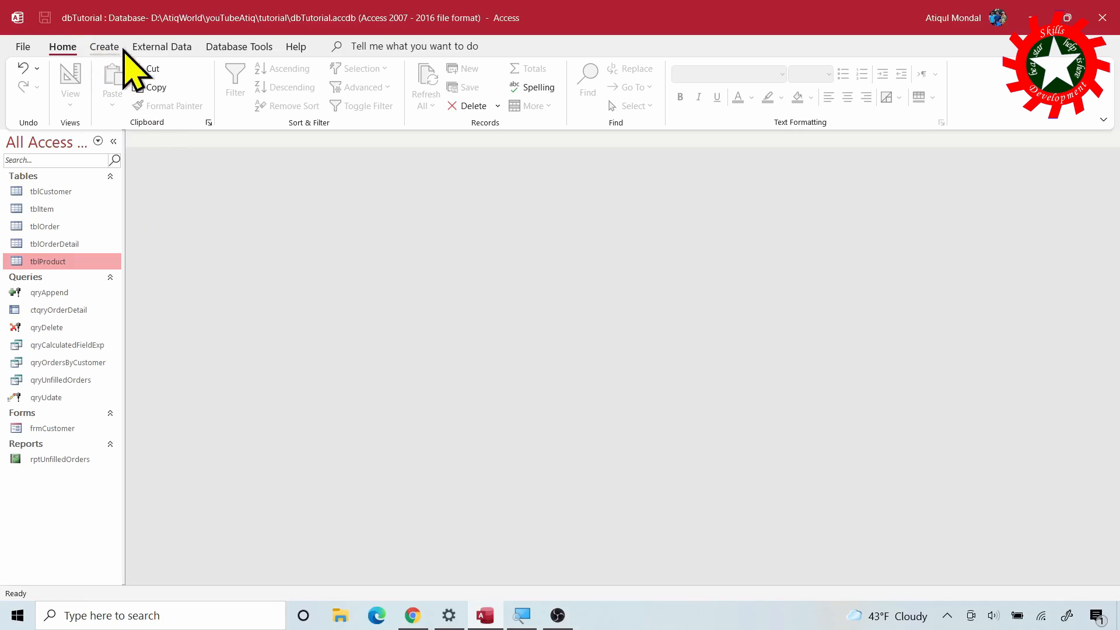
# - Create a new table in Design View and add a field named ID with the AutoNumber data type
pyautogui.click(105, 46)
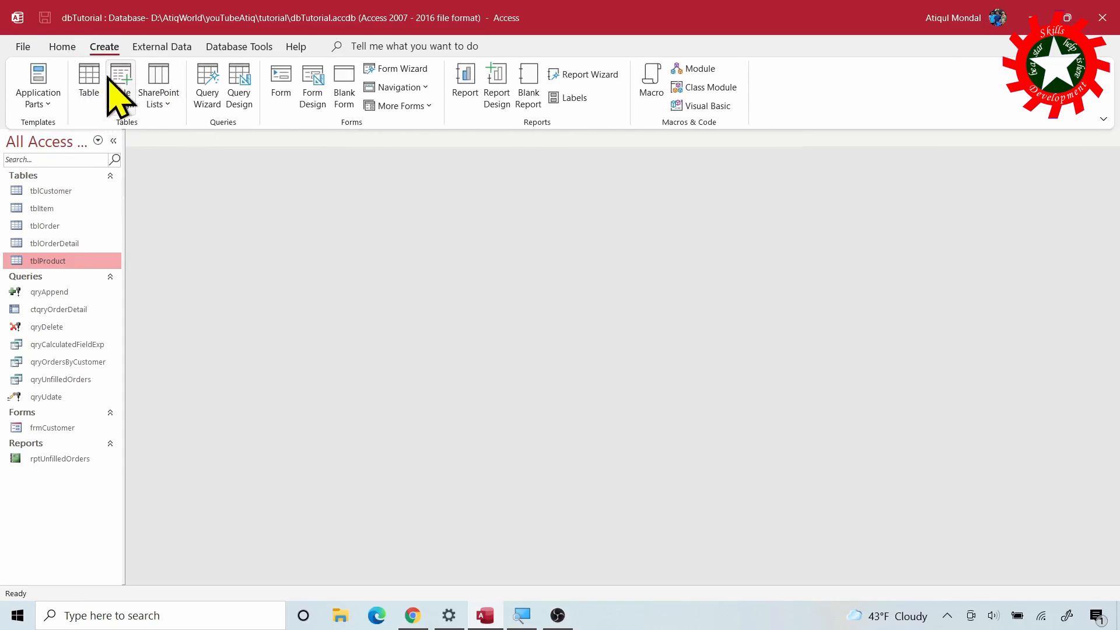
pyautogui.click(121, 88)
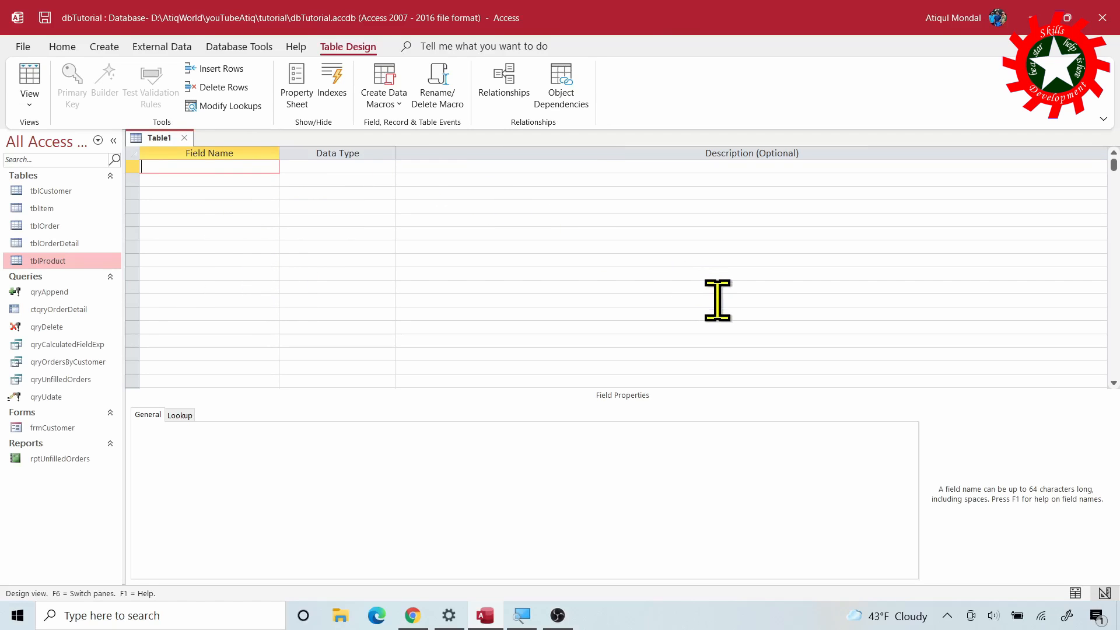
pyautogui.press('Tab')
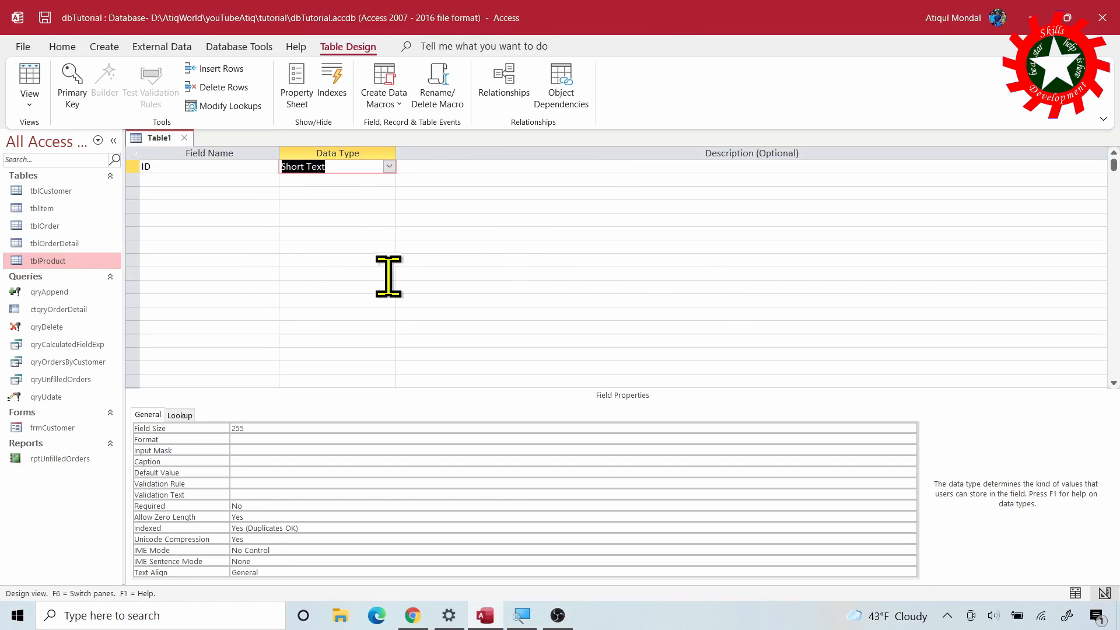
pyautogui.click(389, 166)
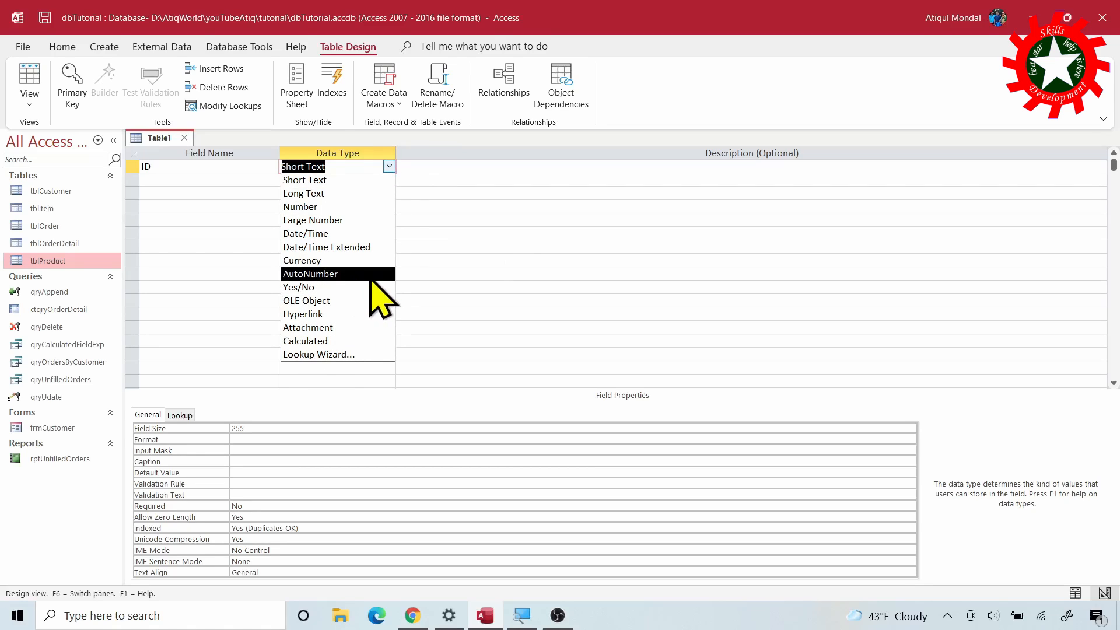
pyautogui.click(384, 295)
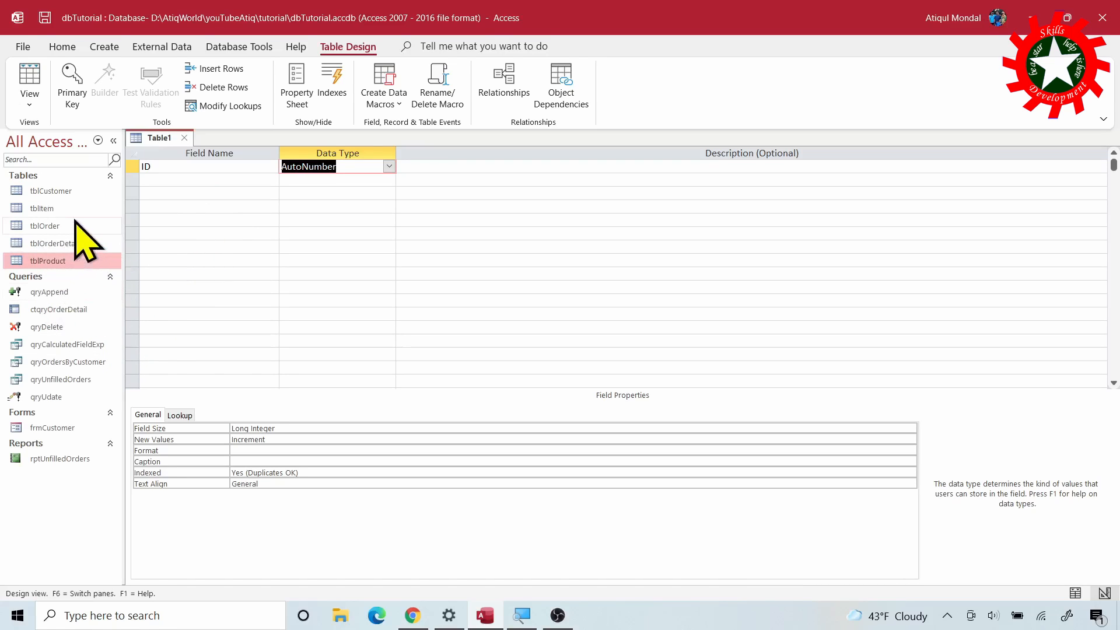
# - Examine the records in tblProduct and tblOrder, and check the data type of tblOrder's ProductID field in Design View
pyautogui.doubleClick(63, 260)
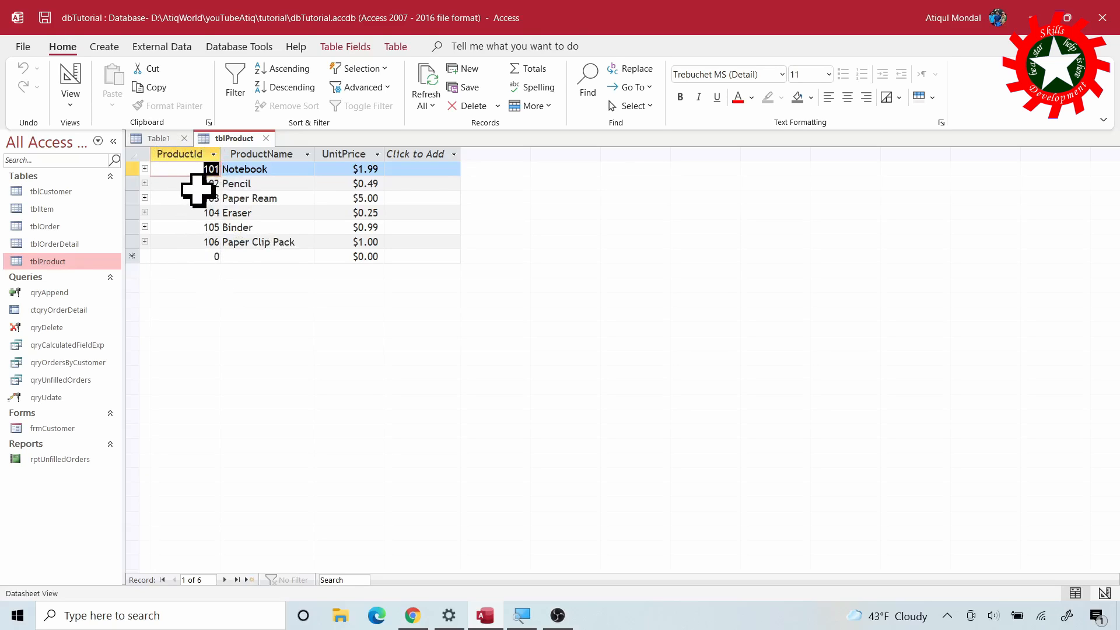
pyautogui.click(55, 229)
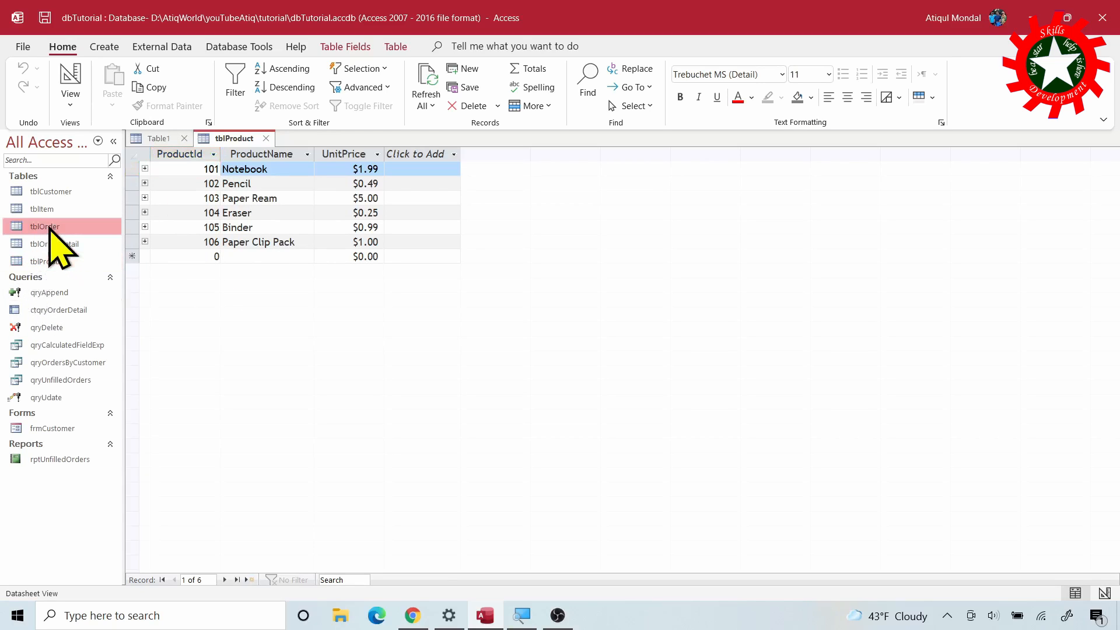
pyautogui.doubleClick(78, 228)
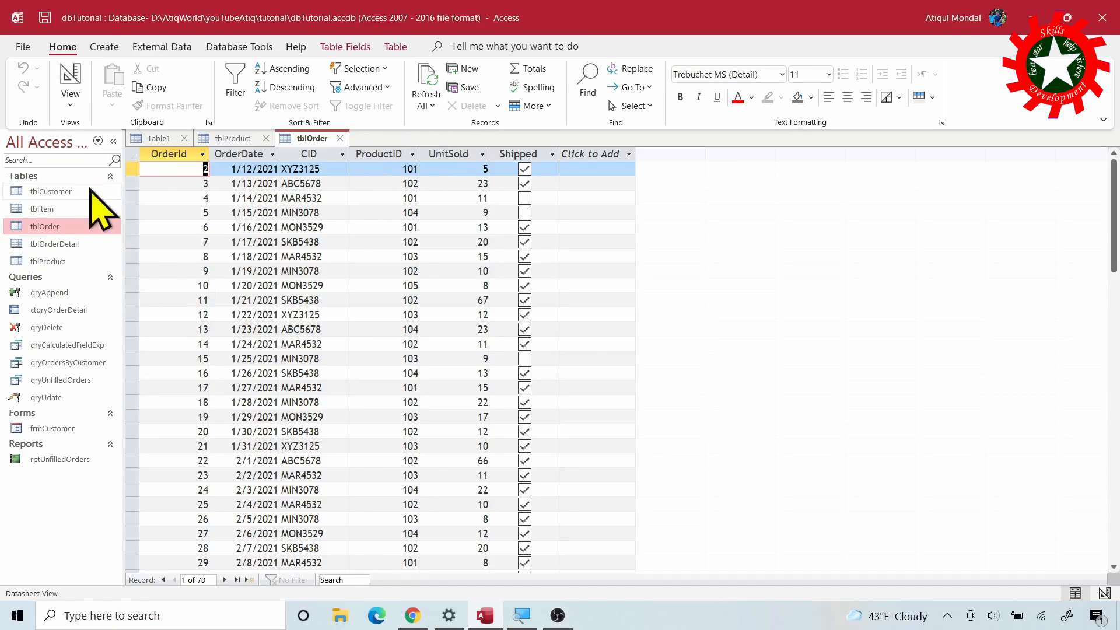
pyautogui.click(70, 76)
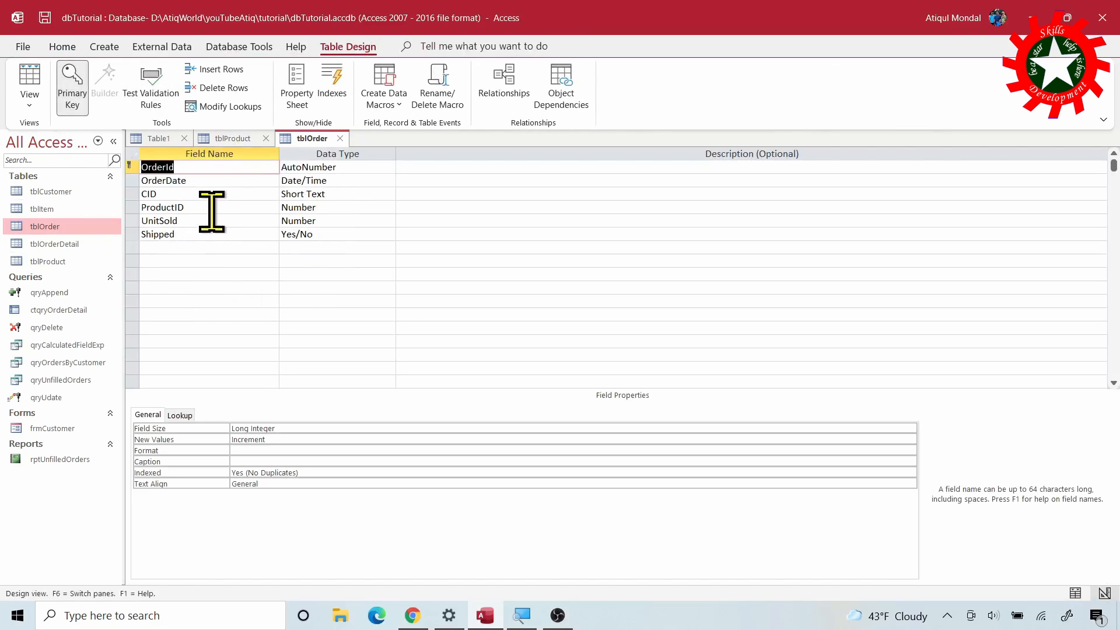
pyautogui.click(339, 208)
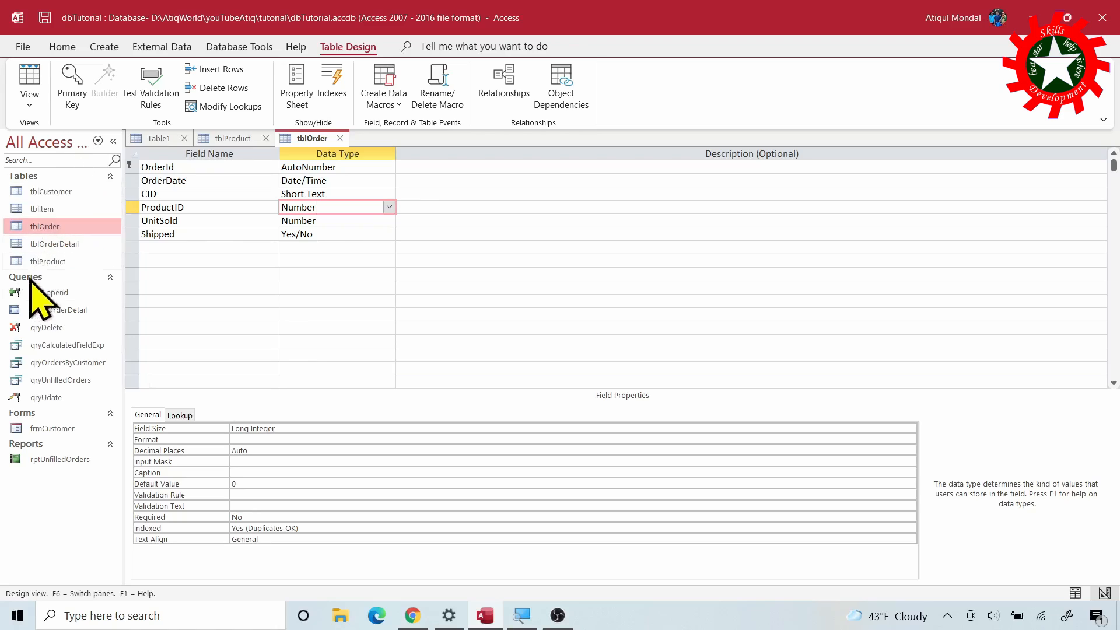
# - Return to the Table1 design and set the ID field as the primary key
pyautogui.click(168, 140)
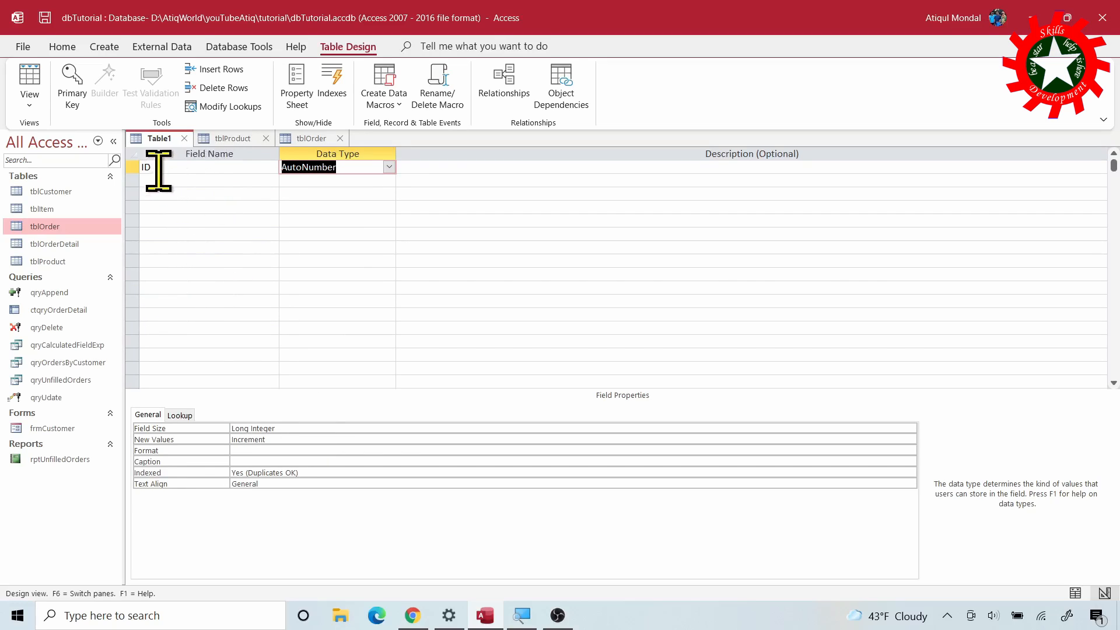
pyautogui.click(70, 82)
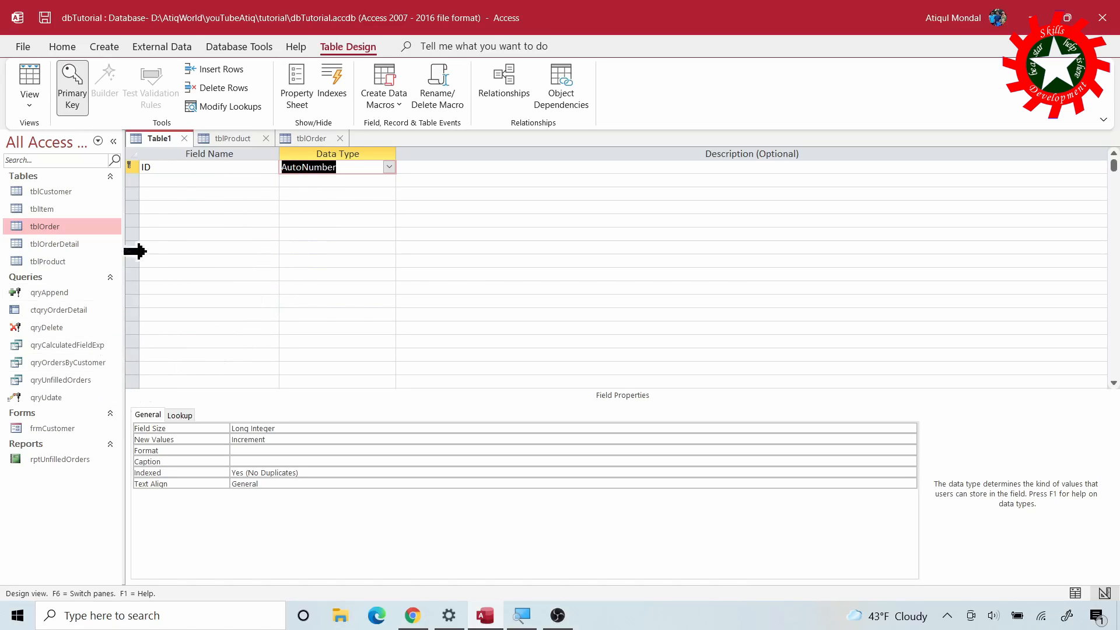
# - Add a second field named TextShort with the Short Text data type
pyautogui.click(195, 180)
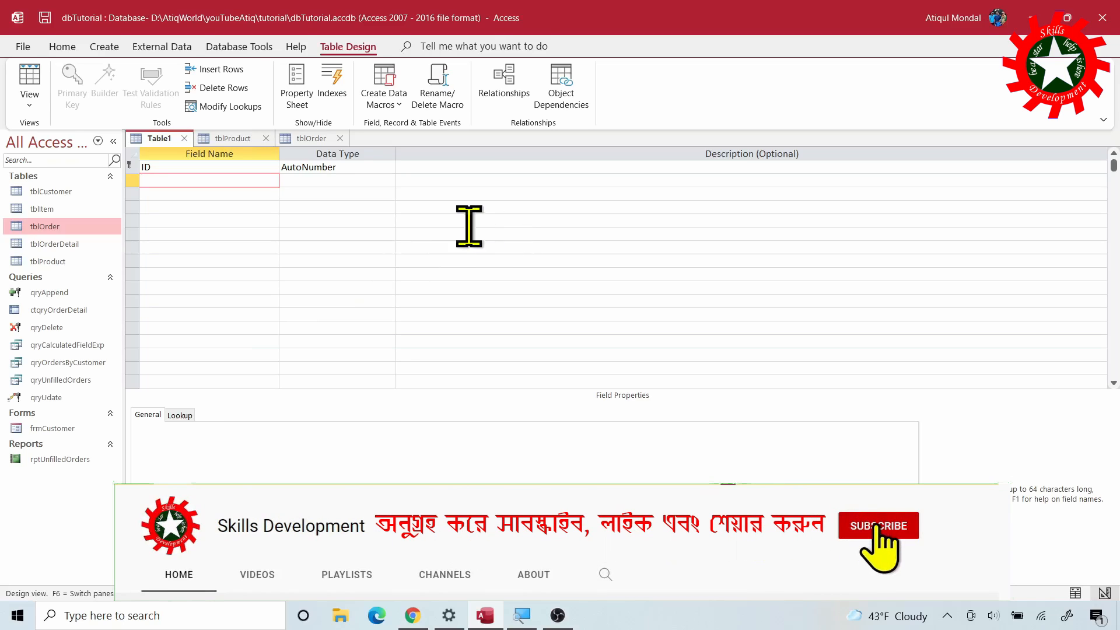
pyautogui.click(361, 179)
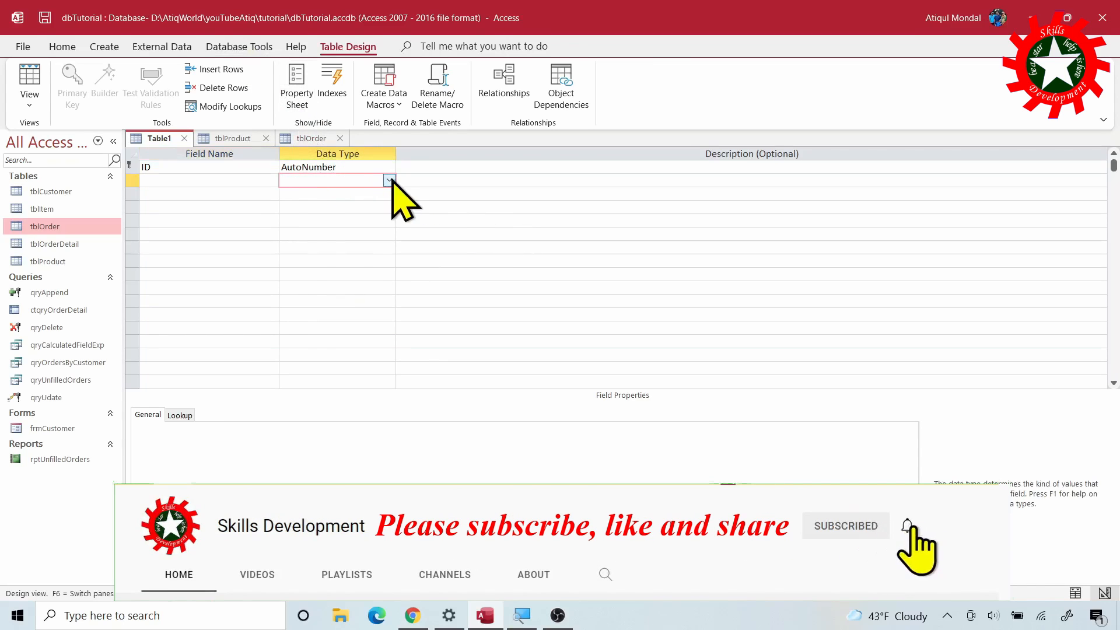
pyautogui.click(389, 180)
pyautogui.click(157, 180)
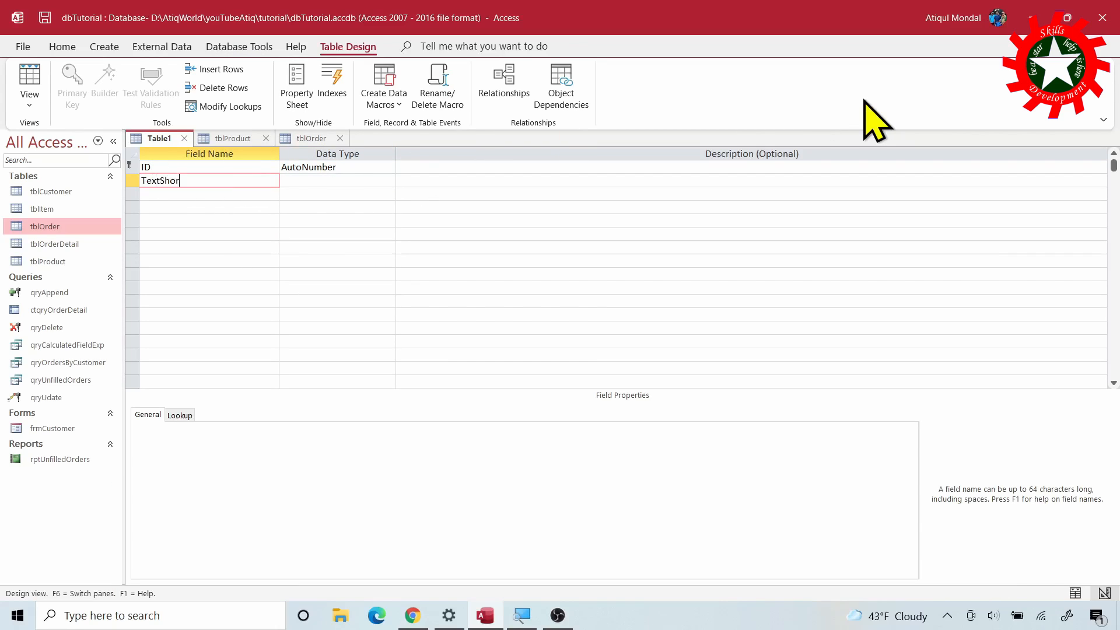
pyautogui.press('Tab')
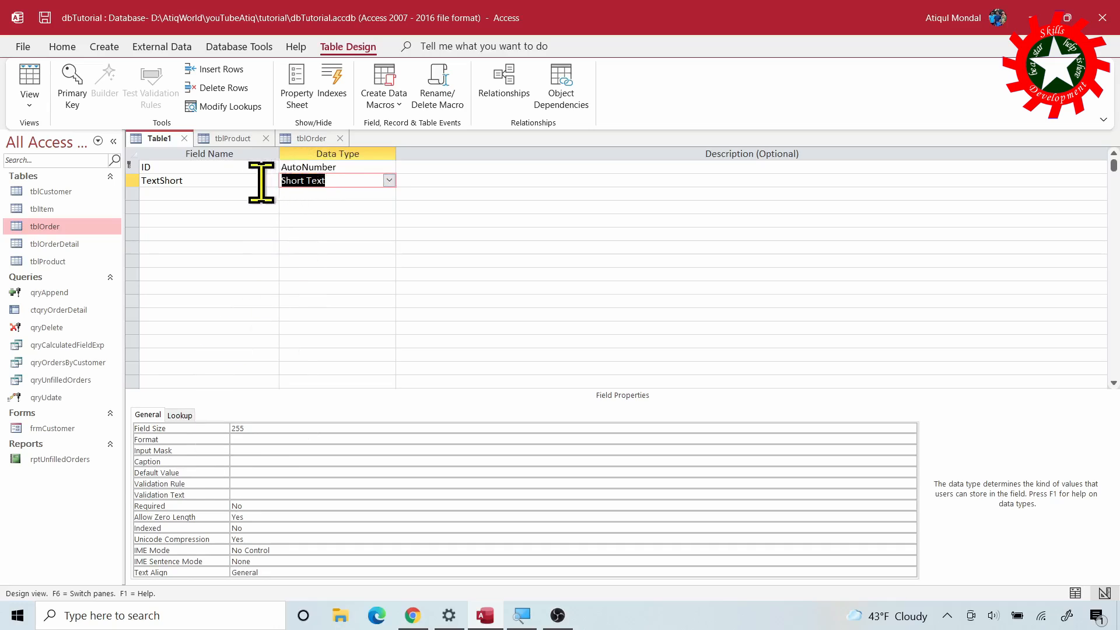
pyautogui.click(389, 181)
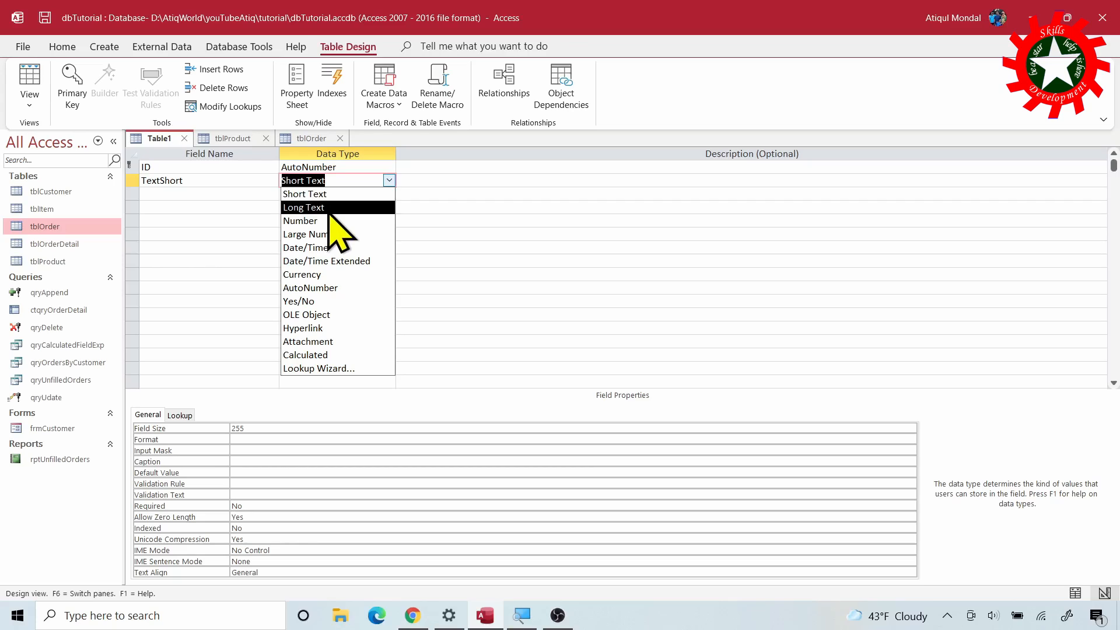
# - Add a third field named NumberField and set its data type to Number
pyautogui.click(215, 195)
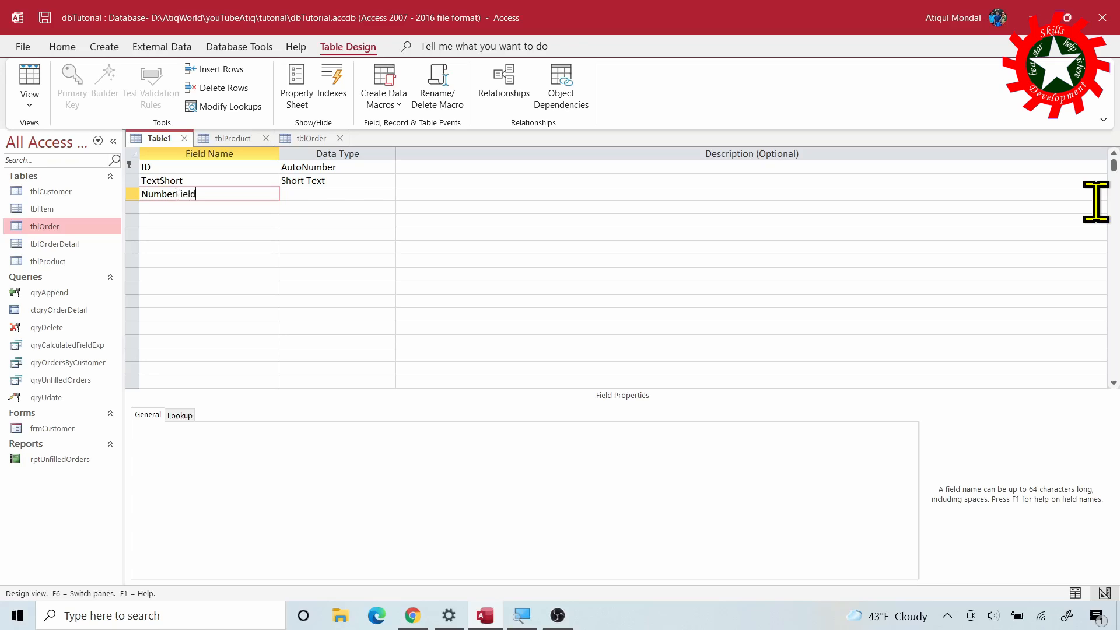
pyautogui.click(354, 195)
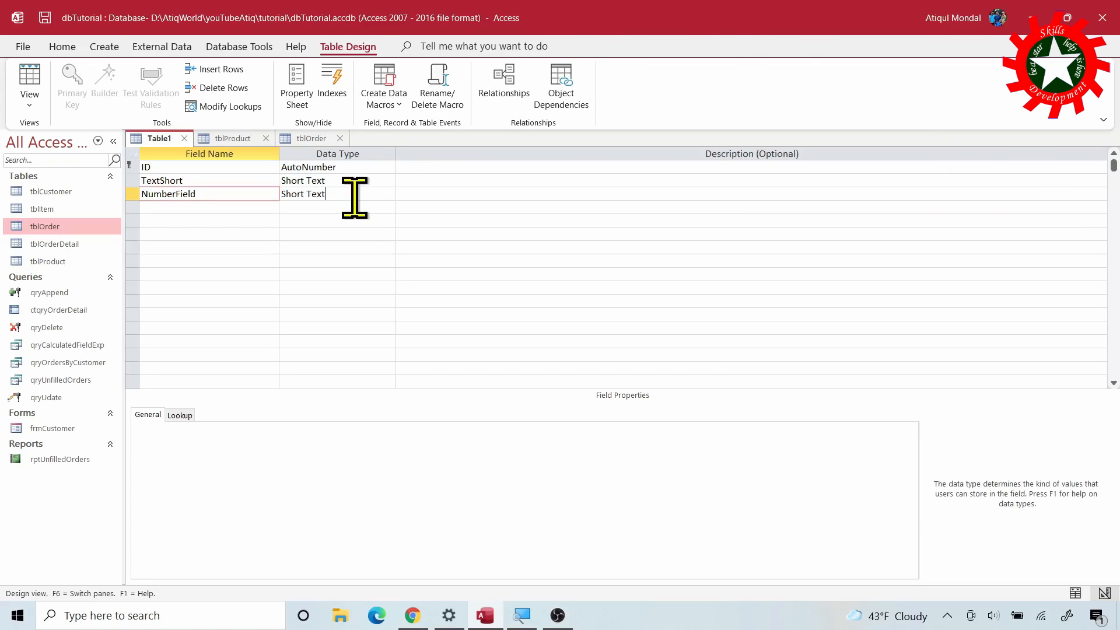
pyautogui.click(389, 194)
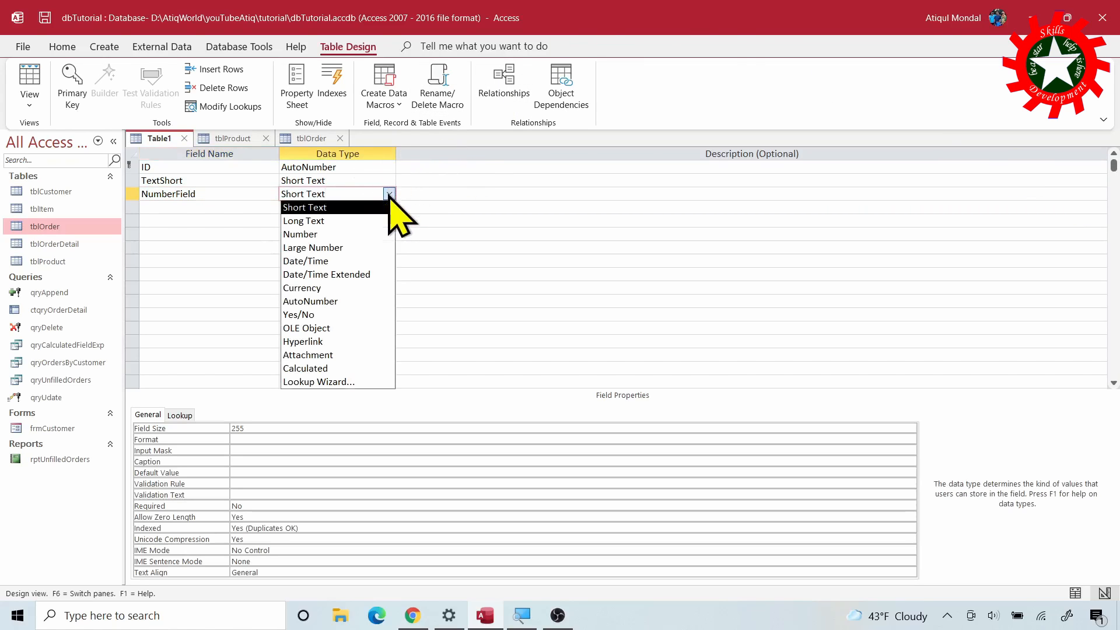
pyautogui.click(327, 236)
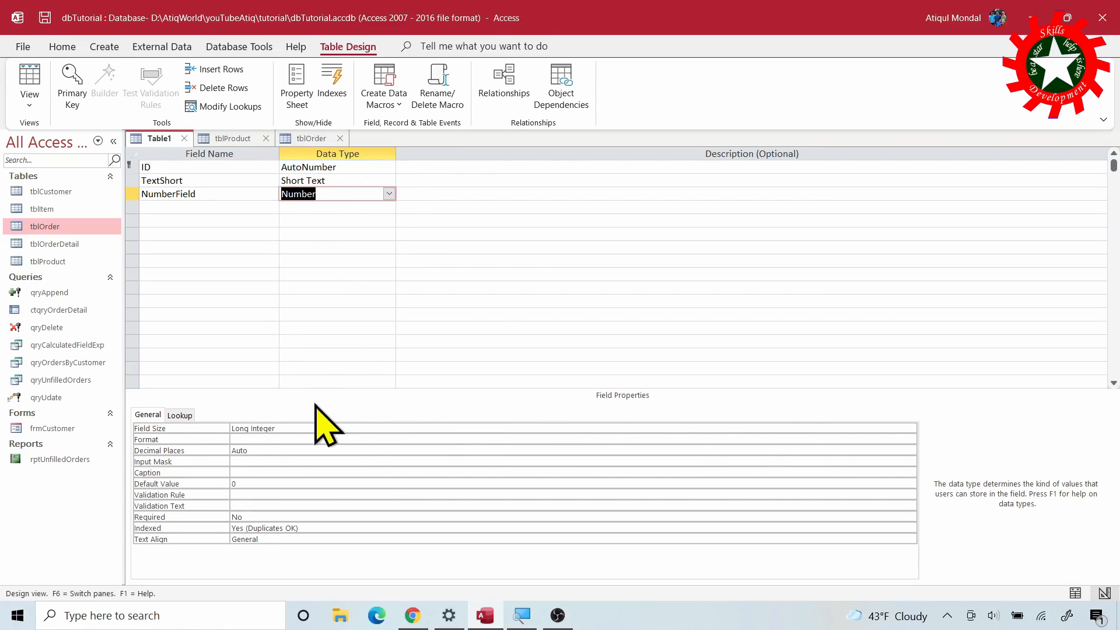
# - Review NumberField's Field Size options, then compare the Double and Decimal descriptions on the Microsoft support page in Chrome and return to Access
pyautogui.click(337, 426)
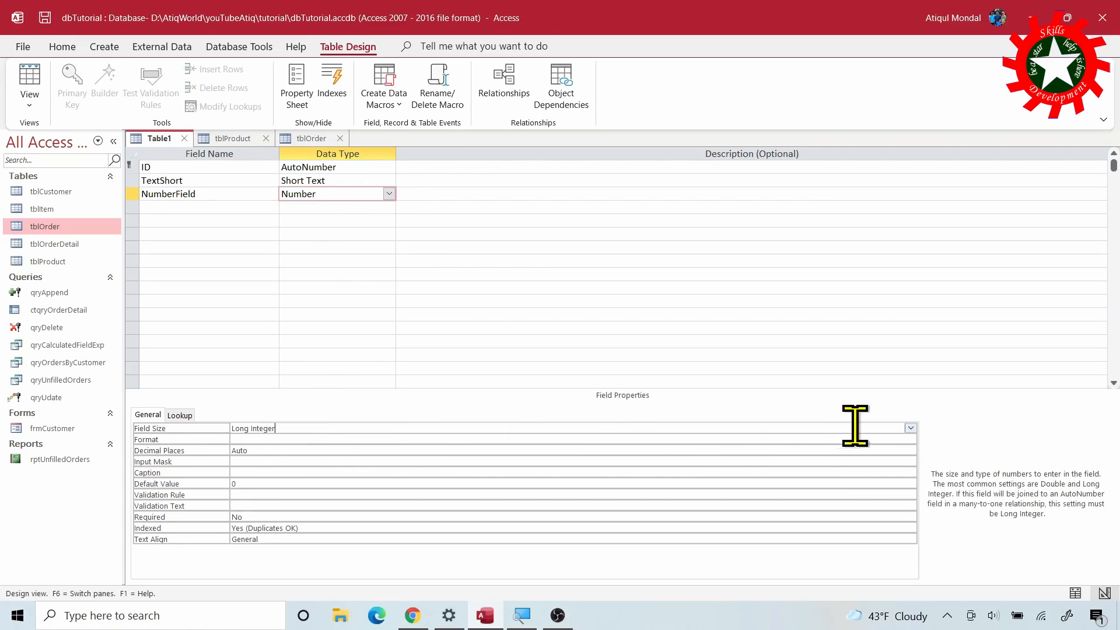
pyautogui.click(911, 429)
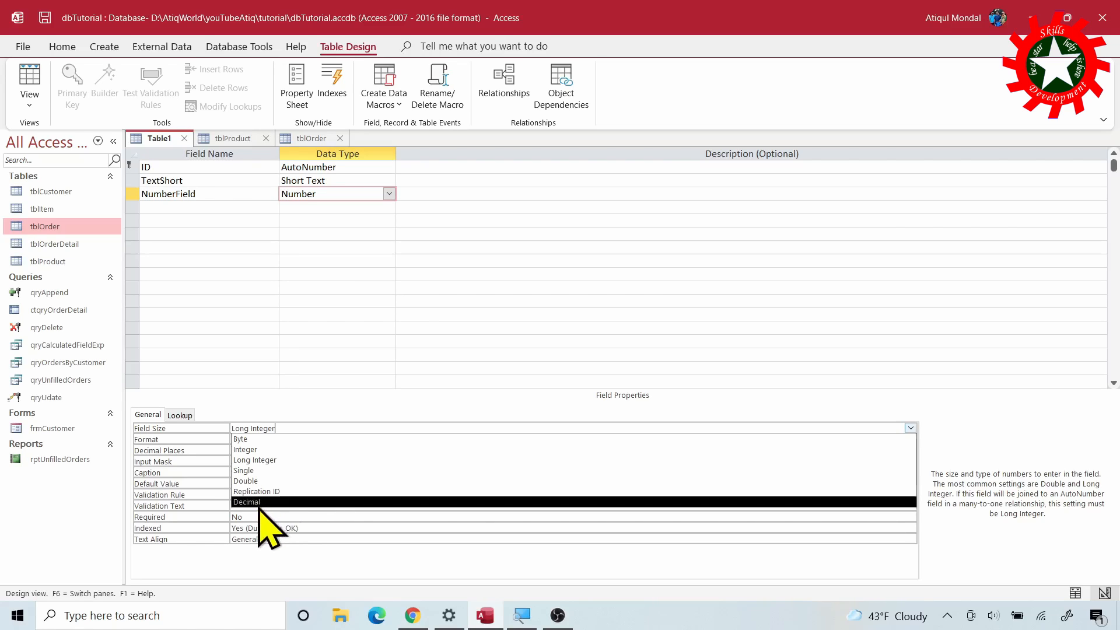
pyautogui.click(412, 616)
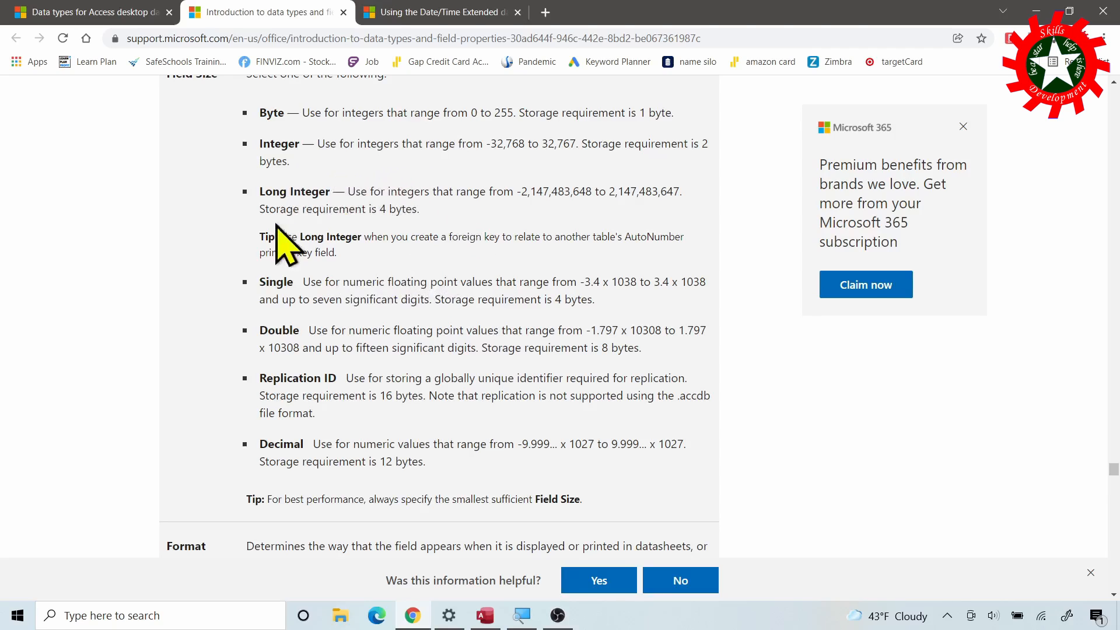
pyautogui.doubleClick(282, 444)
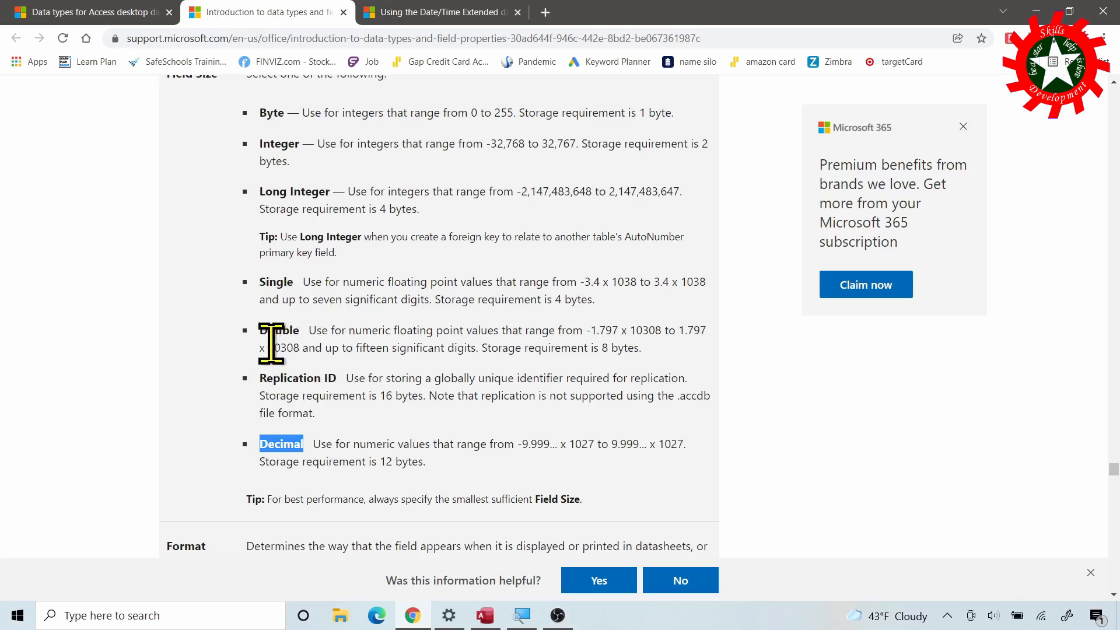
pyautogui.doubleClick(282, 331)
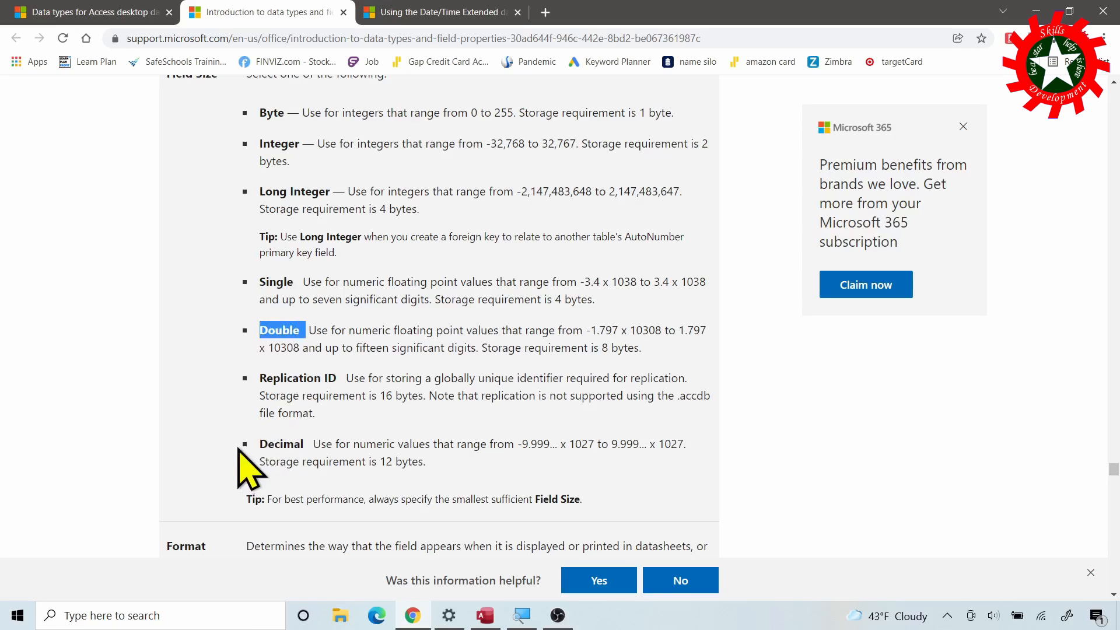
pyautogui.moveTo(261, 440); pyautogui.dragTo(305, 437)
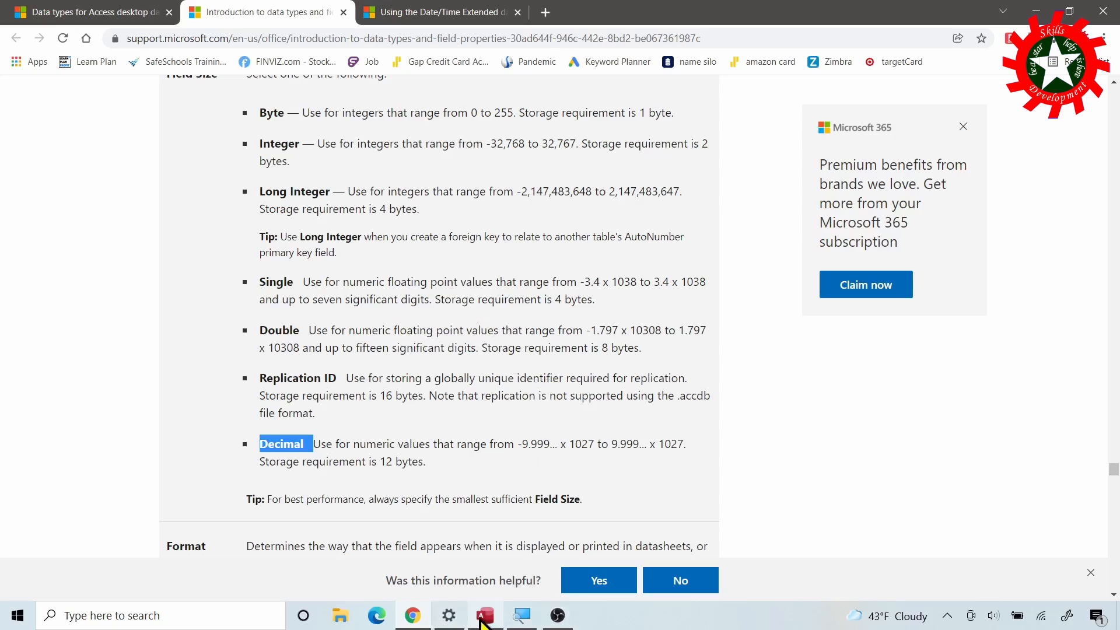
pyautogui.click(484, 615)
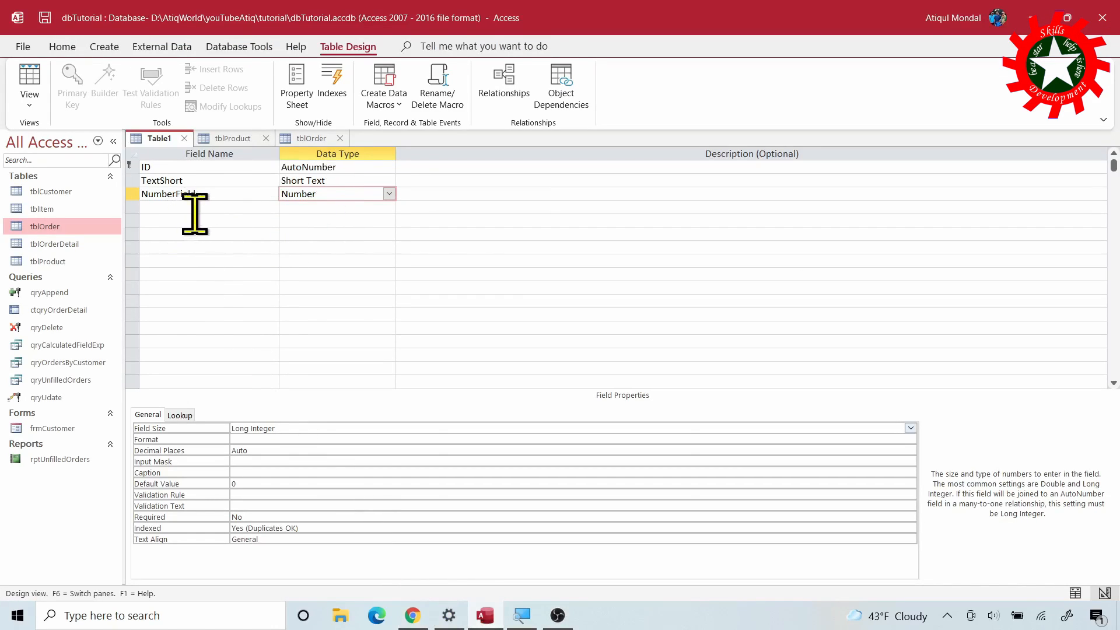
# - Review the data types available for the fourth field, check the number and date type sizes on Chrome's Access data types page, and return to Access
pyautogui.click(175, 208)
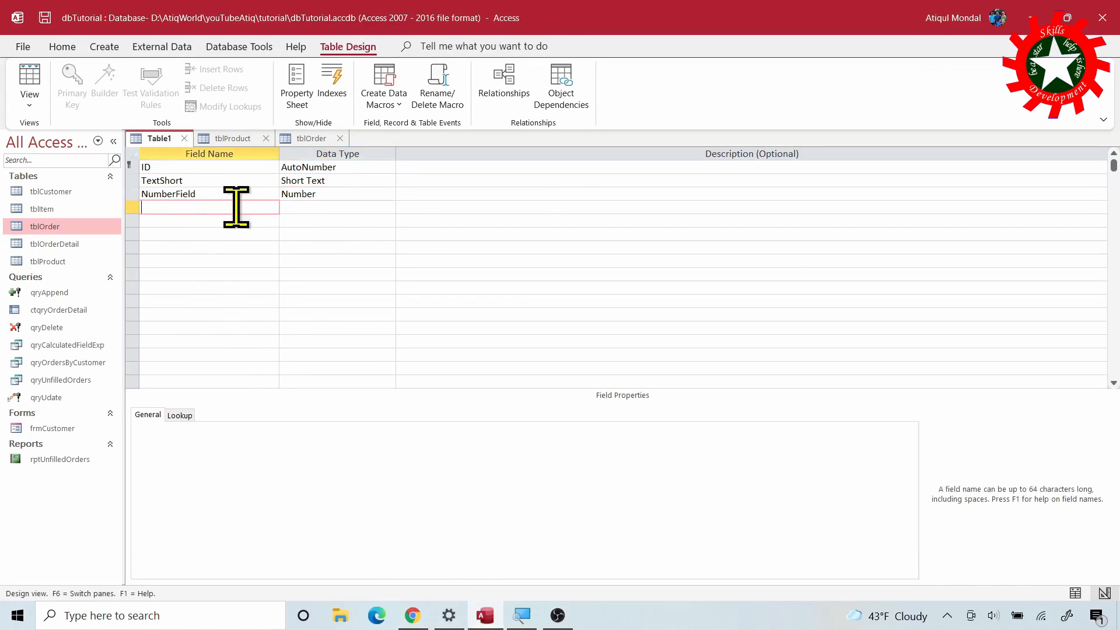
pyautogui.click(356, 207)
pyautogui.click(389, 208)
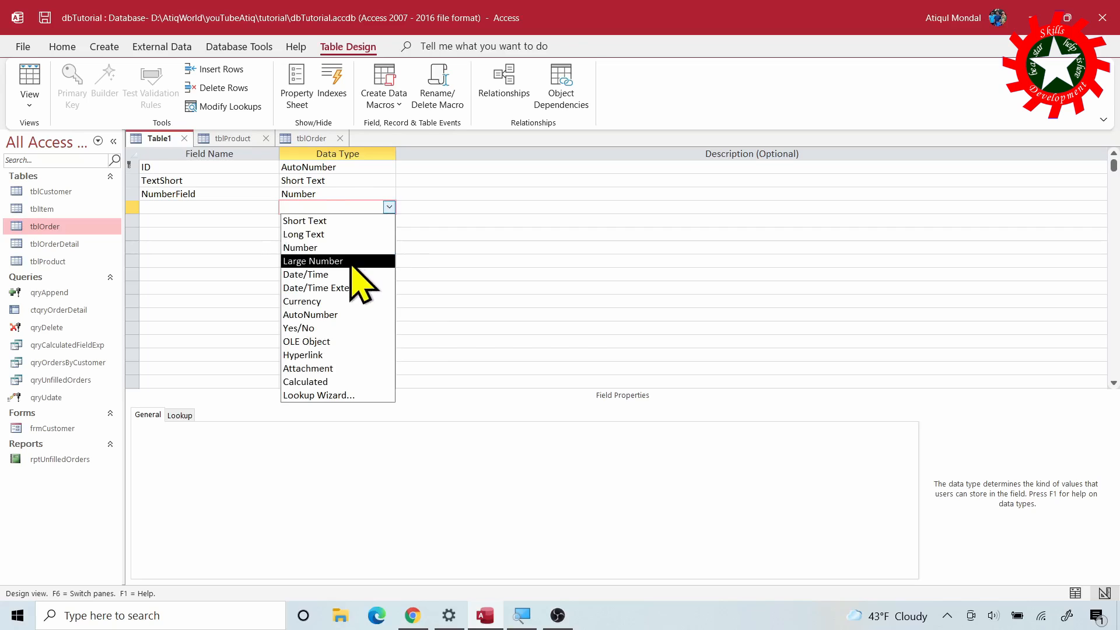
pyautogui.click(412, 615)
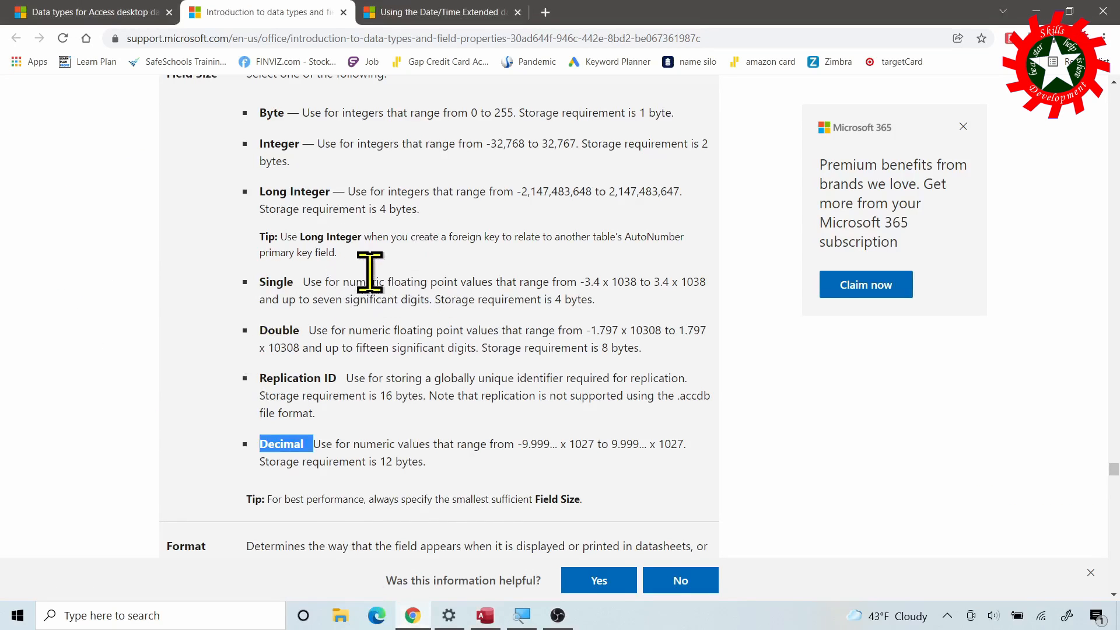
pyautogui.click(124, 11)
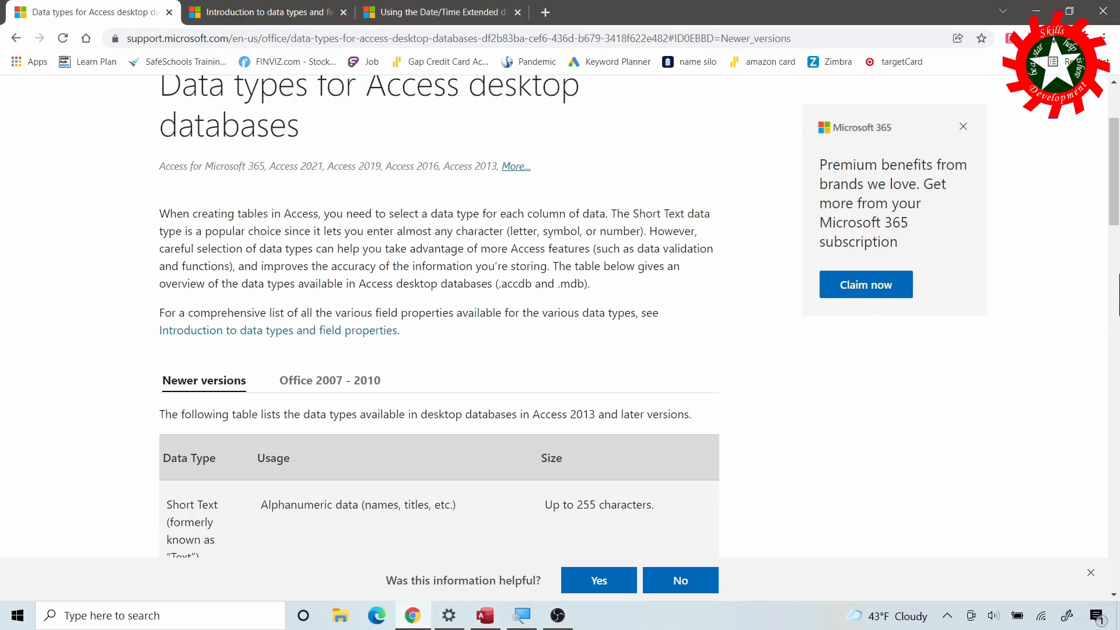
pyautogui.scroll(-7, 1114, 233)
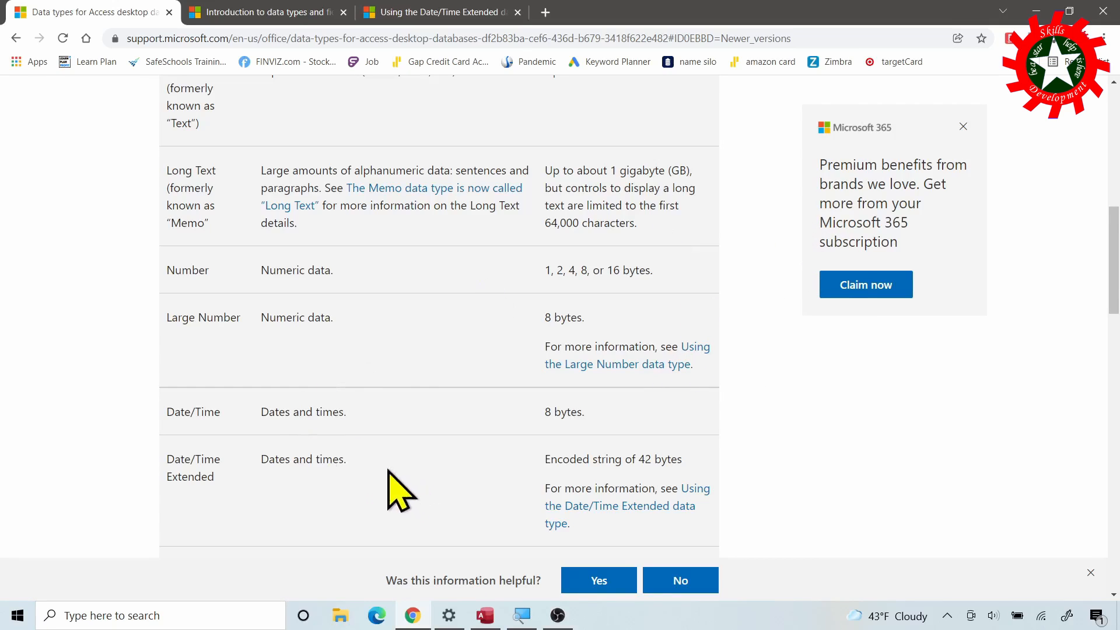
pyautogui.click(495, 624)
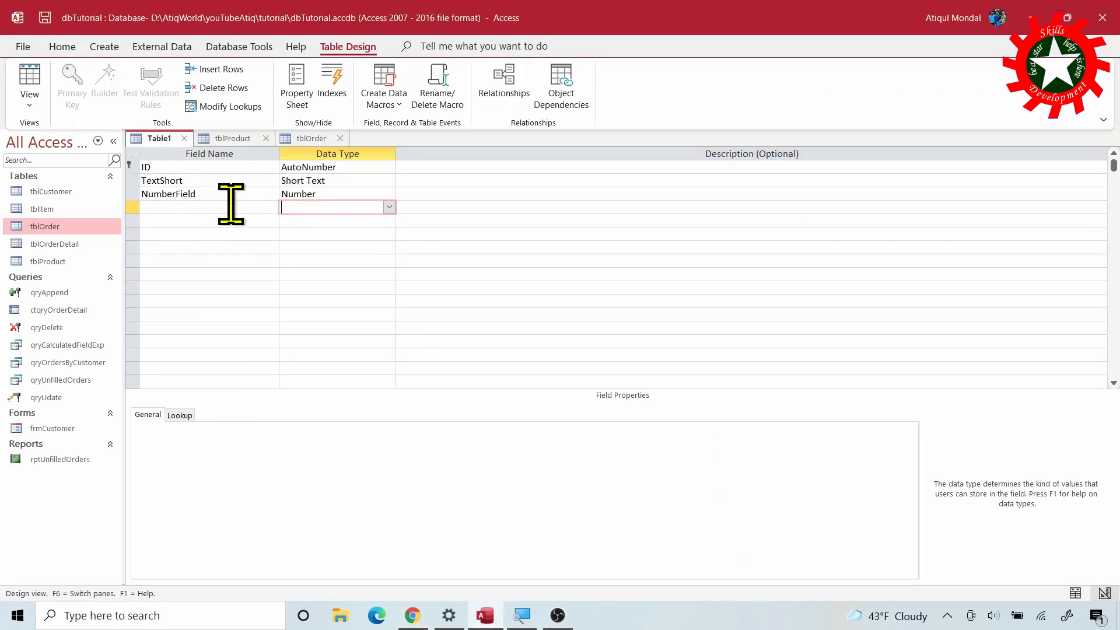
# - Add a fourth field named StartingDate with the Date/Time data type and save the table as tblExample
pyautogui.click(388, 207)
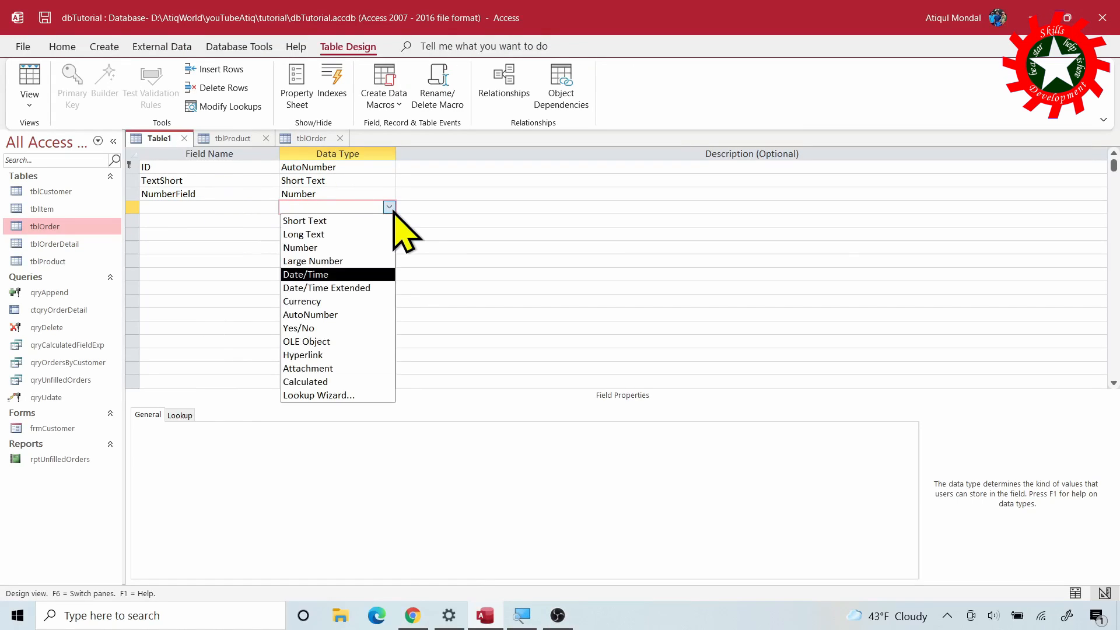
pyautogui.click(348, 274)
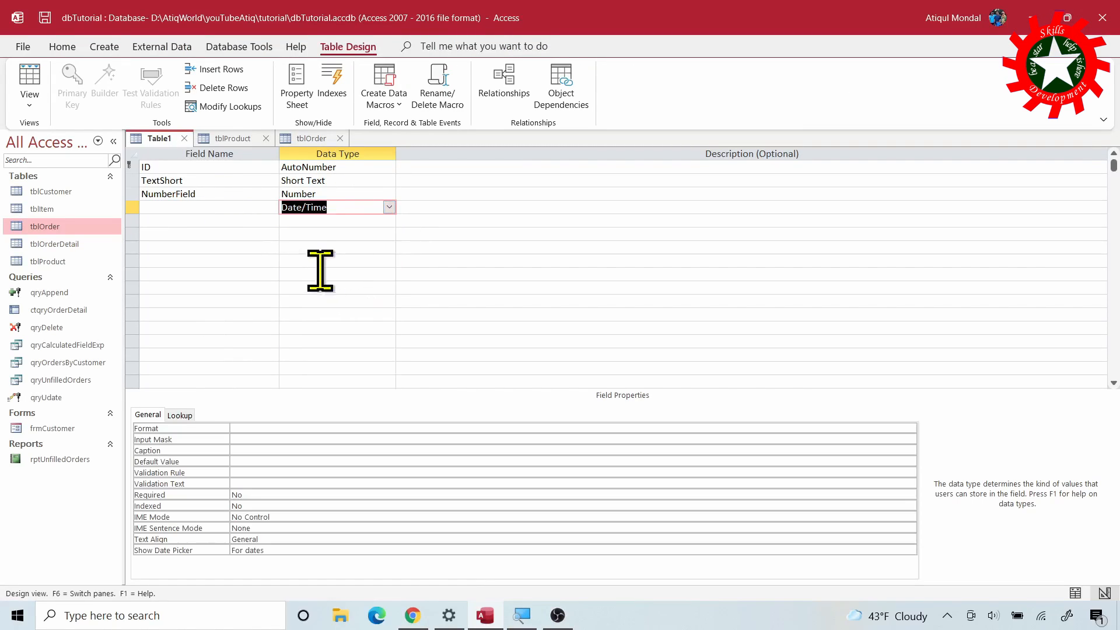
pyautogui.click(209, 207)
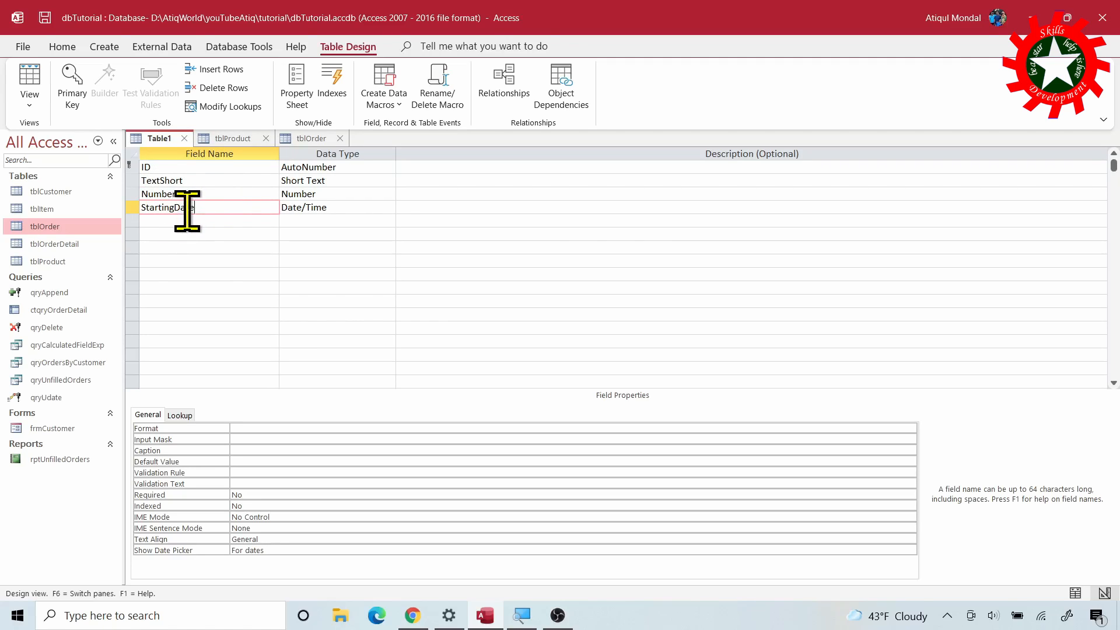
pyautogui.hotkey('ctrl', 's')
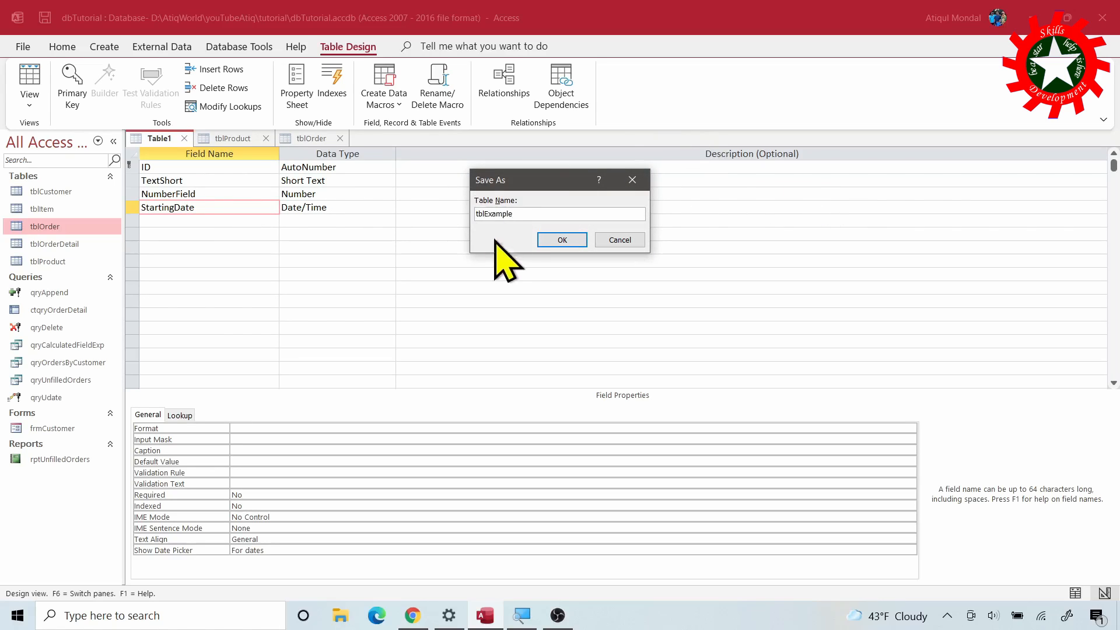
pyautogui.click(560, 239)
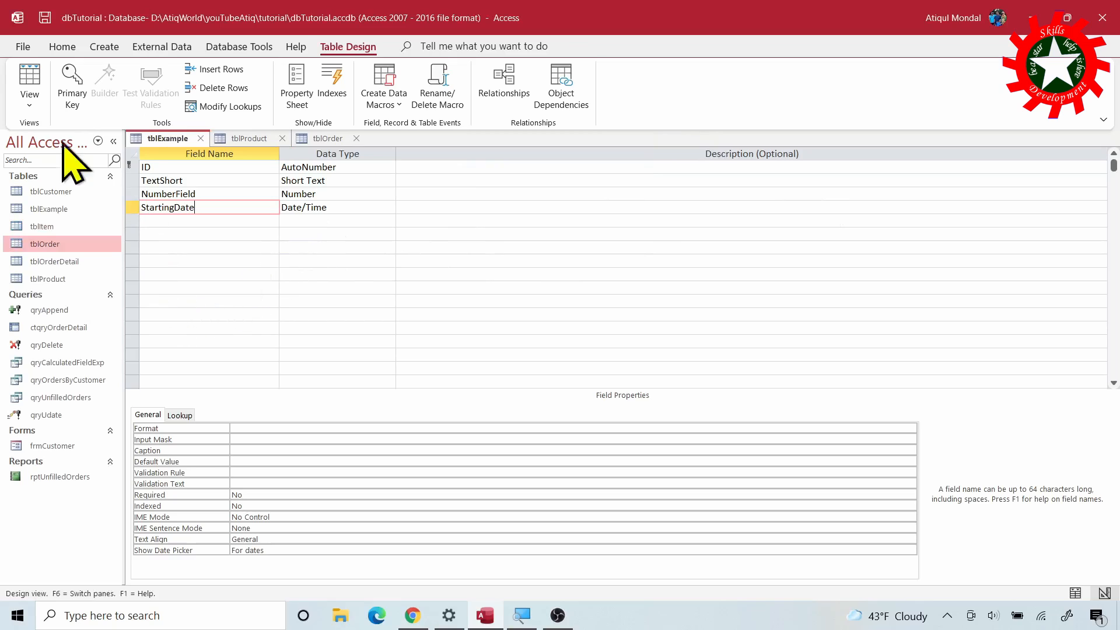
# - Show tblExample in Datasheet View and fit the StartingDate and NumberField column widths to their headings
pyautogui.click(29, 81)
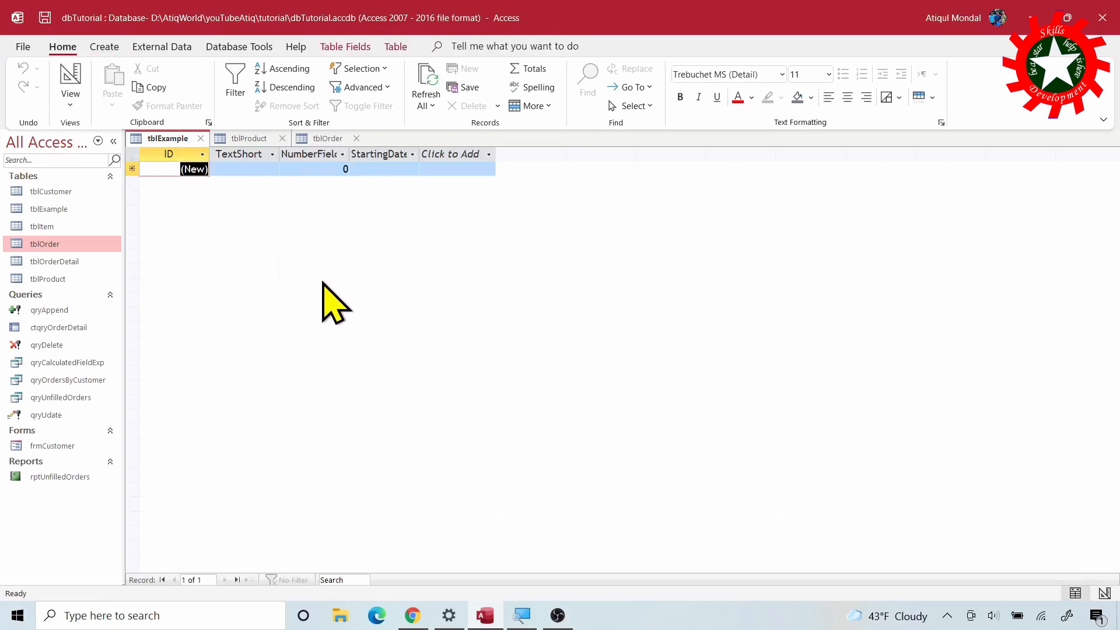
pyautogui.doubleClick(420, 154)
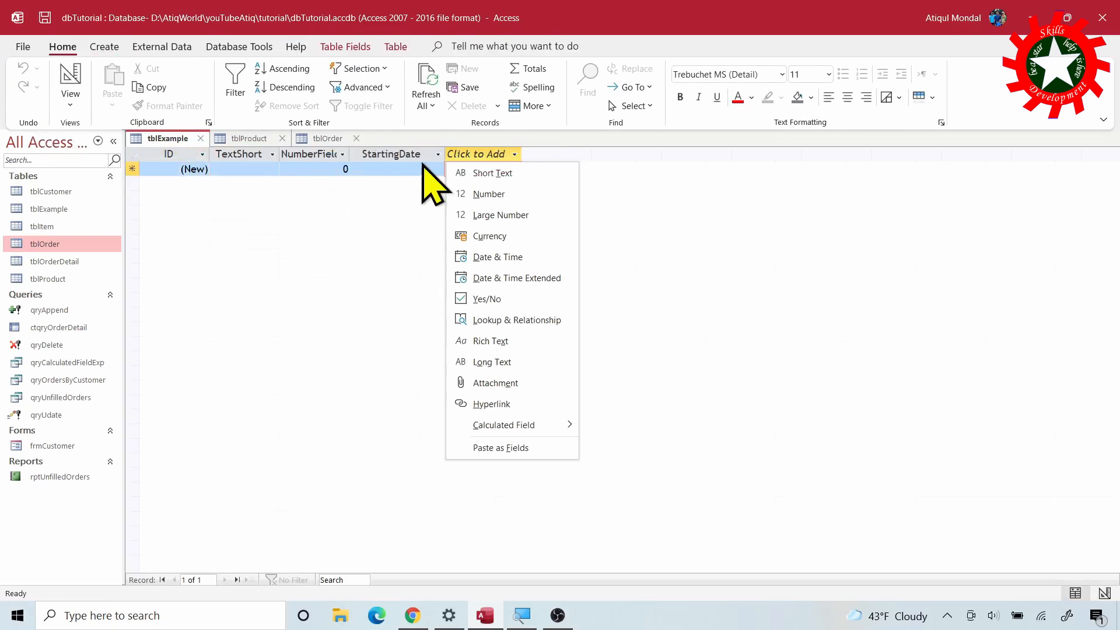
pyautogui.click(352, 151)
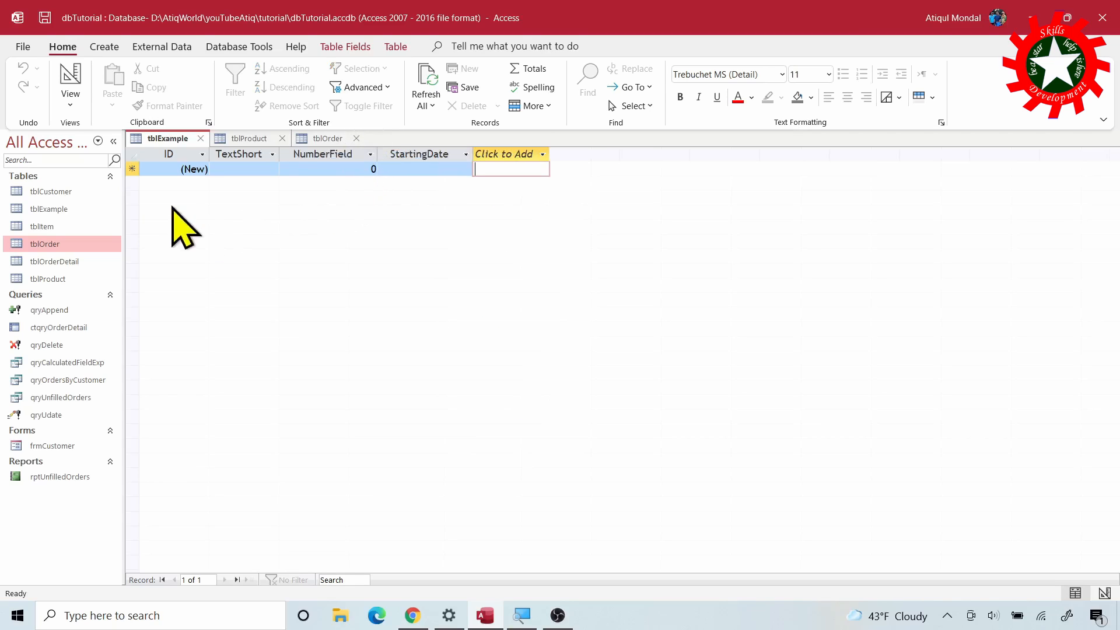
# - In Design View, set StartingDate's caption to Starting Date and check the column heading in Datasheet View
pyautogui.click(70, 77)
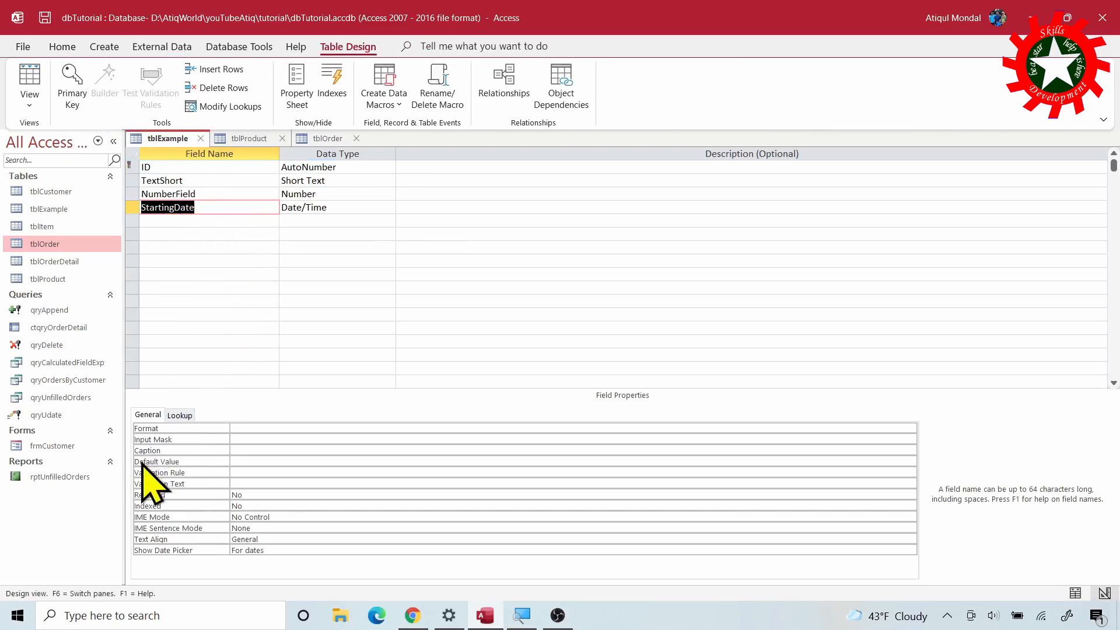
pyautogui.click(236, 449)
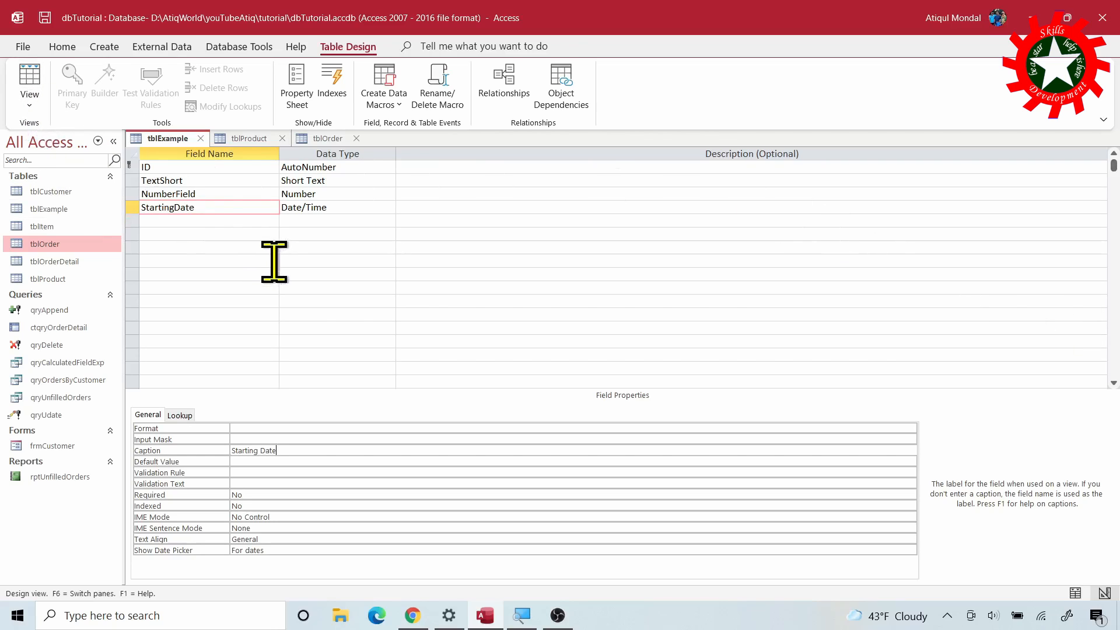
pyautogui.click(30, 77)
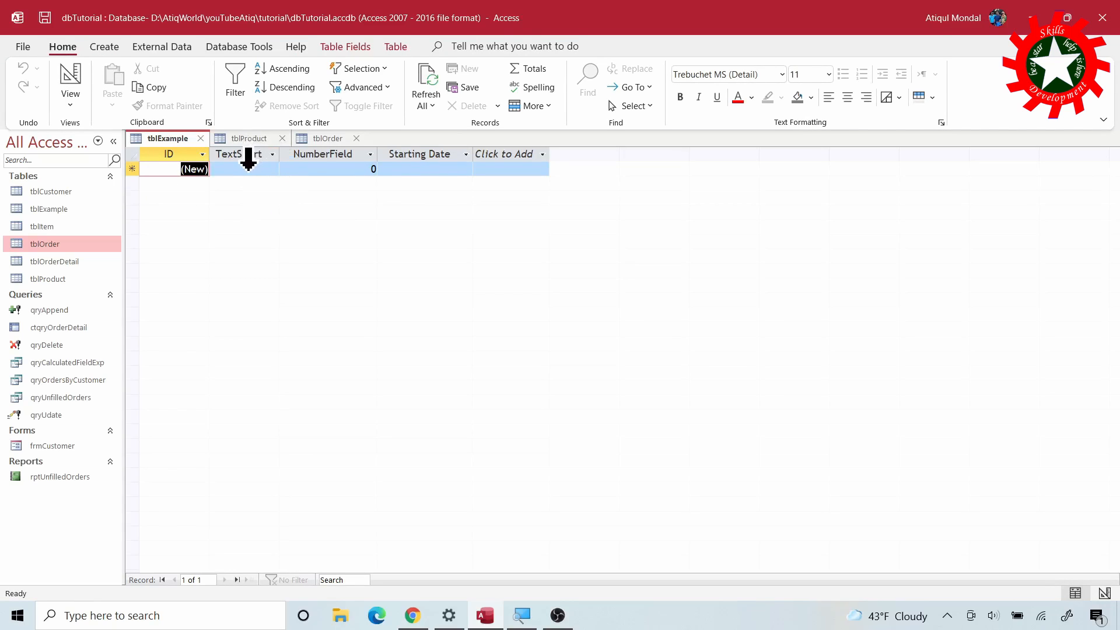
# - Return to Design View and set StartingDate's display format to Medium Date
pyautogui.click(70, 82)
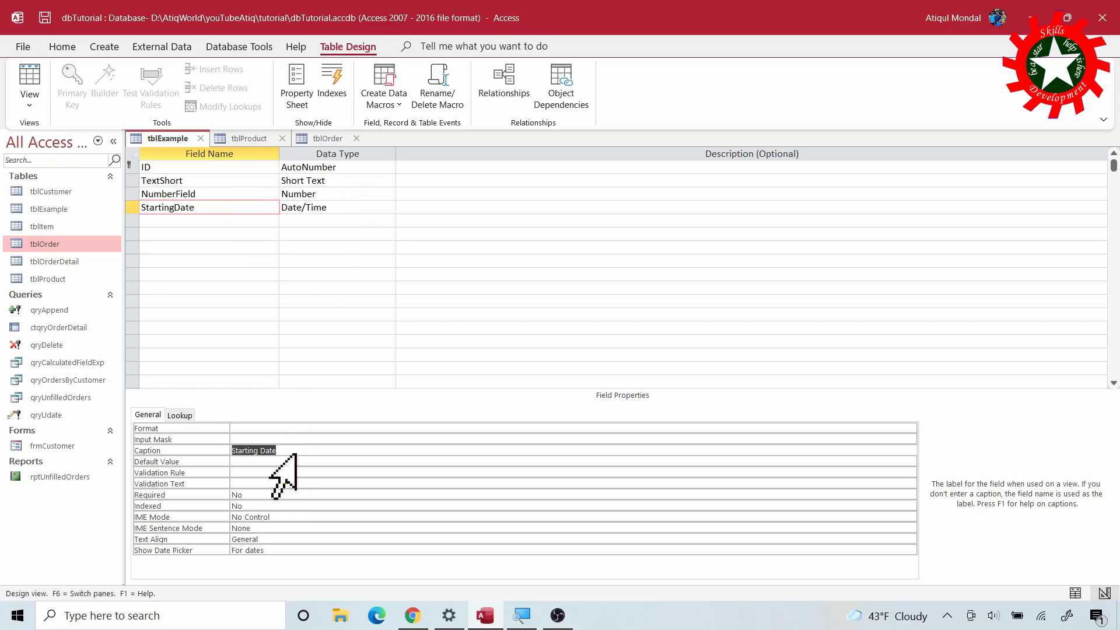
pyautogui.click(261, 429)
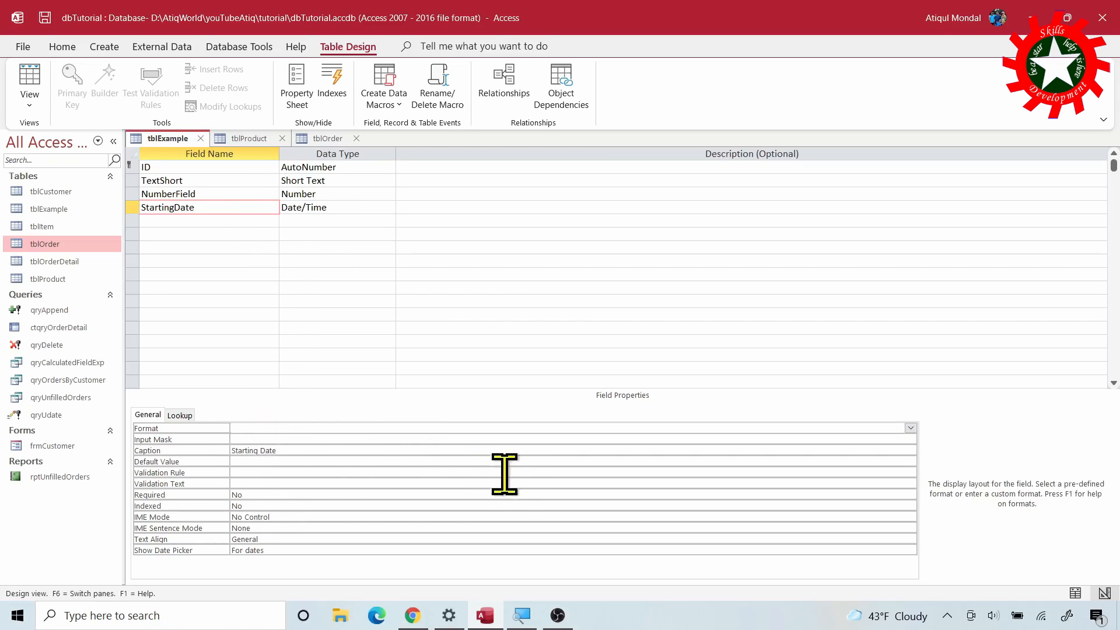
pyautogui.click(911, 428)
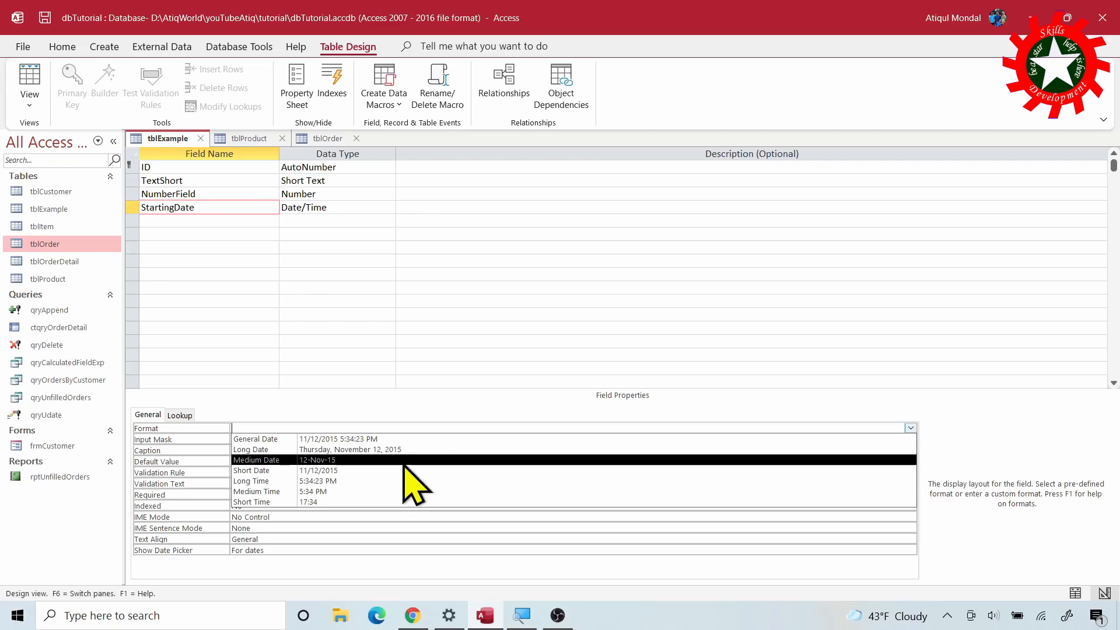
pyautogui.click(443, 459)
# - Review the fifth field's data type options, compare Date/Time with Date/Time Extended on the Microsoft support page in Chrome, and return to Access
pyautogui.click(185, 222)
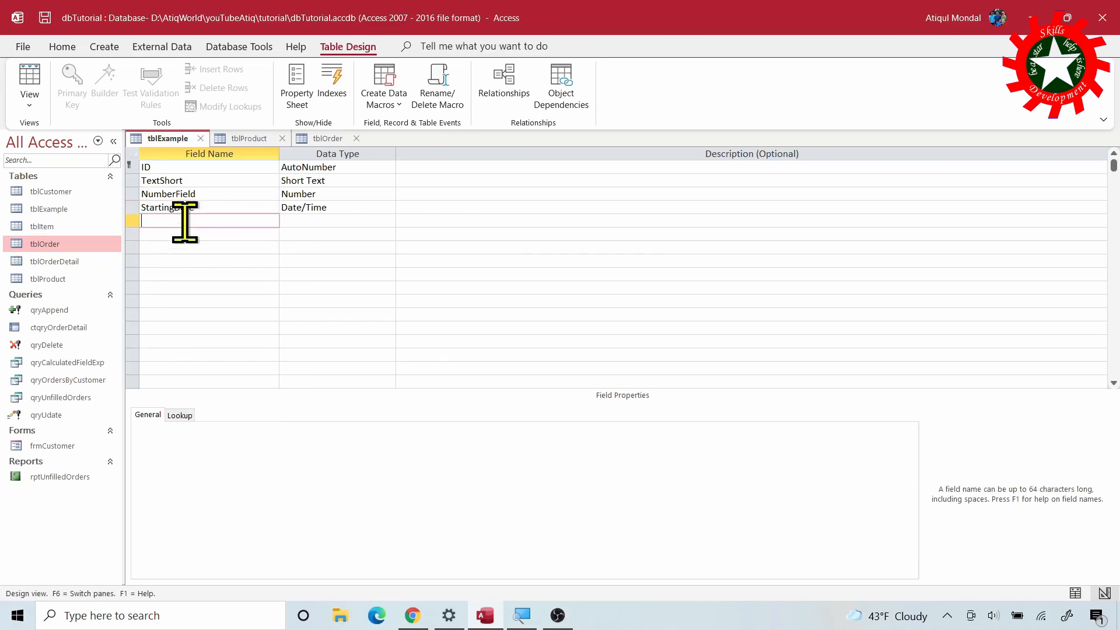
pyautogui.click(307, 221)
pyautogui.click(388, 220)
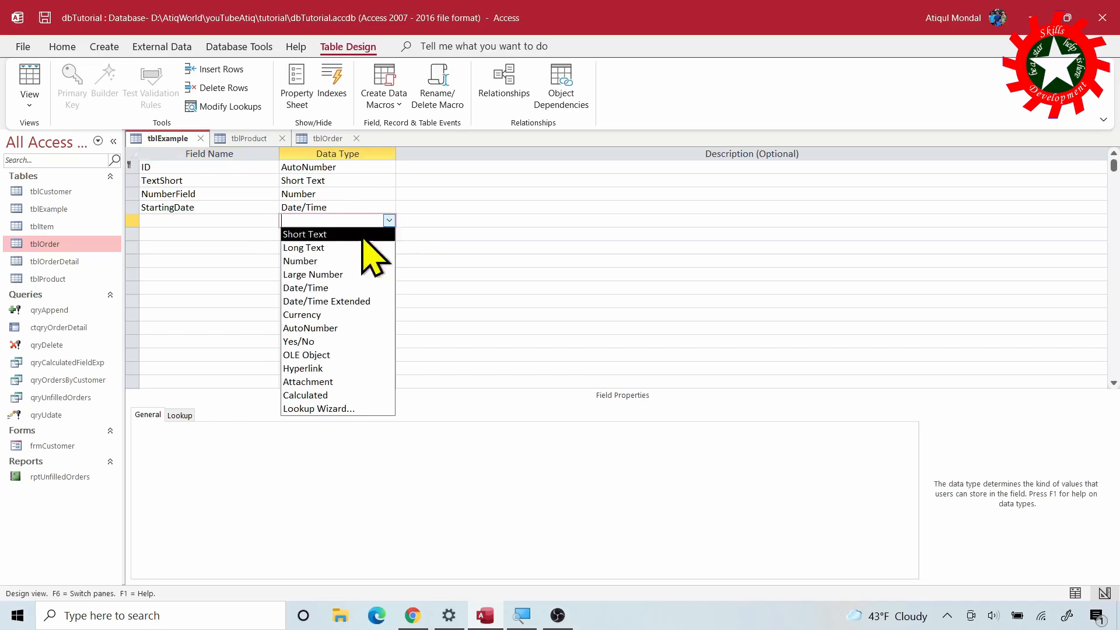
pyautogui.click(429, 622)
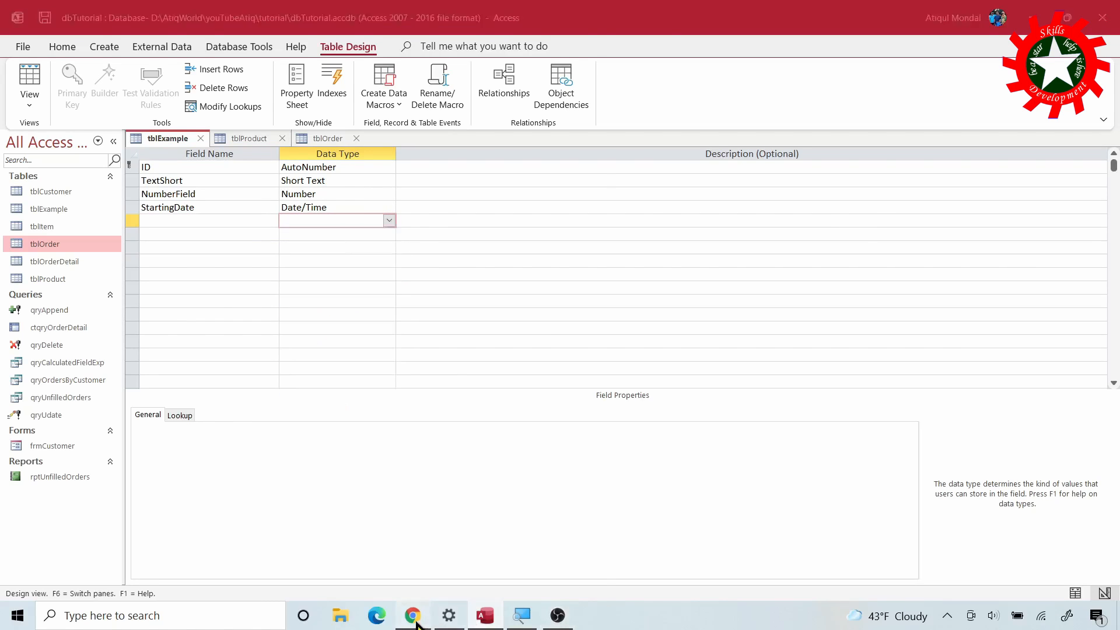
pyautogui.click(248, 12)
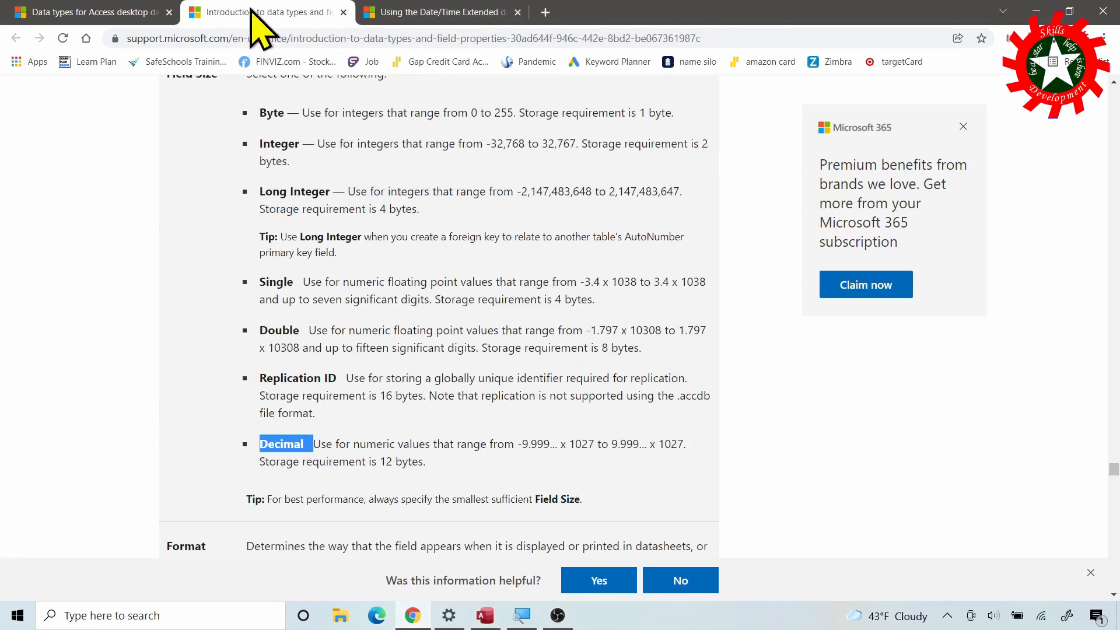
pyautogui.click(396, 12)
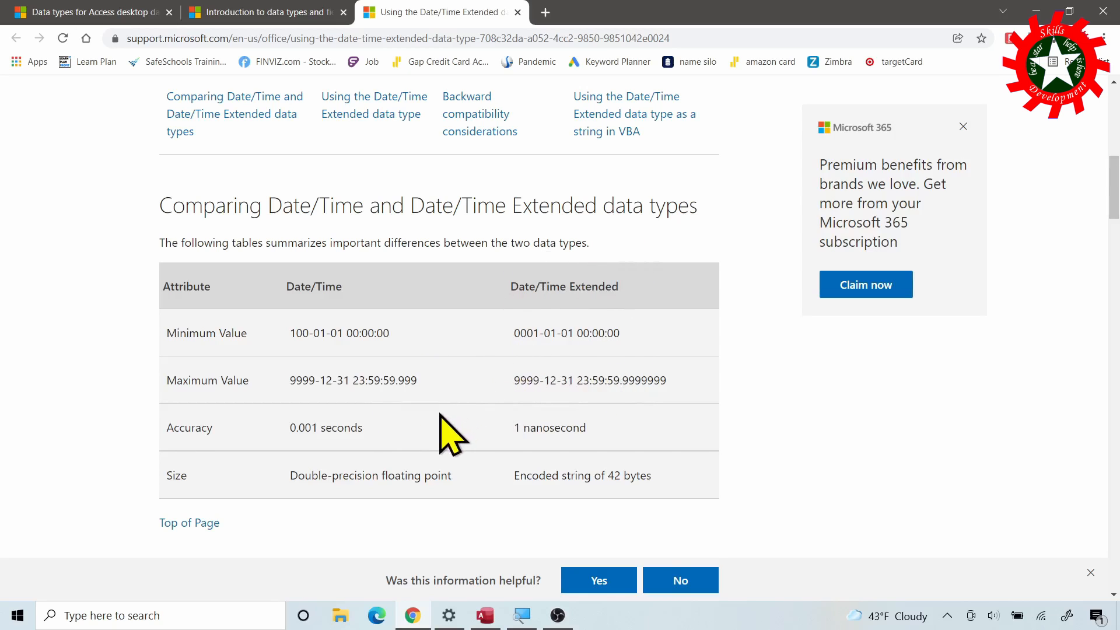
pyautogui.moveTo(1115, 201); pyautogui.dragTo(1119, 117)
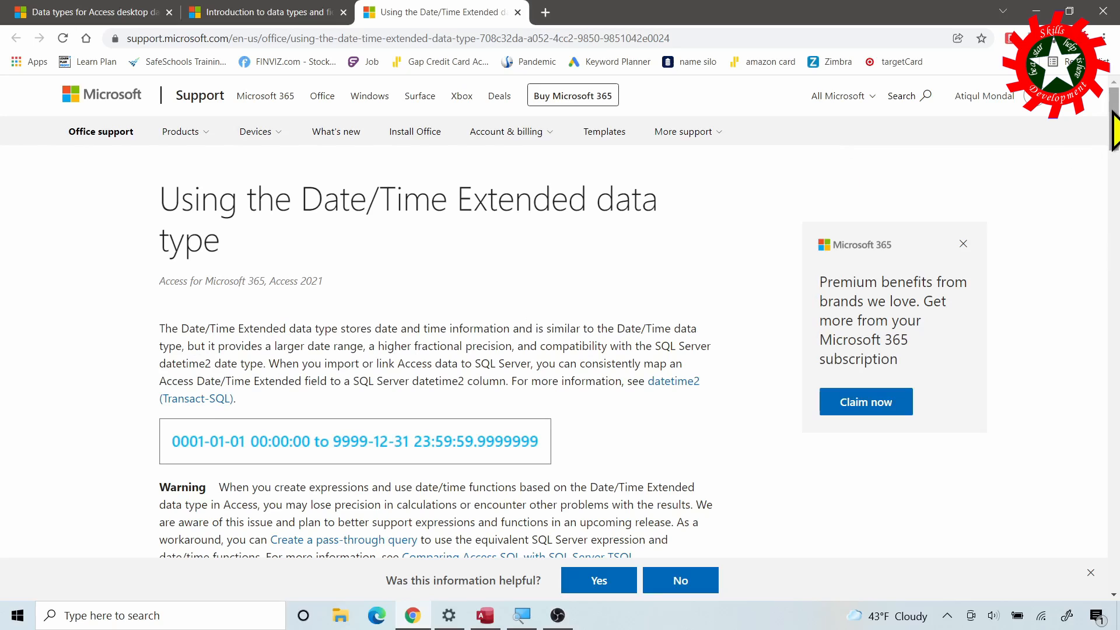
pyautogui.scroll(-2, 1114, 140)
pyautogui.moveTo(1113, 146); pyautogui.dragTo(1114, 208)
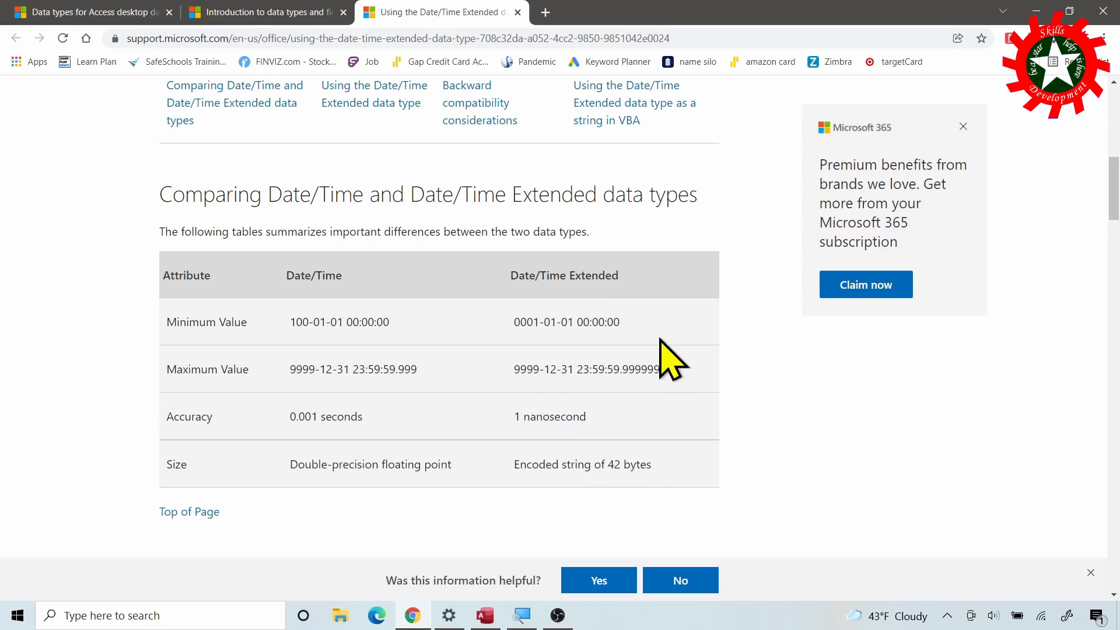
pyautogui.click(478, 623)
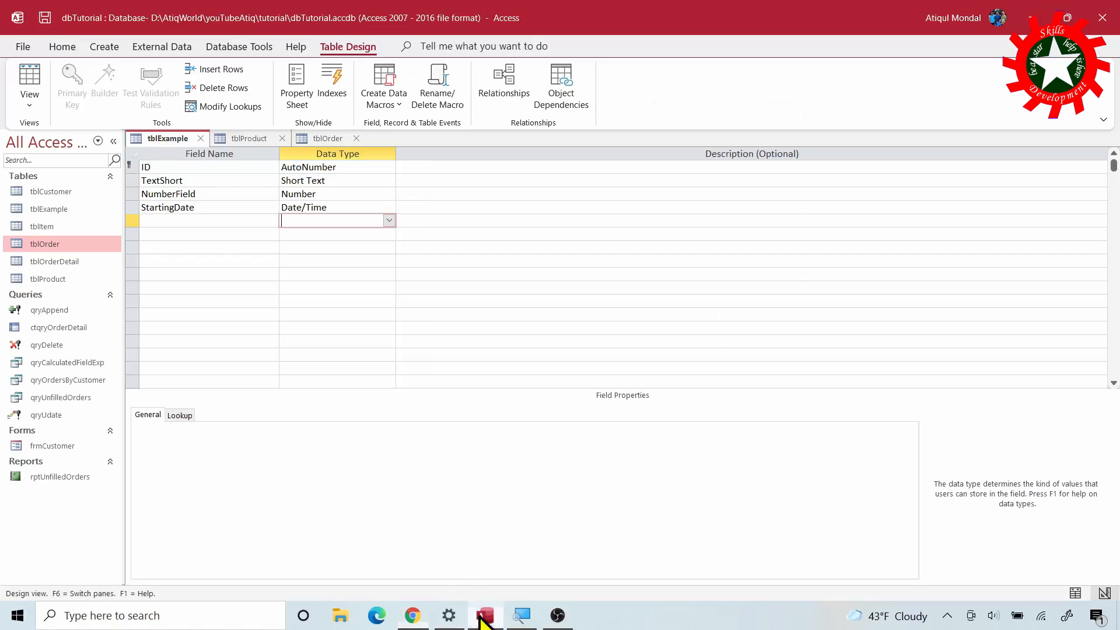
# - Add a fifth field named Salary with the Currency data type
pyautogui.click(389, 221)
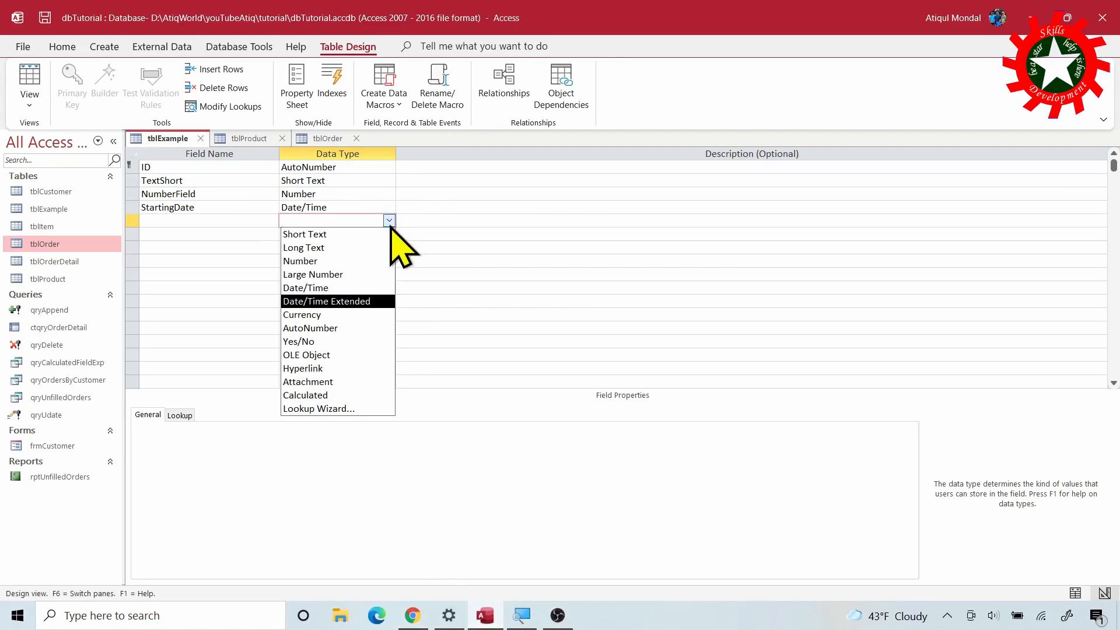
pyautogui.click(353, 318)
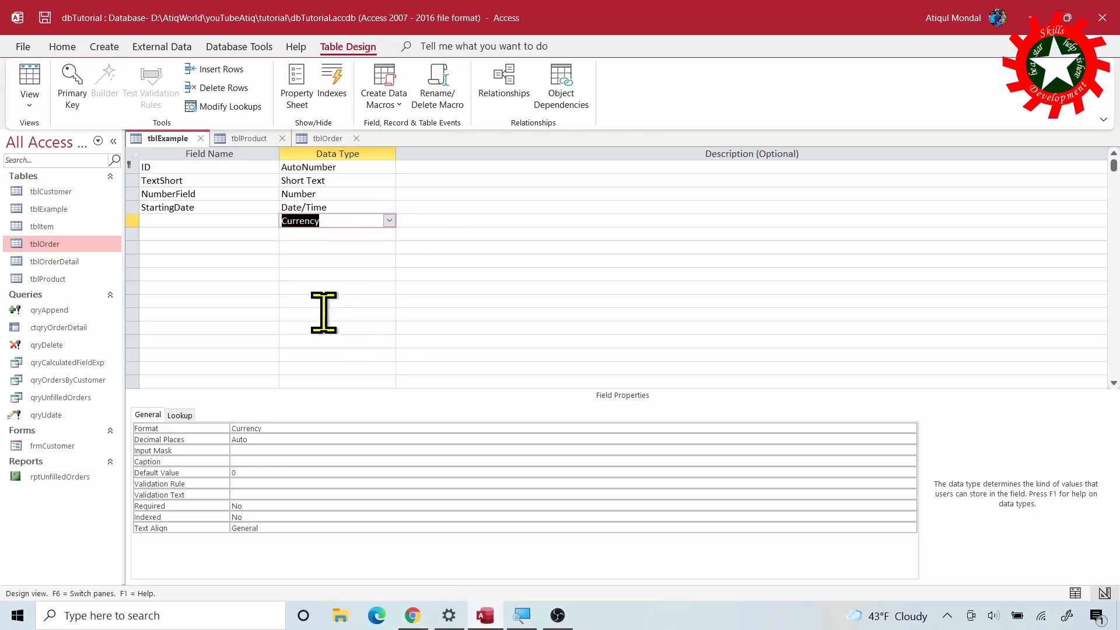
pyautogui.click(187, 221)
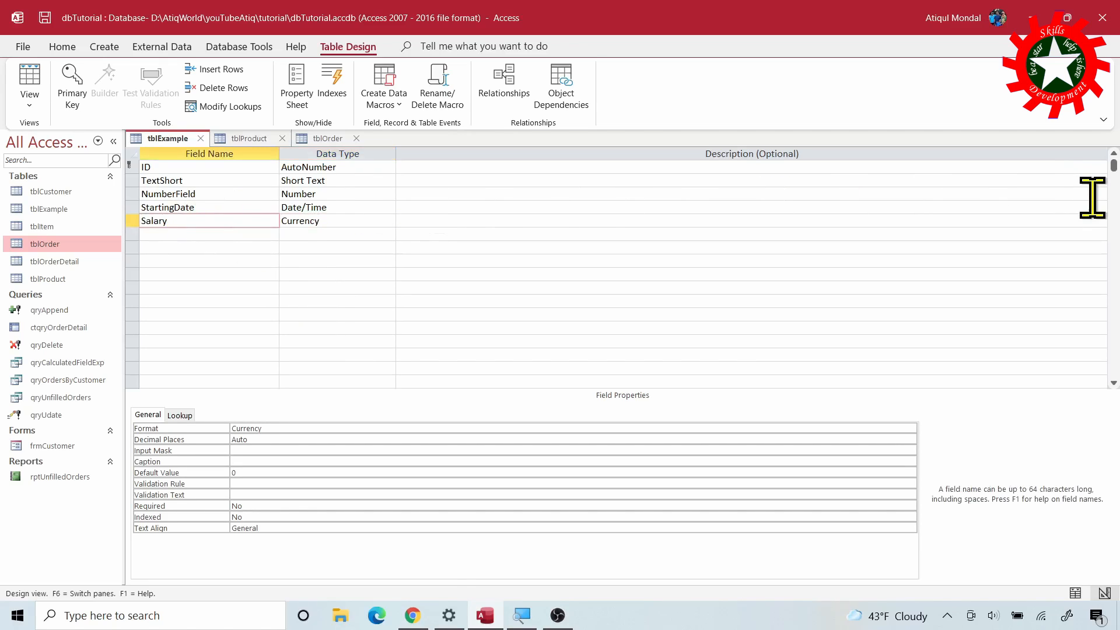
# - Review the display formats available for the Salary field
pyautogui.click(1092, 198)
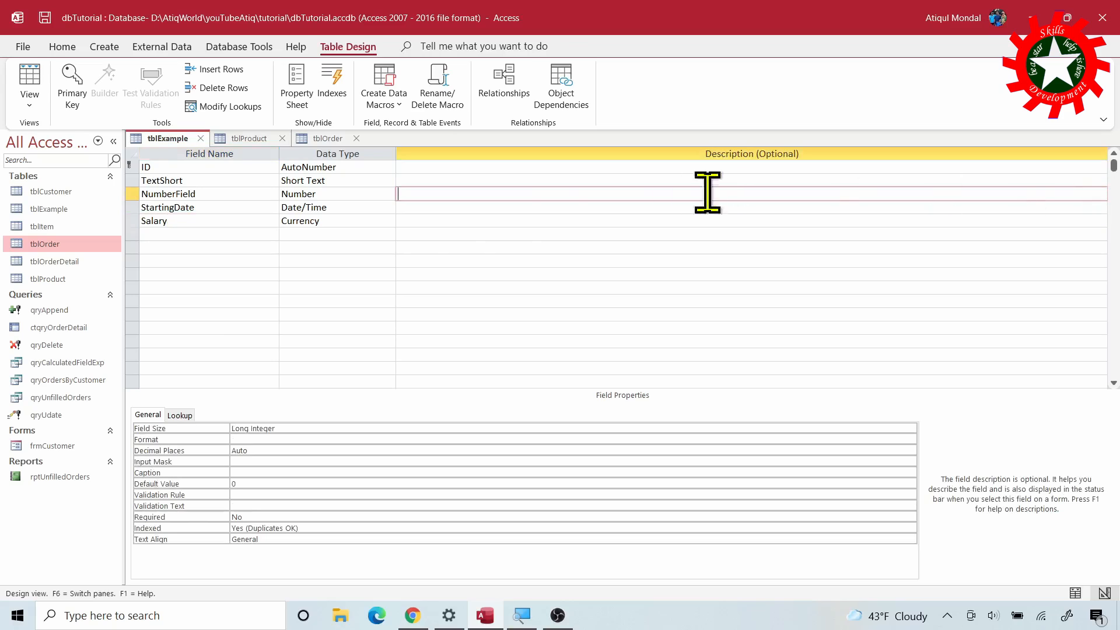
pyautogui.click(350, 217)
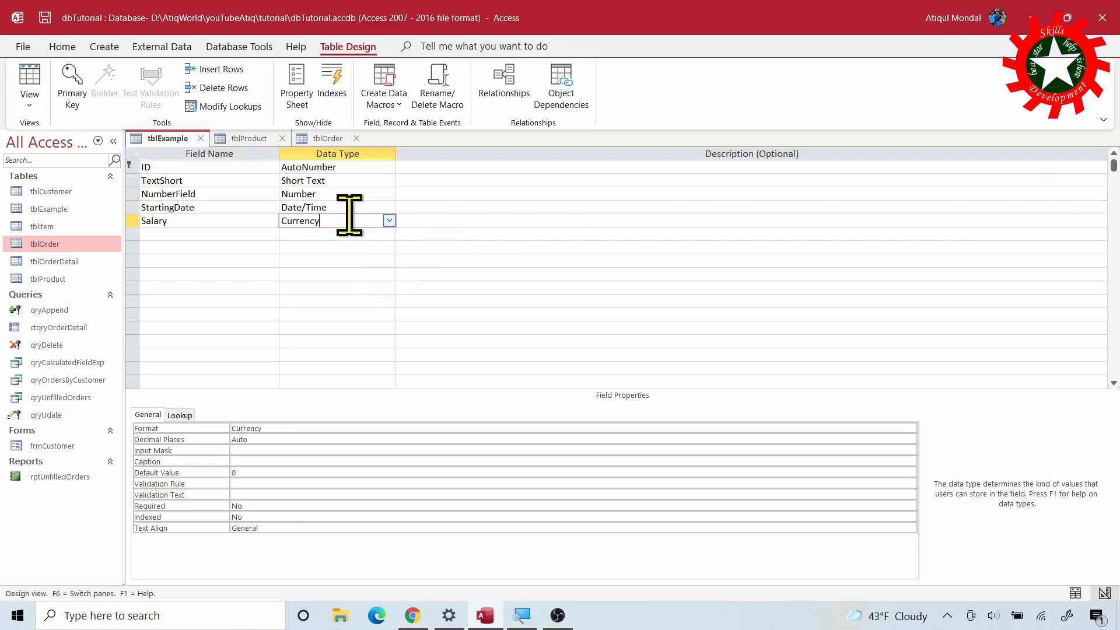
pyautogui.click(308, 429)
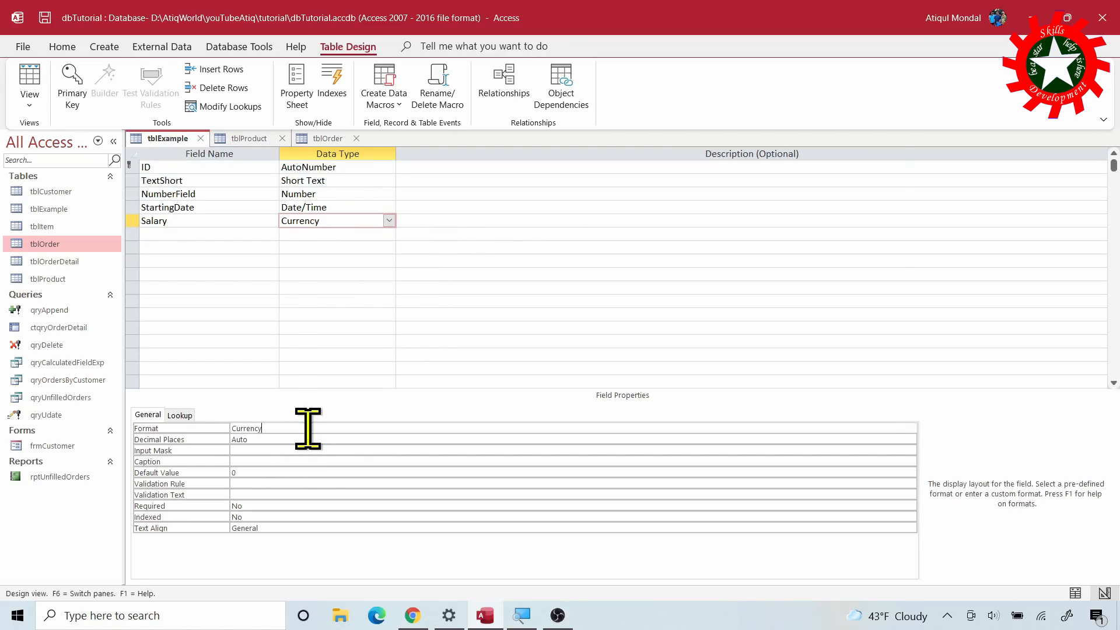
pyautogui.click(909, 428)
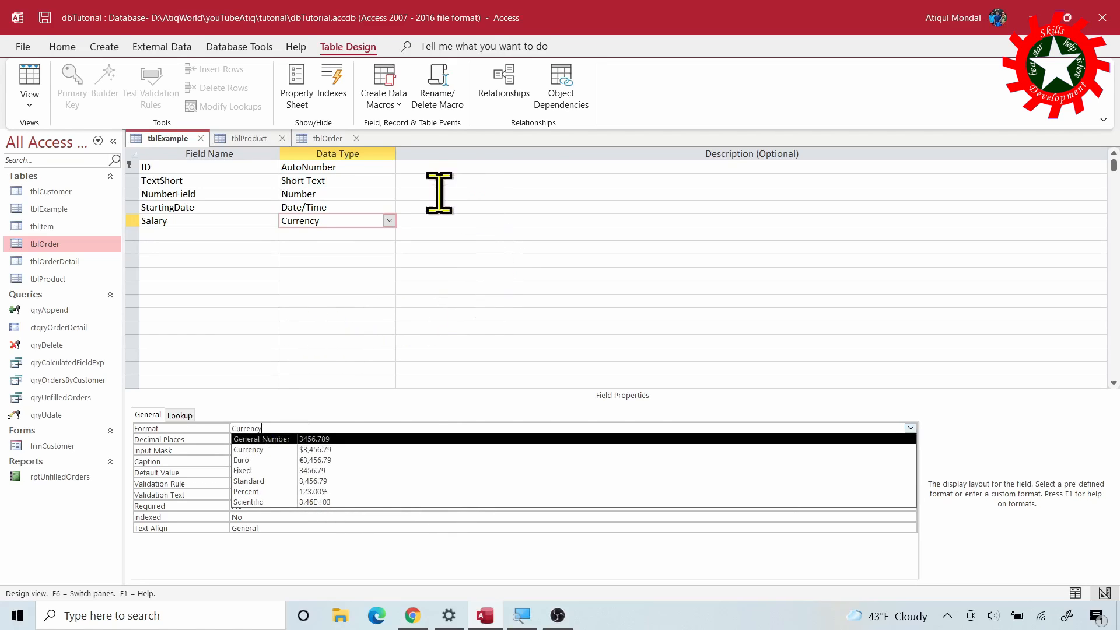
# - Set the data type of the sixth field, in the row below Salary, to Yes/No
pyautogui.click(305, 234)
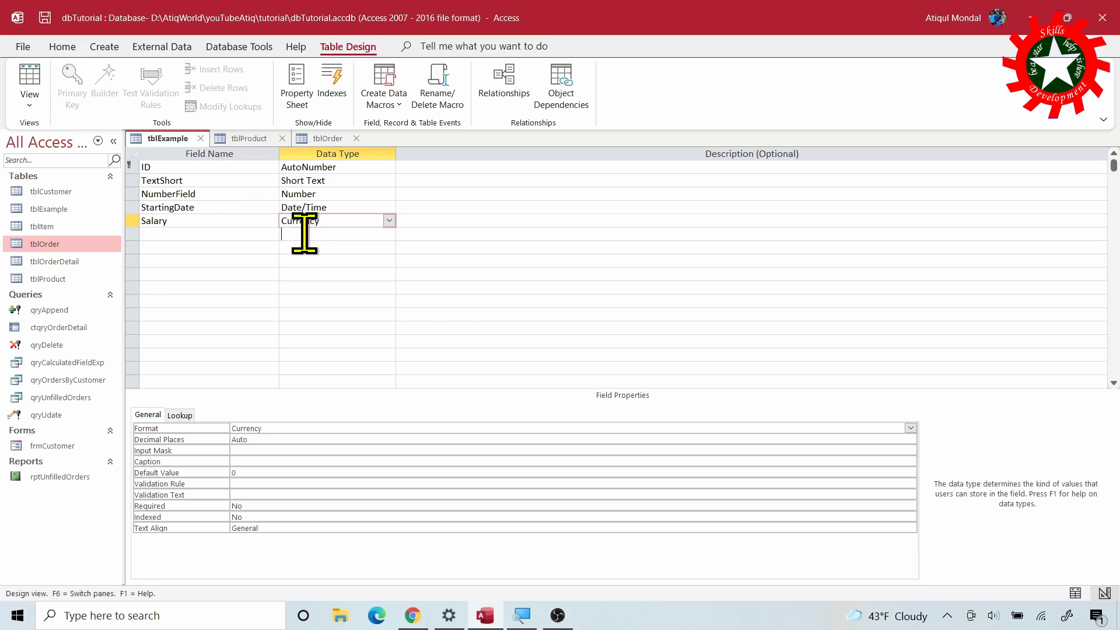
pyautogui.click(390, 234)
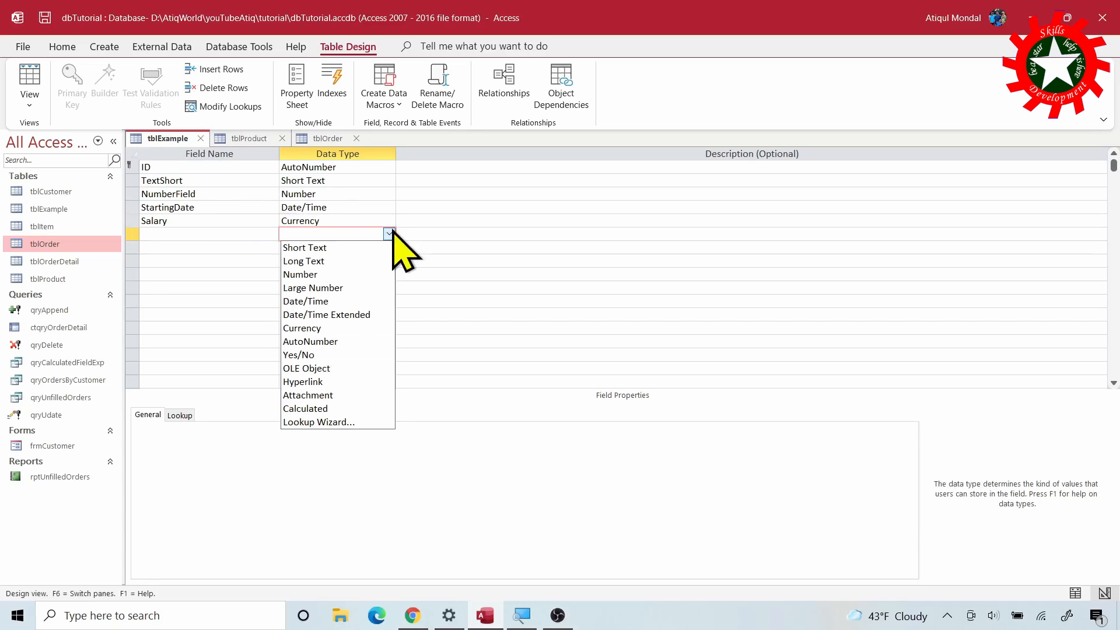
pyautogui.click(339, 357)
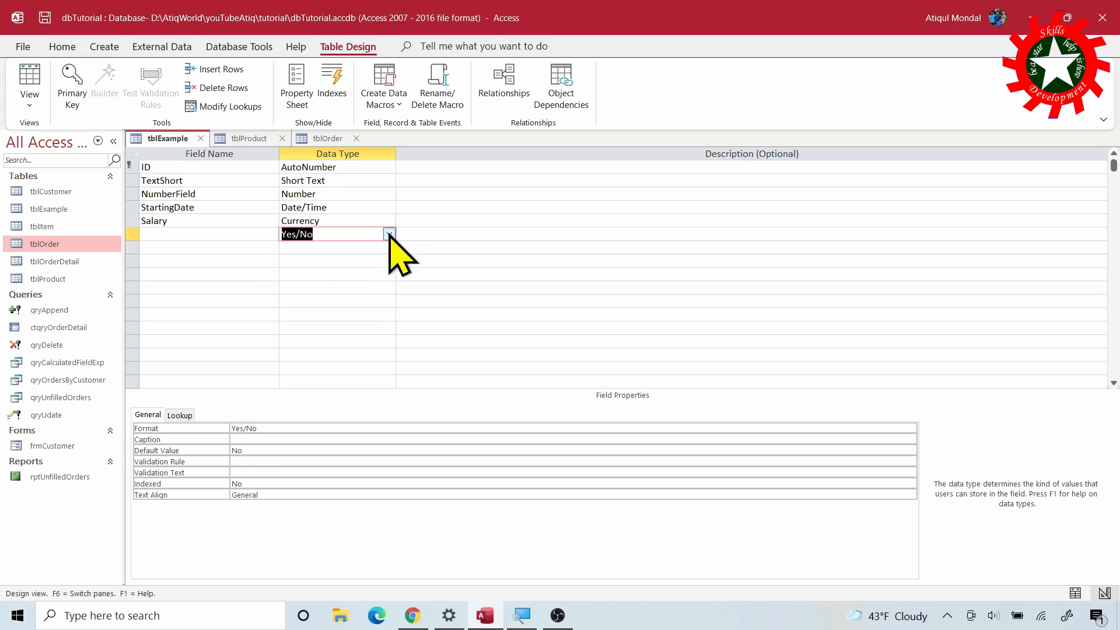
# - Switch to Chrome and highlight the Yes/No description on the Access data types page
pyautogui.click(413, 615)
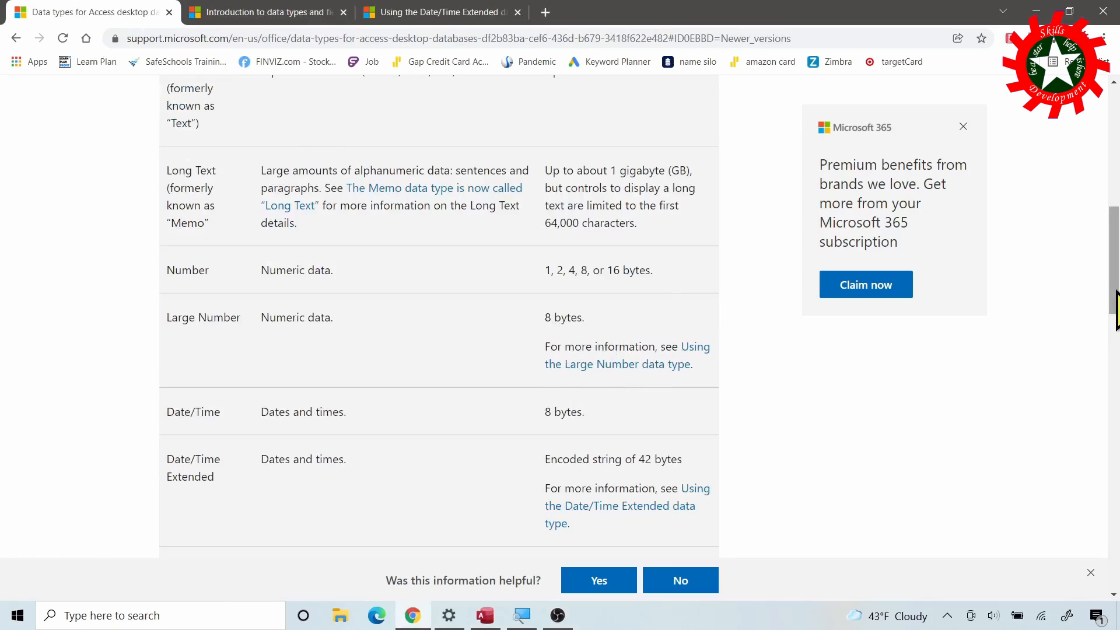
pyautogui.scroll(-7, 1115, 309)
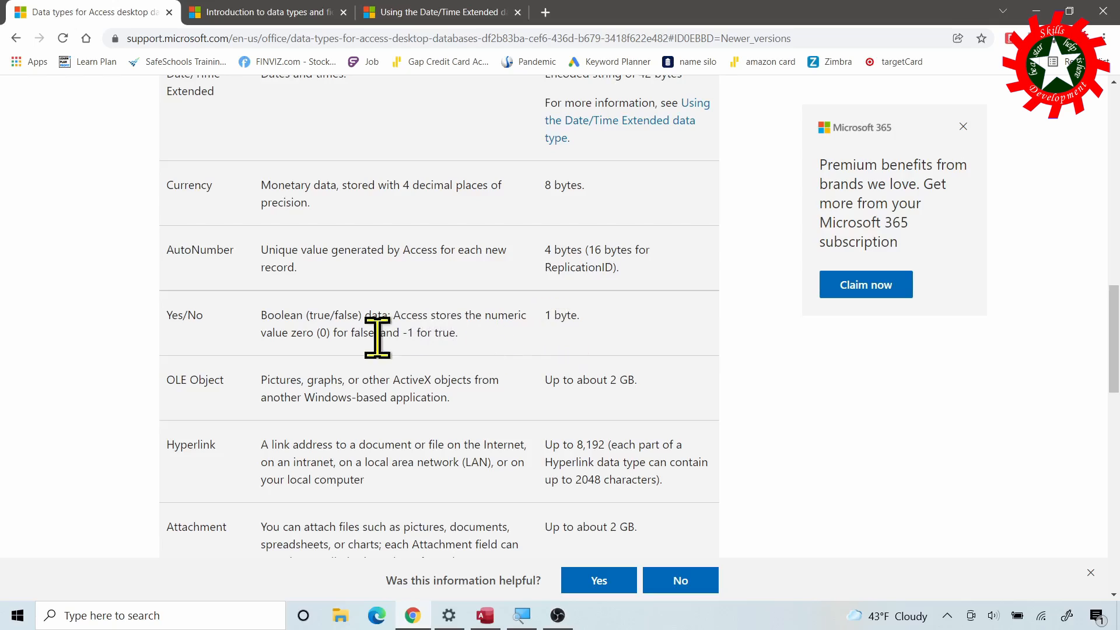
pyautogui.moveTo(261, 318); pyautogui.dragTo(532, 357)
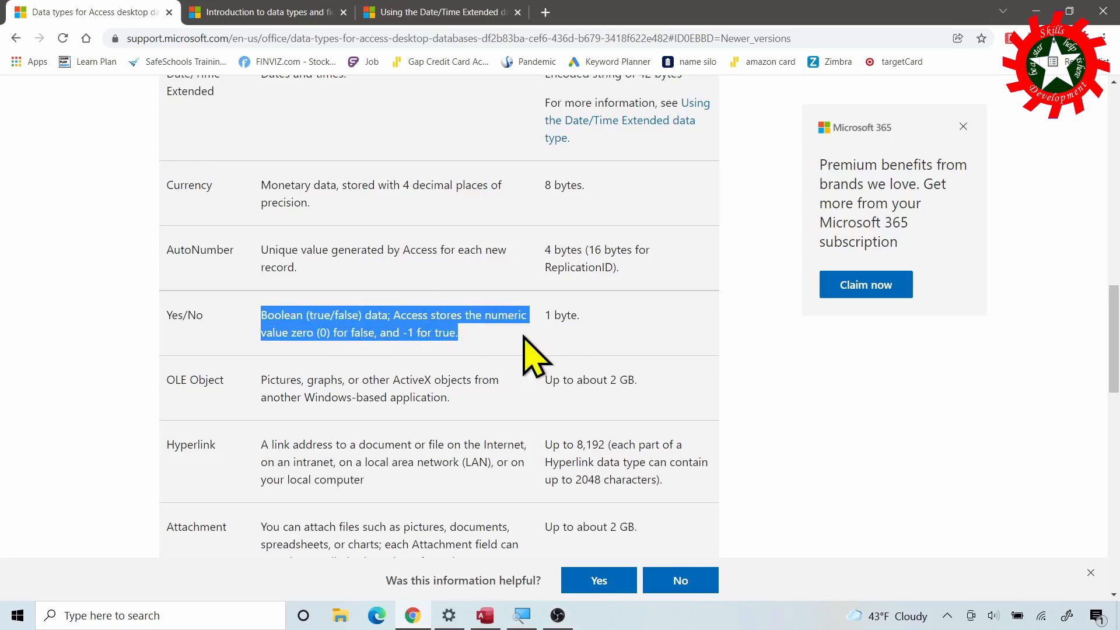
# - Switch back to Access and name the Yes/No field Delivered
pyautogui.click(484, 615)
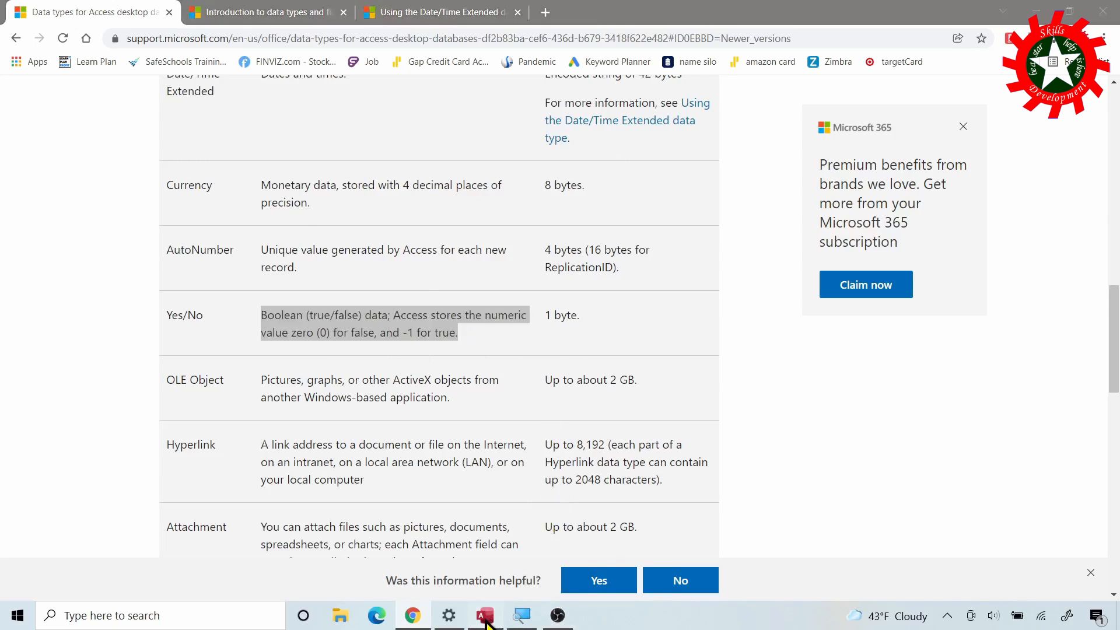
pyautogui.click(230, 234)
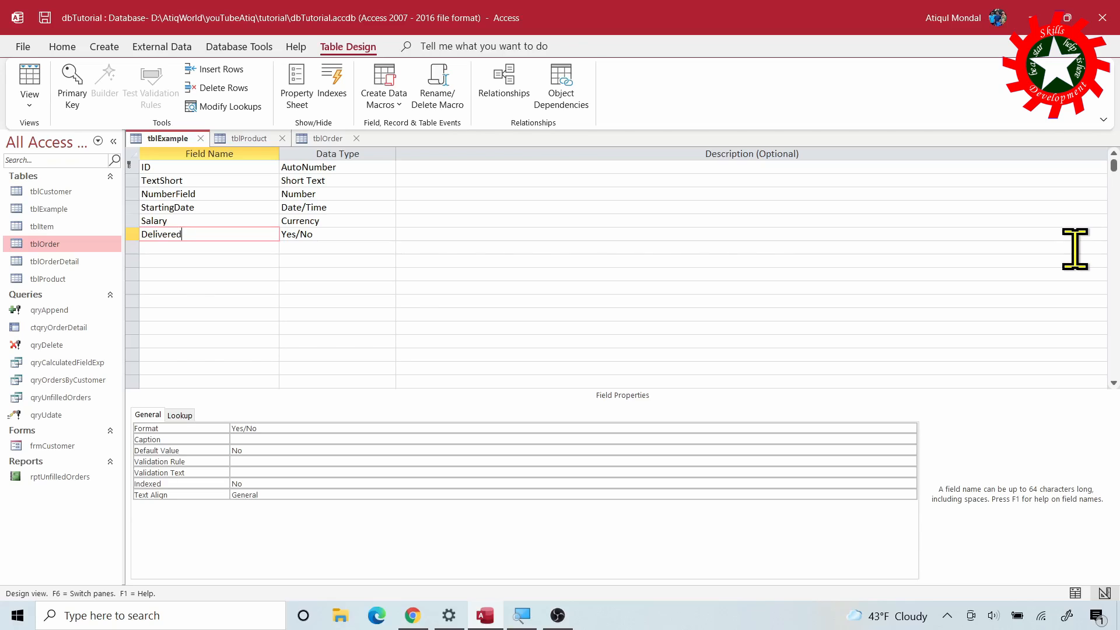
# - Add a seventh field named ObjectOLE with the OLE Object data type
pyautogui.click(325, 247)
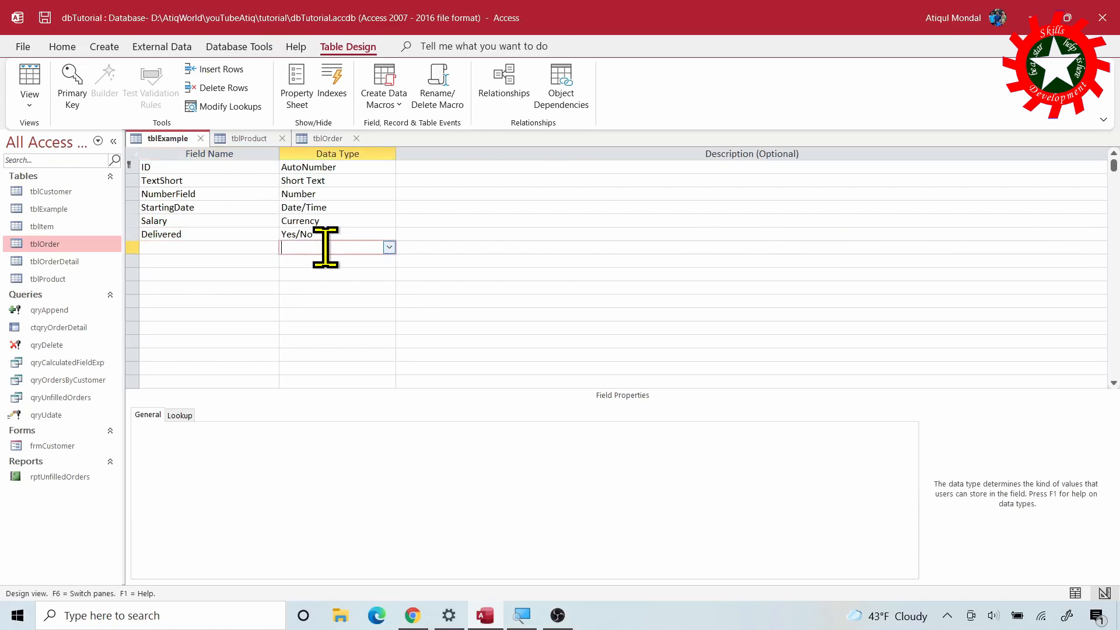
pyautogui.click(388, 248)
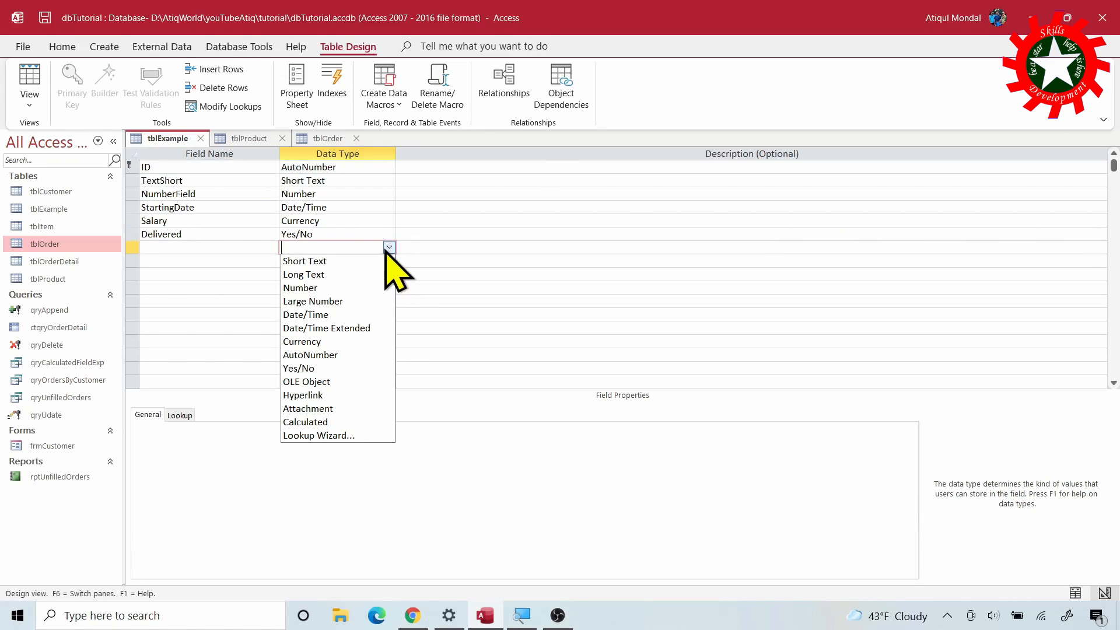
pyautogui.click(371, 385)
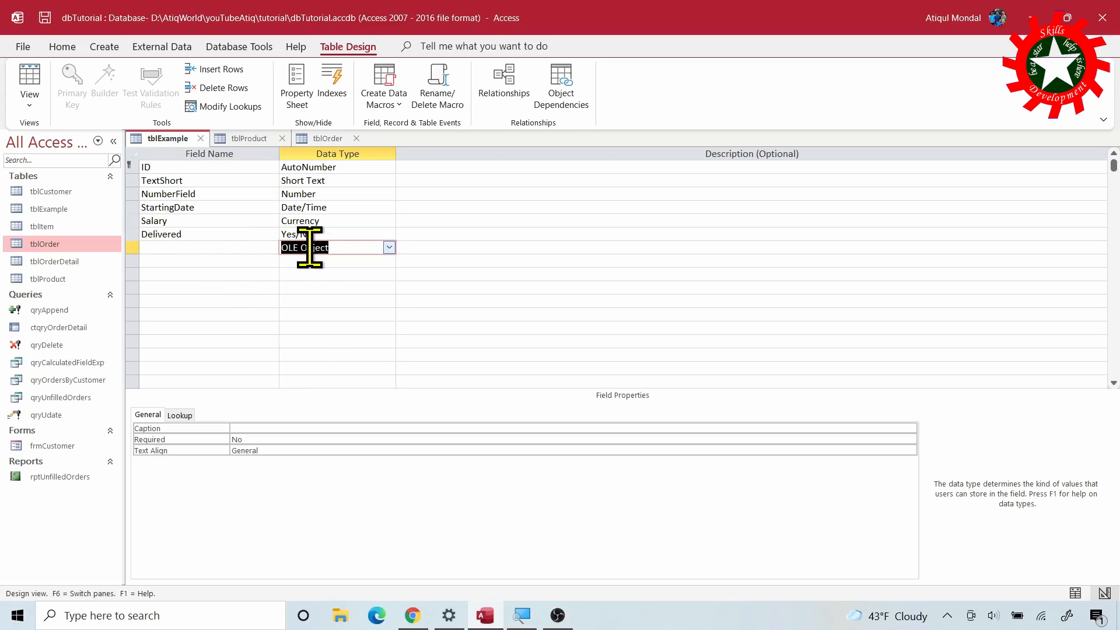
pyautogui.click(177, 245)
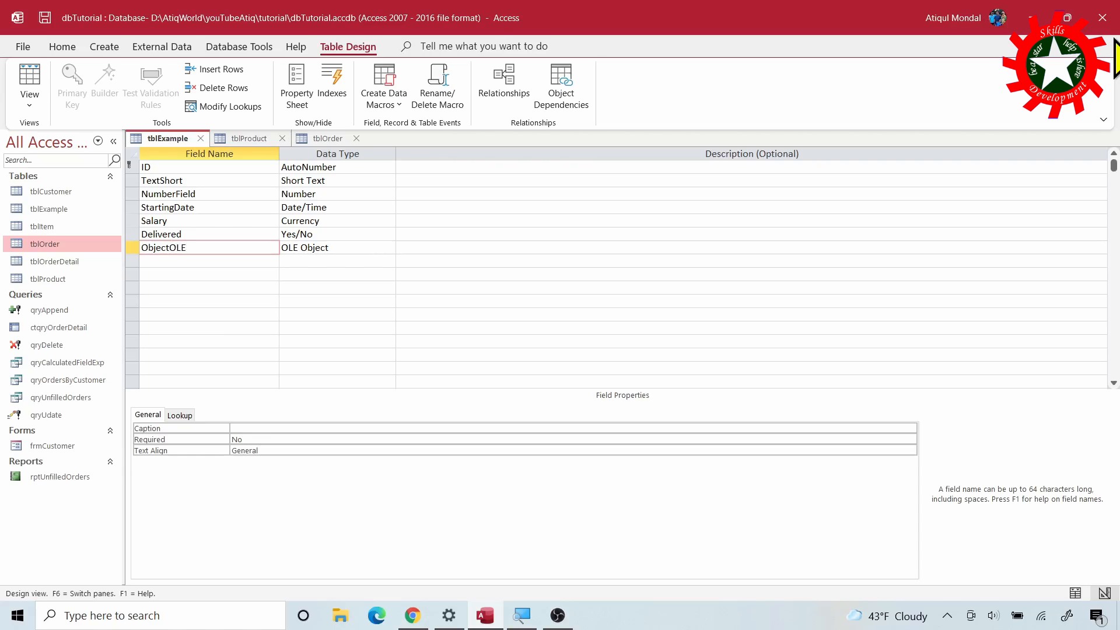
# - Show tblExample in Datasheet View and try to open the empty ObjectOLE cell of the new record
pyautogui.click(20, 91)
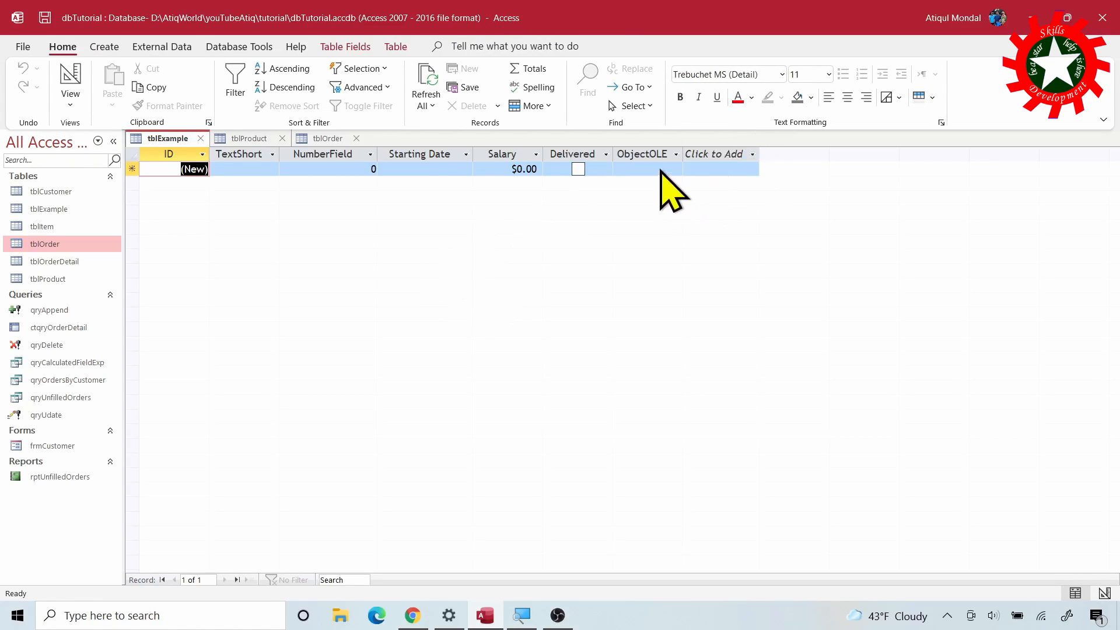
pyautogui.click(680, 170)
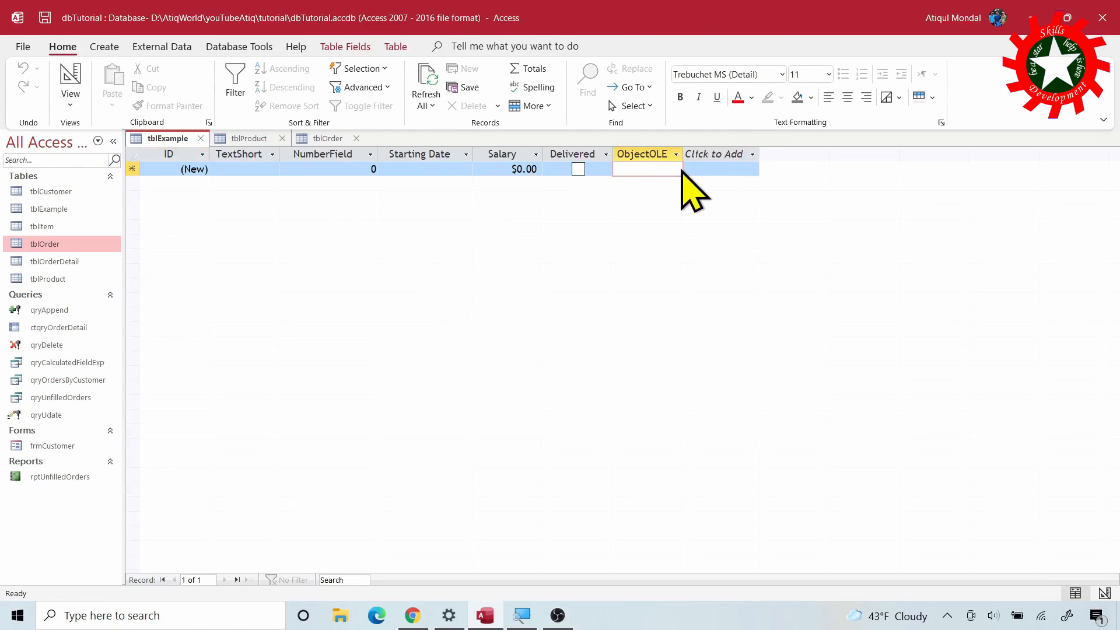
pyautogui.doubleClick(641, 169)
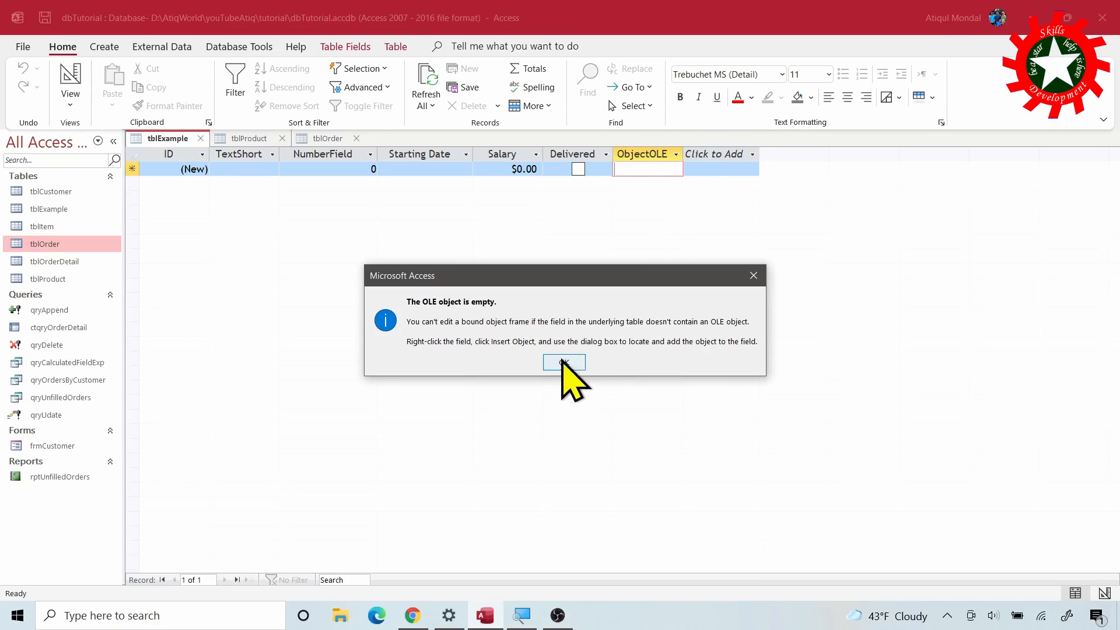
pyautogui.click(563, 363)
# - Insert a newly created Bitmap Image object into the ObjectOLE cell of the first record
pyautogui.rightClick(649, 170)
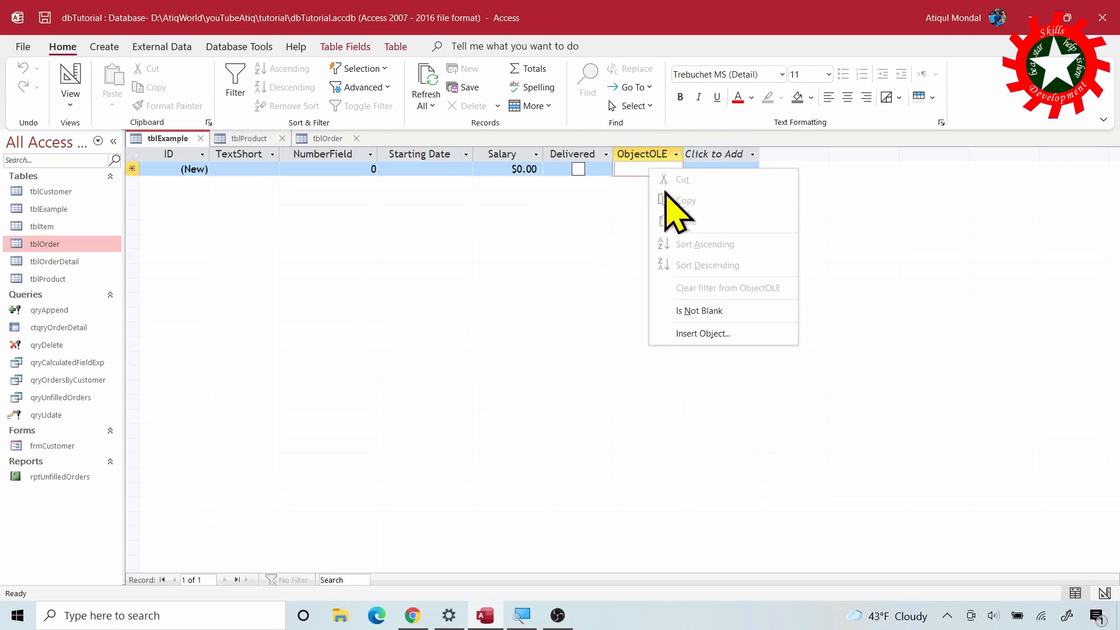
pyautogui.click(710, 338)
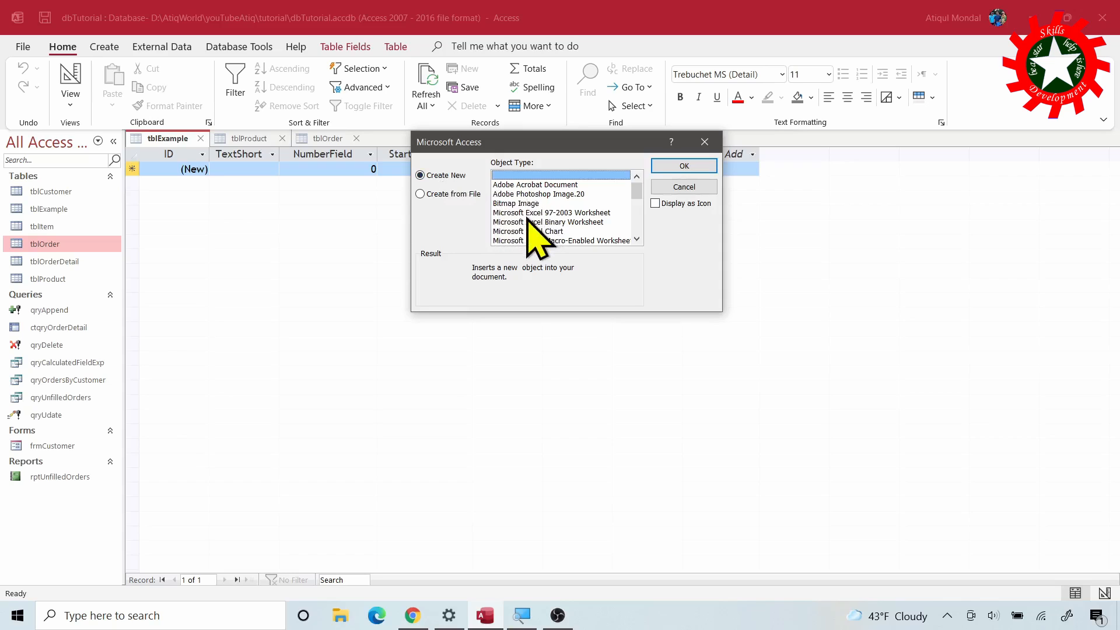
pyautogui.click(512, 203)
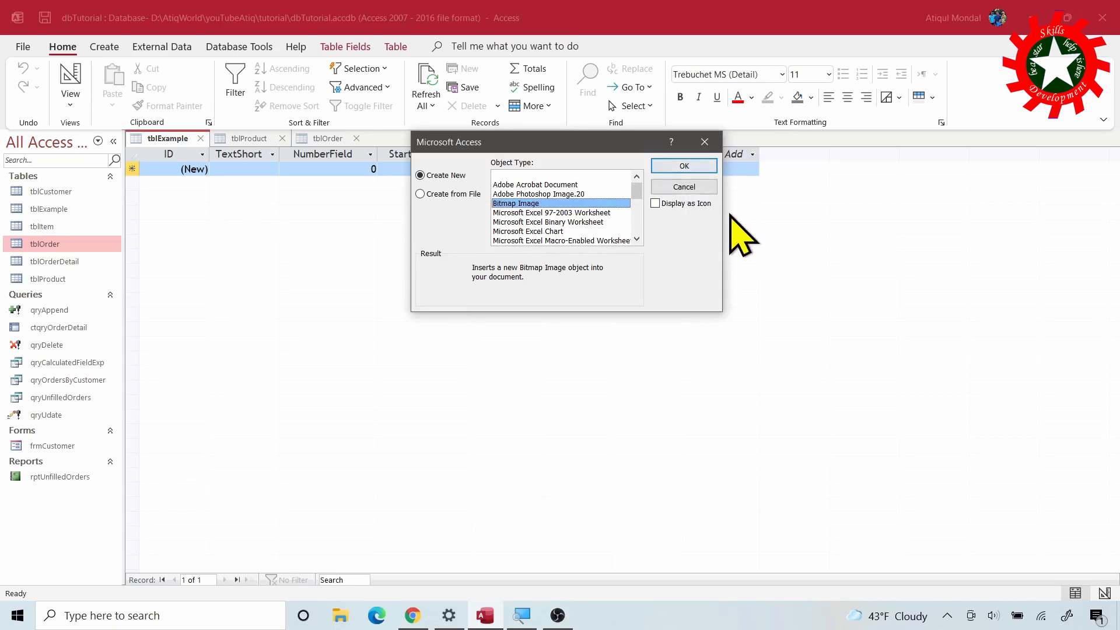
pyautogui.click(688, 165)
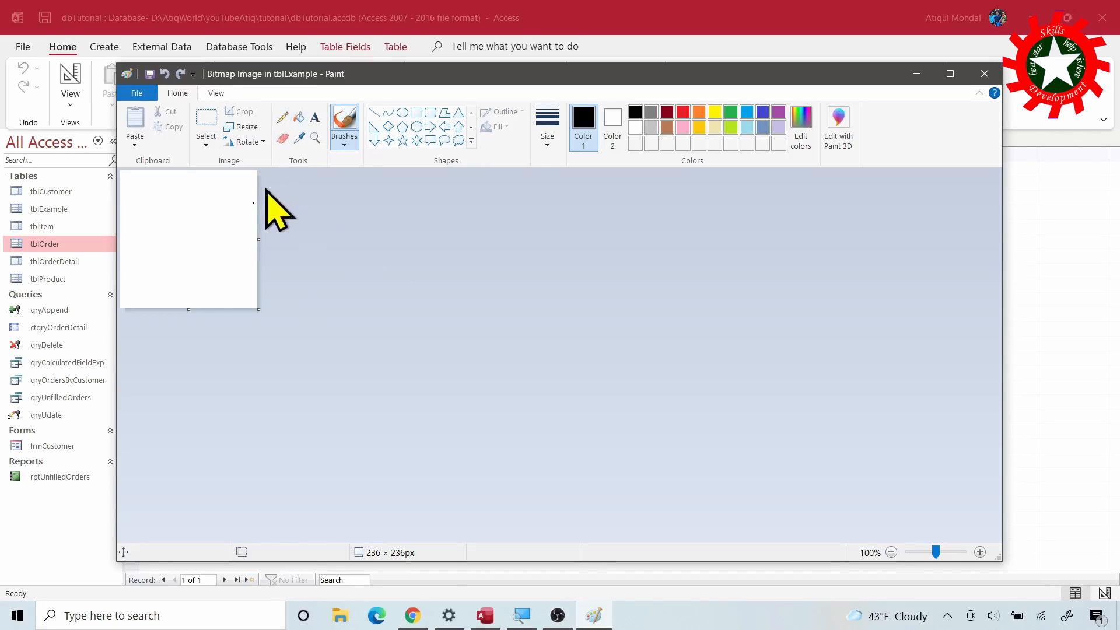
# - Write OLE on the bitmap canvas with the Pencil tool and close Paint to return to the table
pyautogui.click(283, 119)
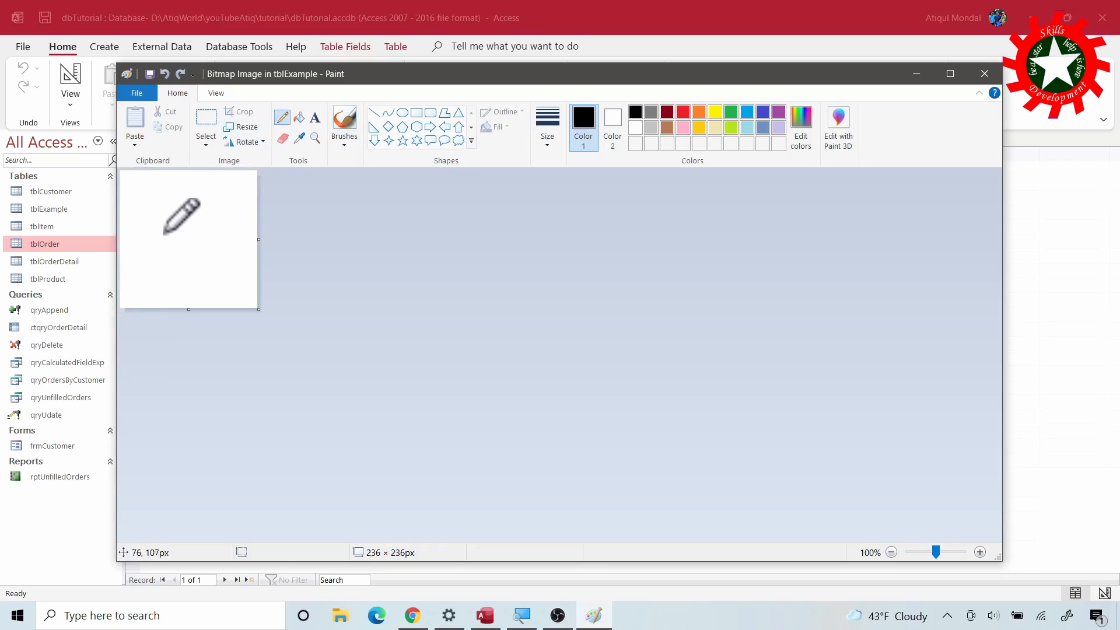
pyautogui.moveTo(138, 217); pyautogui.dragTo(181, 229)
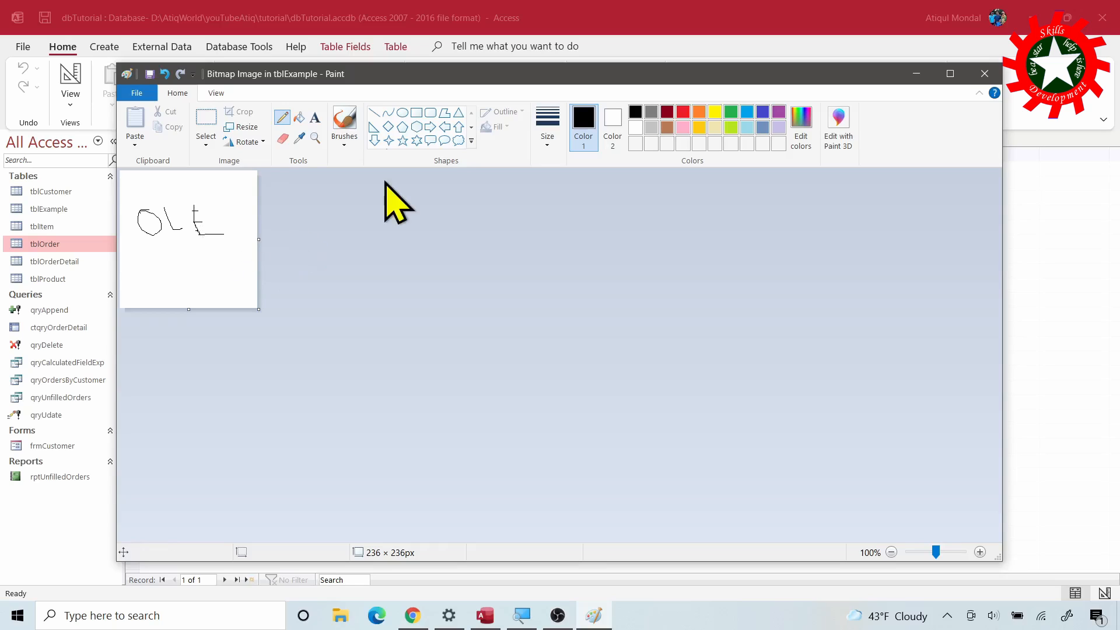
pyautogui.click(984, 73)
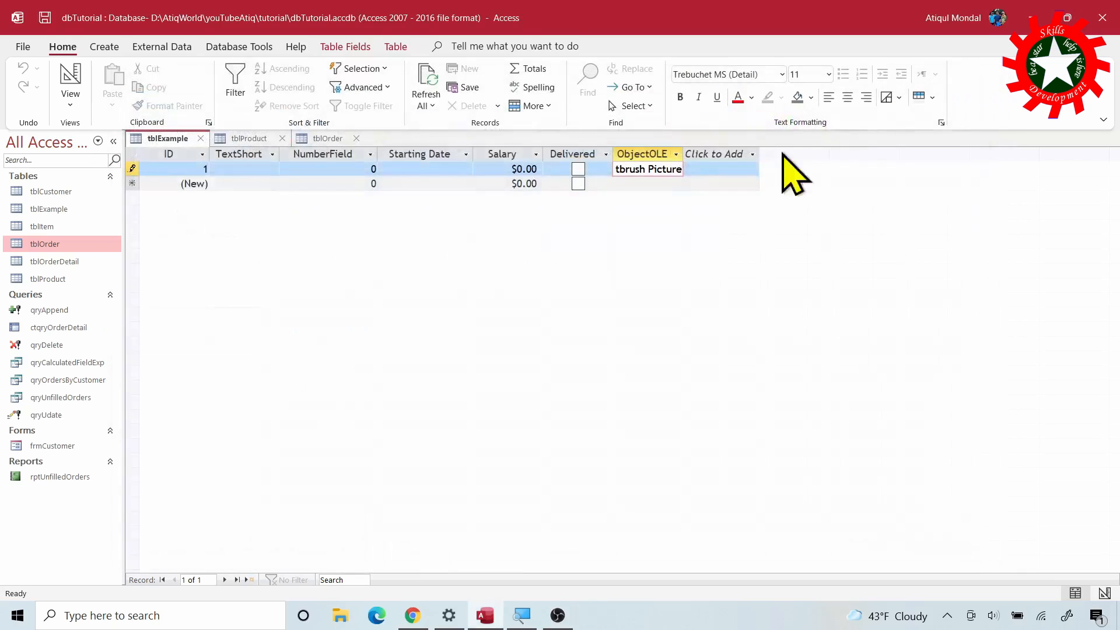
# - Open the bitmap embedded in the first record's ObjectOLE cell to check the drawing, and close it again
pyautogui.click(718, 169)
pyautogui.doubleClick(658, 170)
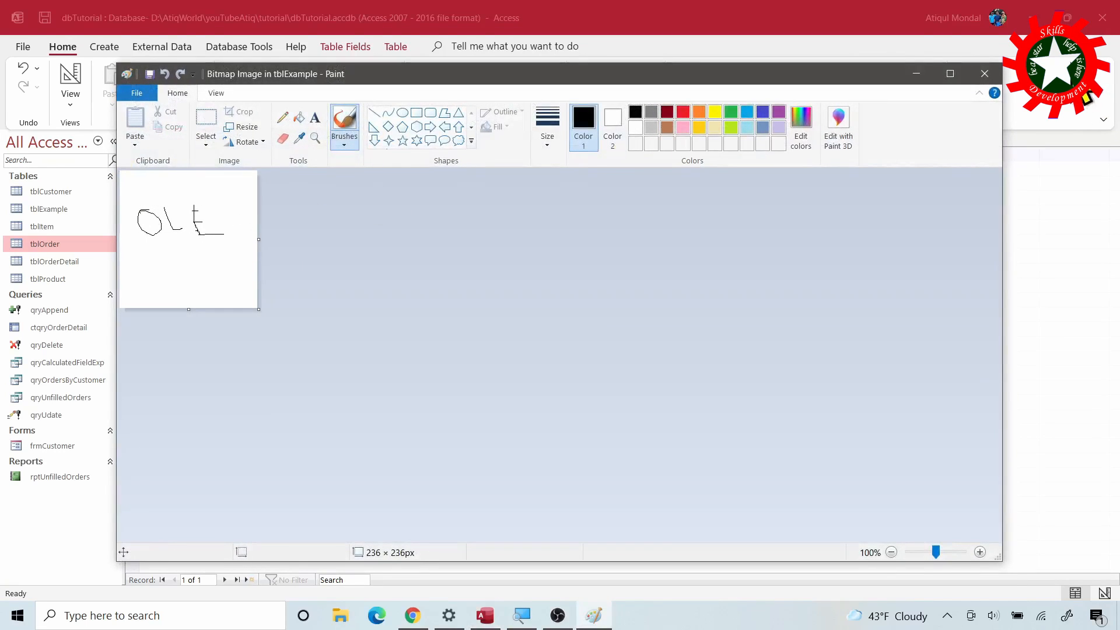
pyautogui.click(984, 73)
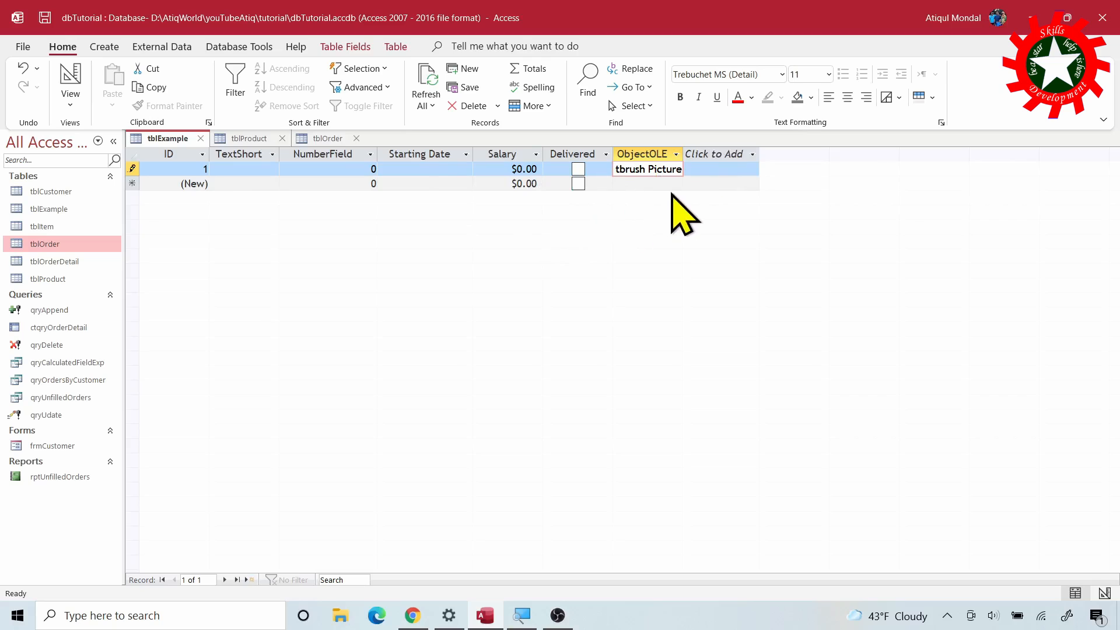
# - Start inserting an object into the second record's ObjectOLE cell, with Create from File as the source
pyautogui.click(650, 184)
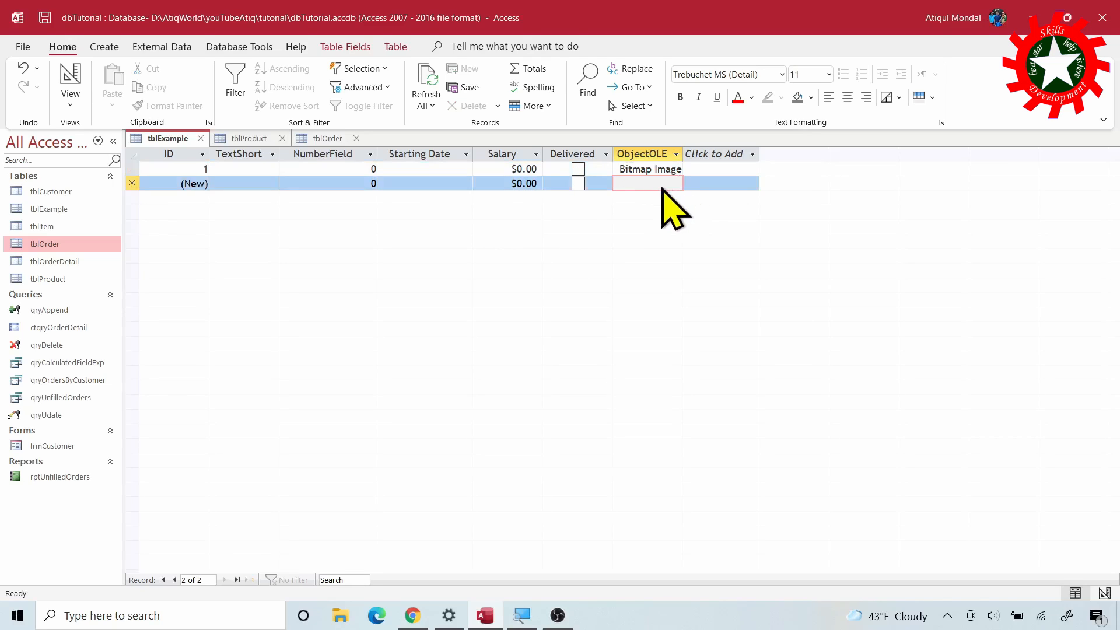
pyautogui.rightClick(666, 185)
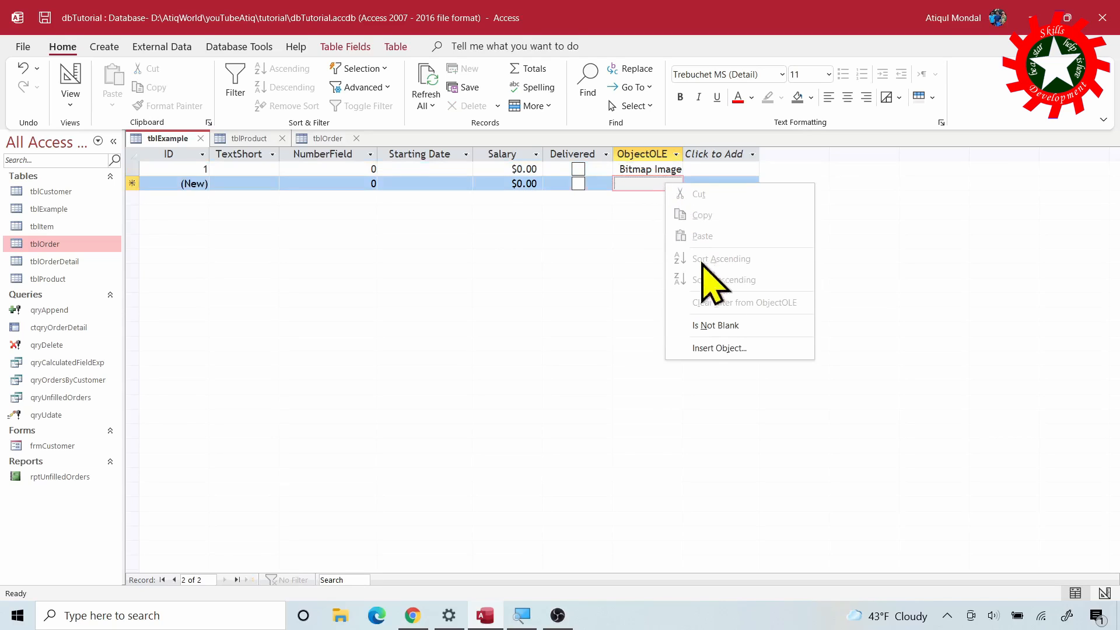
pyautogui.click(719, 348)
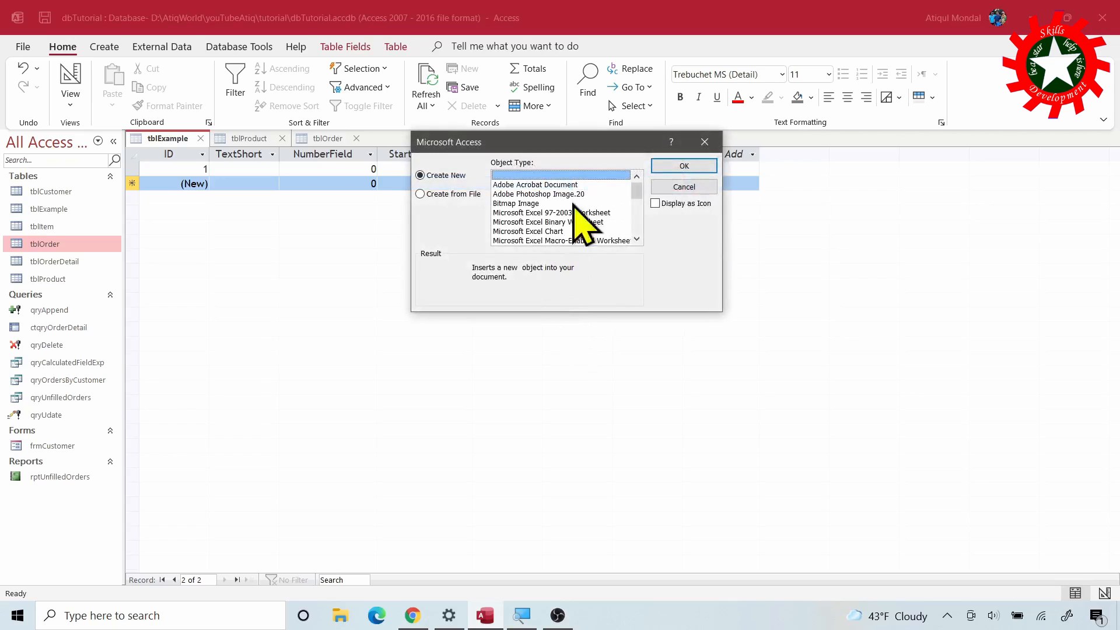
pyautogui.moveTo(648, 140); pyautogui.dragTo(626, 268)
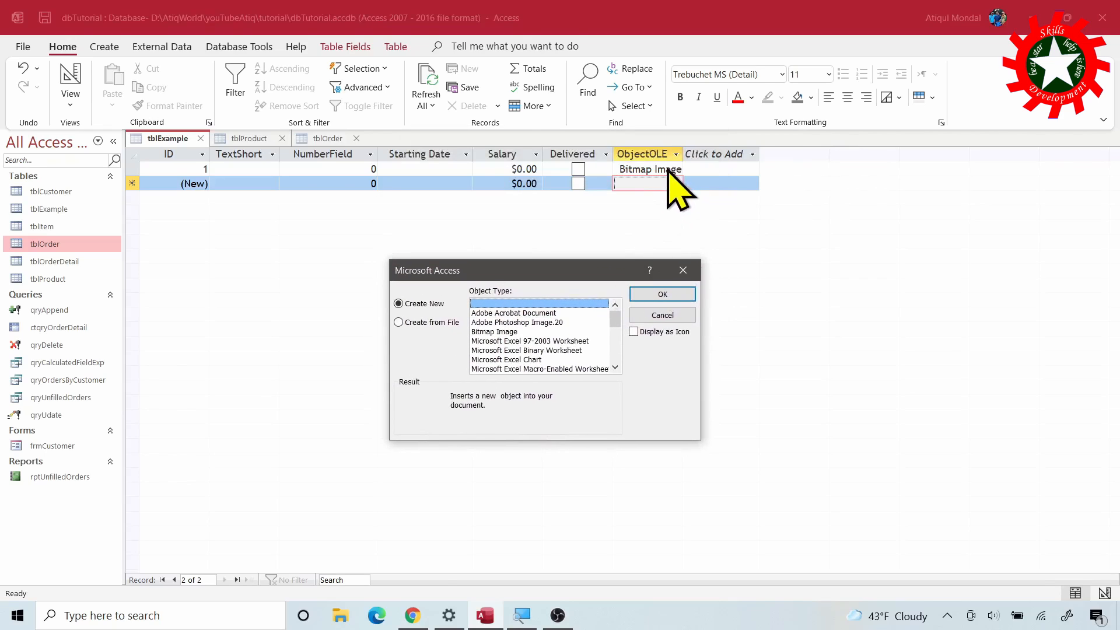
pyautogui.click(424, 324)
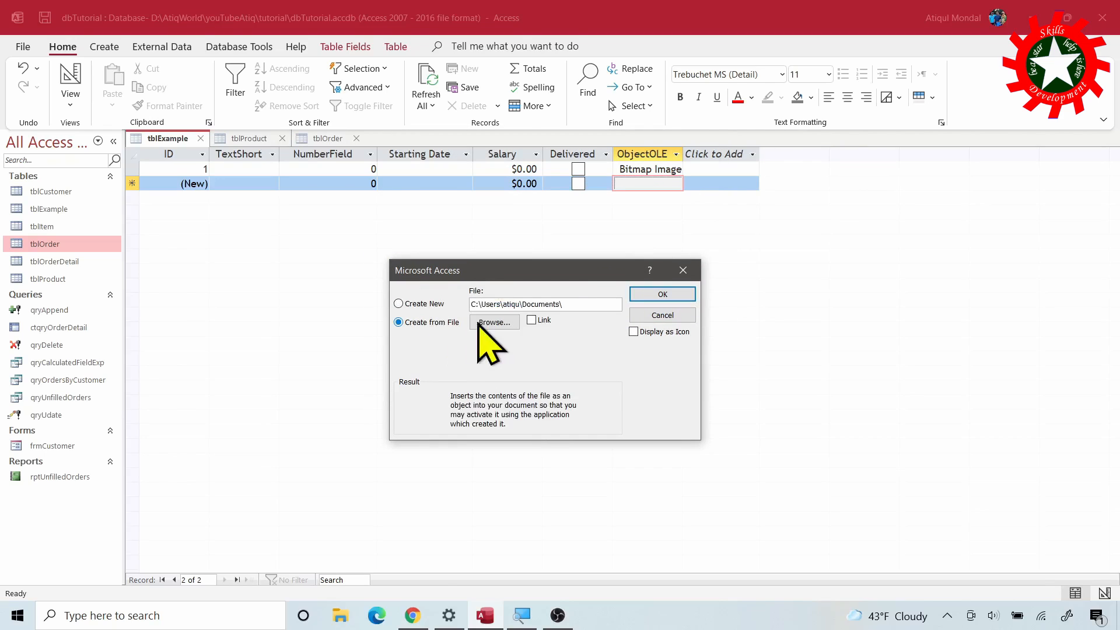
# - Browse to the downloaded folder on the D: drive and insert accessLogo.png as the second record's object
pyautogui.click(494, 322)
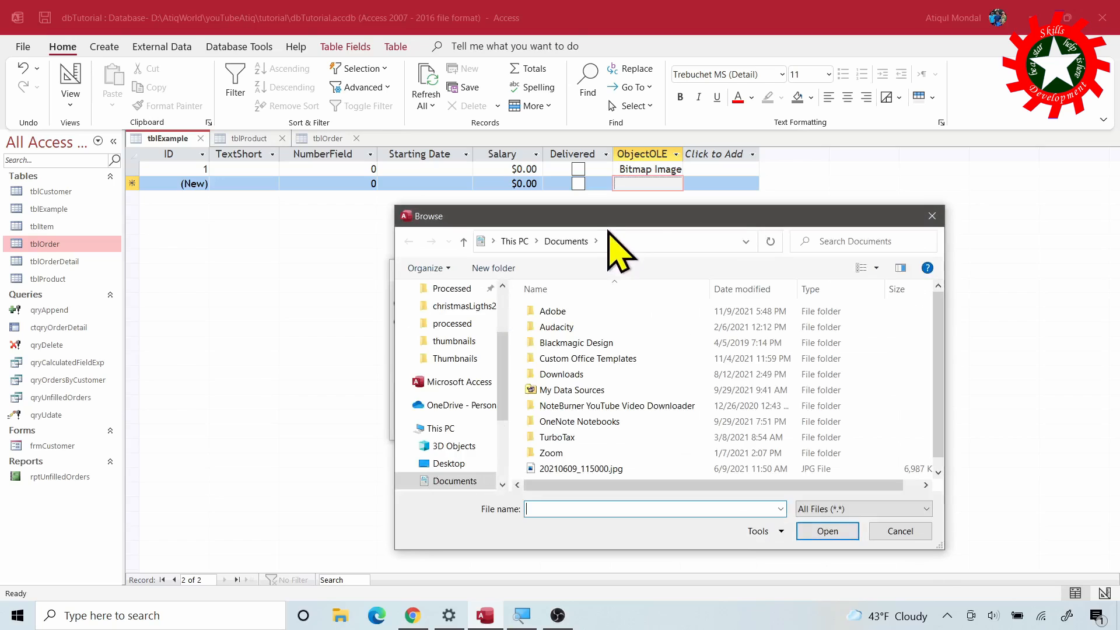
pyautogui.scroll(2, 501, 350)
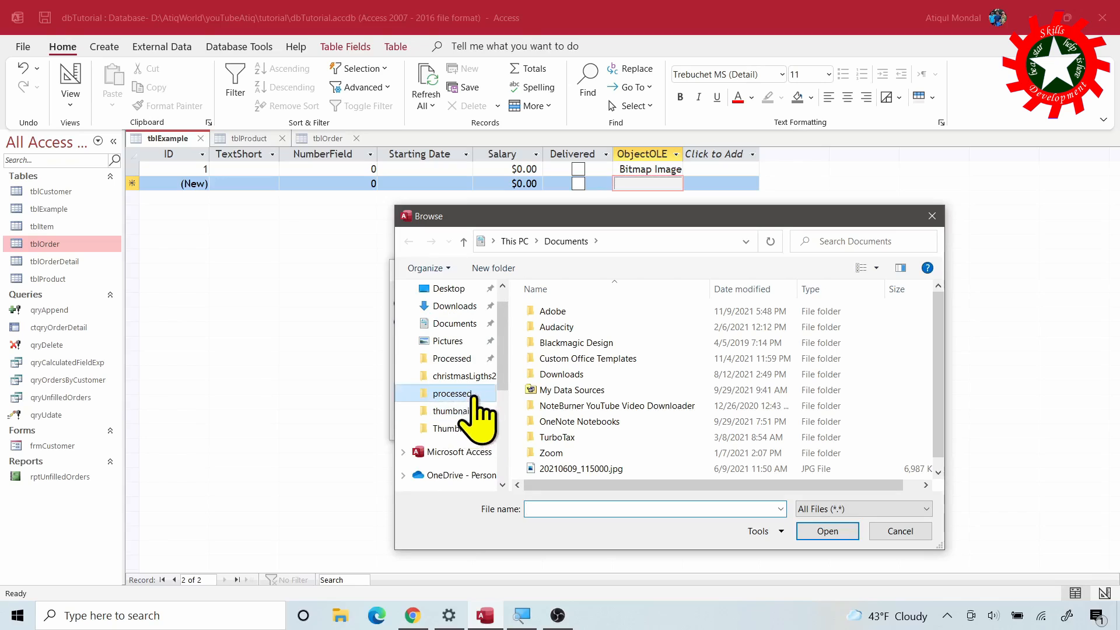
pyautogui.click(448, 393)
pyautogui.click(582, 242)
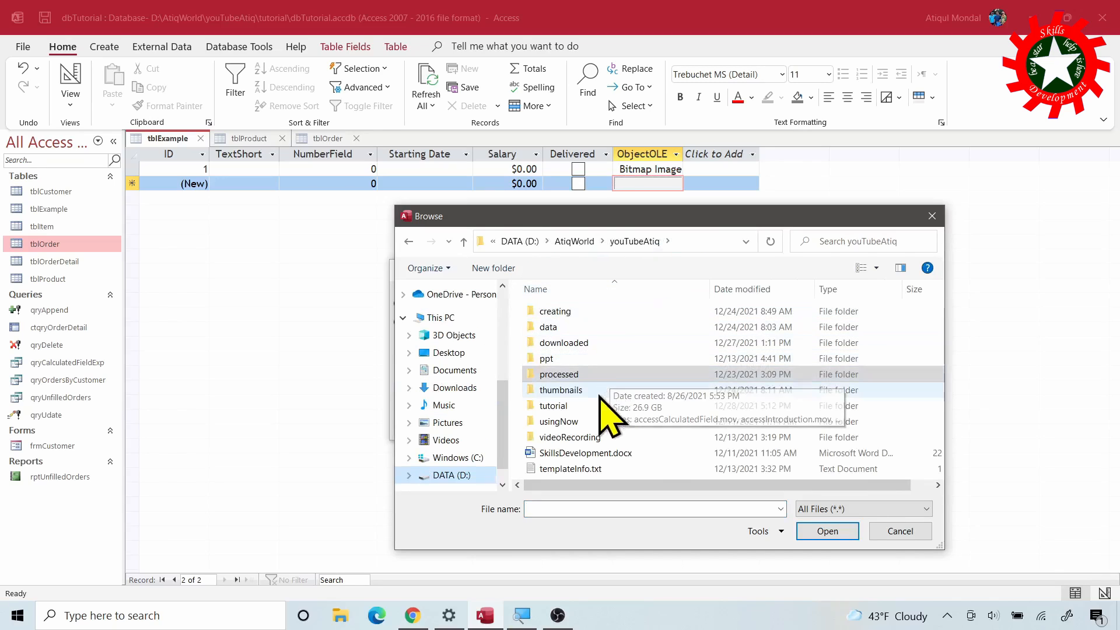
pyautogui.click(563, 343)
pyautogui.doubleClick(649, 345)
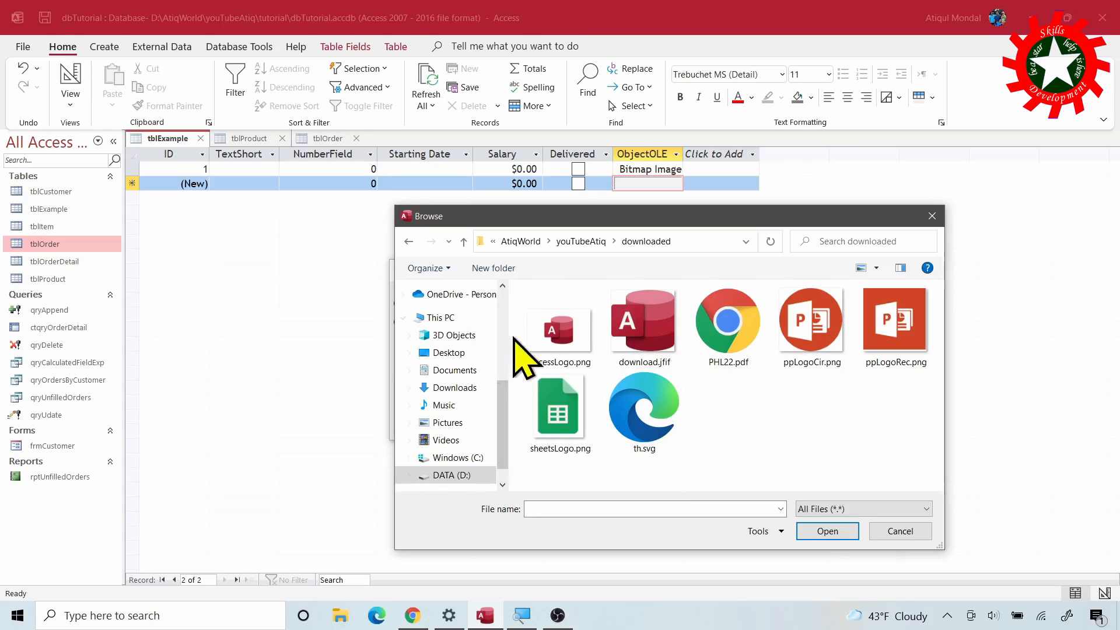
pyautogui.click(570, 348)
pyautogui.click(828, 531)
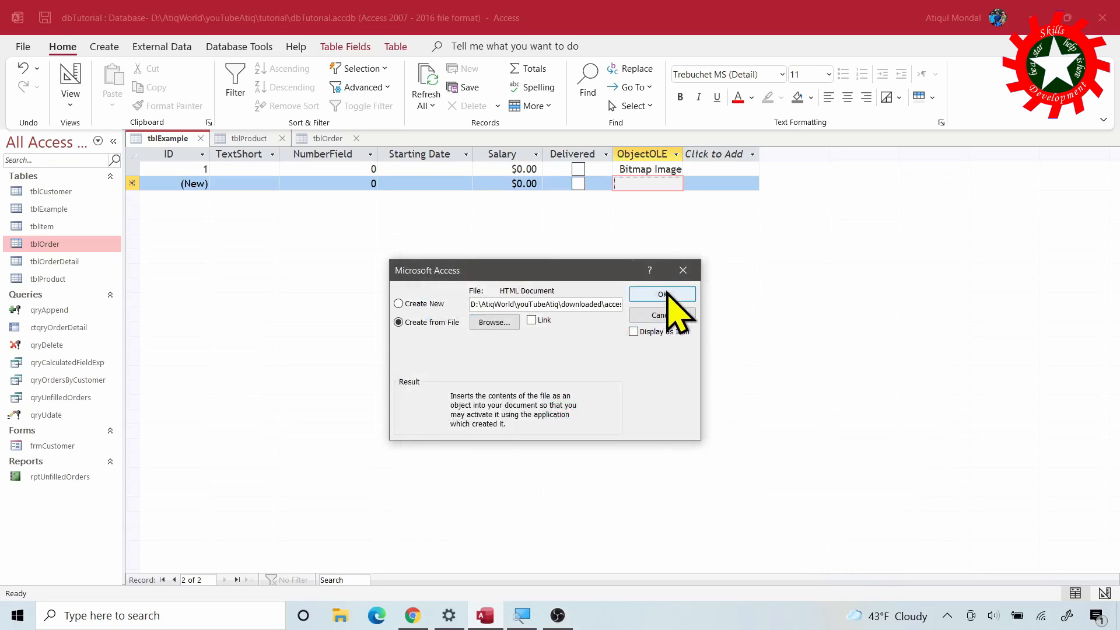
pyautogui.click(663, 294)
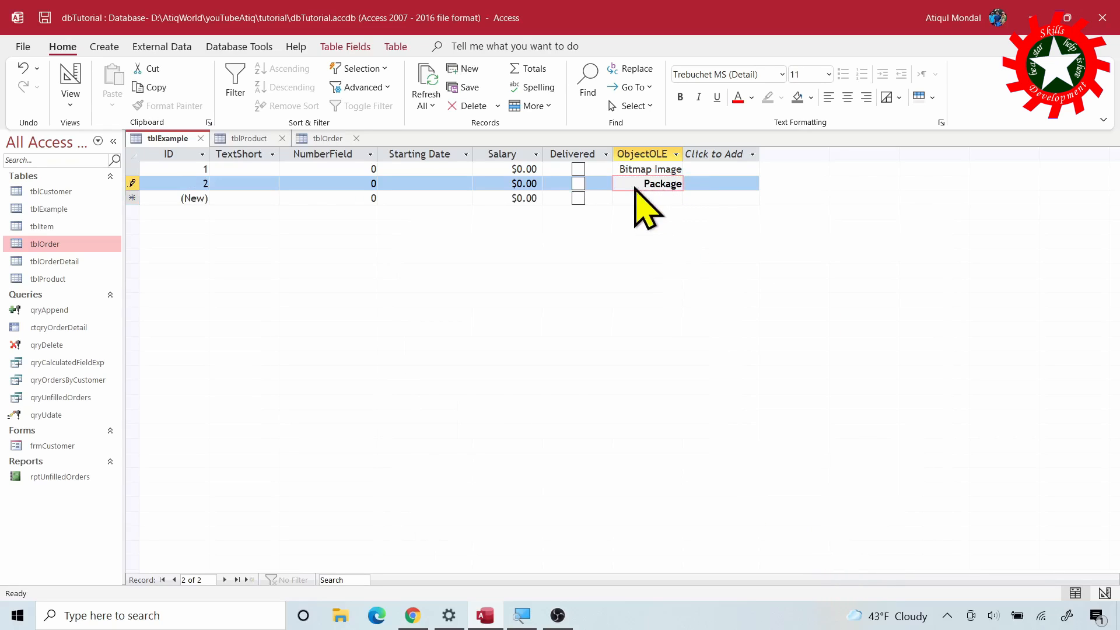
# - Open the image package embedded in the second record to view the logo, and close the Photos viewer
pyautogui.doubleClick(662, 183)
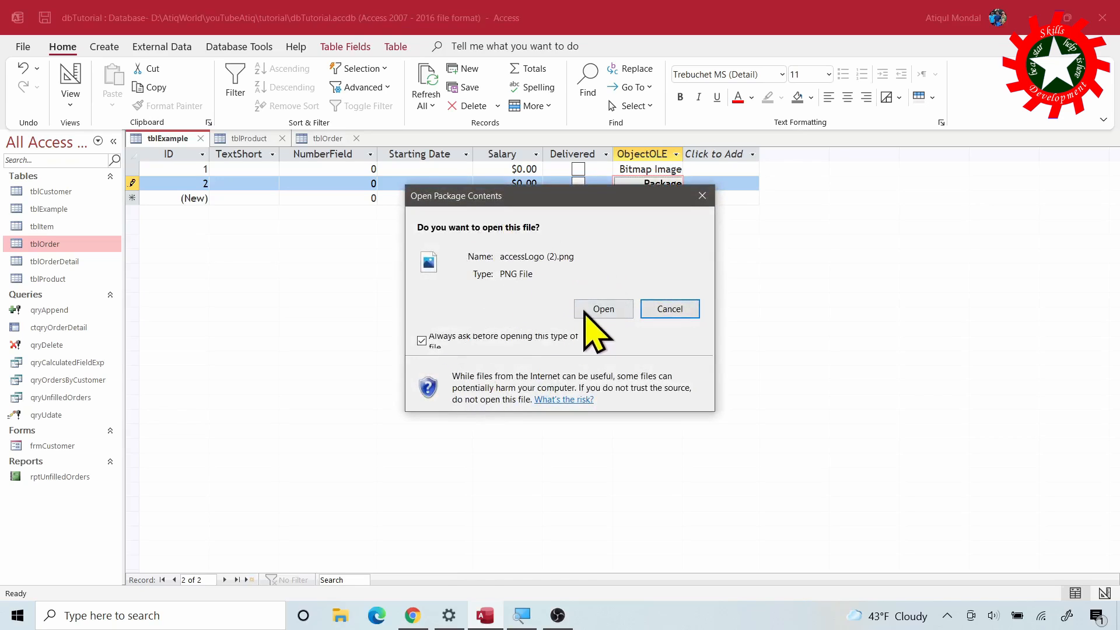
pyautogui.click(604, 309)
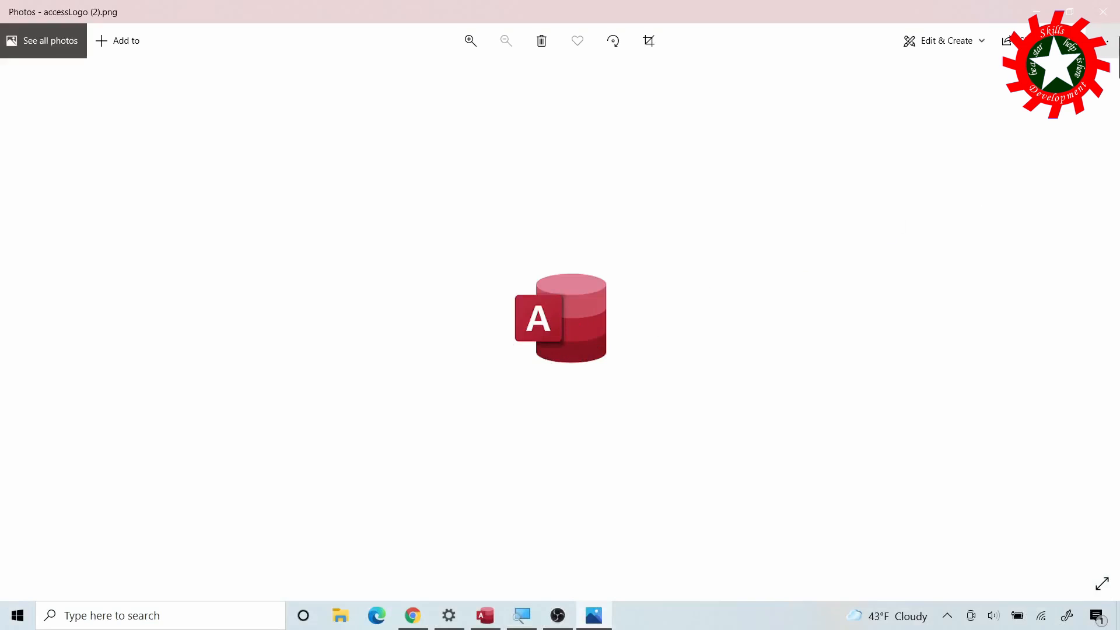
pyautogui.click(1104, 12)
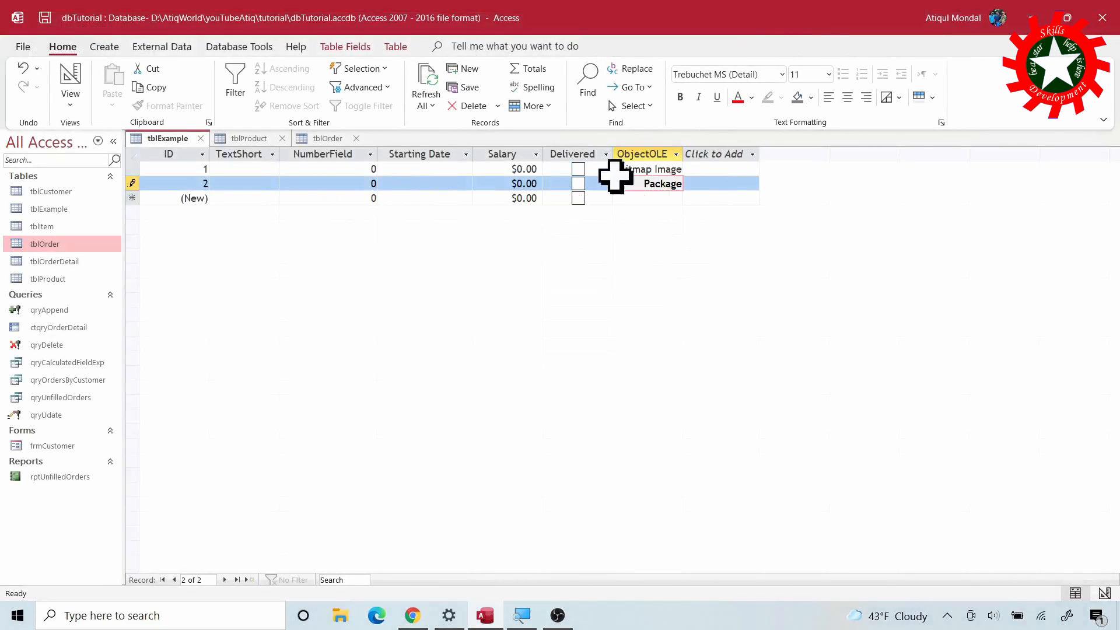
# - Add a field named attachment with the Attachment data type to tblExample's design, and return to the datasheet
pyautogui.click(64, 81)
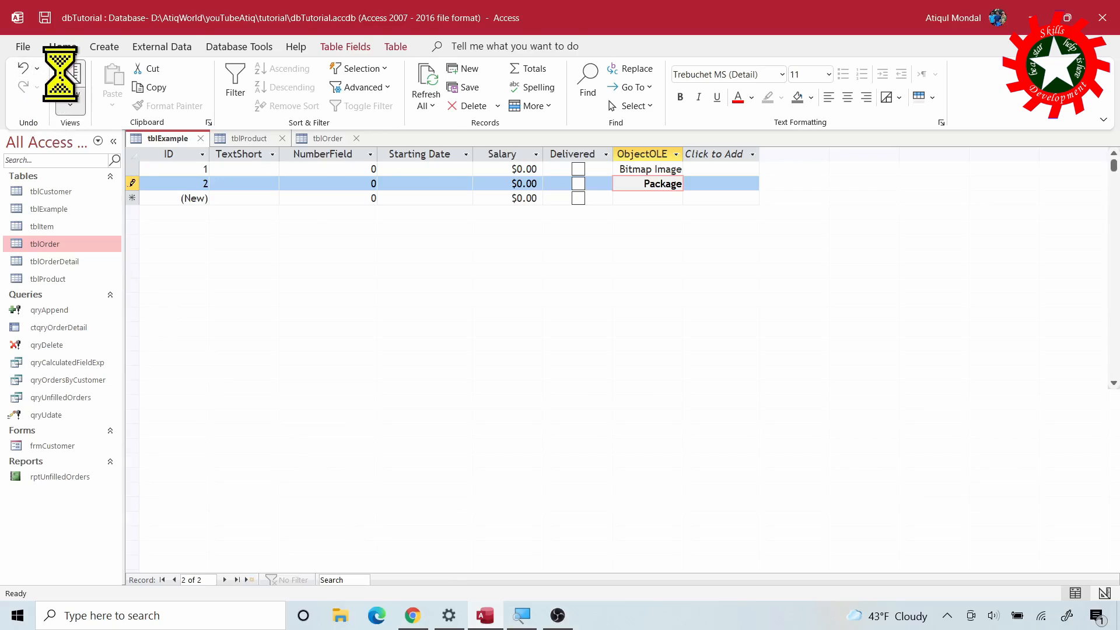
pyautogui.click(389, 247)
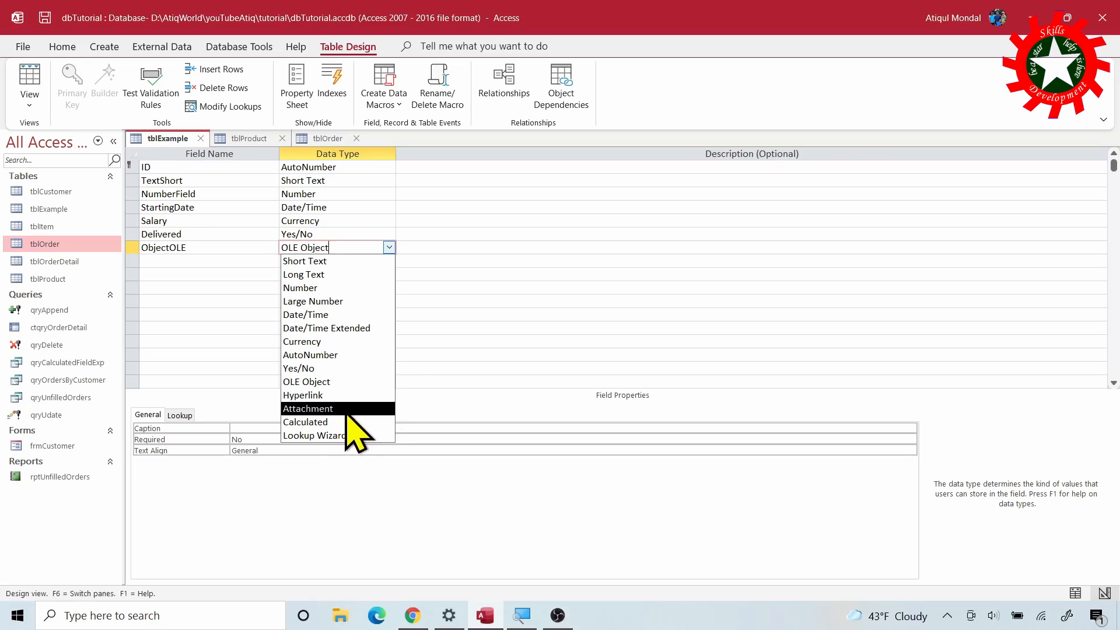
pyautogui.click(150, 261)
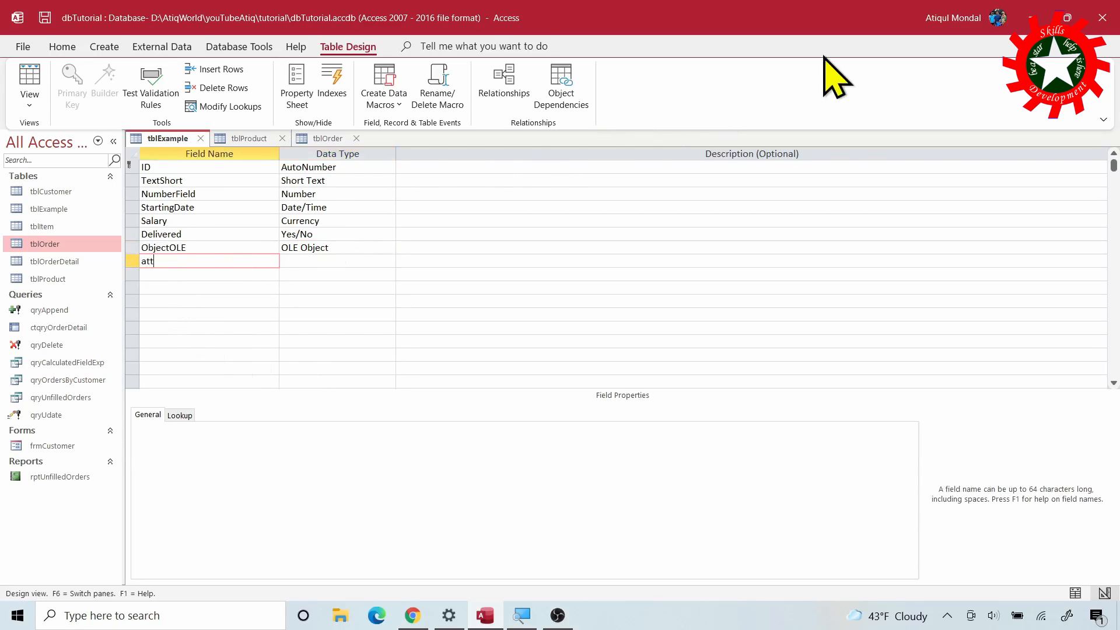
pyautogui.press('Tab')
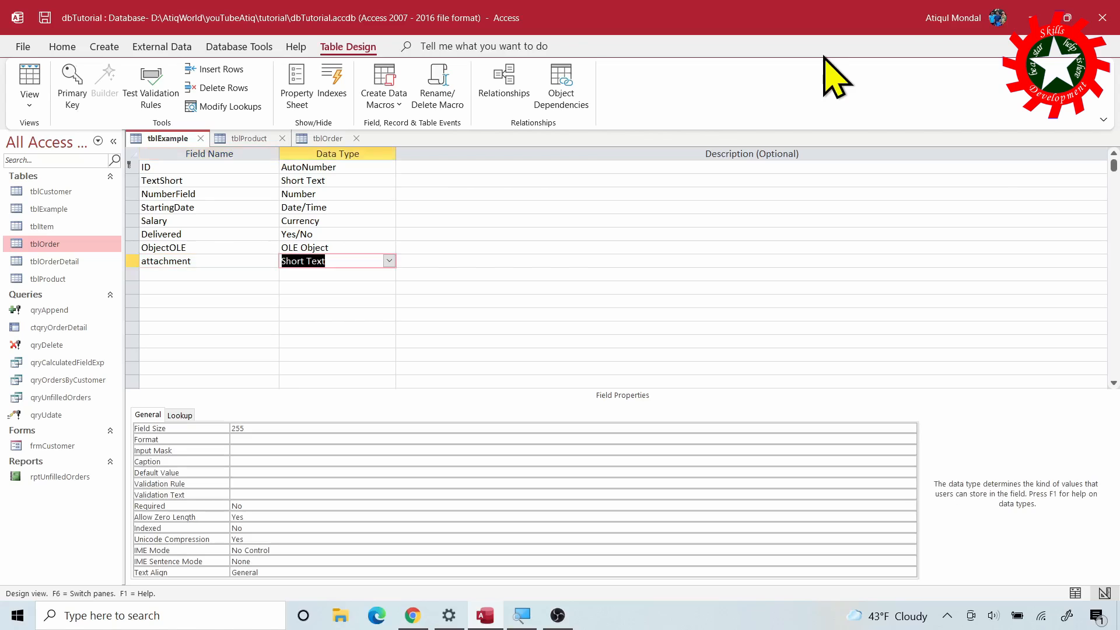
pyautogui.click(388, 261)
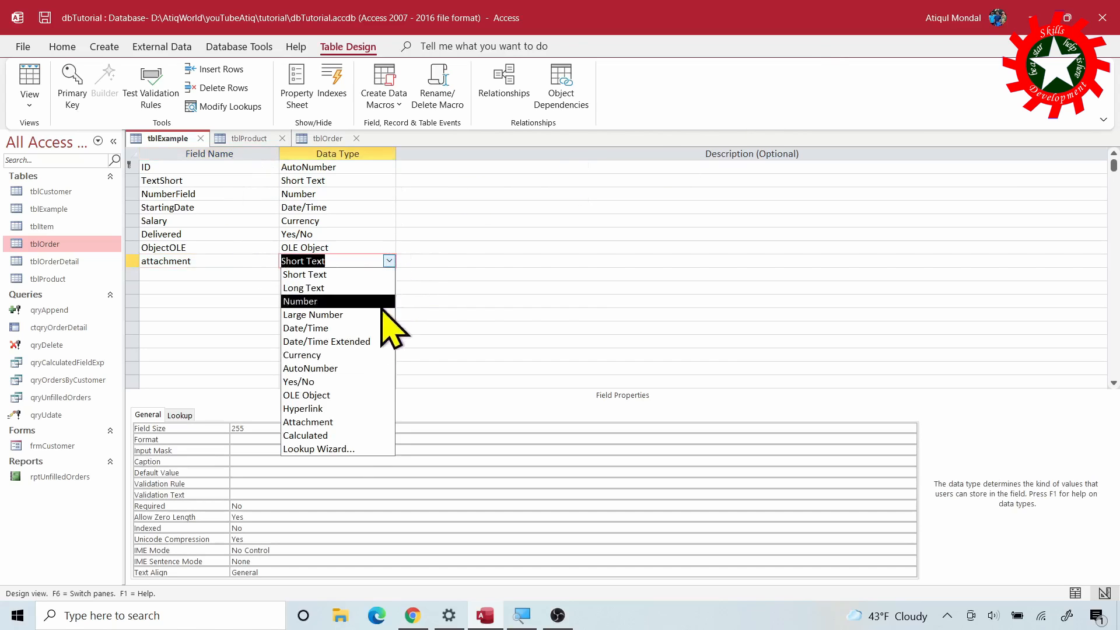
pyautogui.click(357, 425)
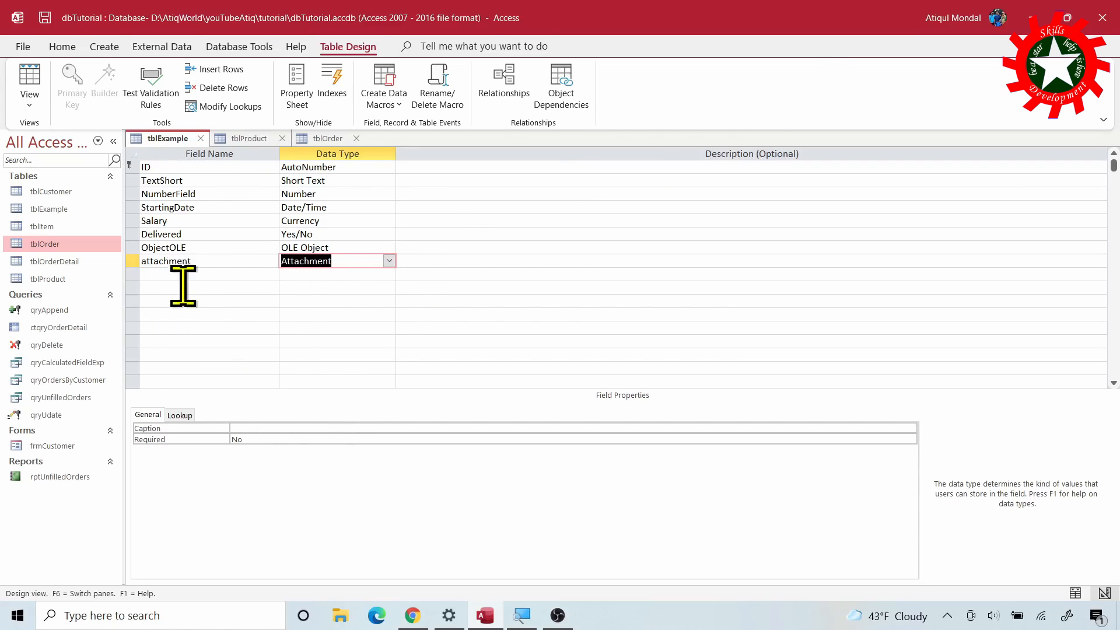
pyautogui.click(30, 81)
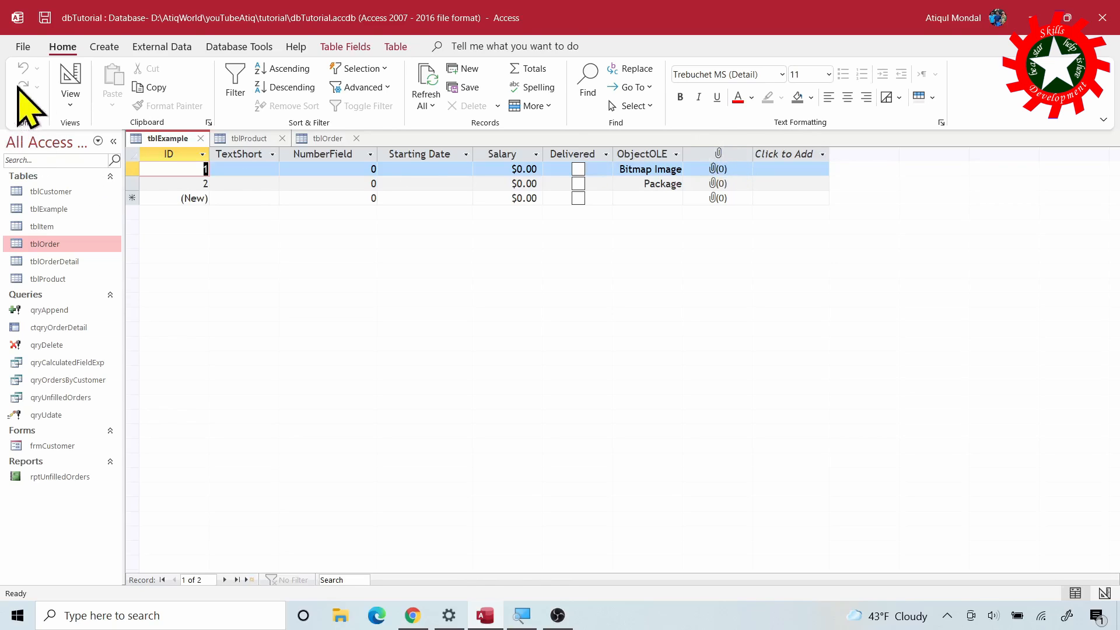
# - Rename the attachment field as Myattachment in the table design, and check its column heading in the datasheet
pyautogui.click(71, 82)
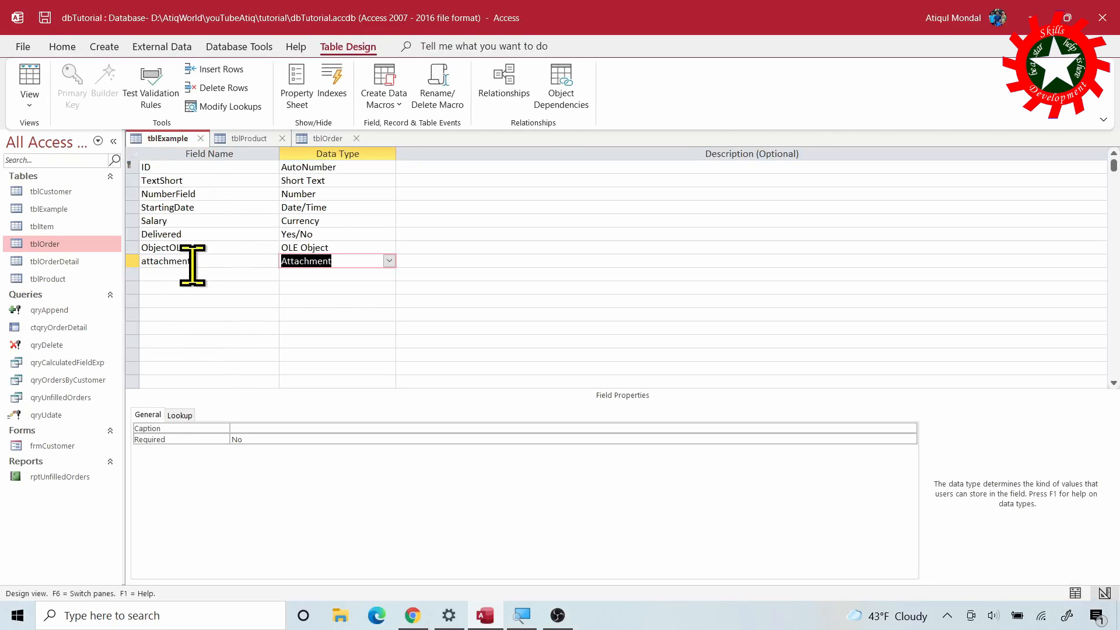
pyautogui.click(196, 263)
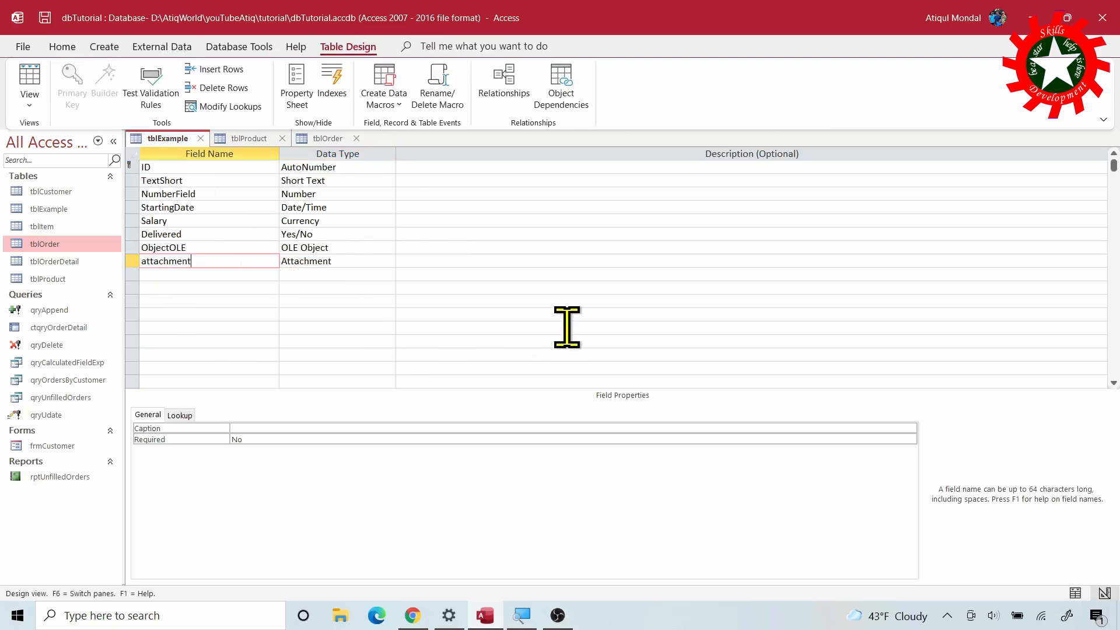
pyautogui.hotkey('shift', 'Tab')
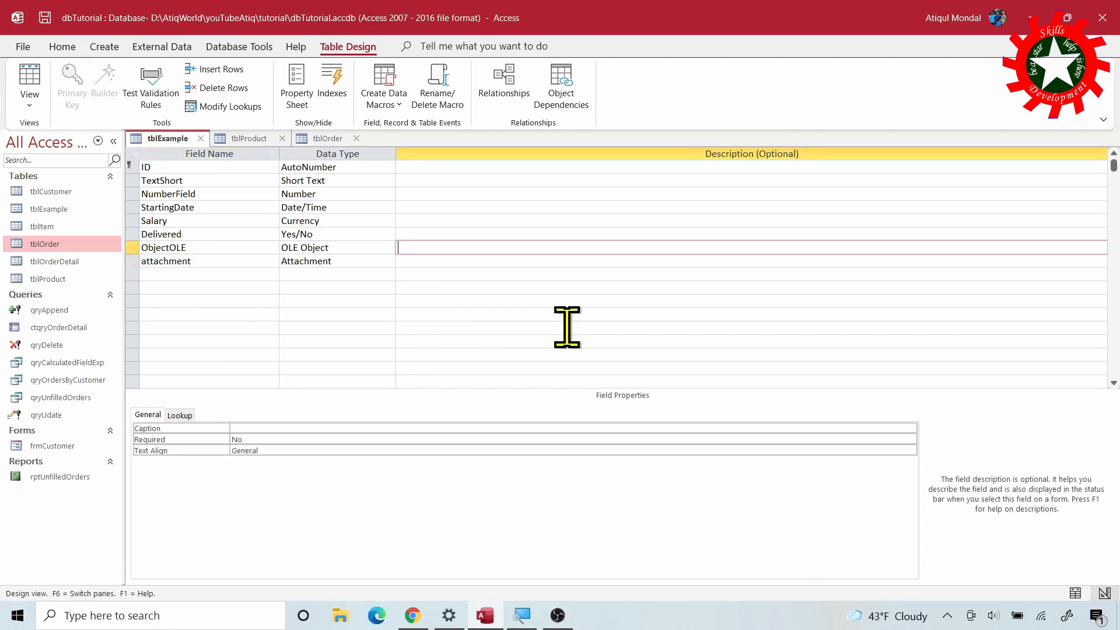
pyautogui.click(150, 262)
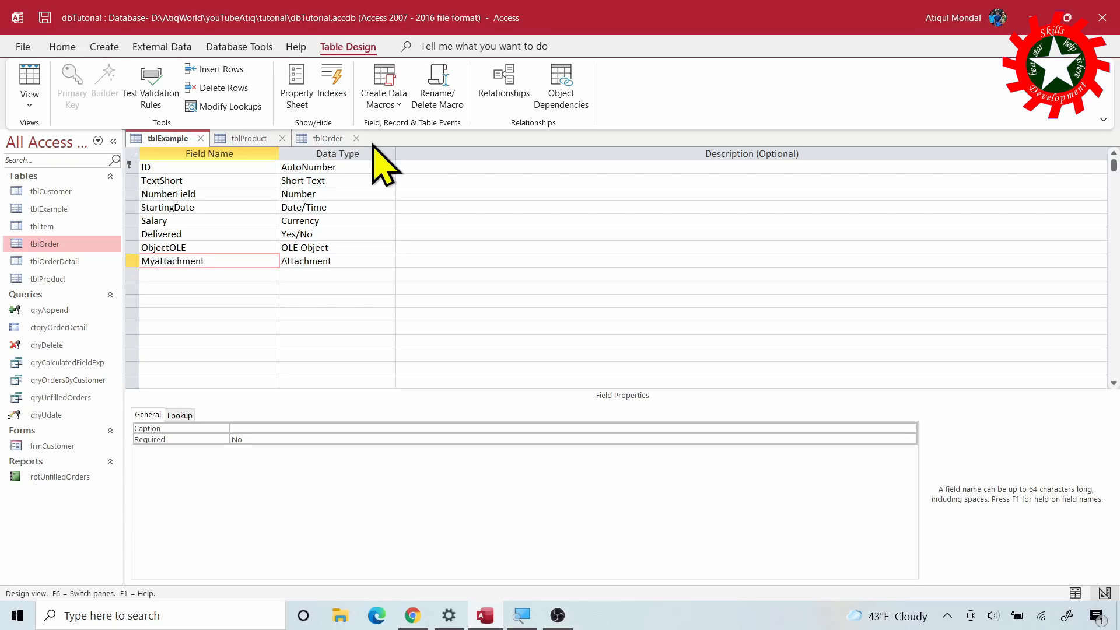
pyautogui.click(239, 313)
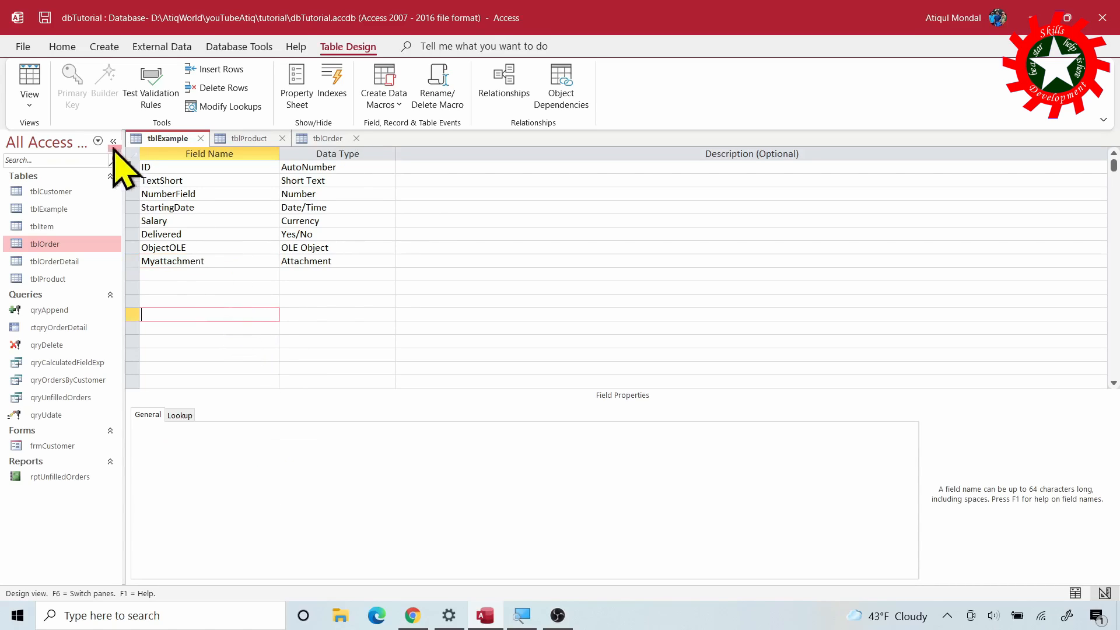
pyautogui.click(26, 76)
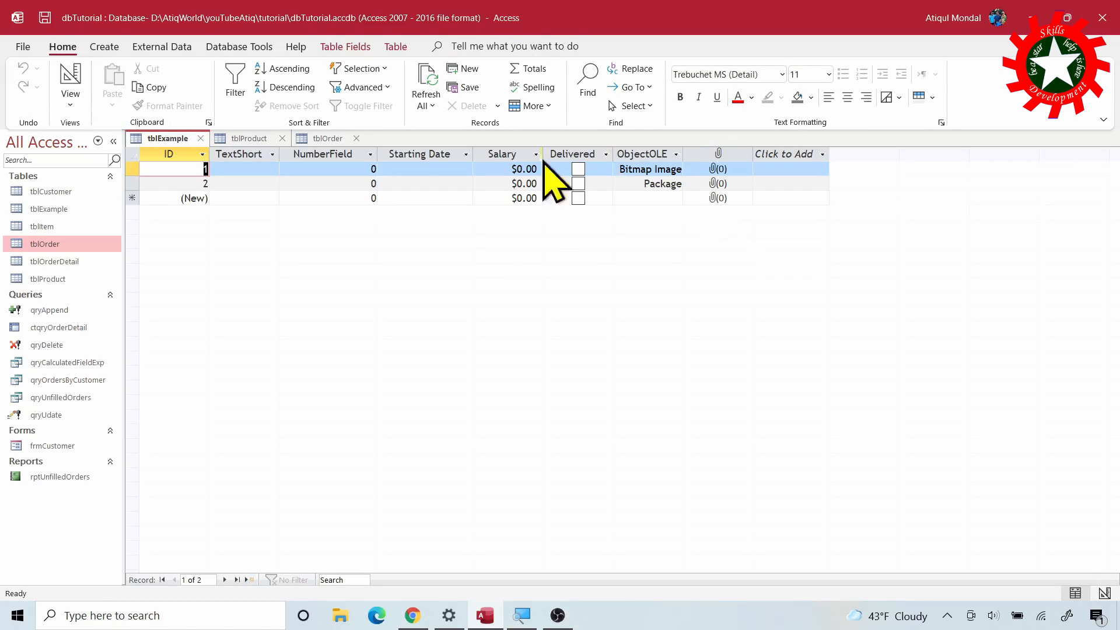
# - Set the Myattachment field's caption to Photo in the table design, and return to the datasheet
pyautogui.click(79, 84)
pyautogui.click(228, 261)
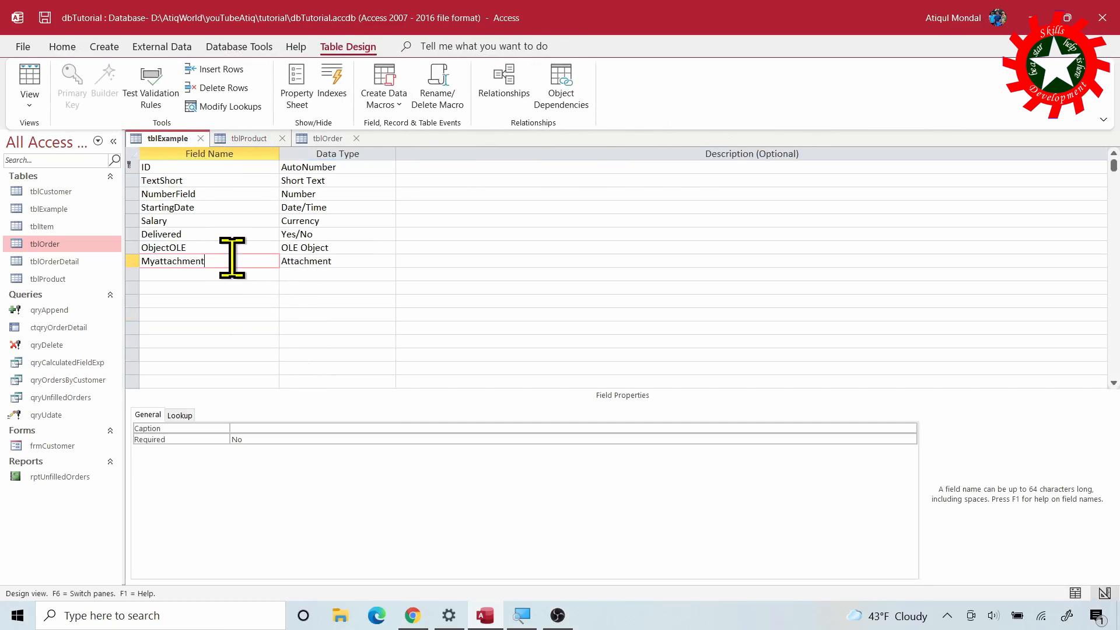
pyautogui.click(251, 428)
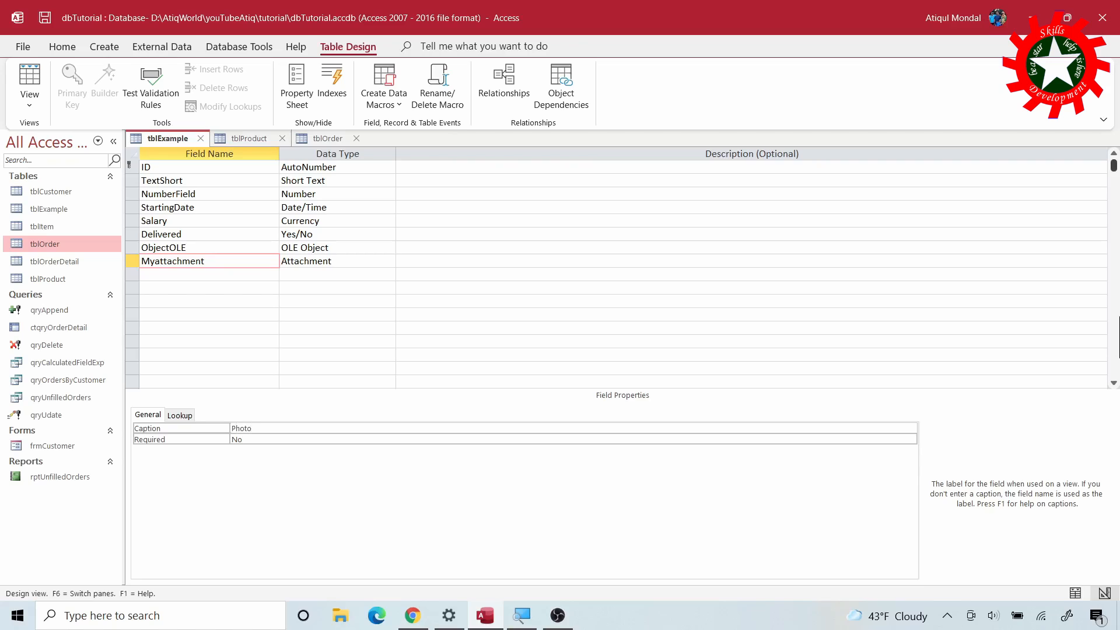
pyautogui.press('Return')
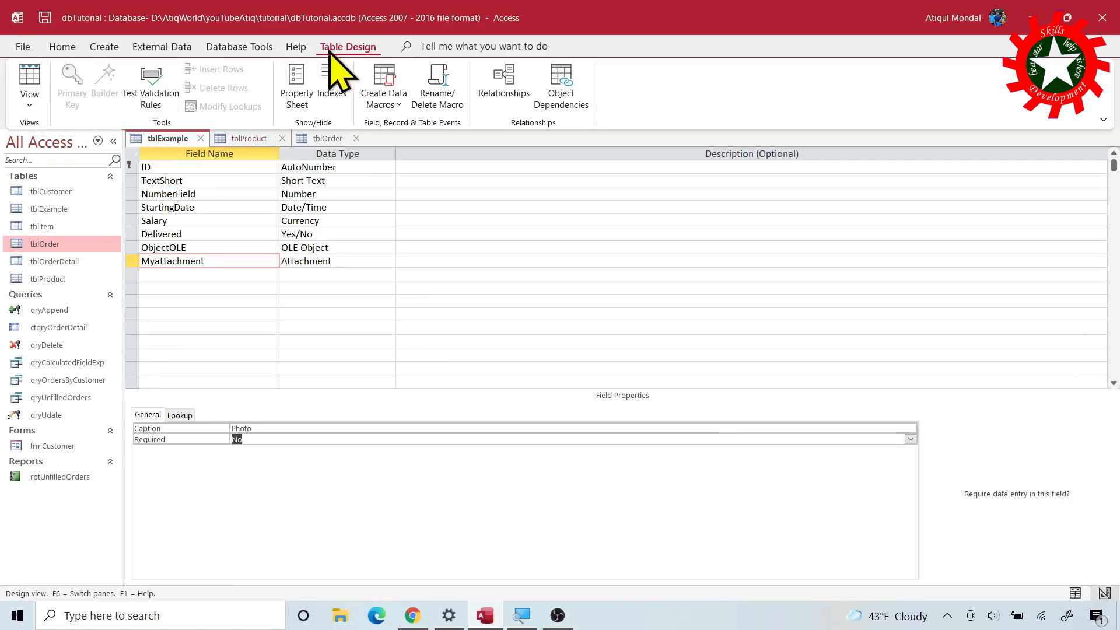
pyautogui.click(30, 79)
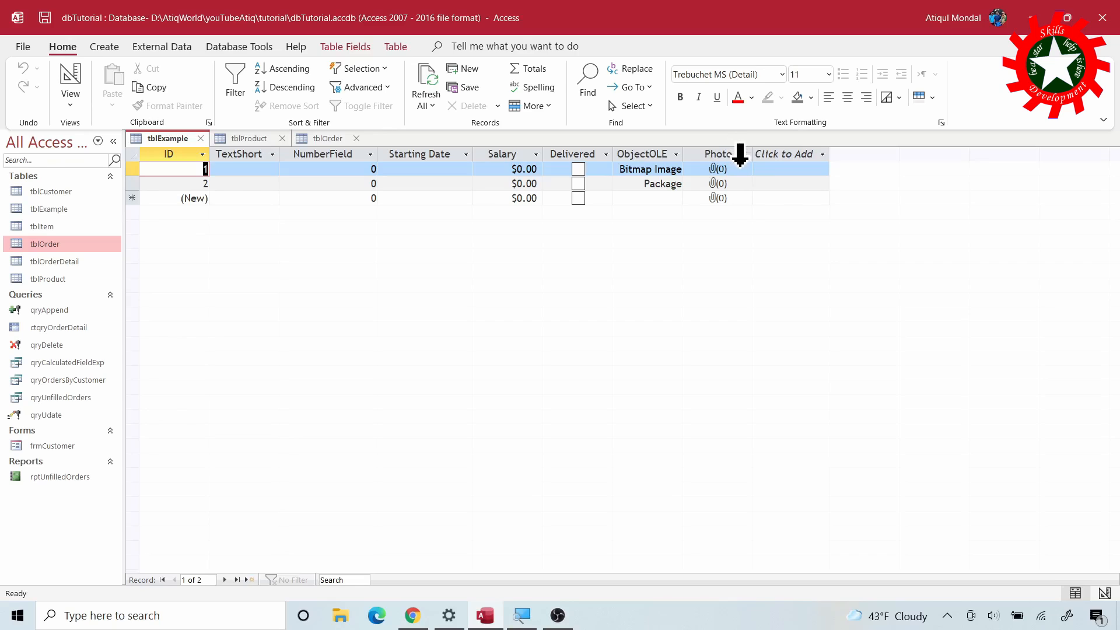
# - Open the attachments of the first record's Photo cell and add ppLogoCir.png from the downloaded folder
pyautogui.click(721, 169)
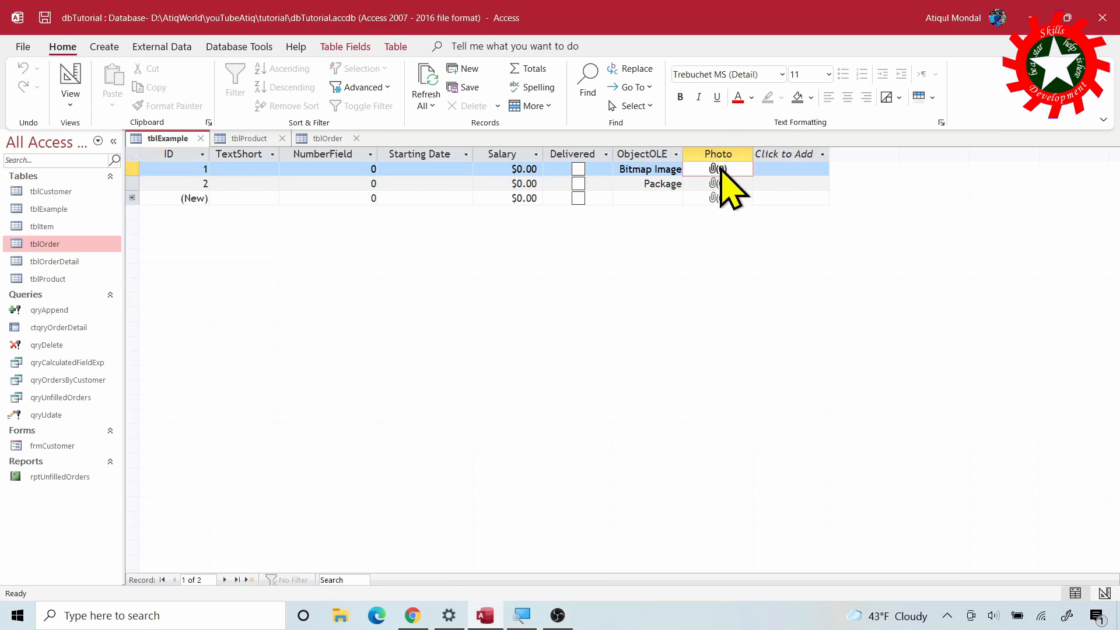
pyautogui.doubleClick(721, 169)
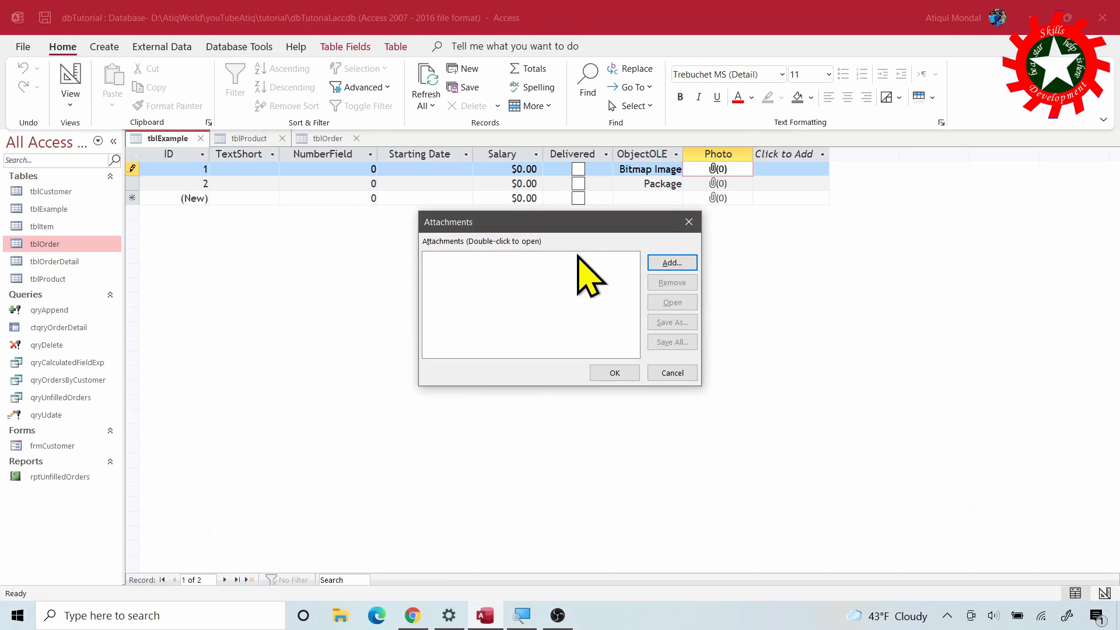
pyautogui.click(670, 264)
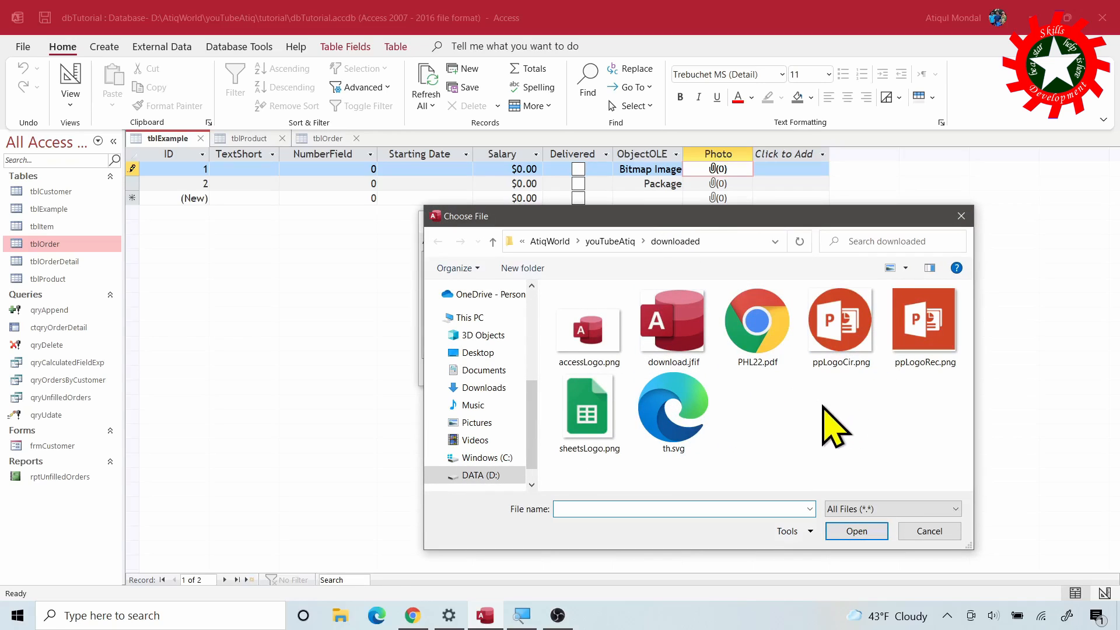
pyautogui.click(846, 337)
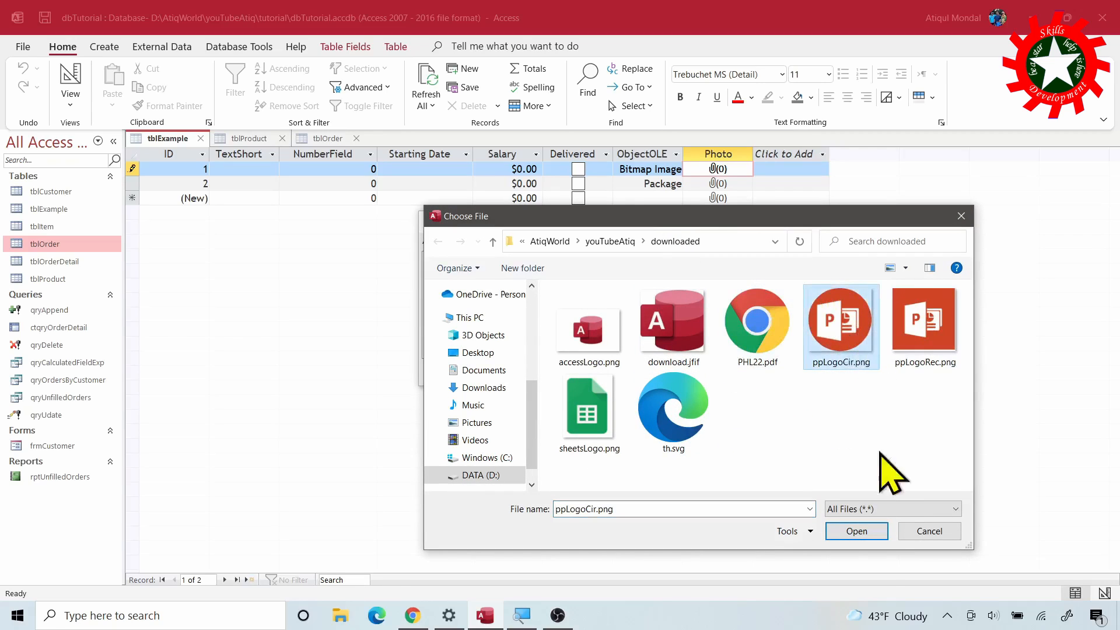
pyautogui.click(860, 532)
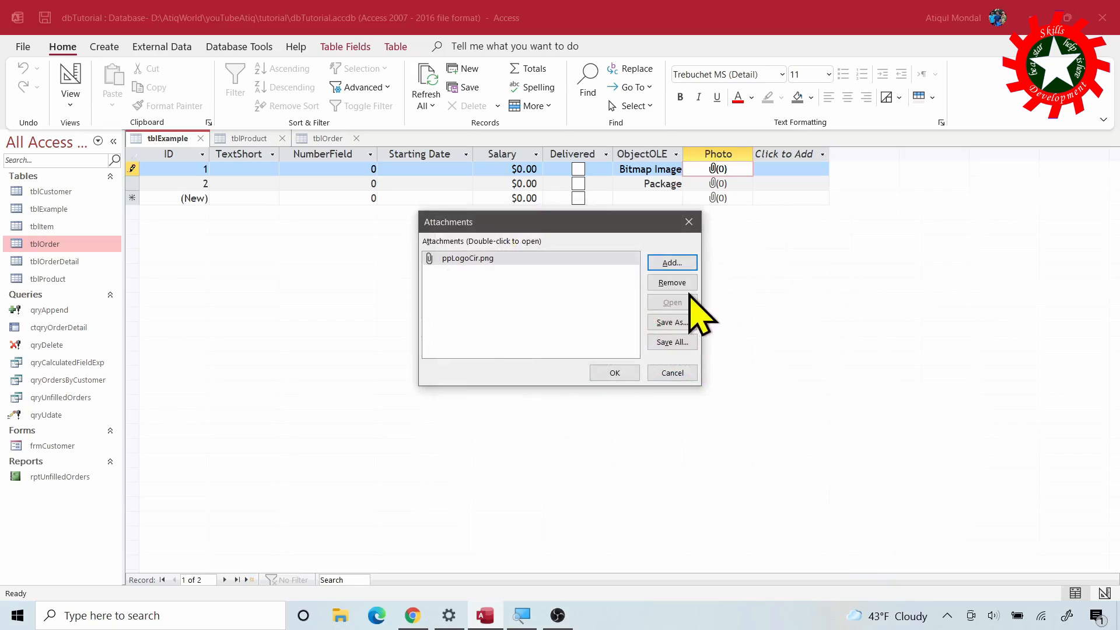
# - Add sheetsLogo.png as a second attachment in the first record's Photo cell and accept the attachment list
pyautogui.click(673, 263)
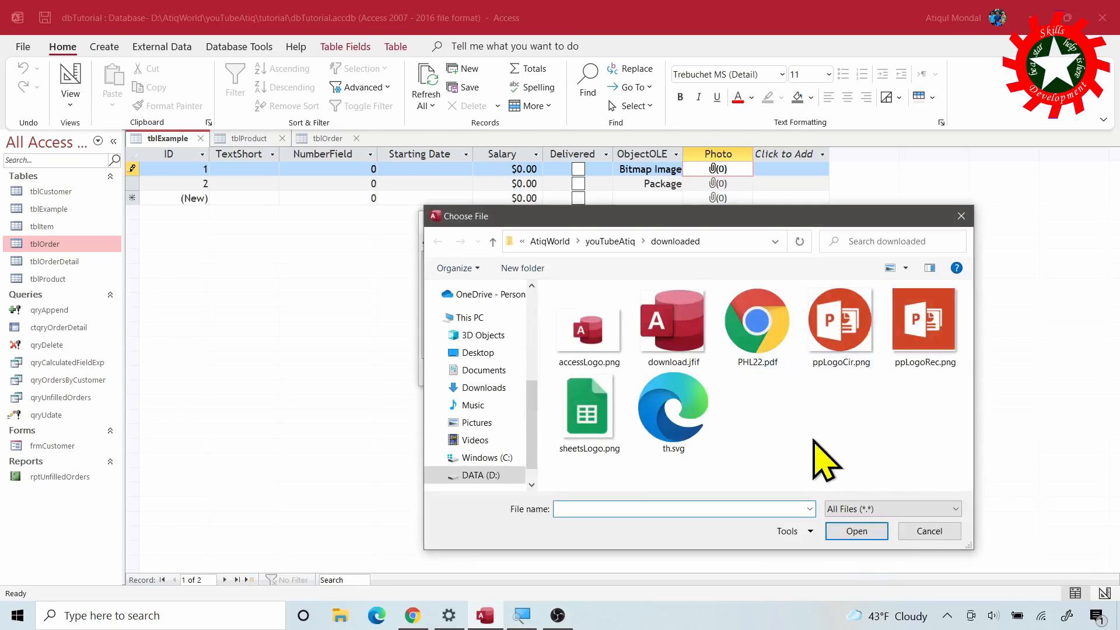
pyautogui.click(947, 358)
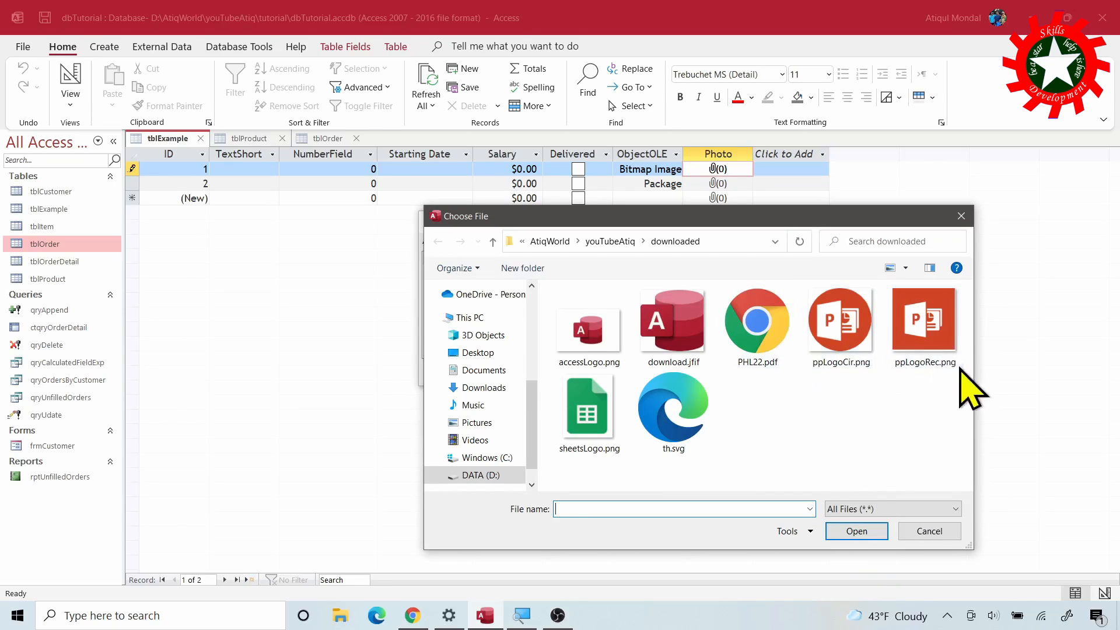
pyautogui.click(595, 449)
pyautogui.click(857, 531)
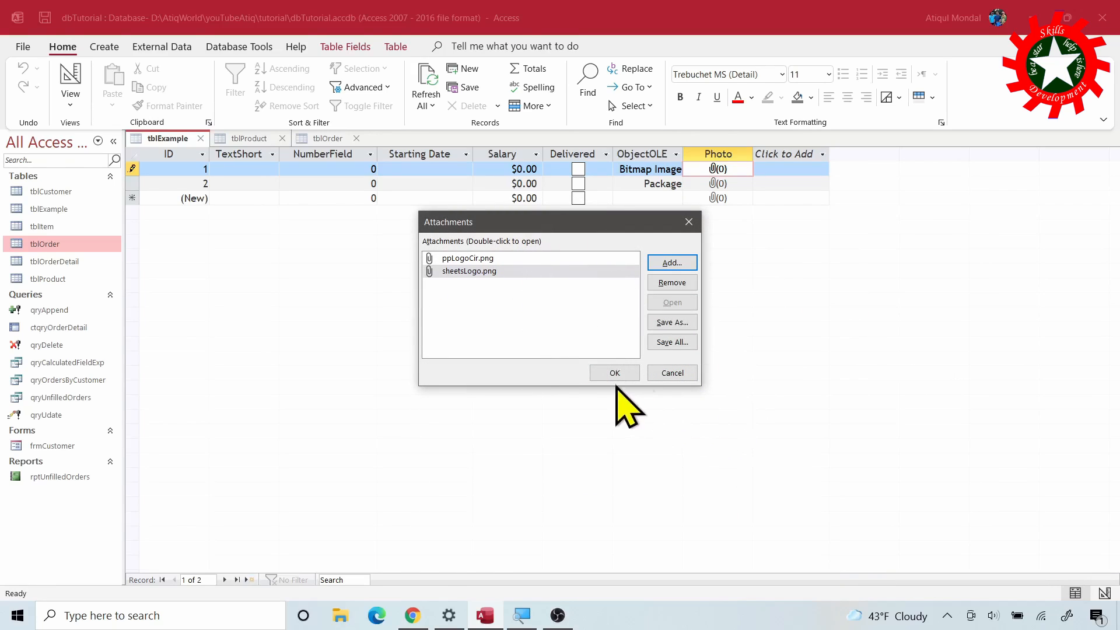
pyautogui.click(616, 371)
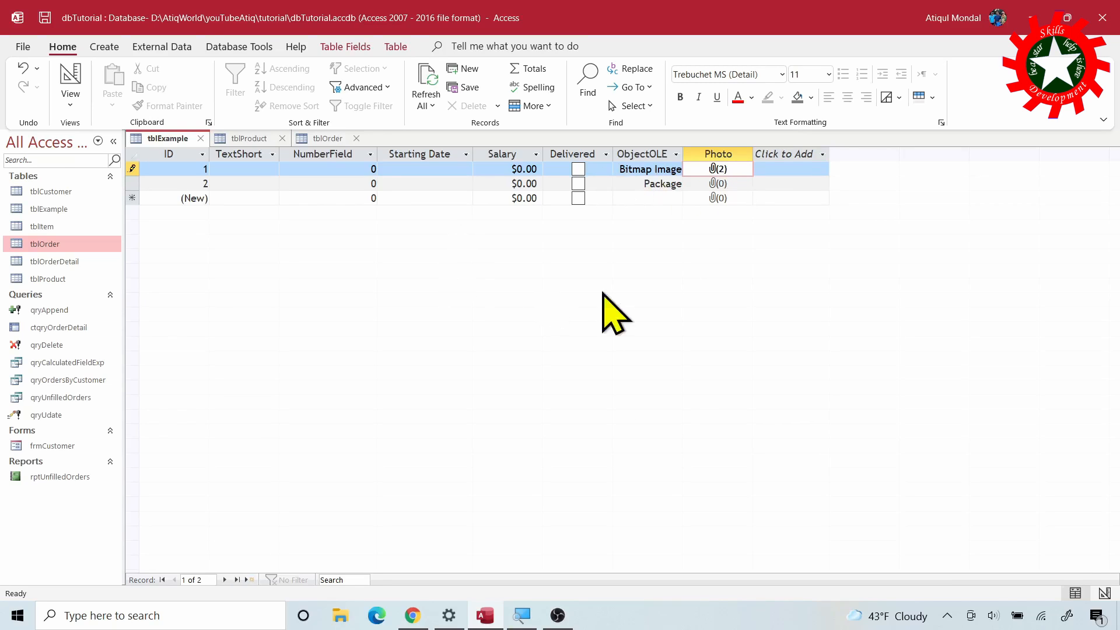
# - Add a field named Website with the Hyperlink data type below Myattachment in the table design
pyautogui.click(70, 94)
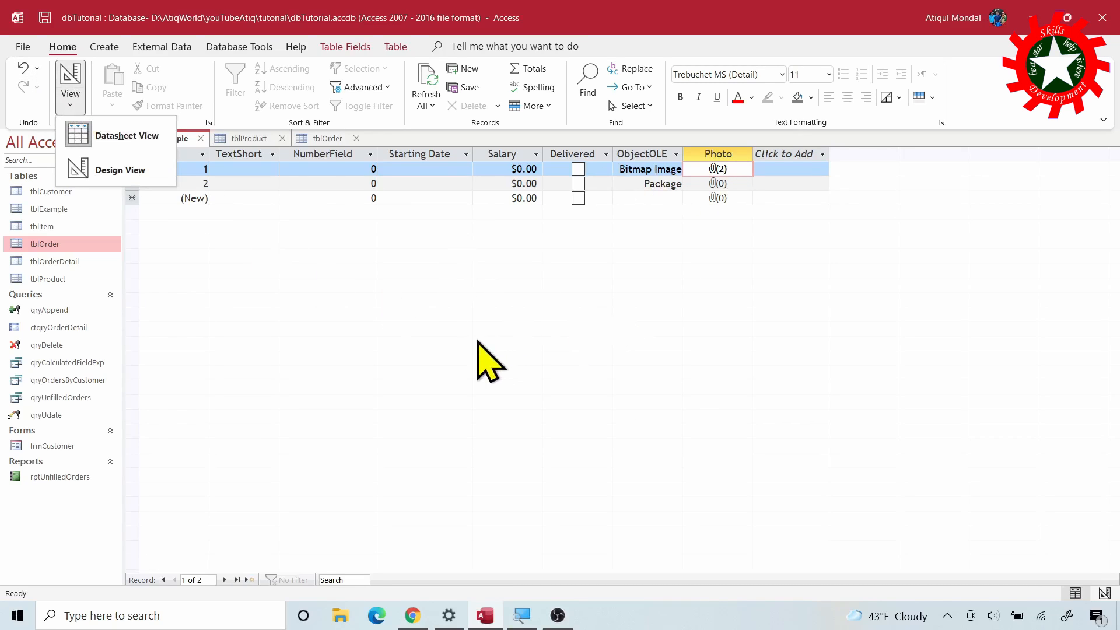
pyautogui.click(140, 169)
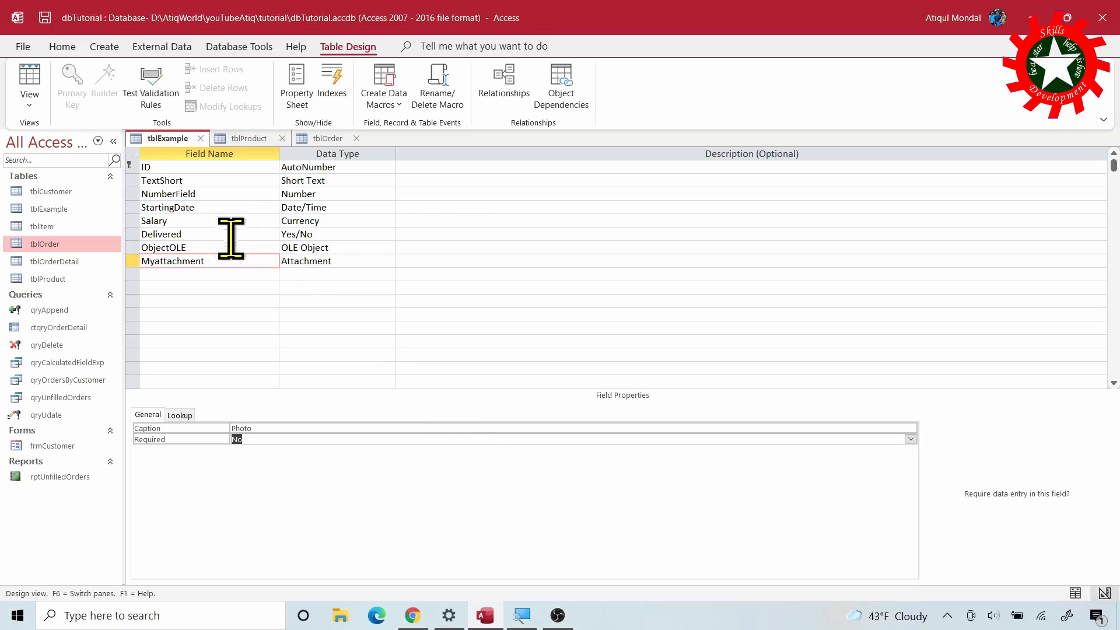
pyautogui.click(319, 273)
pyautogui.click(389, 274)
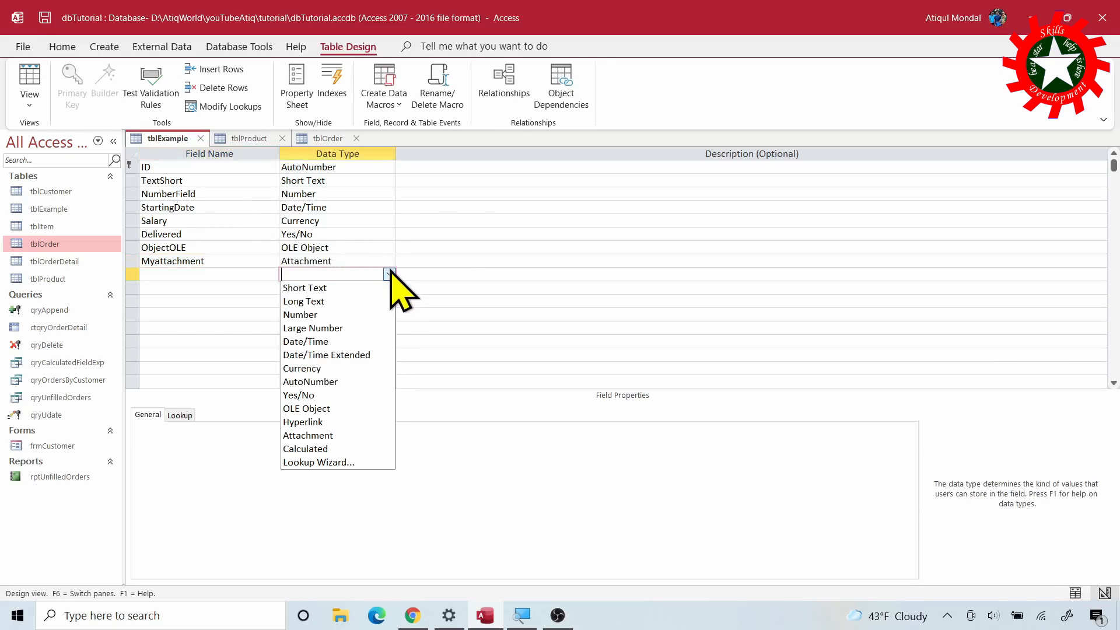
pyautogui.click(352, 423)
pyautogui.click(182, 274)
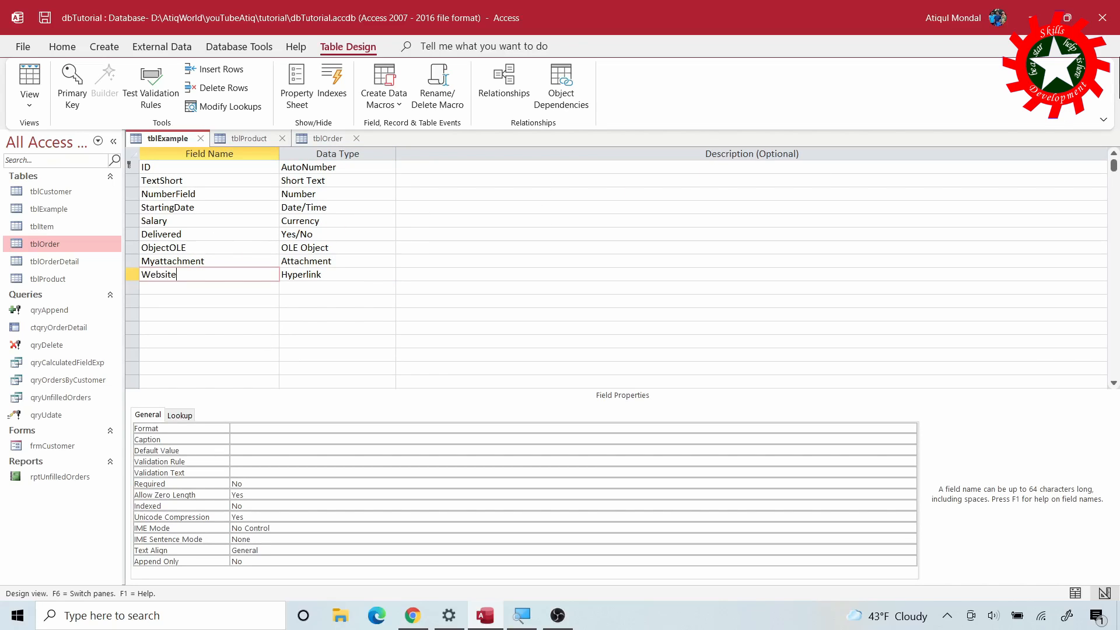
# - Enter the Skills Development .xyz web address in the first record's Website cell in the datasheet
pyautogui.click(30, 78)
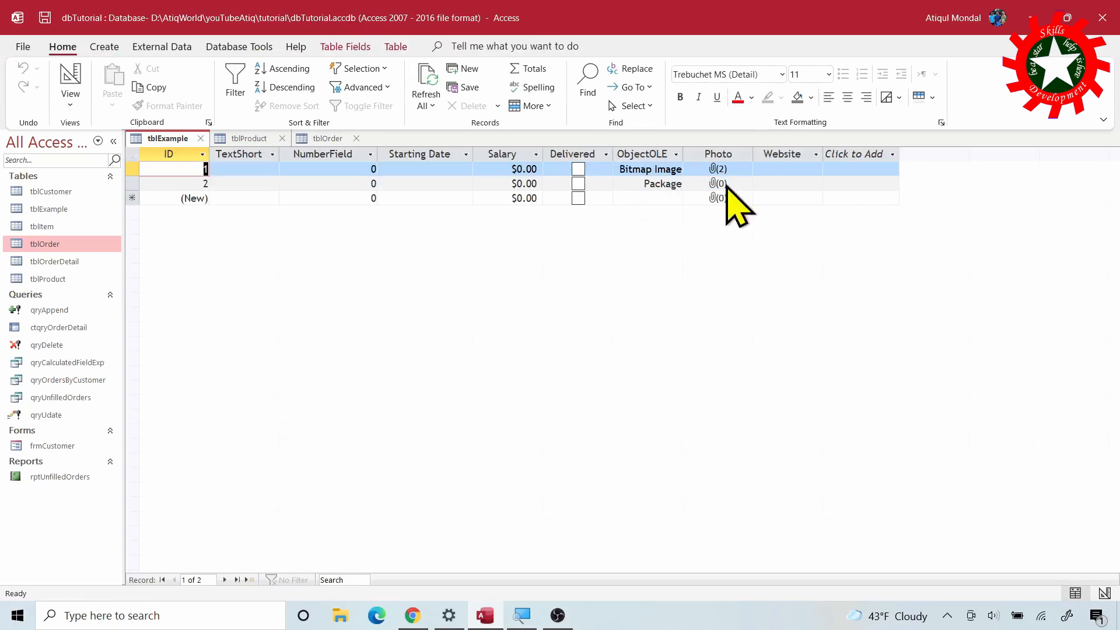
pyautogui.click(784, 168)
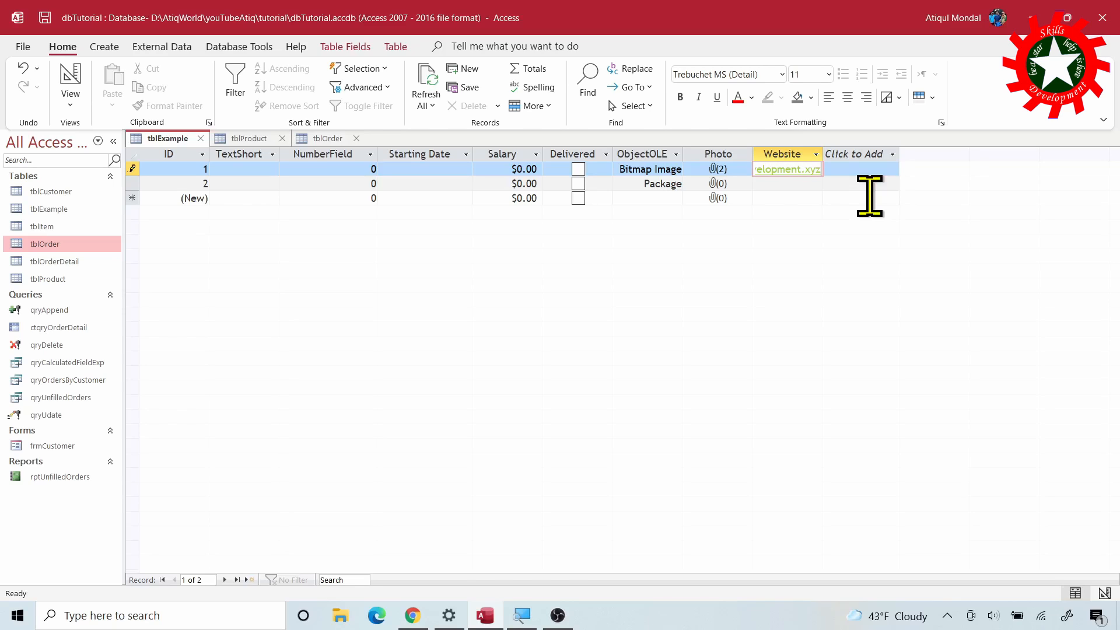
pyautogui.press('Tab')
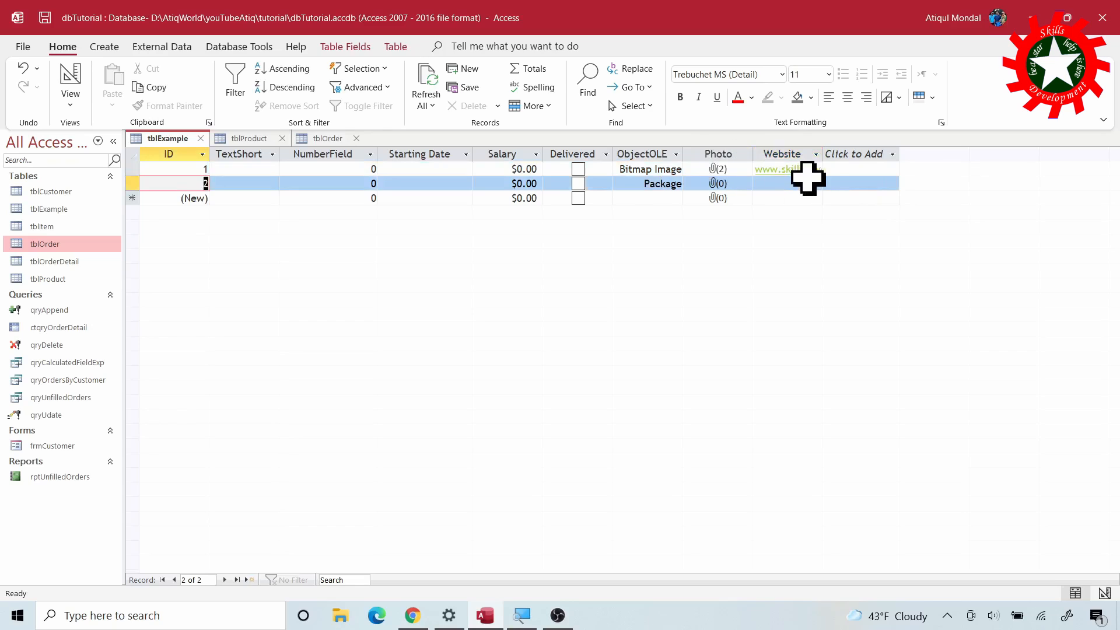
# - Follow the first record's Website hyperlink to the browser and dismiss the channel subscription request
pyautogui.click(791, 169)
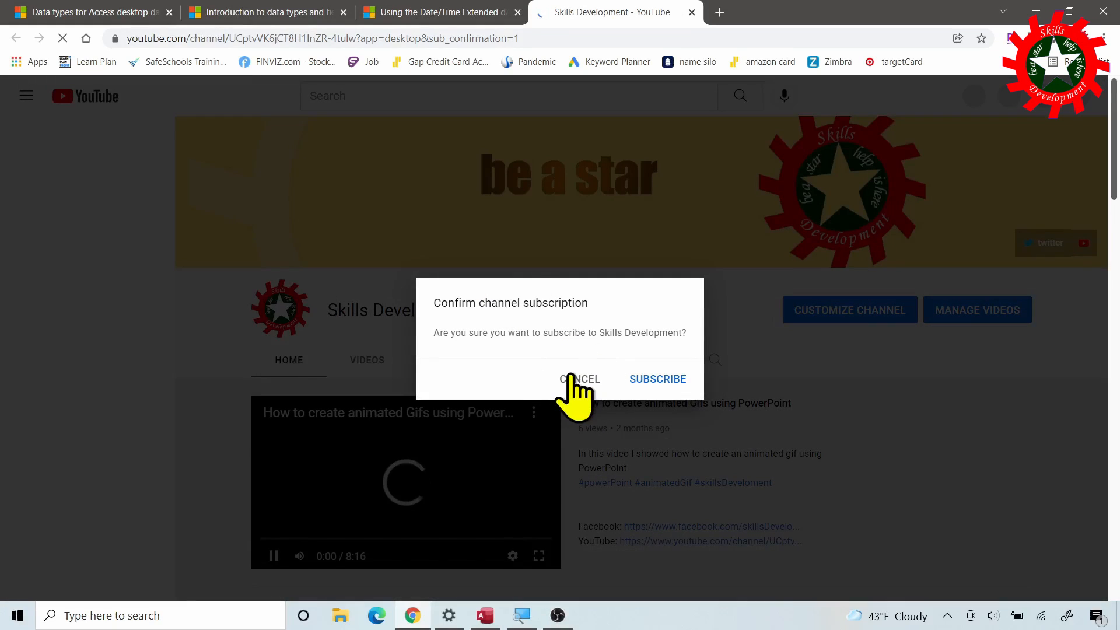
pyautogui.click(574, 379)
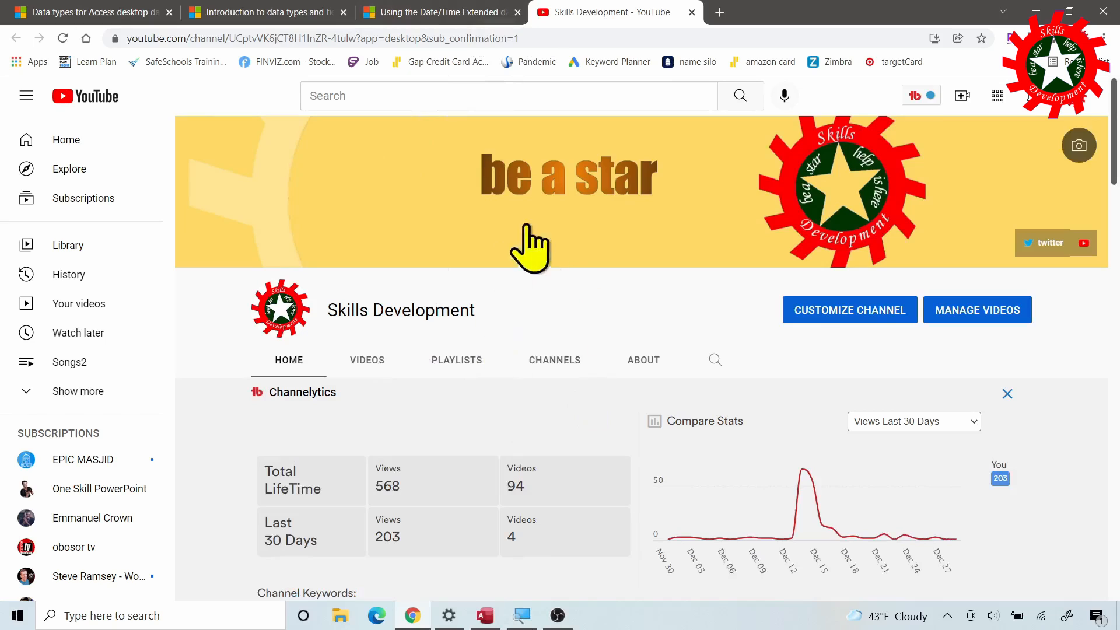
# - Switch back to Access and add a Calculated field named RetirementContribution below Website in tblExample's design, using the expression [Salary]*.02
pyautogui.scroll(-5, 542, 262)
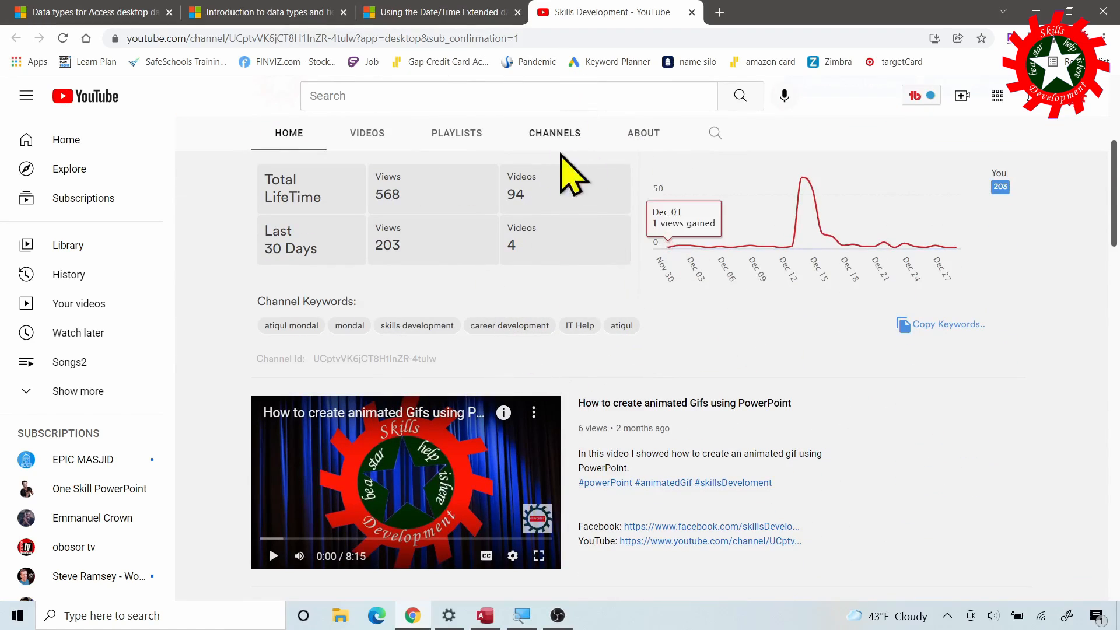
pyautogui.click(484, 616)
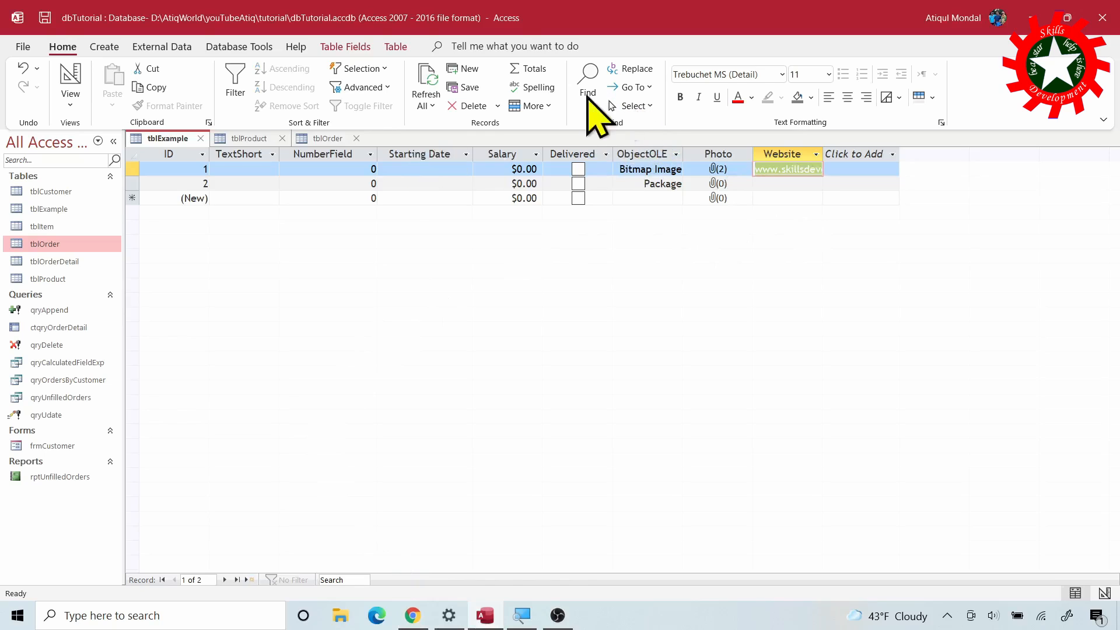
pyautogui.click(70, 82)
pyautogui.click(344, 288)
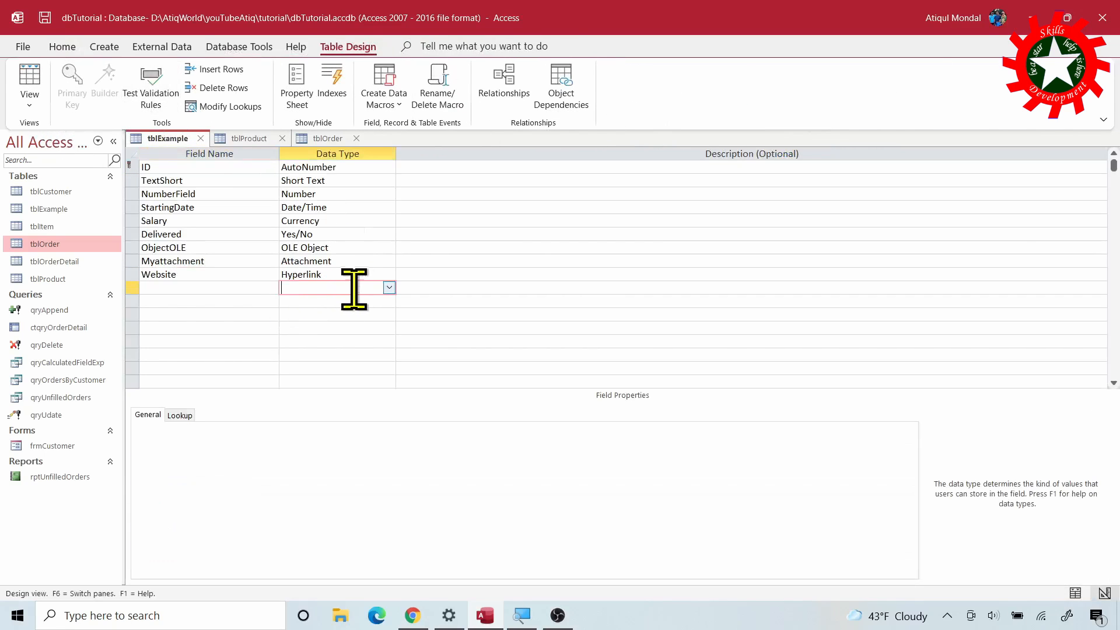
pyautogui.click(389, 288)
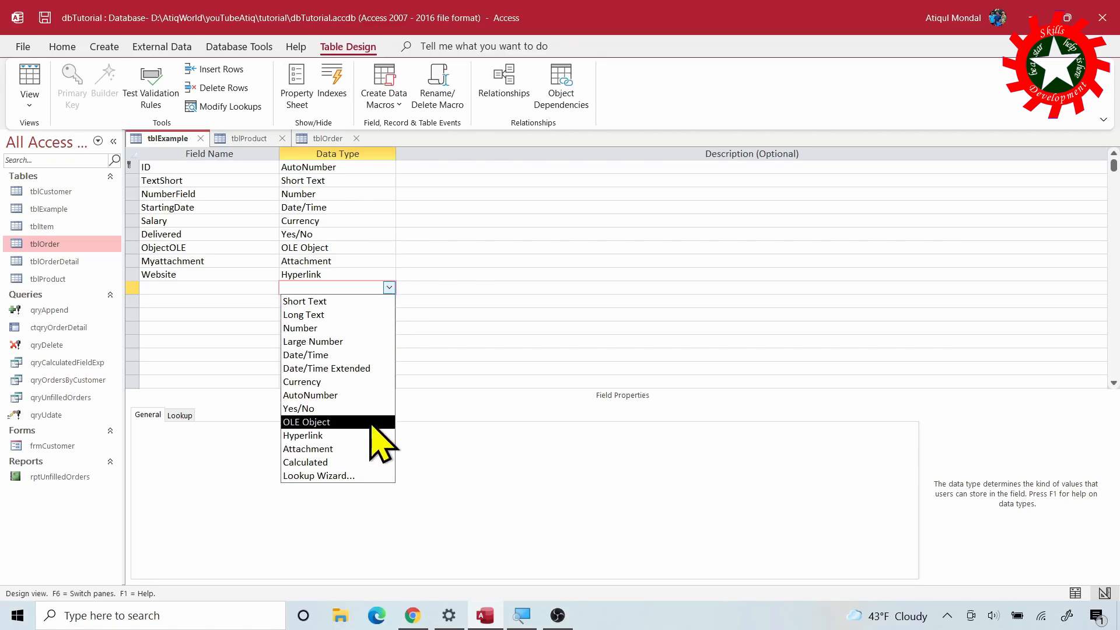
pyautogui.click(342, 463)
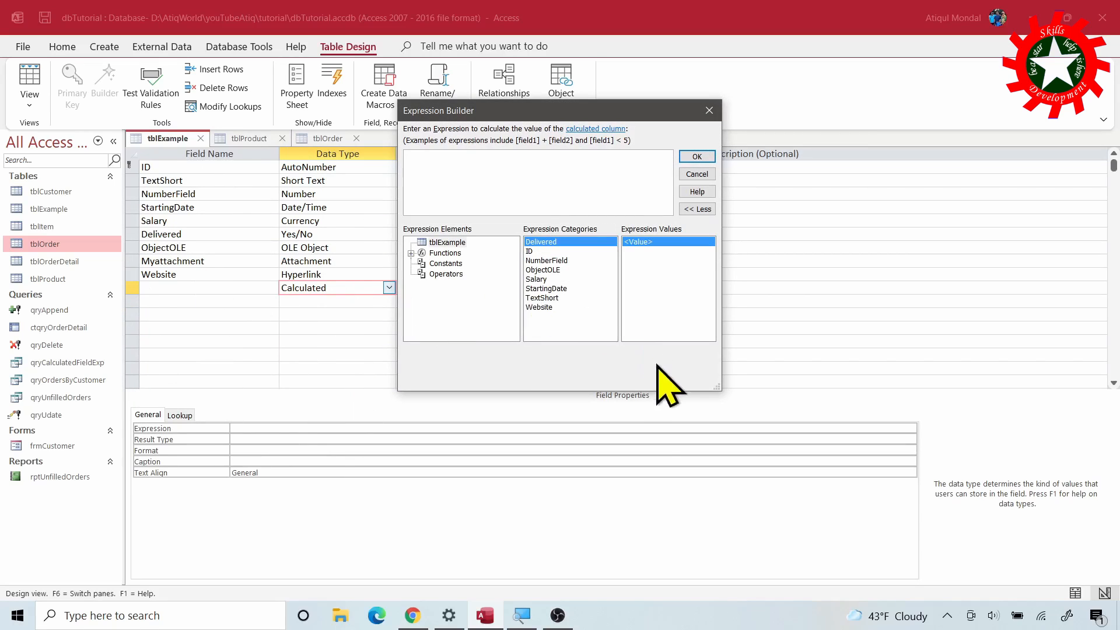
pyautogui.doubleClick(535, 279)
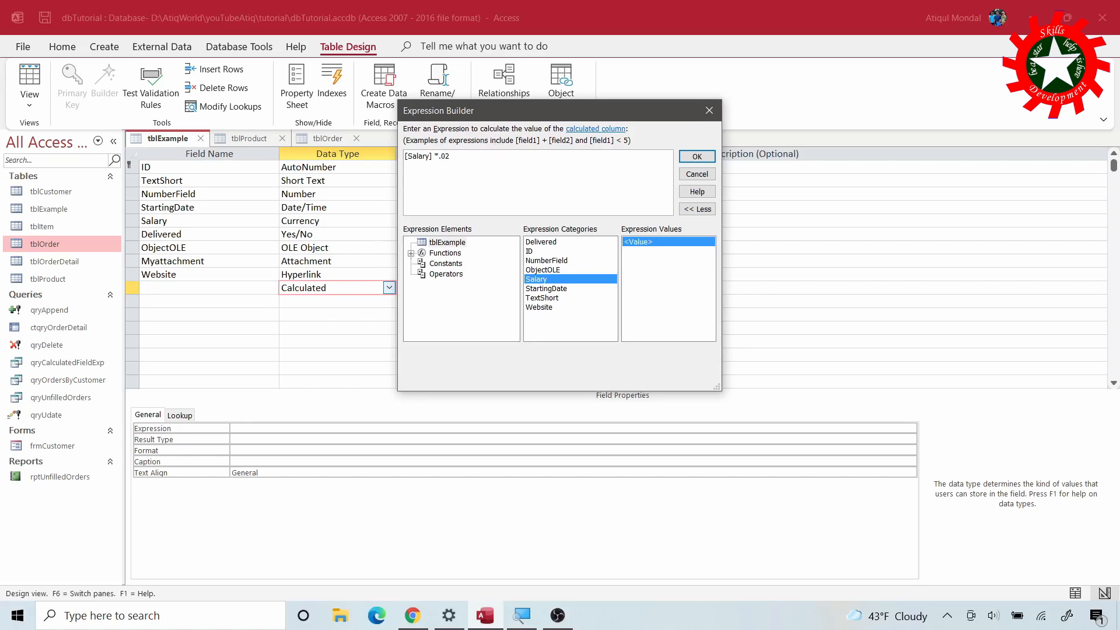
pyautogui.click(703, 155)
pyautogui.click(164, 288)
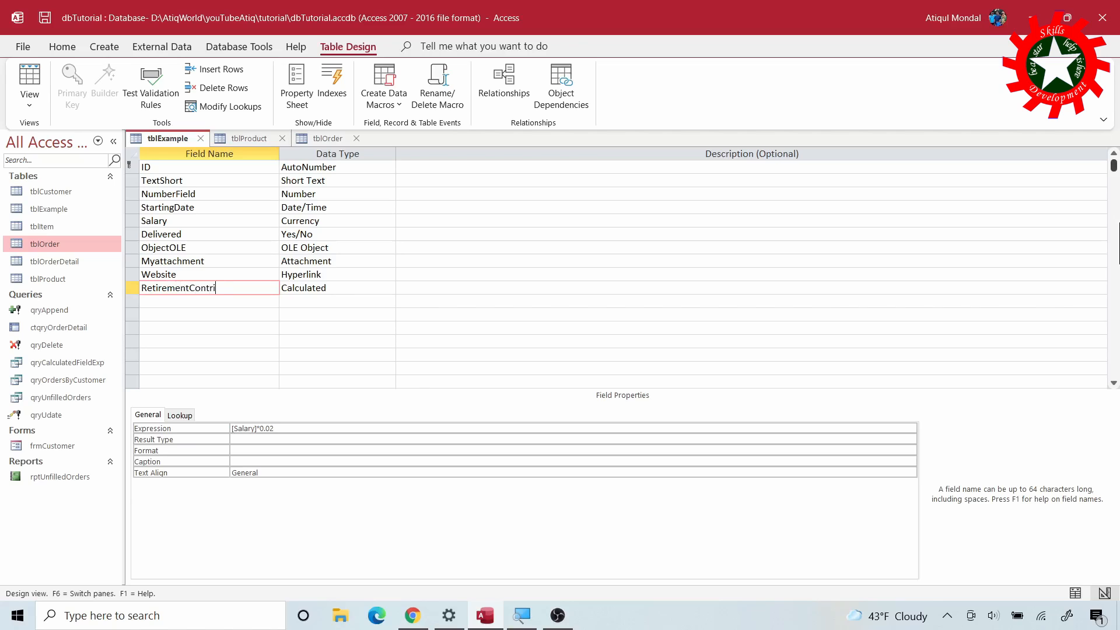
pyautogui.press('Tab')
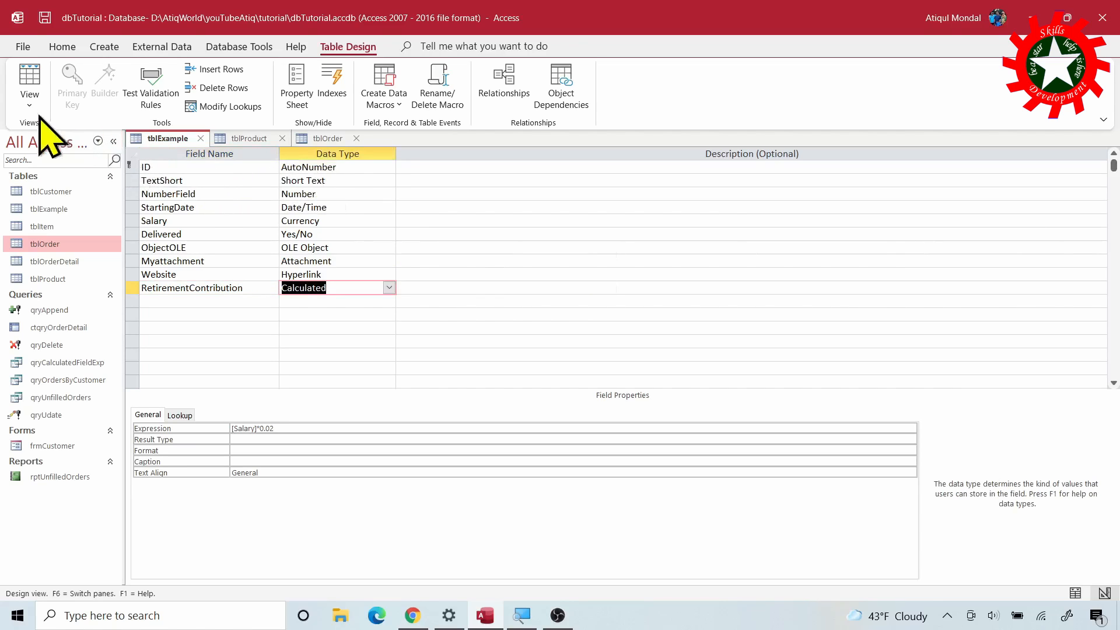
# - Enter a Salary of 4000 in the first record of tblExample's datasheet
pyautogui.click(41, 82)
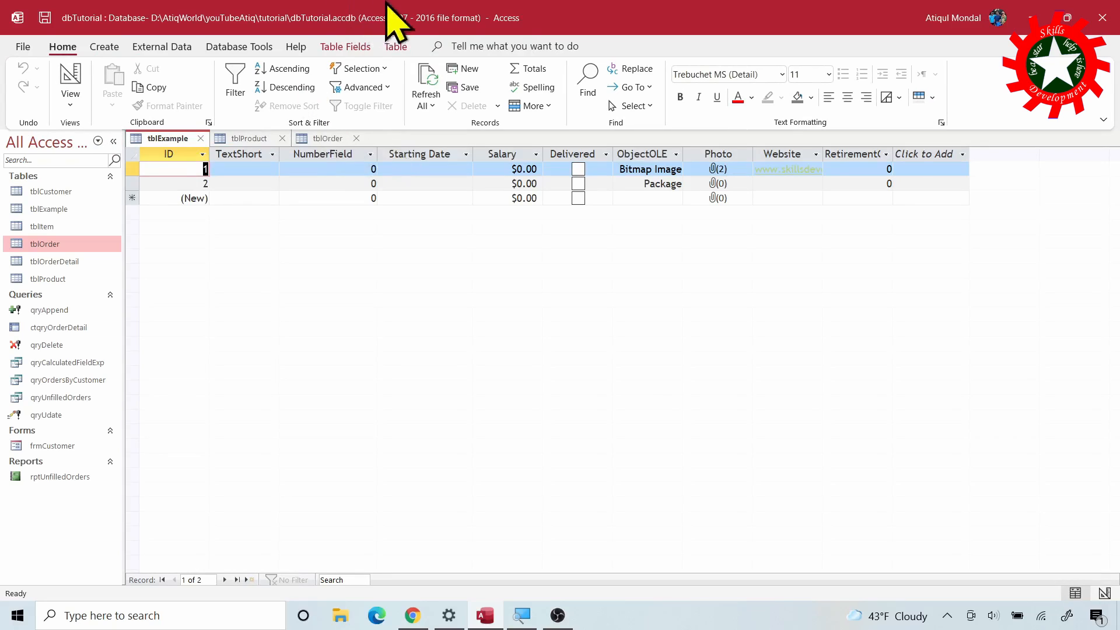
pyautogui.click(515, 169)
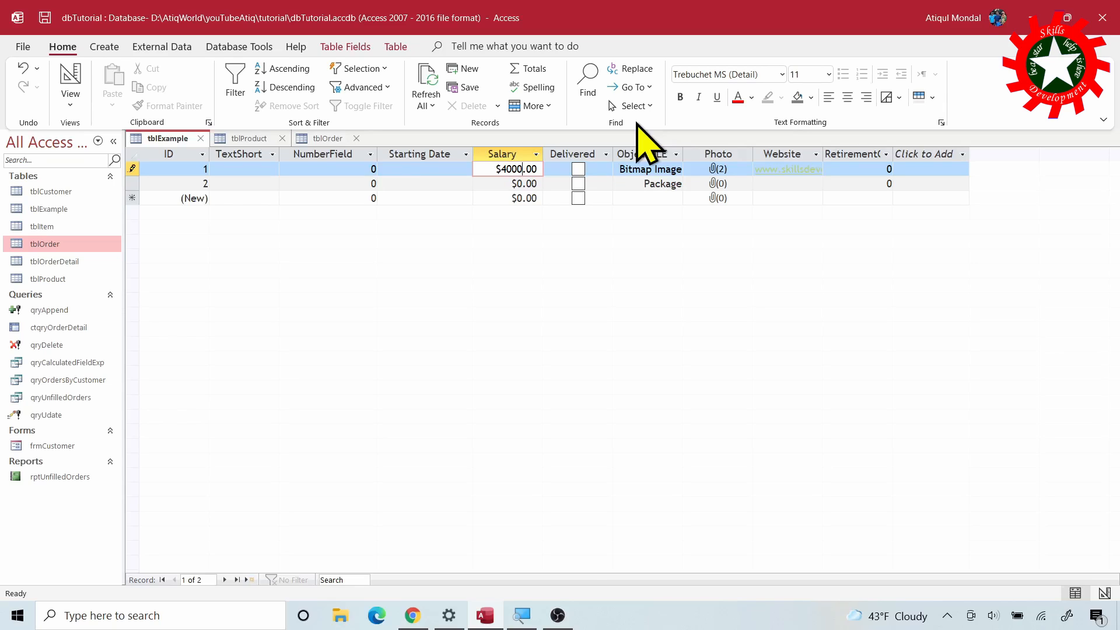
pyautogui.press('Tab')
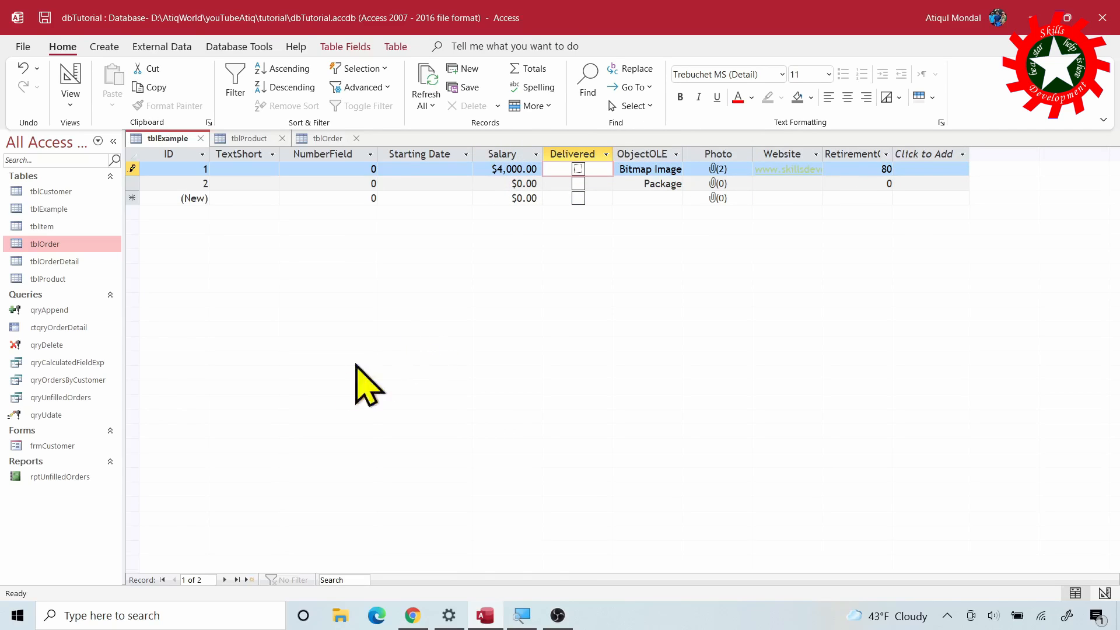
# - Return to tblExample's design and view the data types offered for the empty row below RetirementContribution
pyautogui.click(69, 86)
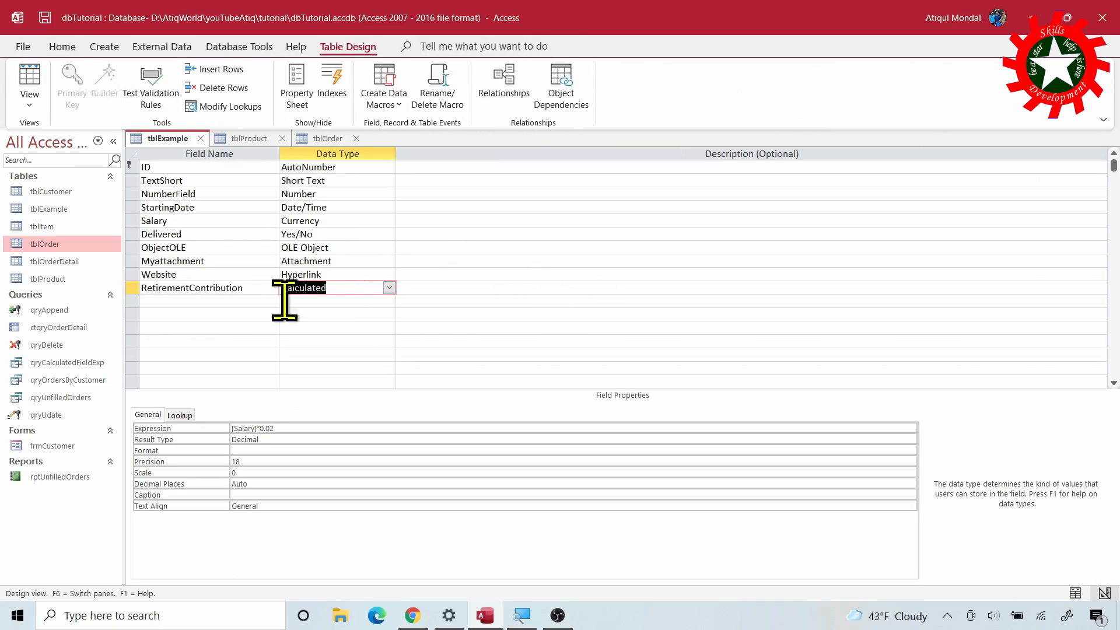
pyautogui.press('Down')
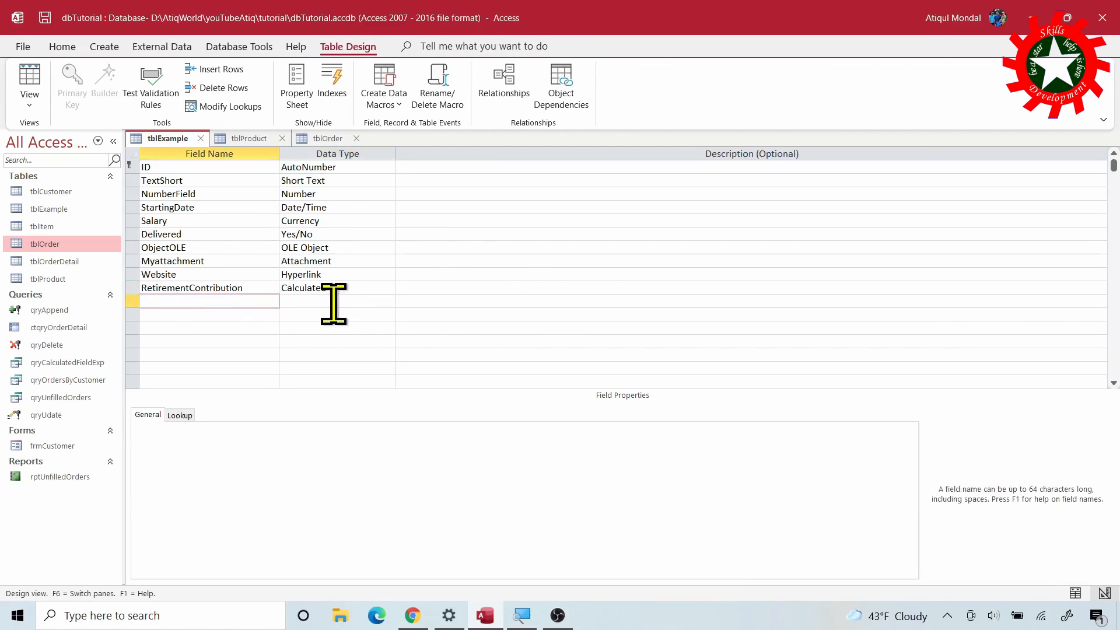
pyautogui.click(387, 301)
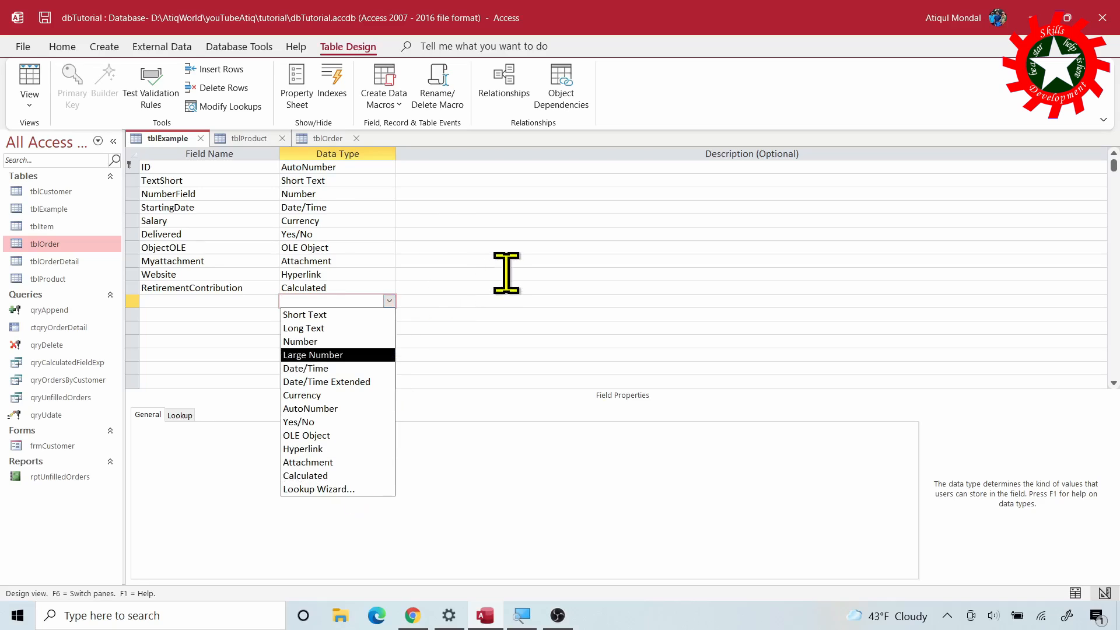
pyautogui.click(163, 317)
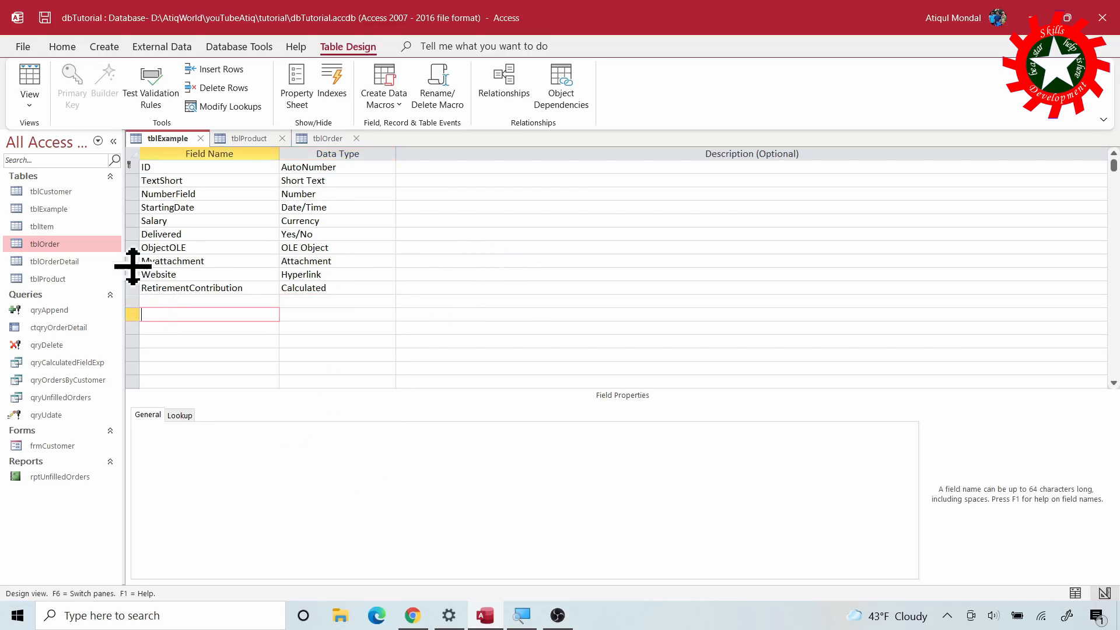
# - Open tblOrder and examine its records down to the CID cell of the new record
pyautogui.doubleClick(57, 245)
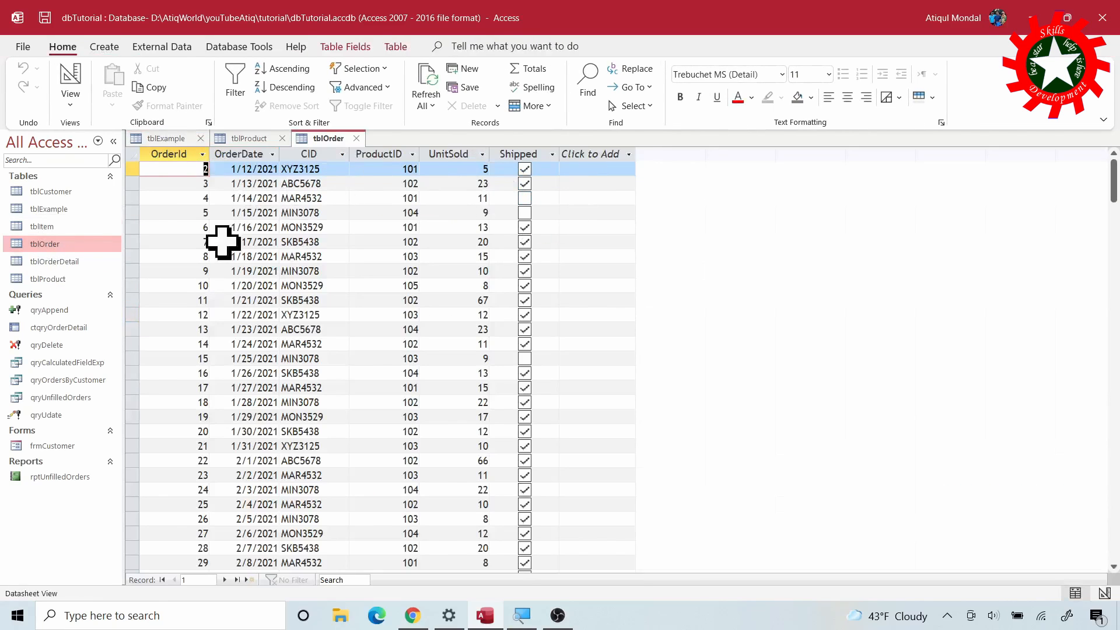
pyautogui.scroll(-14, 420, 286)
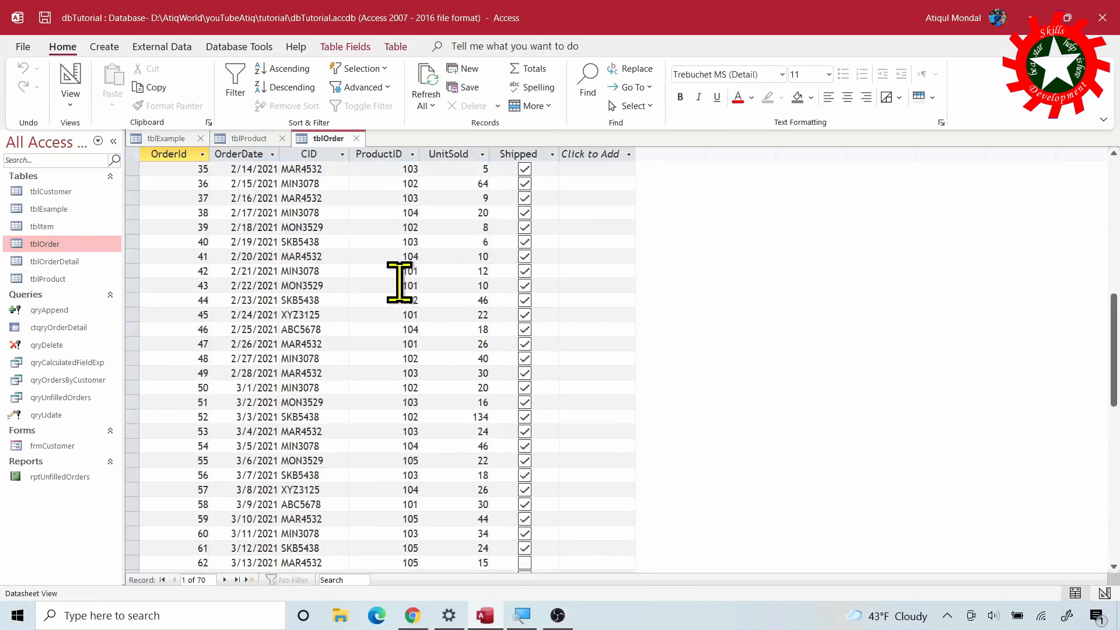
pyautogui.scroll(-2, 372, 300)
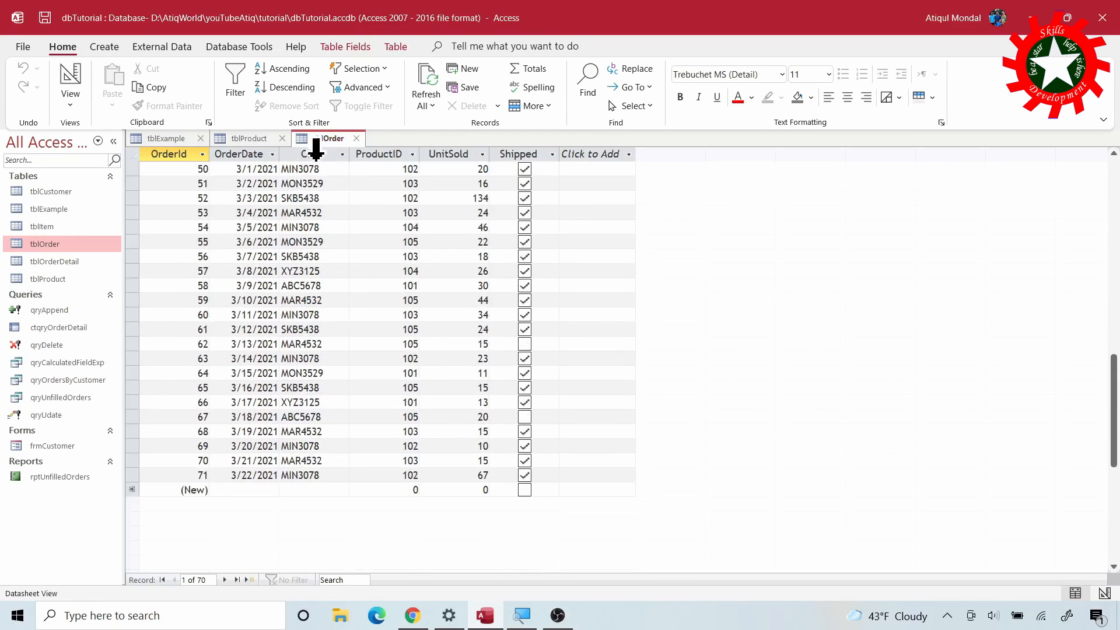
pyautogui.click(318, 490)
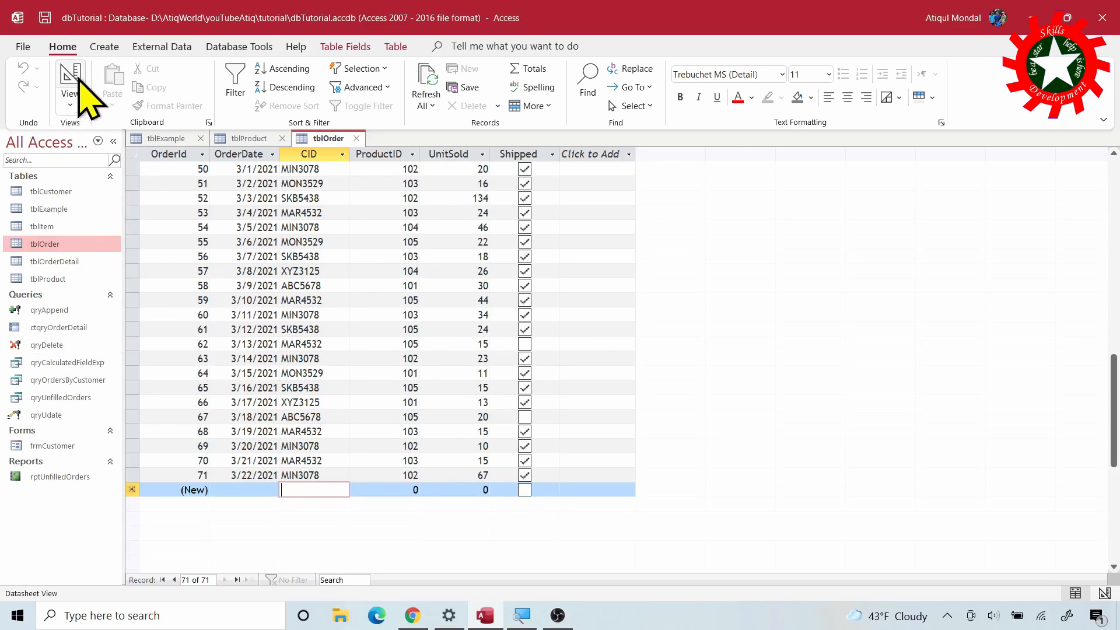
# - Create a new table in design view with an AutoNumber field named OrderId and make it the primary key
pyautogui.click(106, 46)
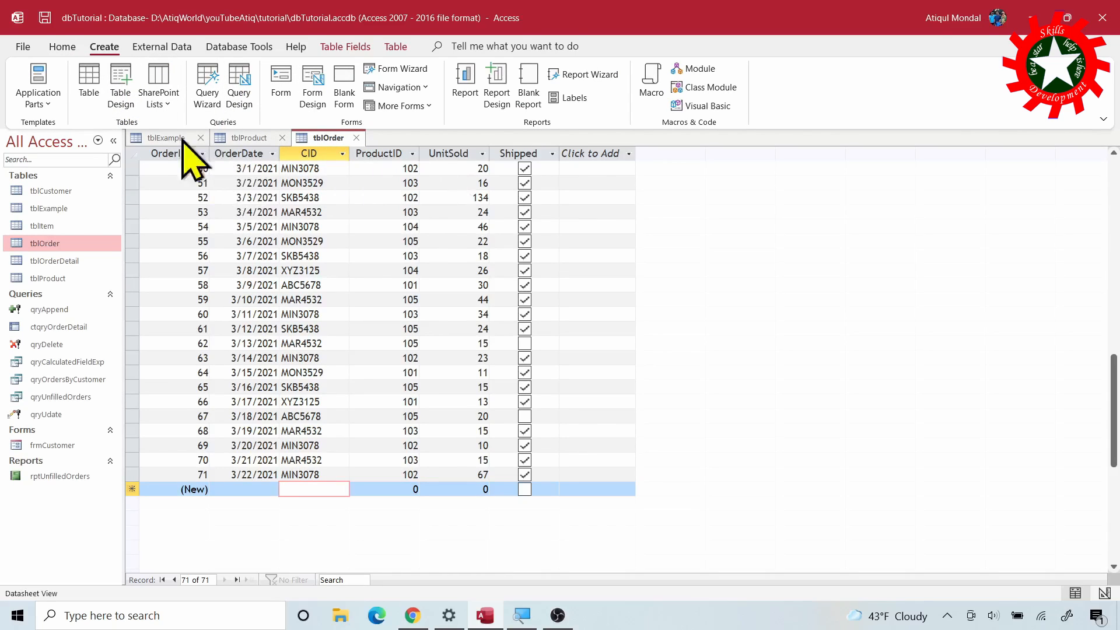
pyautogui.click(119, 92)
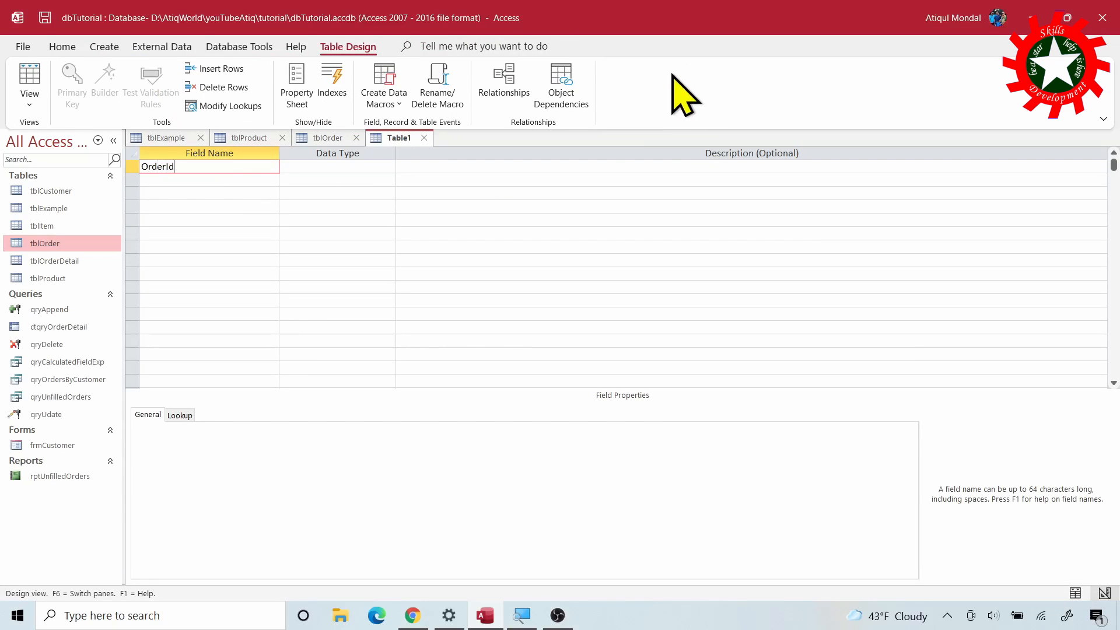
pyautogui.press('Tab')
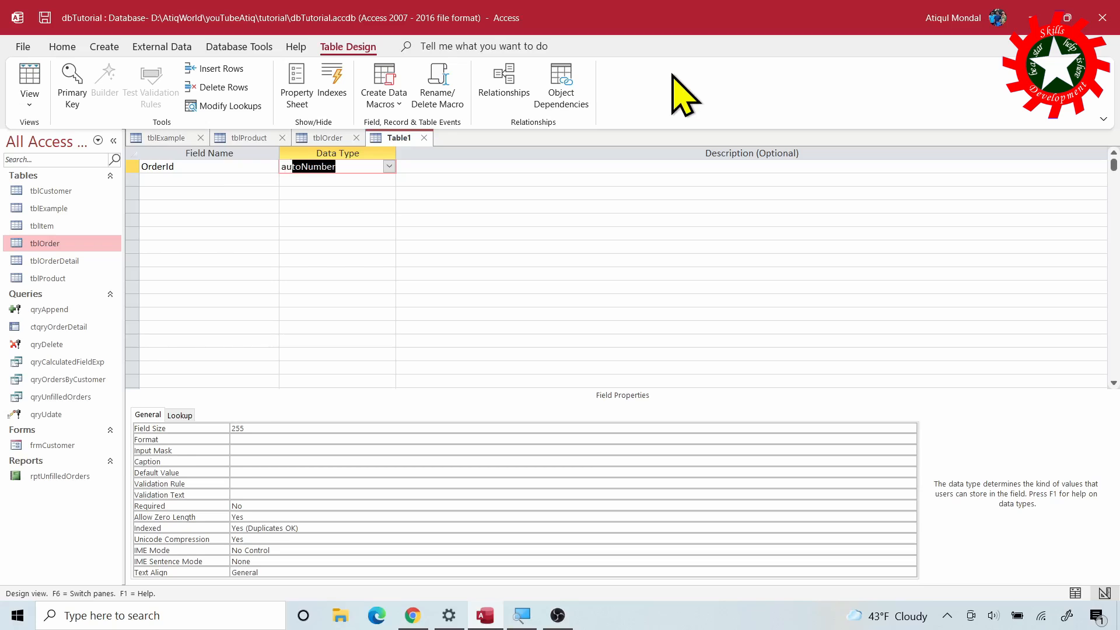
pyautogui.write('au')
pyautogui.press('Tab')
pyautogui.click(185, 167)
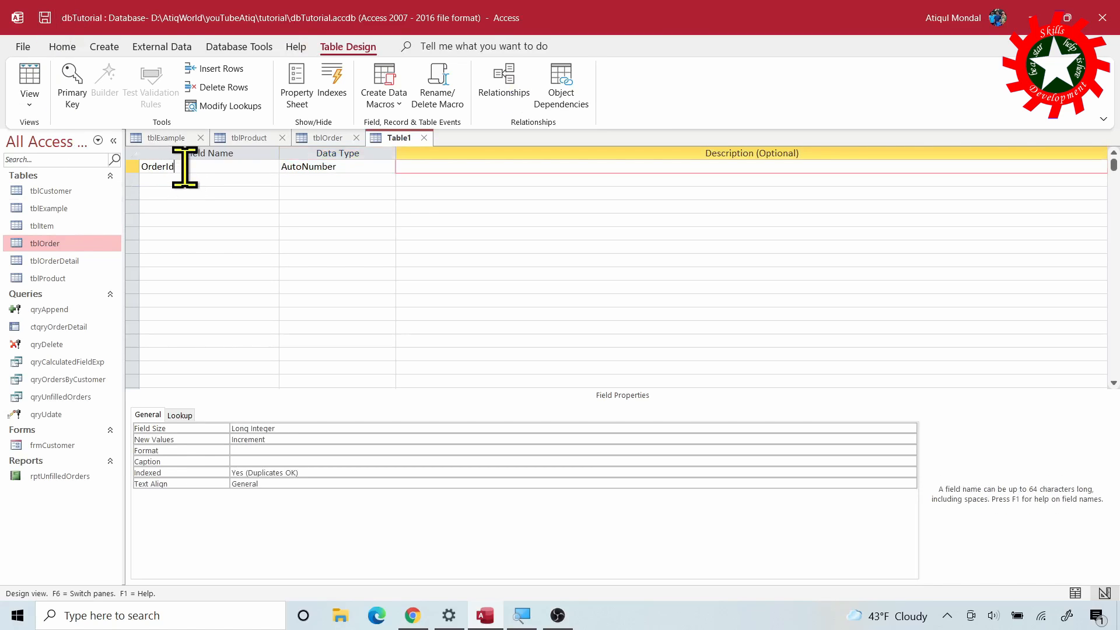
pyautogui.click(79, 88)
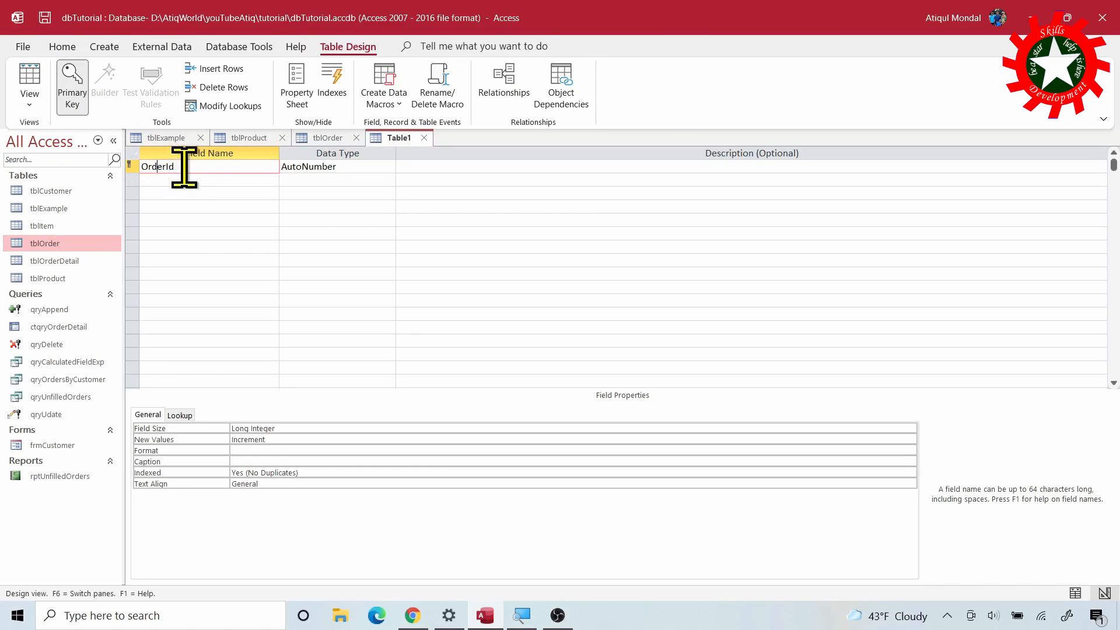
# - Check the column names in tblOrder and add an OrderDate field with the Date/Time data type to the new table
pyautogui.click(182, 180)
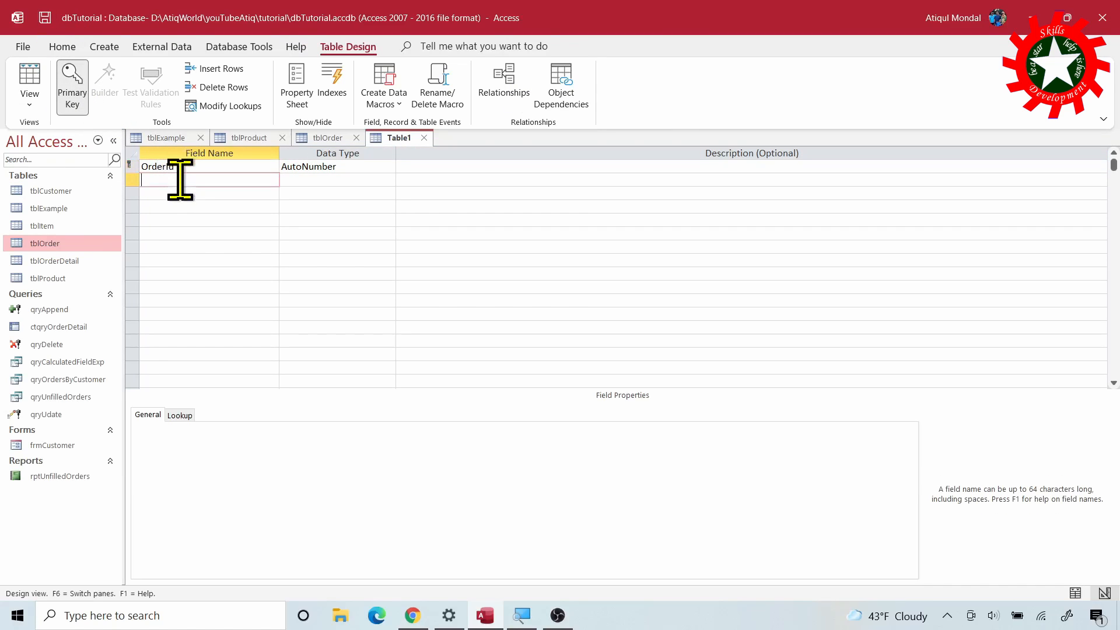
pyautogui.click(326, 138)
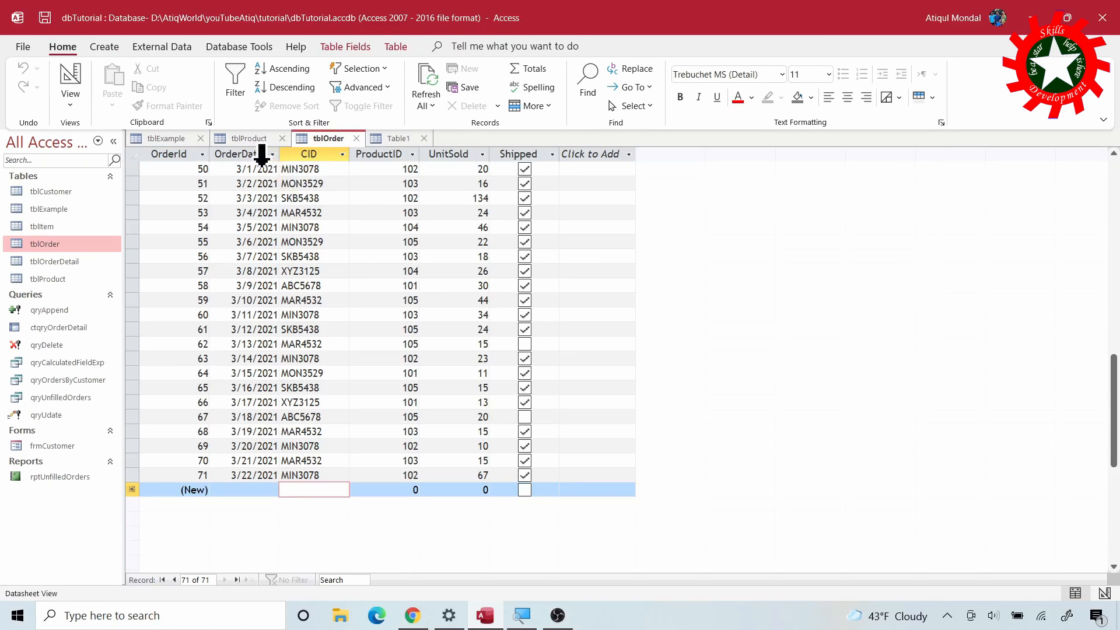
pyautogui.click(387, 140)
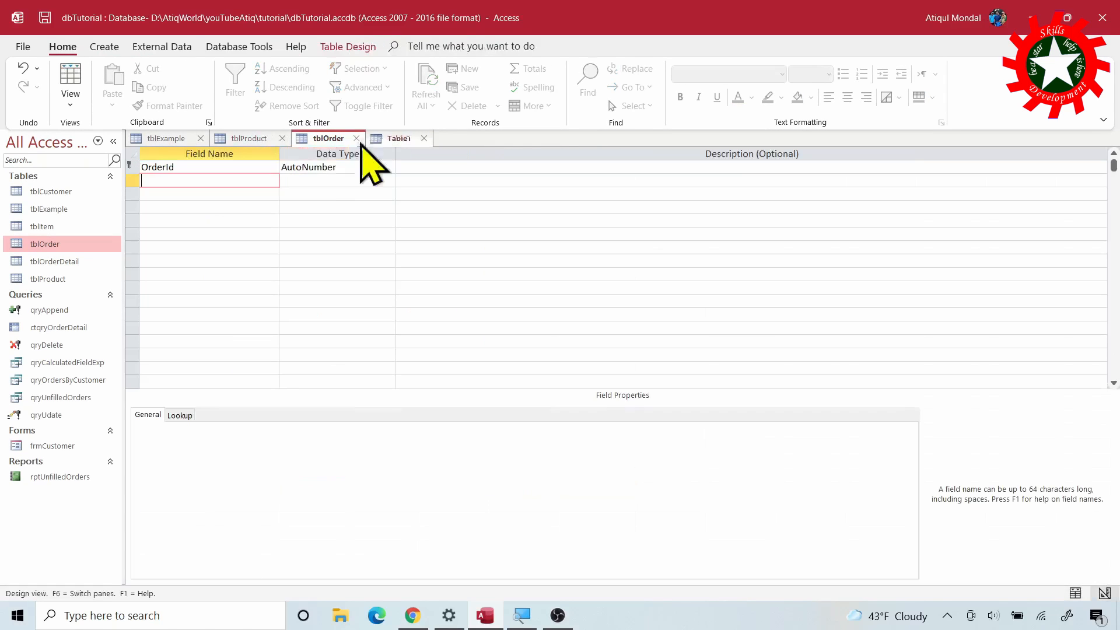
pyautogui.click(152, 176)
pyautogui.write('O')
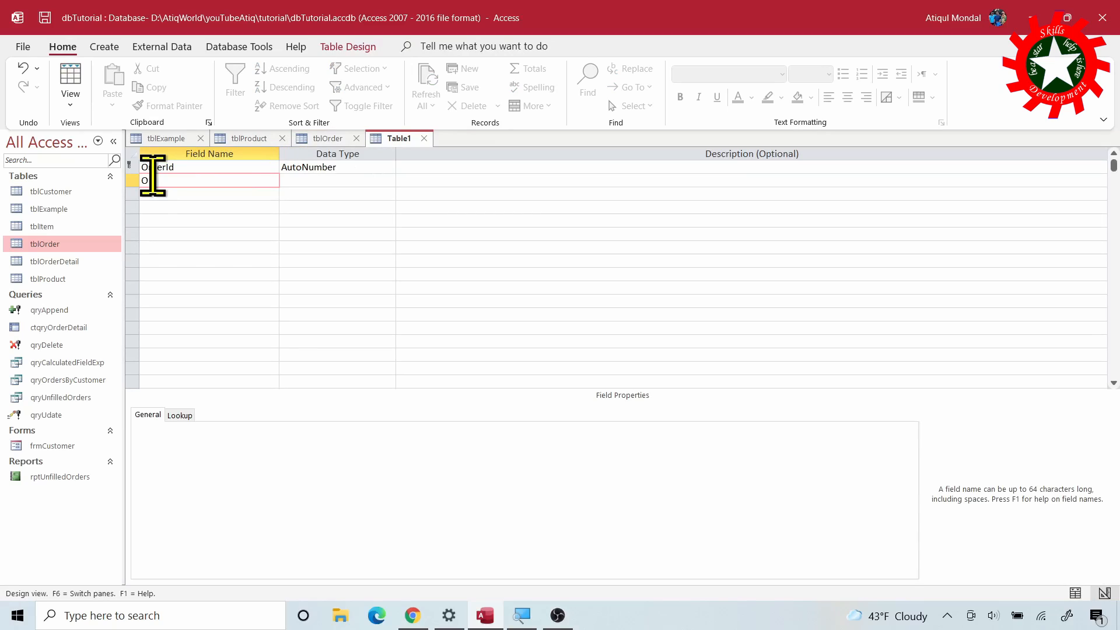
pyautogui.write('rderDate')
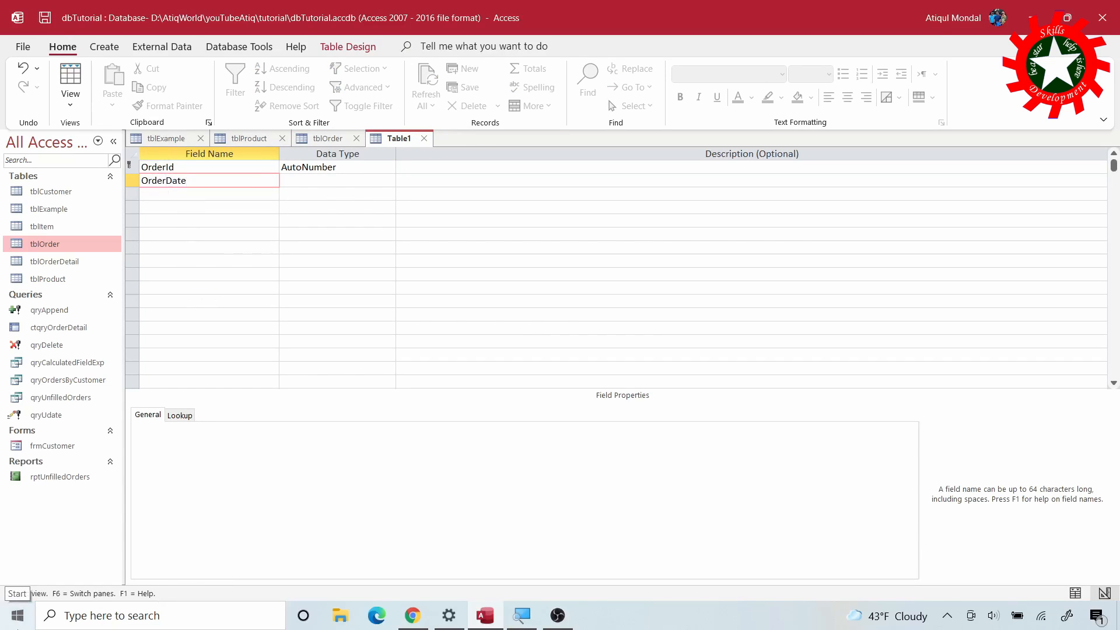
pyautogui.press('Tab')
pyautogui.write('d')
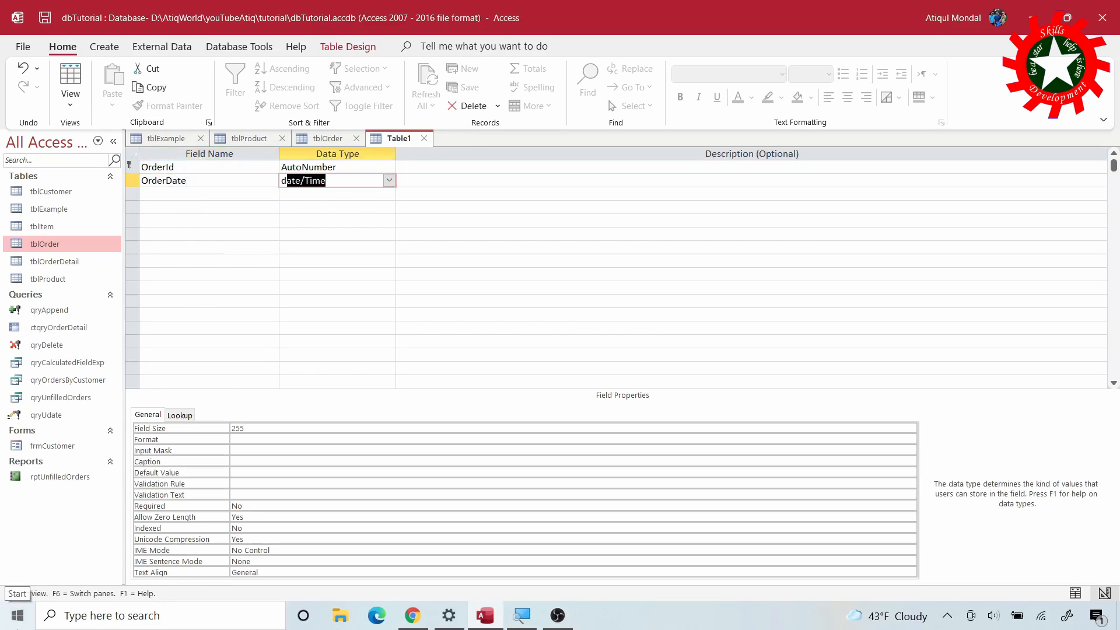
pyautogui.press('Tab')
pyautogui.press('Tab')
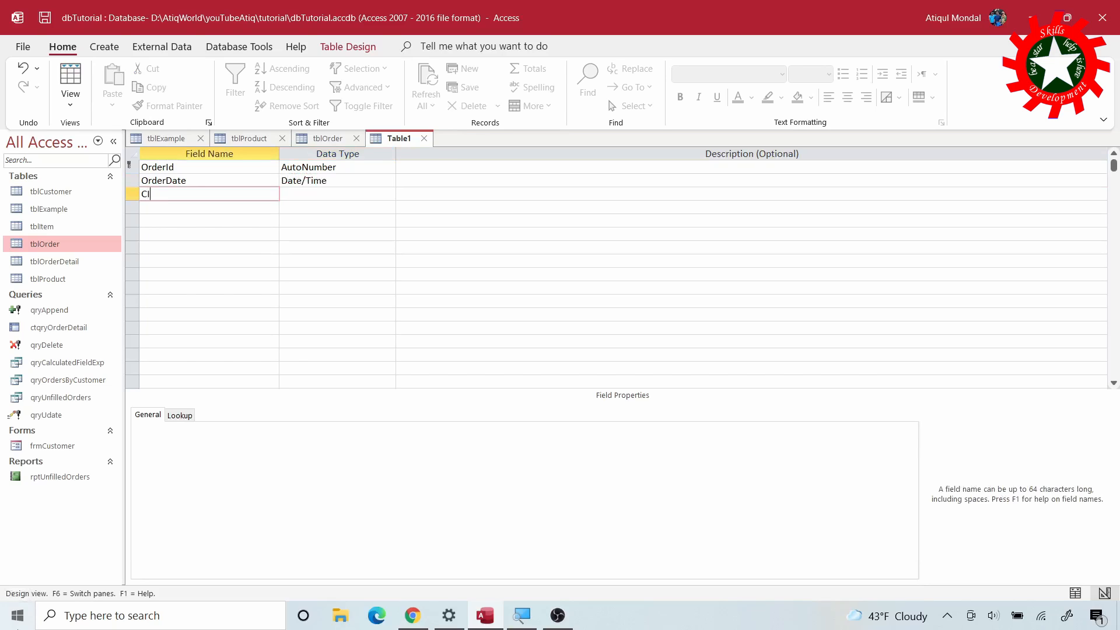
# - Add a CID field to the new table and start the Lookup Wizard for it with manually entered values
pyautogui.press('Tab')
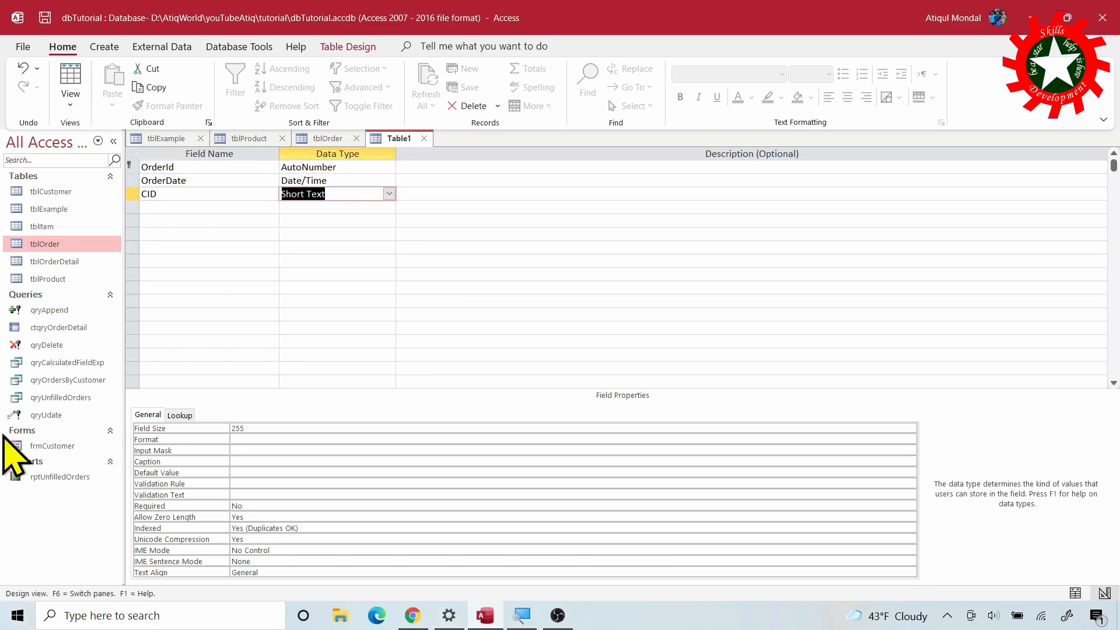
pyautogui.click(389, 195)
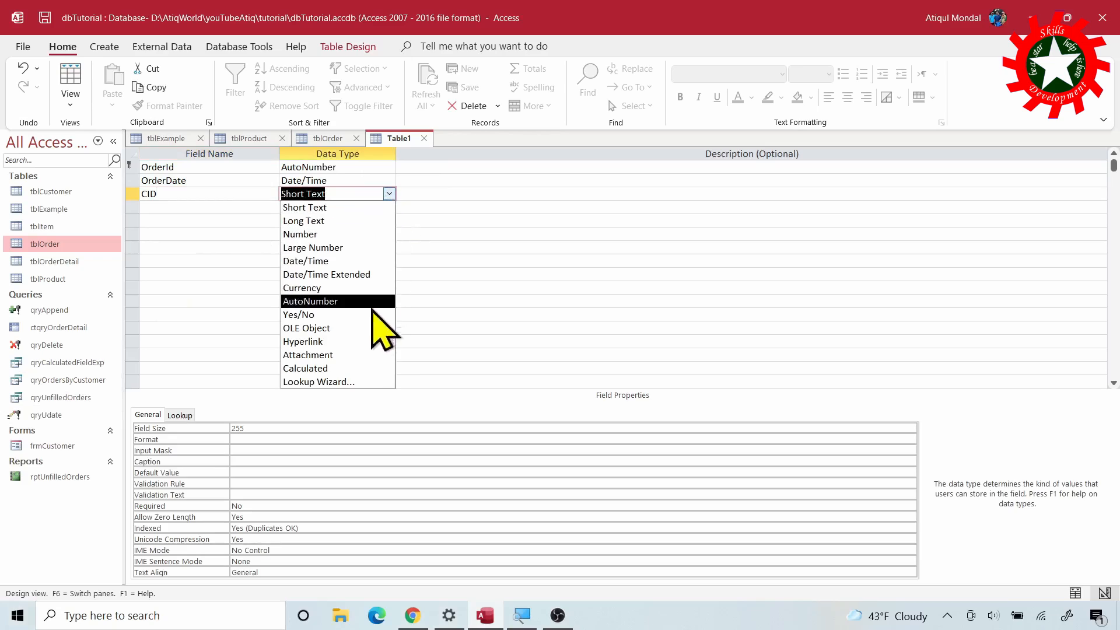
pyautogui.click(334, 379)
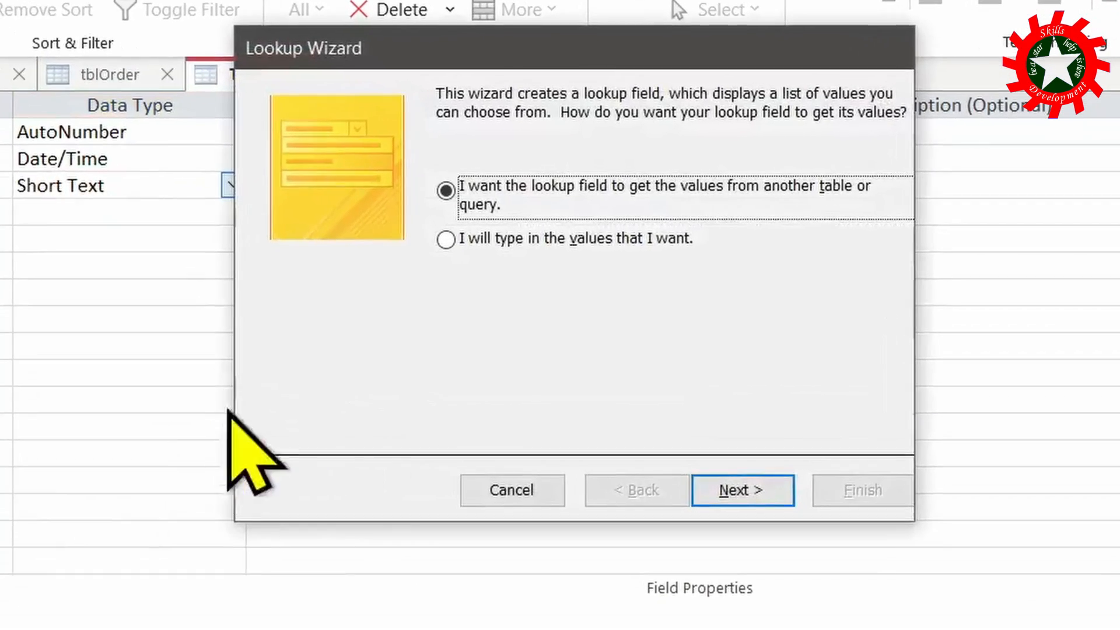
pyautogui.click(445, 236)
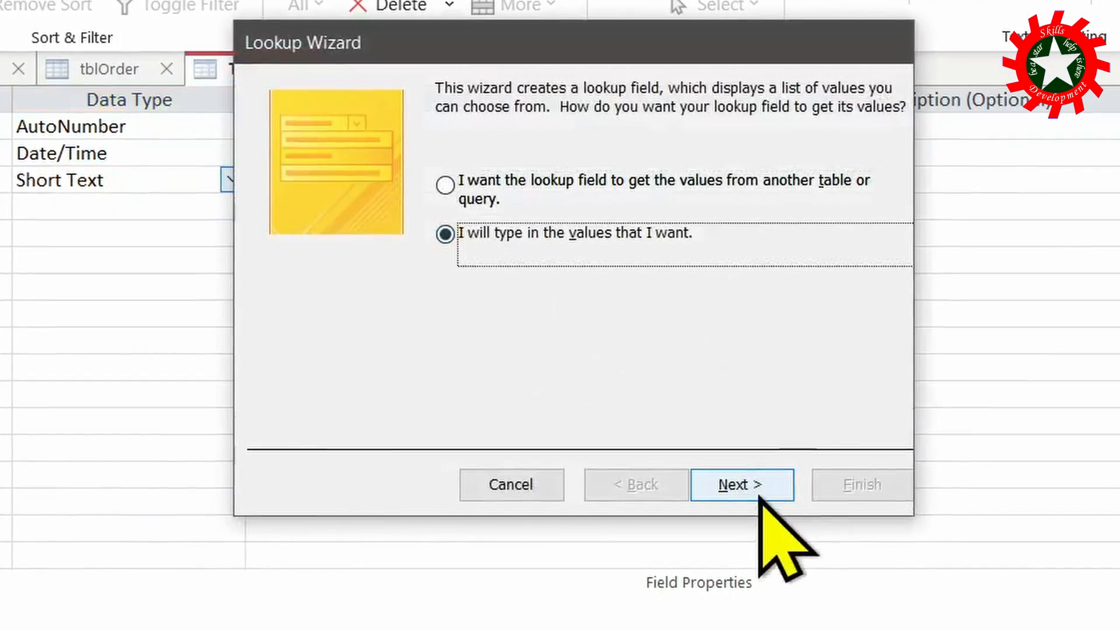
pyautogui.click(742, 486)
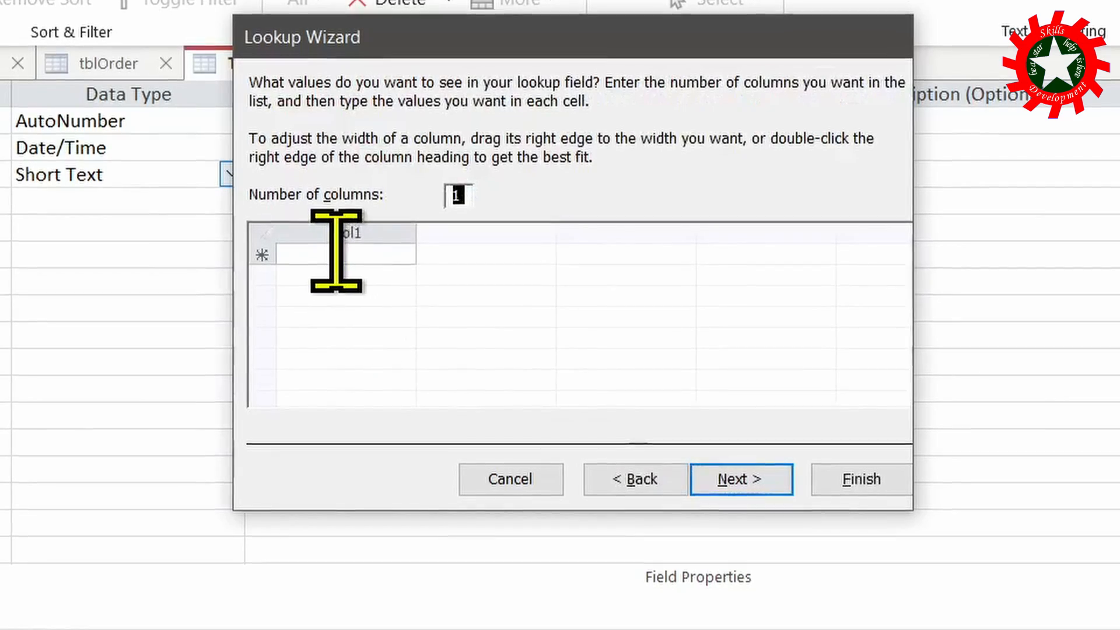
# - Enter CustmerI and Customer2 as the single-column lookup values and finish the wizard with the label CID
pyautogui.click(334, 256)
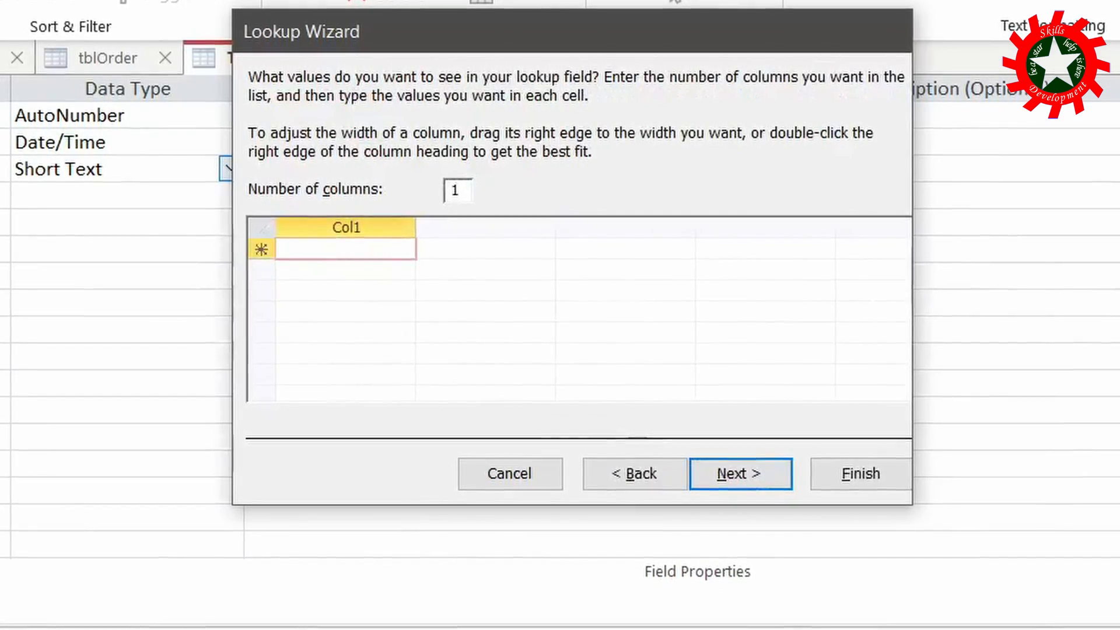
pyautogui.write('Custmer1')
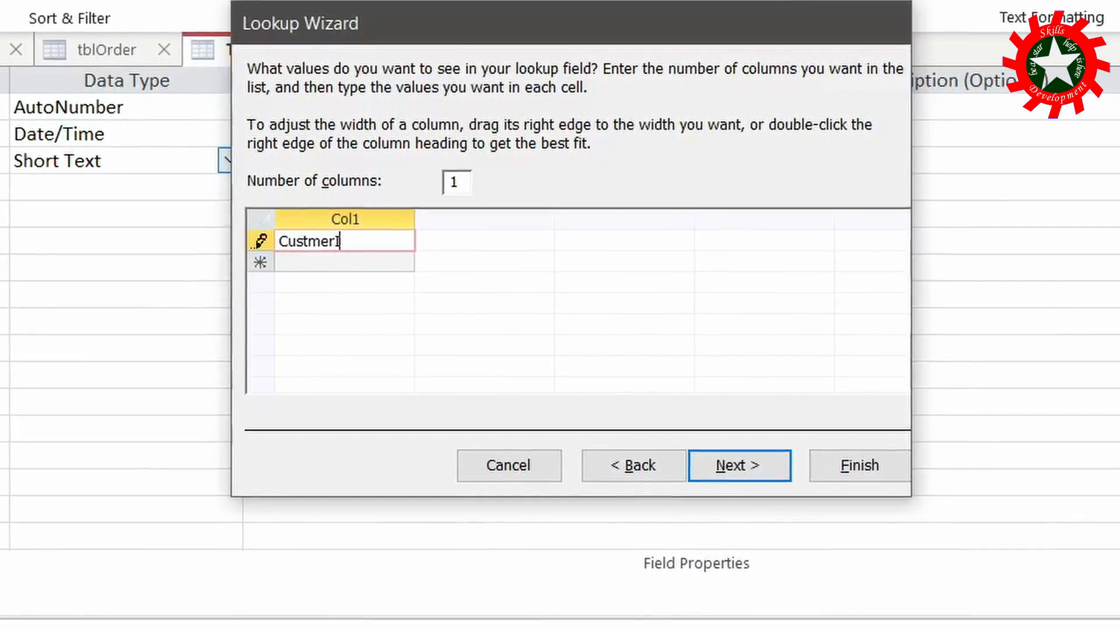
pyautogui.press('Return')
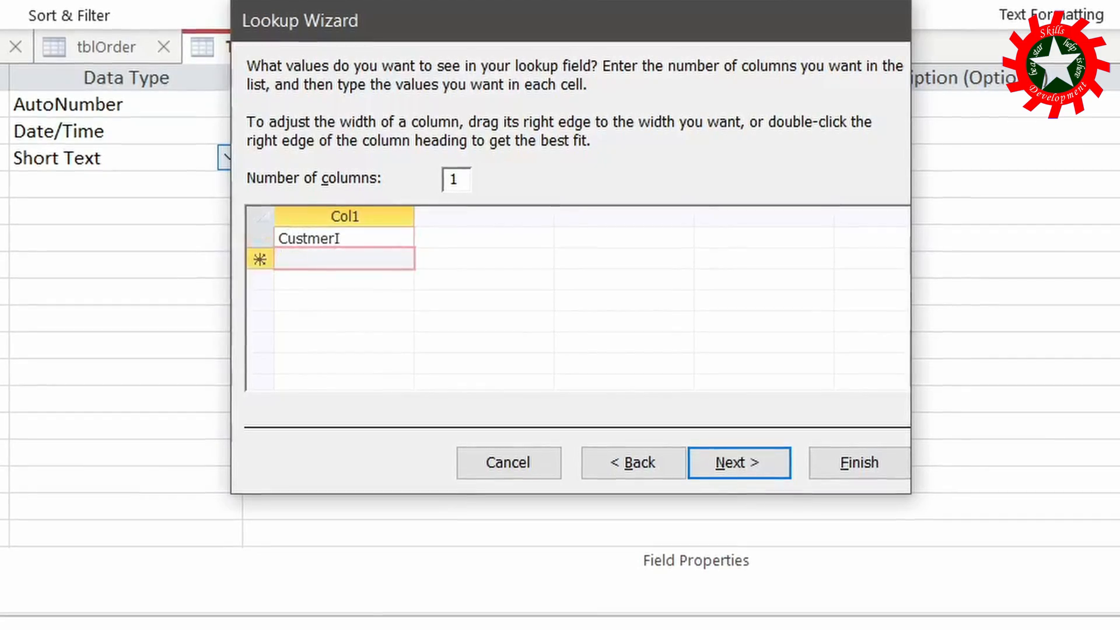
pyautogui.write('Custer')
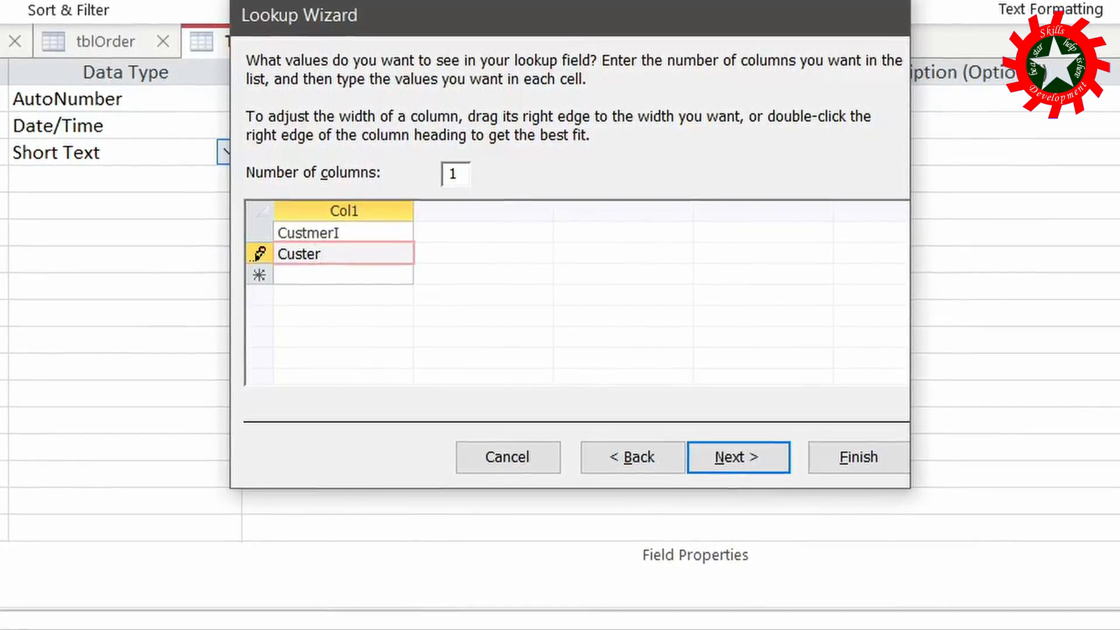
pyautogui.press('BackSpace')
pyautogui.press('BackSpace')
pyautogui.write('omer')
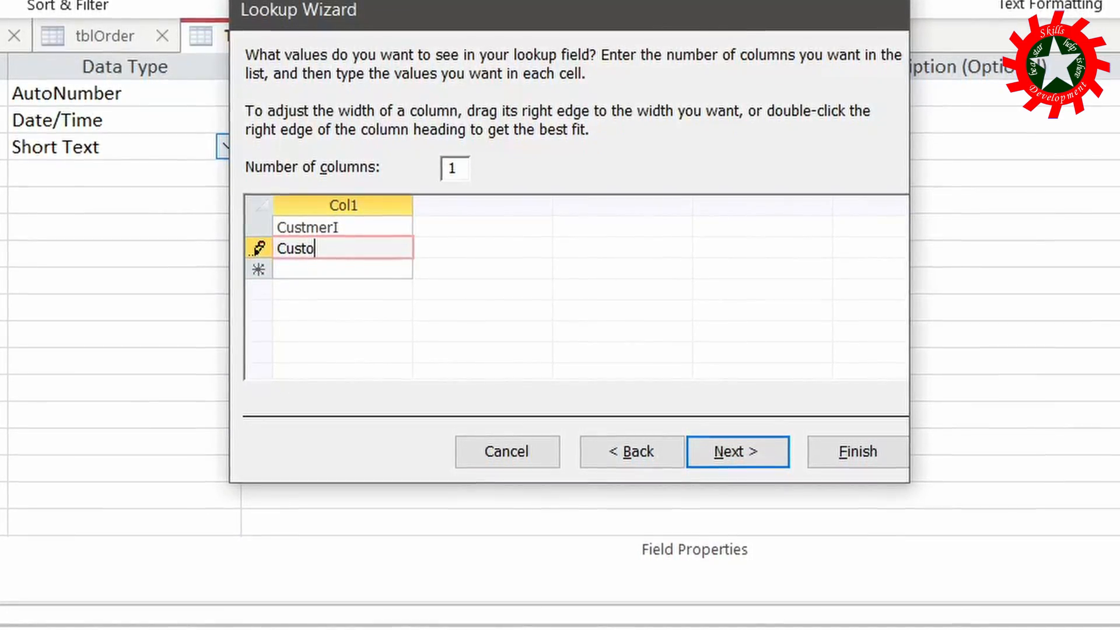
pyautogui.write('2')
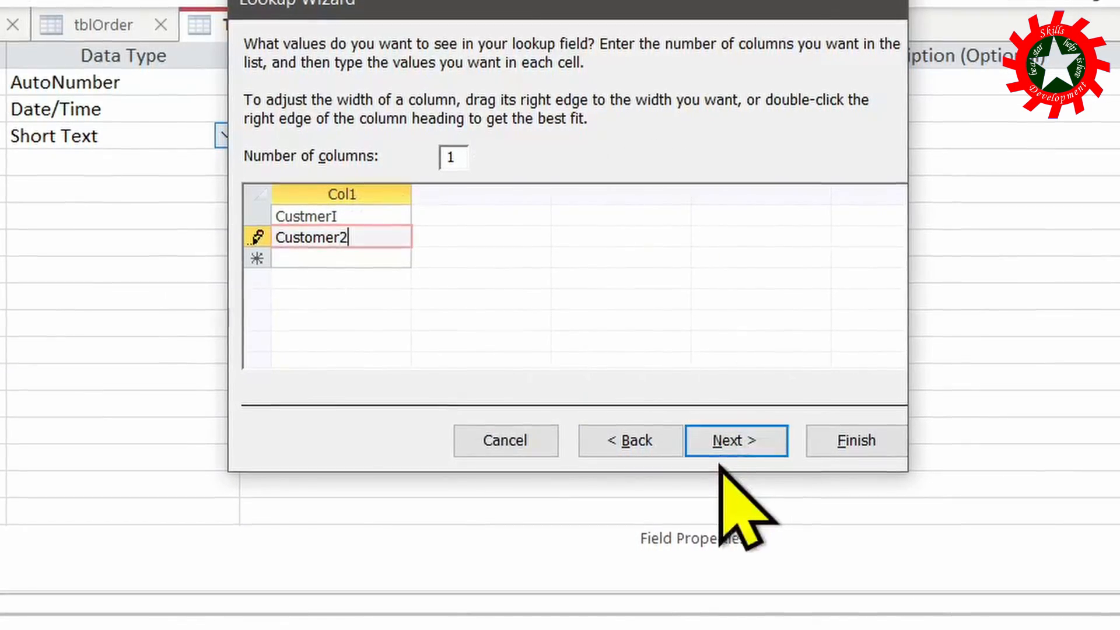
pyautogui.click(734, 444)
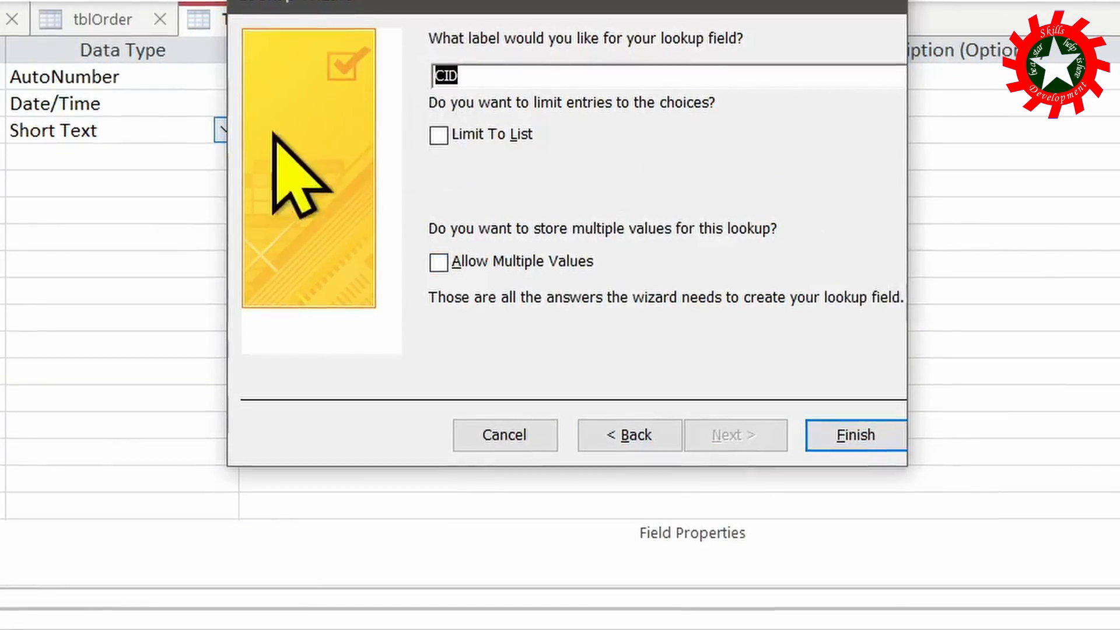
pyautogui.click(816, 441)
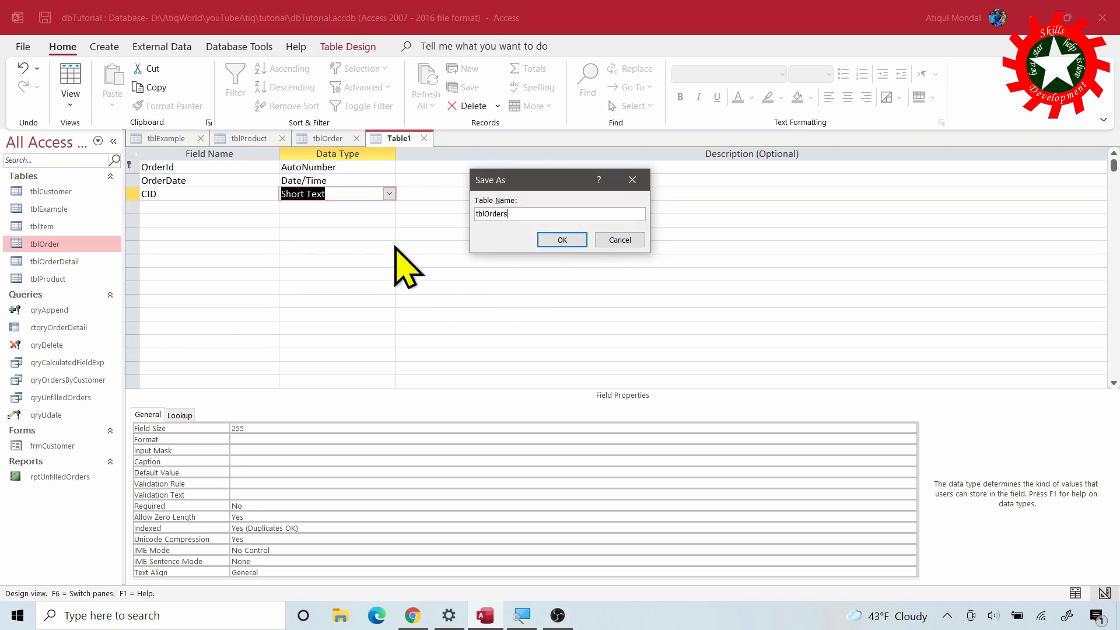
# - Save the new table as tblOrders and view the choices offered for CID in its datasheet
pyautogui.click(562, 240)
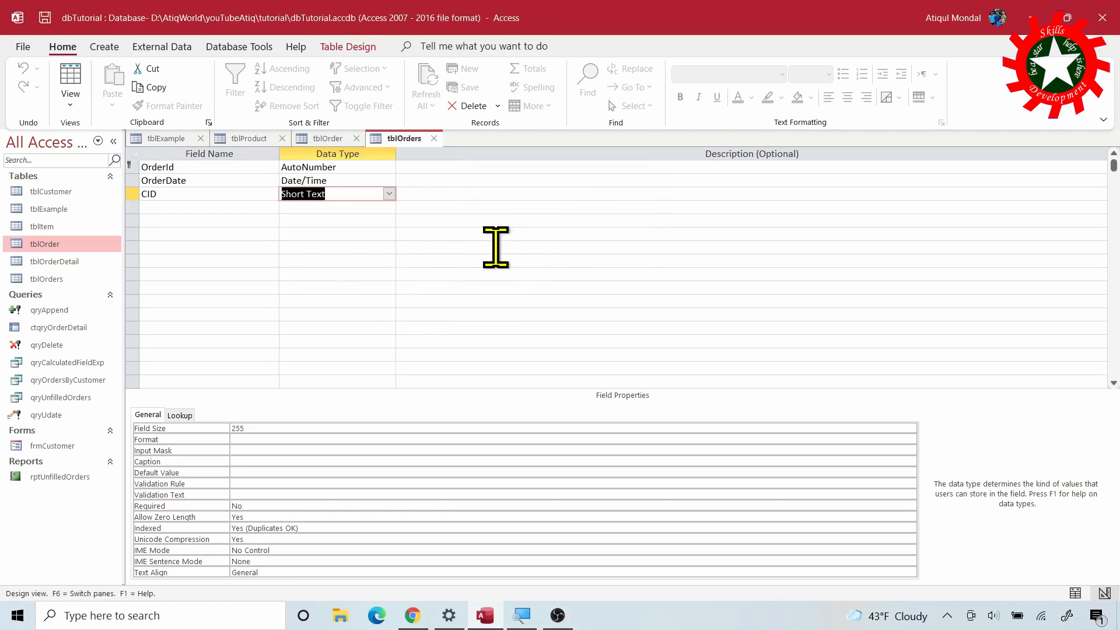
pyautogui.click(70, 81)
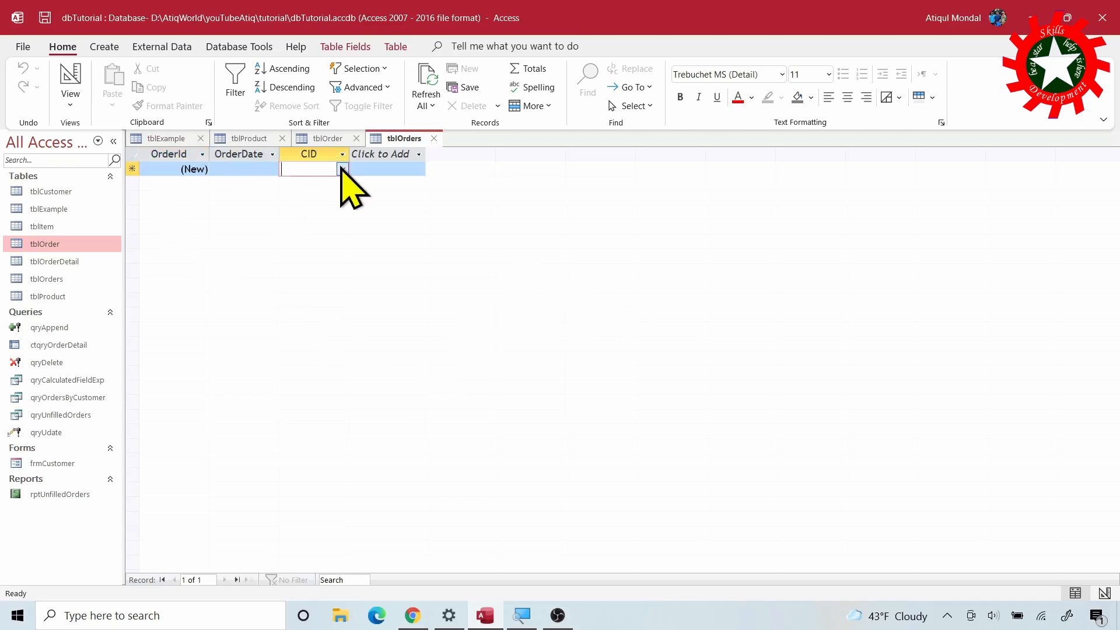
pyautogui.click(342, 169)
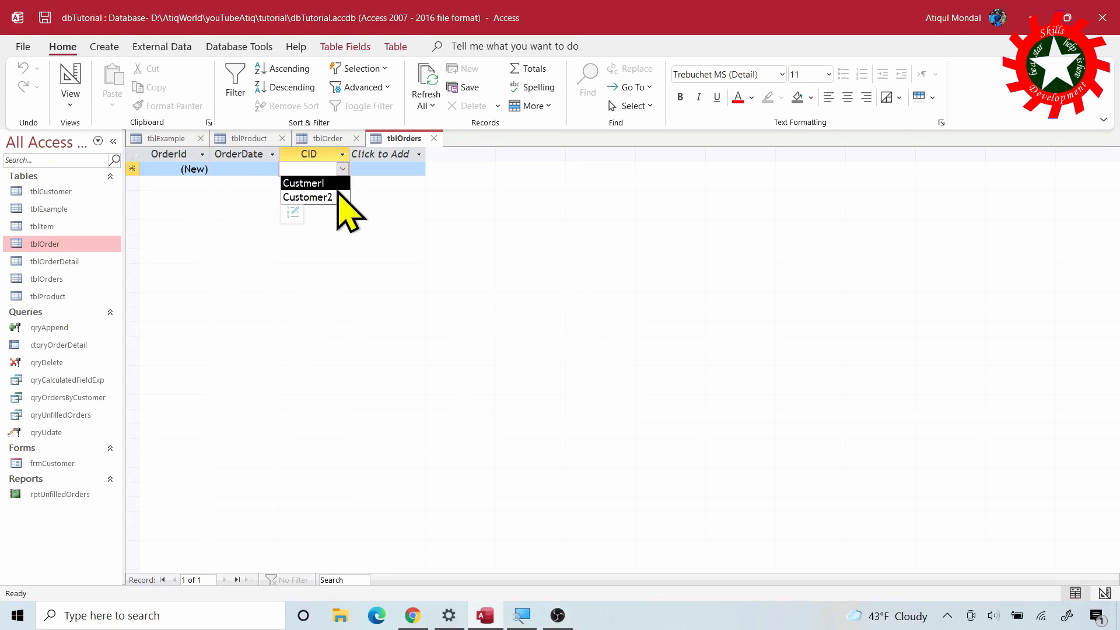
# - Rerun the Lookup Wizard on the CID field in tblOrders' design, taking the CID and CustName fields from tblCustomer
pyautogui.click(70, 90)
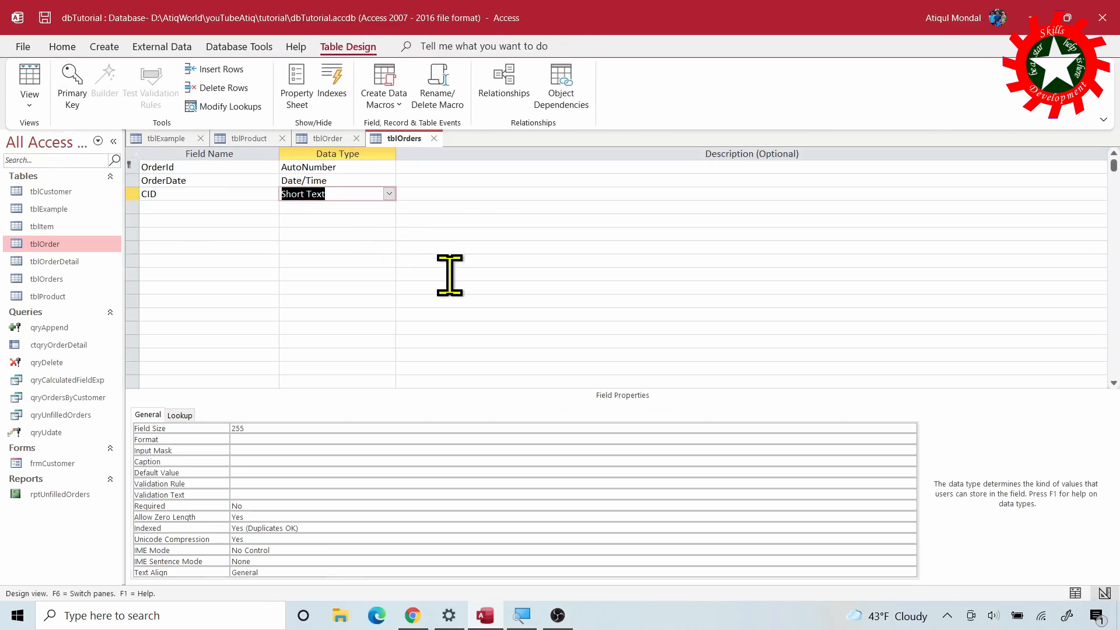
pyautogui.click(389, 194)
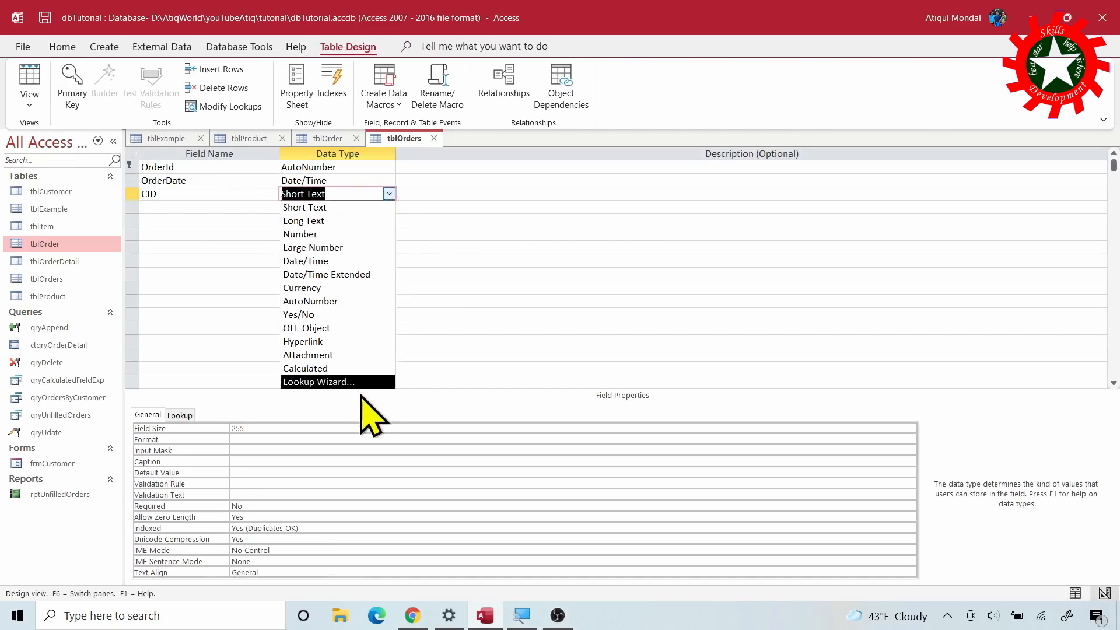
pyautogui.click(358, 379)
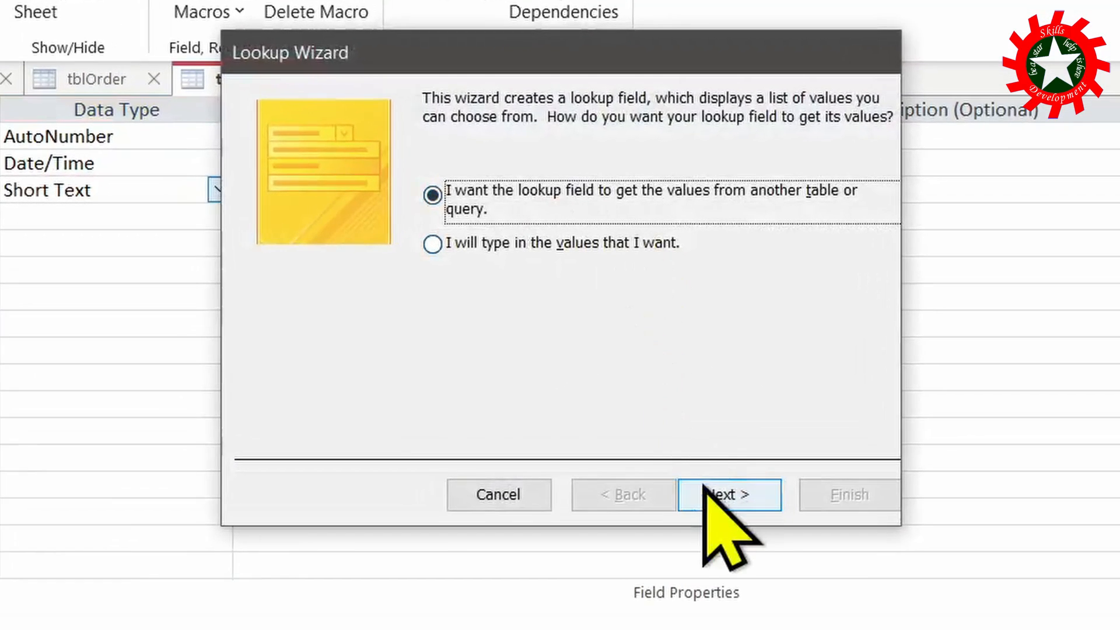
pyautogui.click(711, 492)
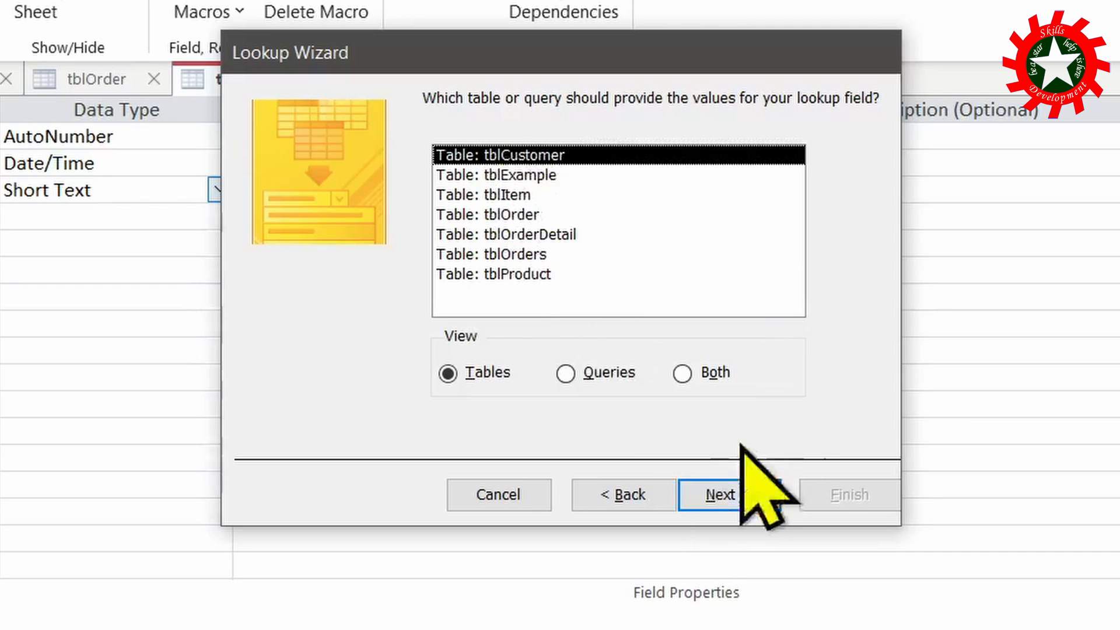
pyautogui.click(719, 490)
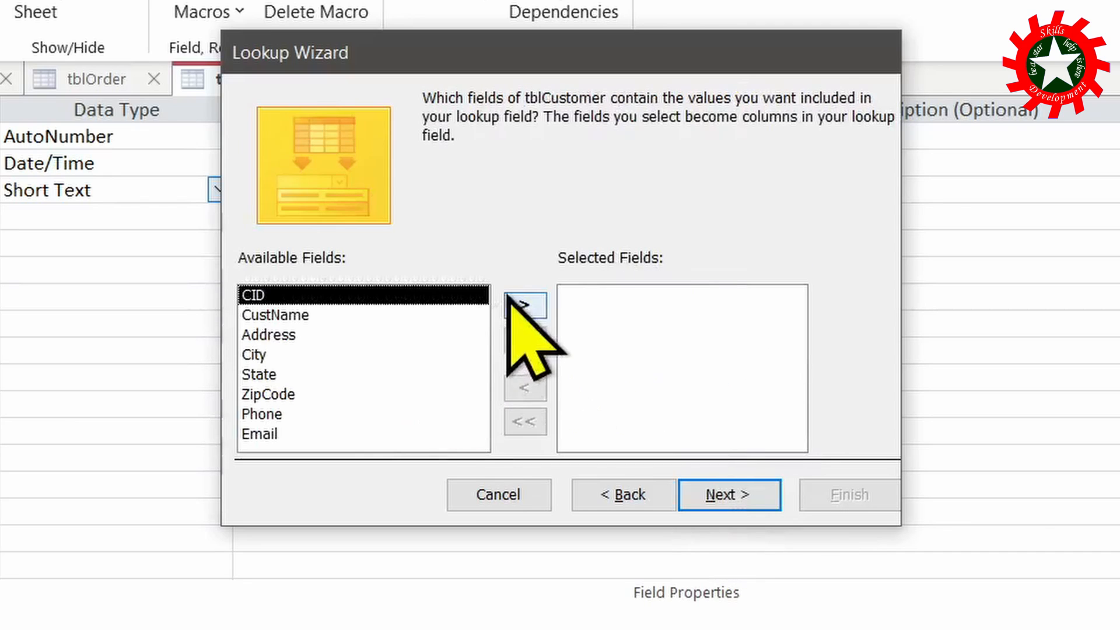
pyautogui.click(524, 304)
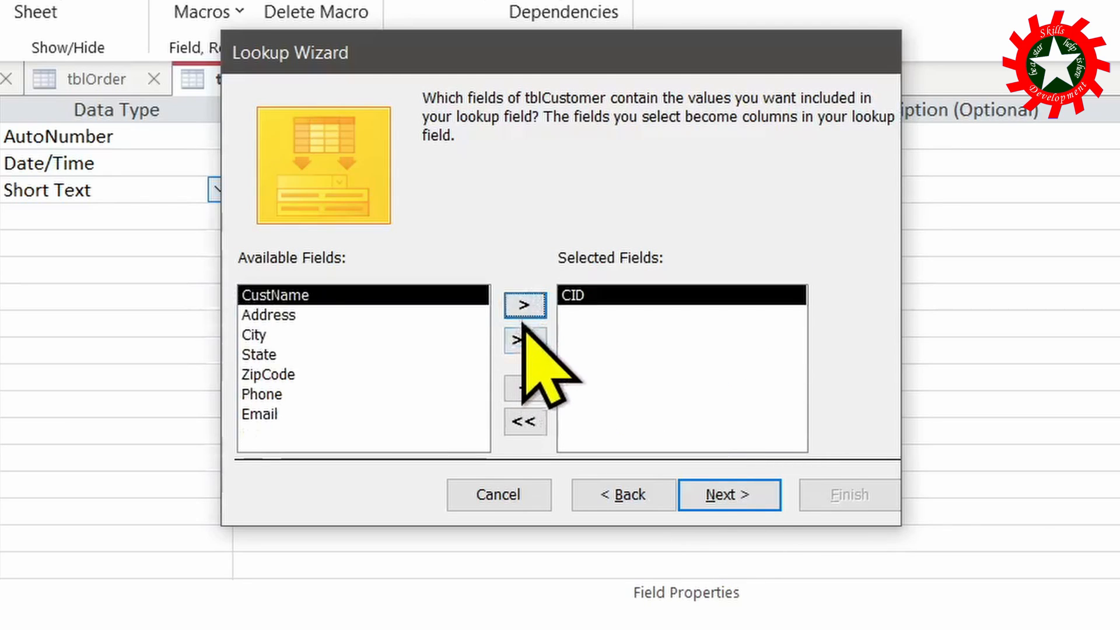
pyautogui.click(526, 302)
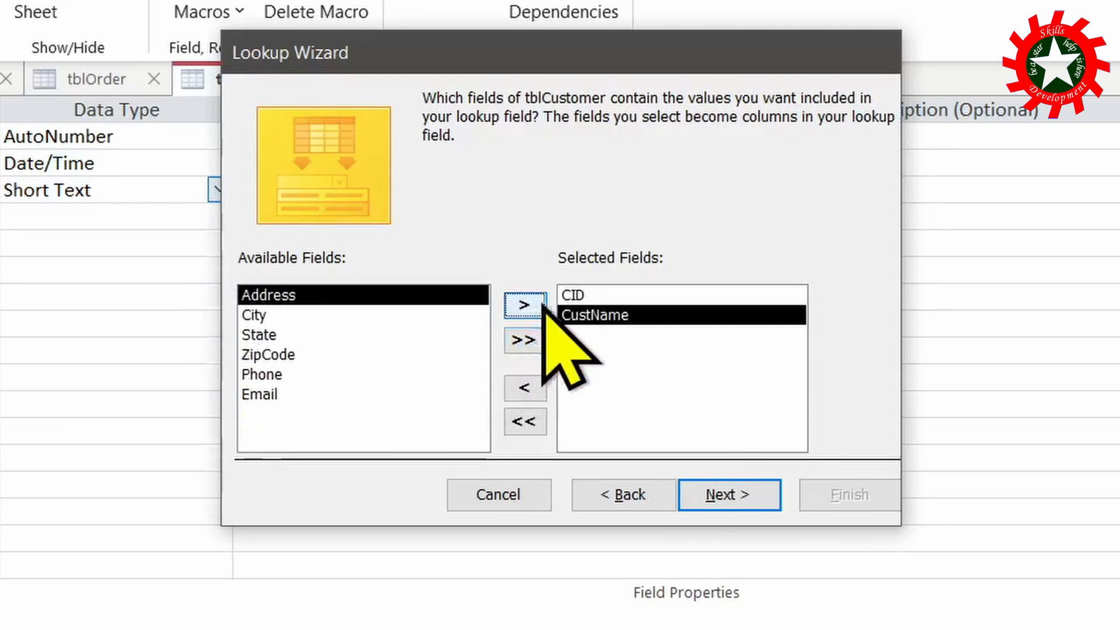
pyautogui.click(729, 492)
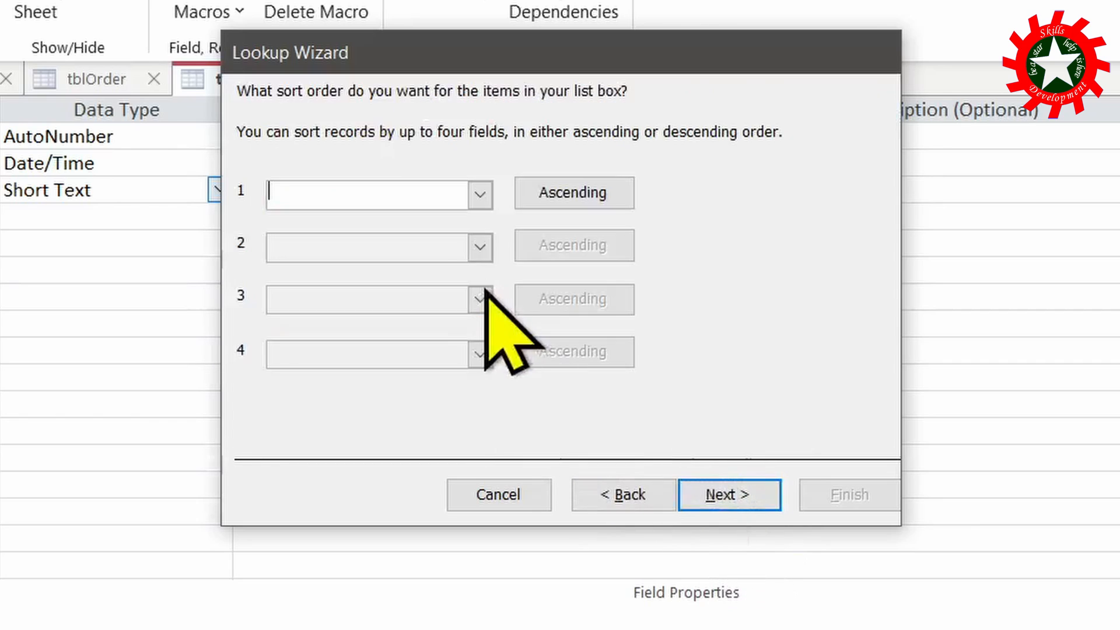
# - Sort the lookup list by CustName in ascending order and show the key column
pyautogui.click(480, 195)
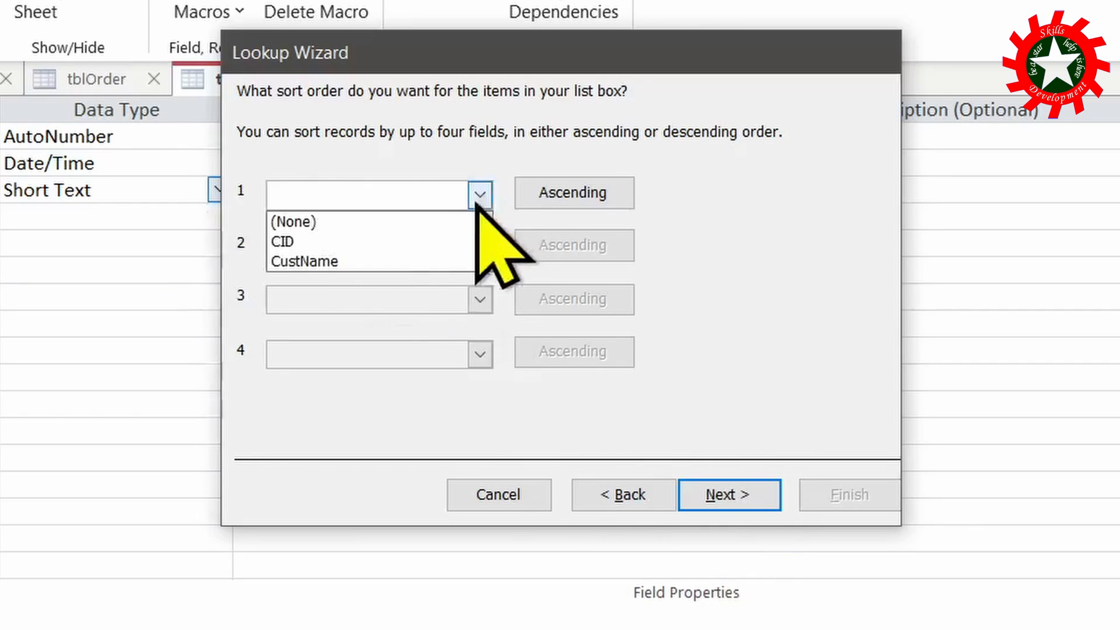
pyautogui.click(342, 263)
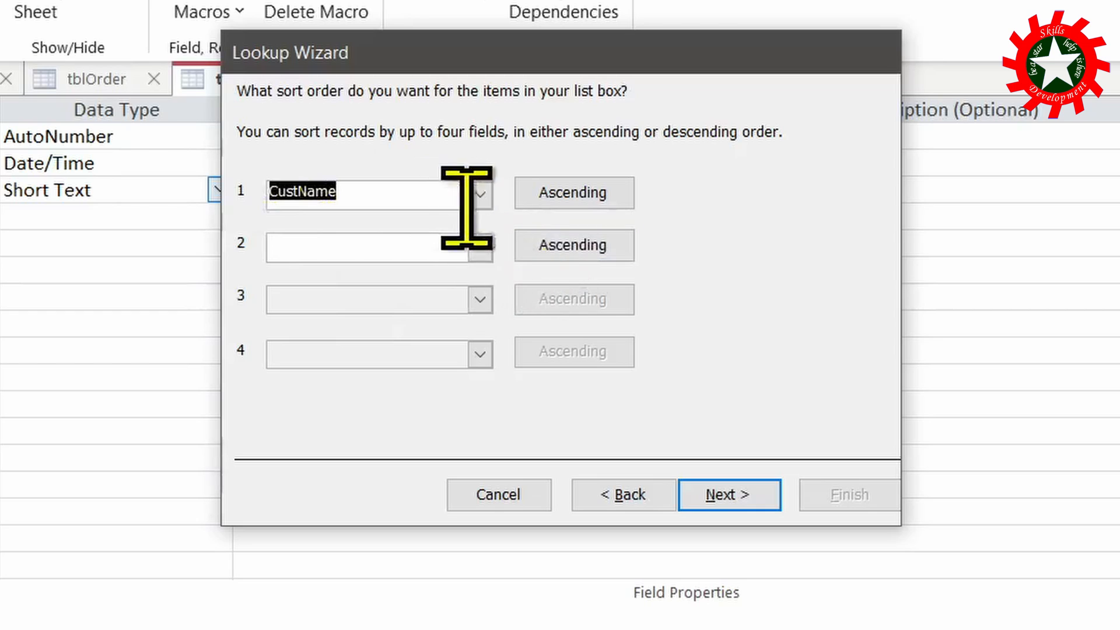
pyautogui.click(726, 493)
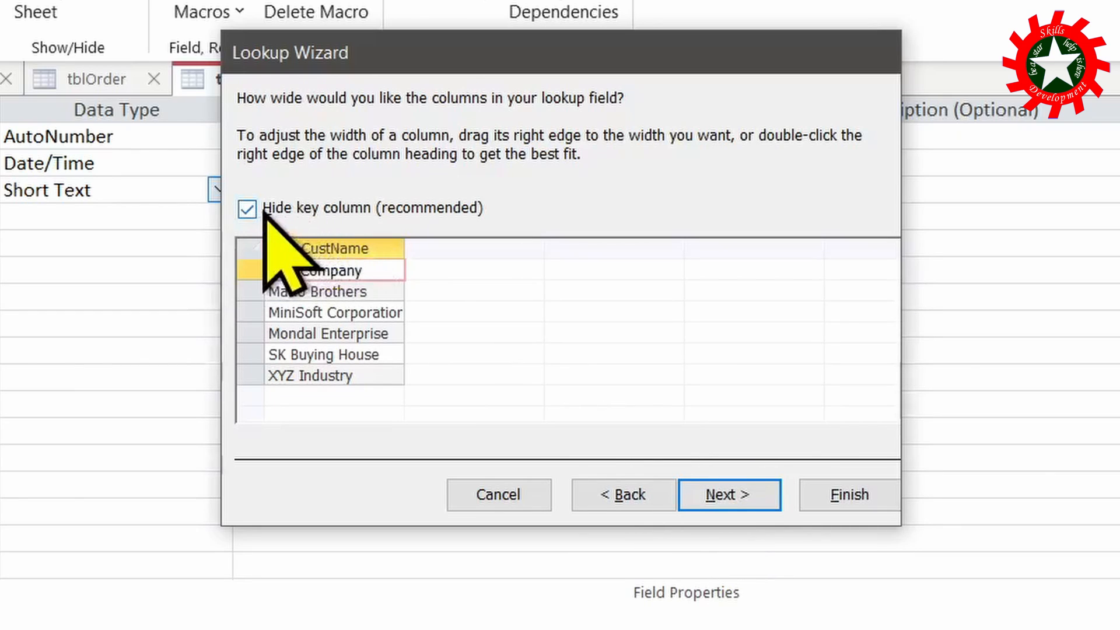
pyautogui.click(247, 209)
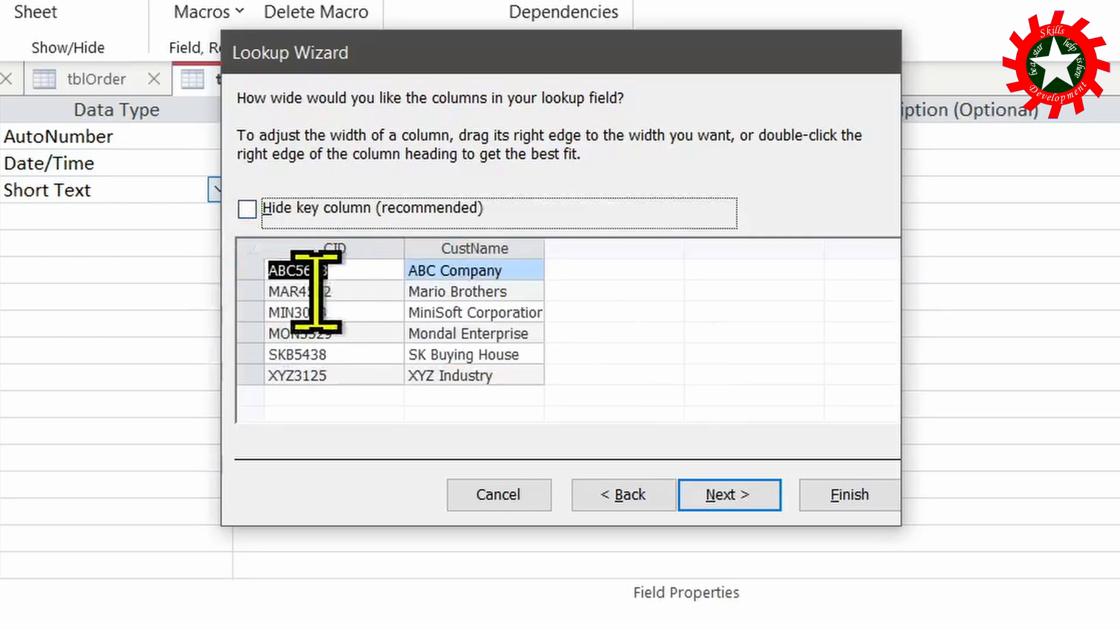
pyautogui.click(723, 489)
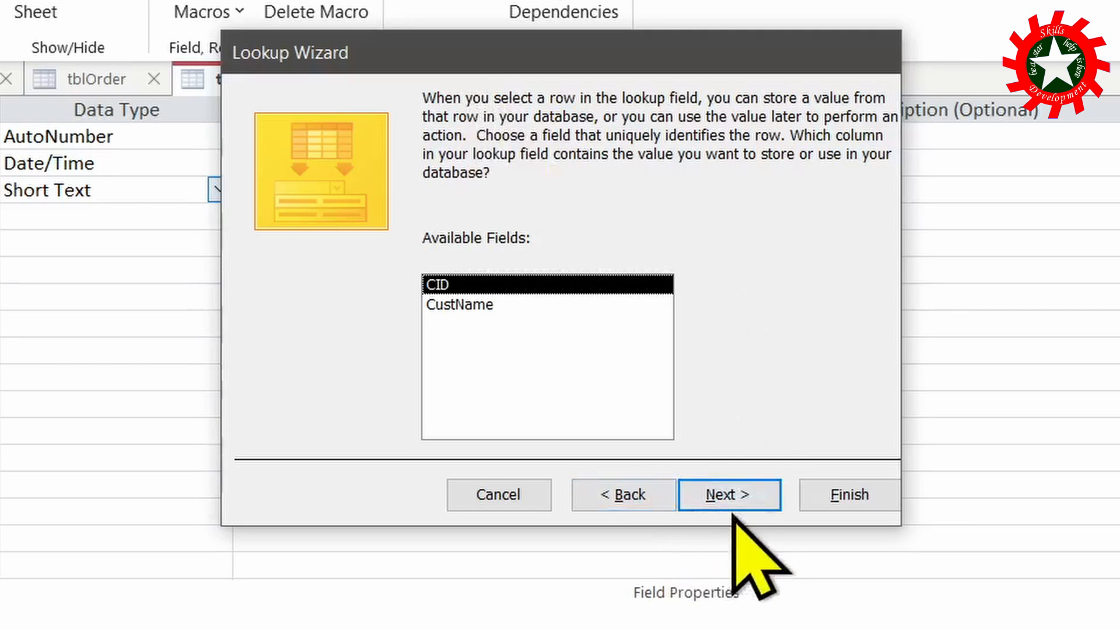
# - Store the CID value for the lookup, keep the label CID, and finish the wizard, saving the table
pyautogui.click(729, 493)
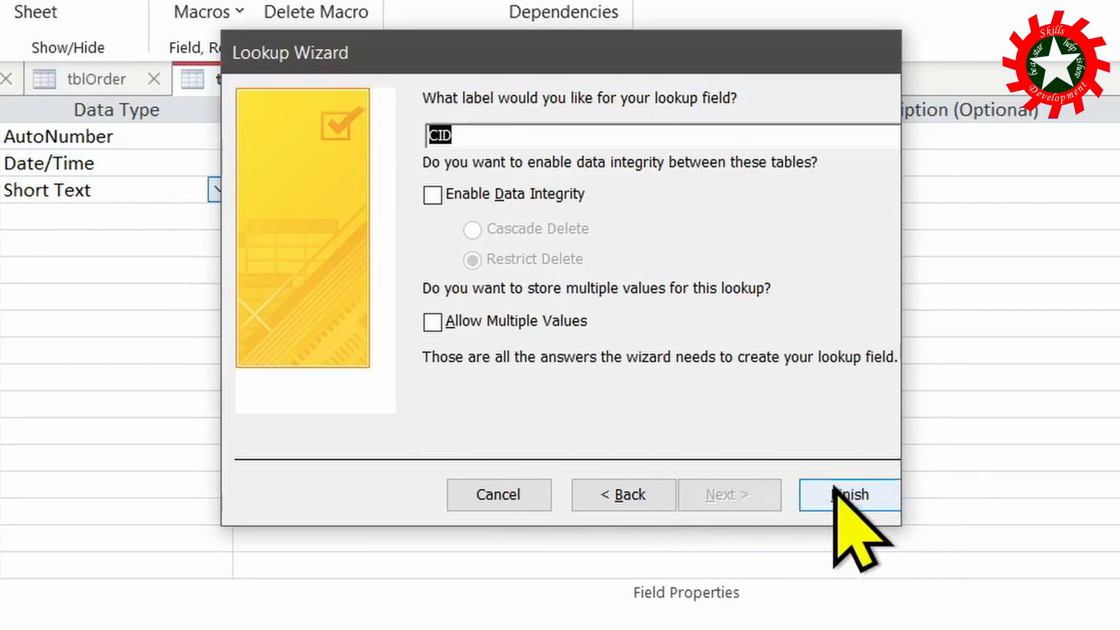
pyautogui.click(839, 503)
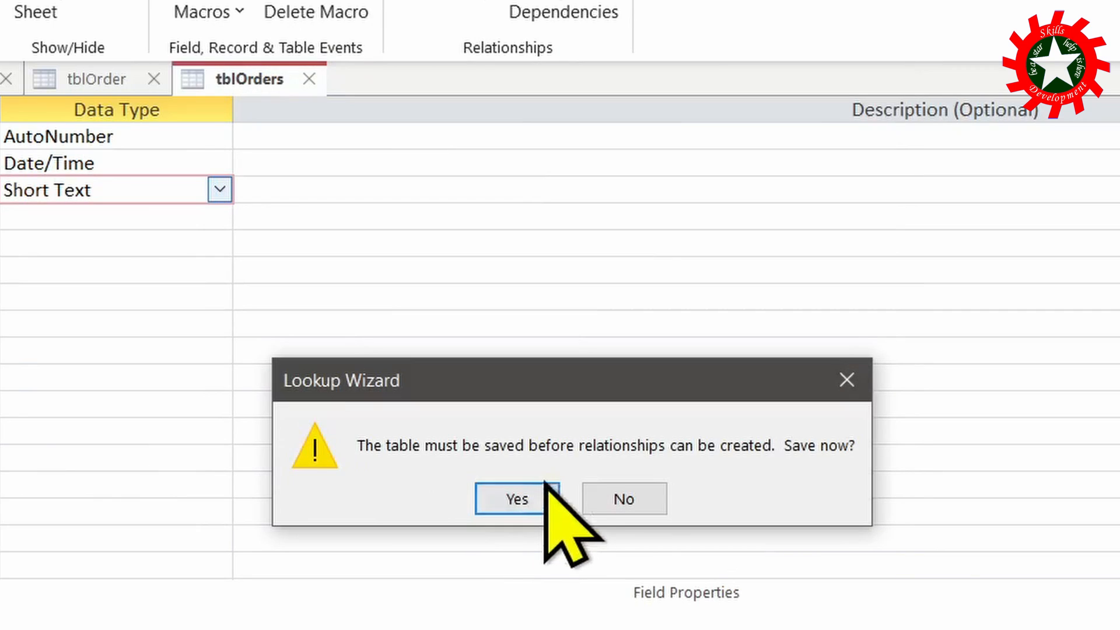
pyautogui.click(525, 495)
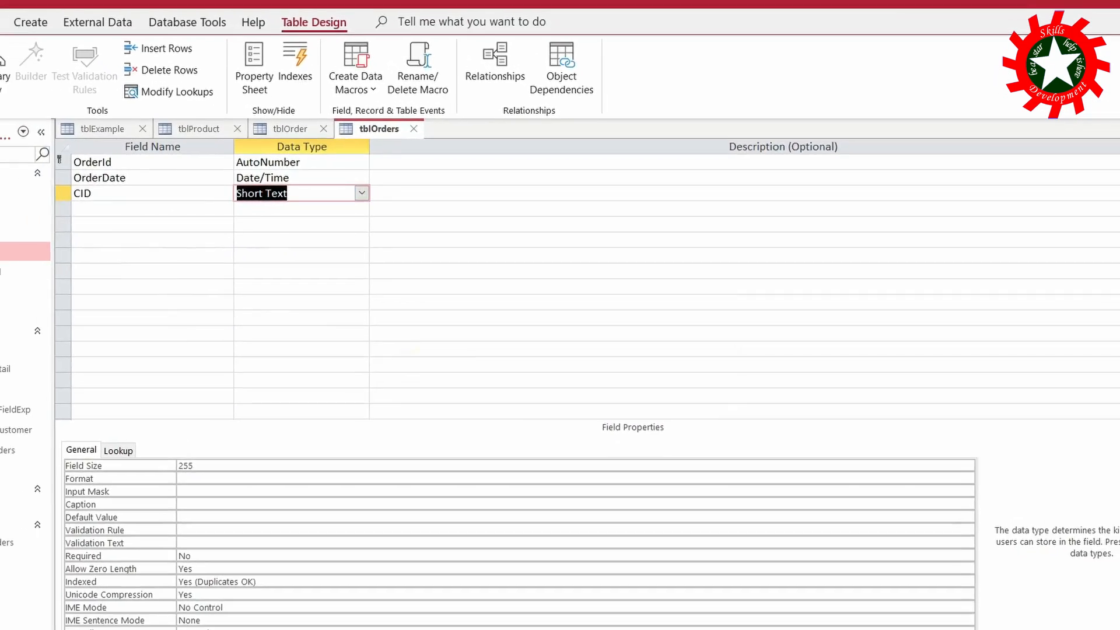
# - Open tblOrders in datasheet view and examine the customer choices listed for CID in the new record
pyautogui.click(68, 82)
pyautogui.click(341, 169)
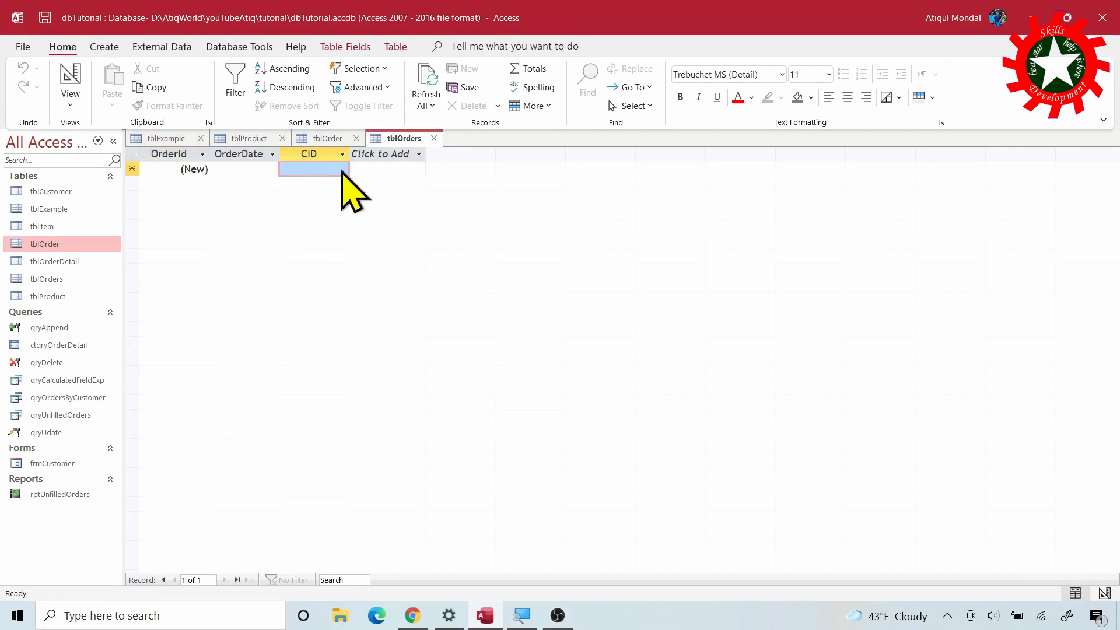
pyautogui.click(331, 168)
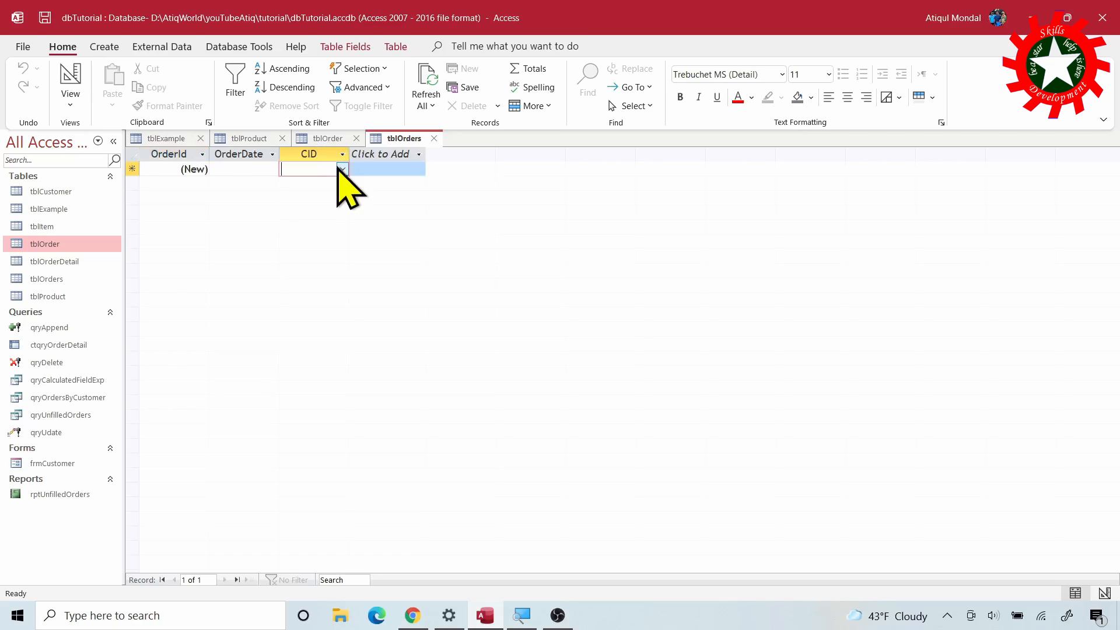
pyautogui.click(342, 168)
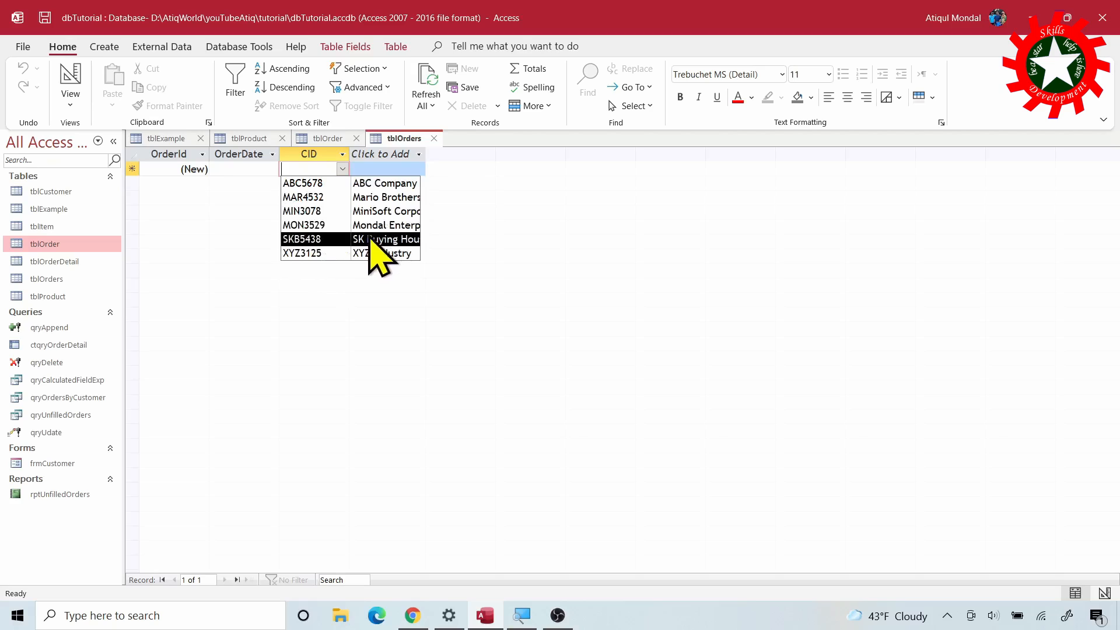
# - Choose the Mondal customer as the CID of the new tblOrders record, and return to the table's design
pyautogui.click(333, 226)
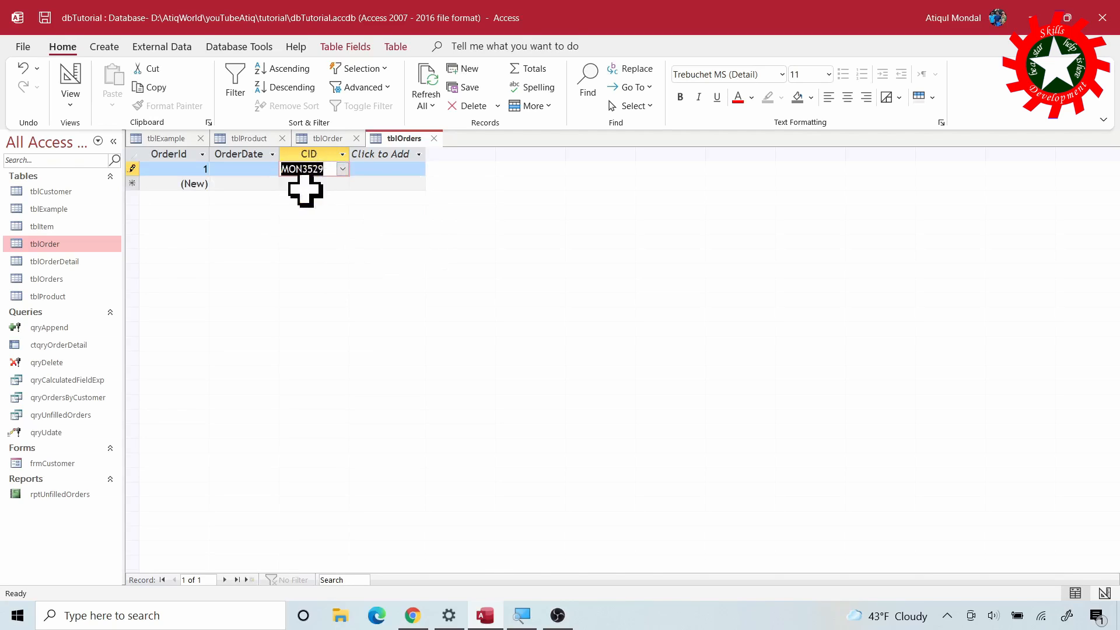
pyautogui.click(70, 82)
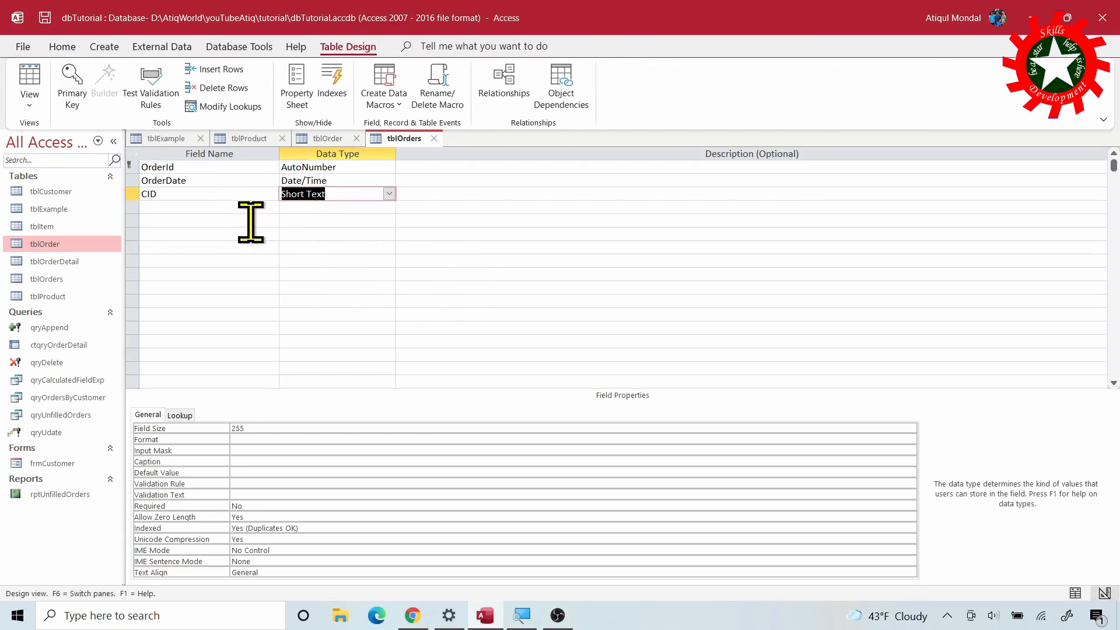
# - Add a PID field below CID and run the Lookup Wizard on it, getting the values from a table or query
pyautogui.click(222, 210)
pyautogui.press('F6')
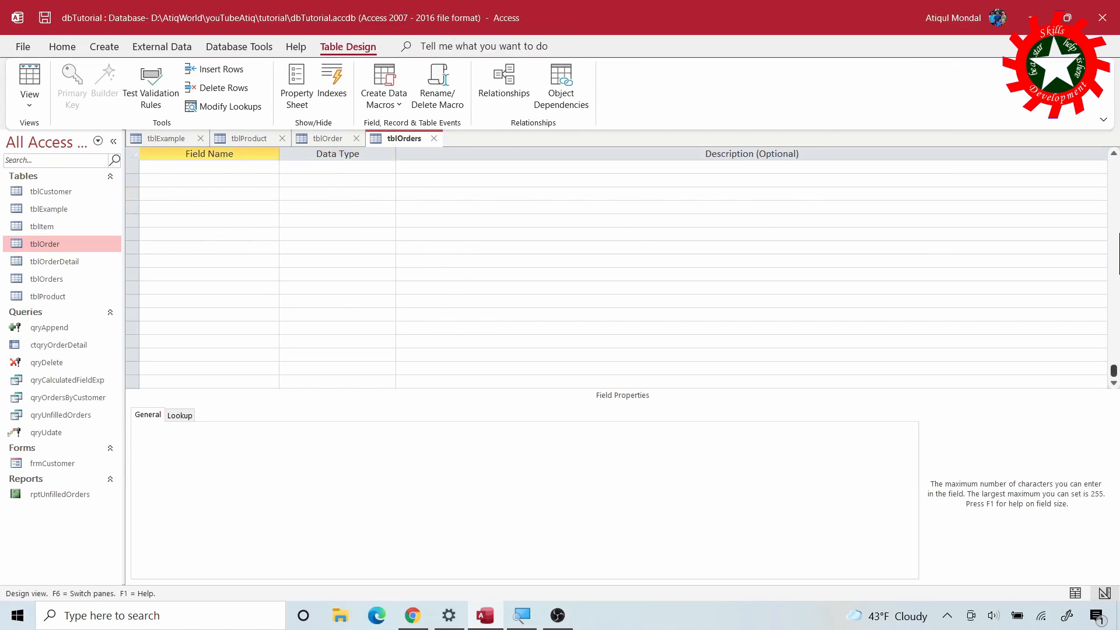
pyautogui.scroll(10, 954, 260)
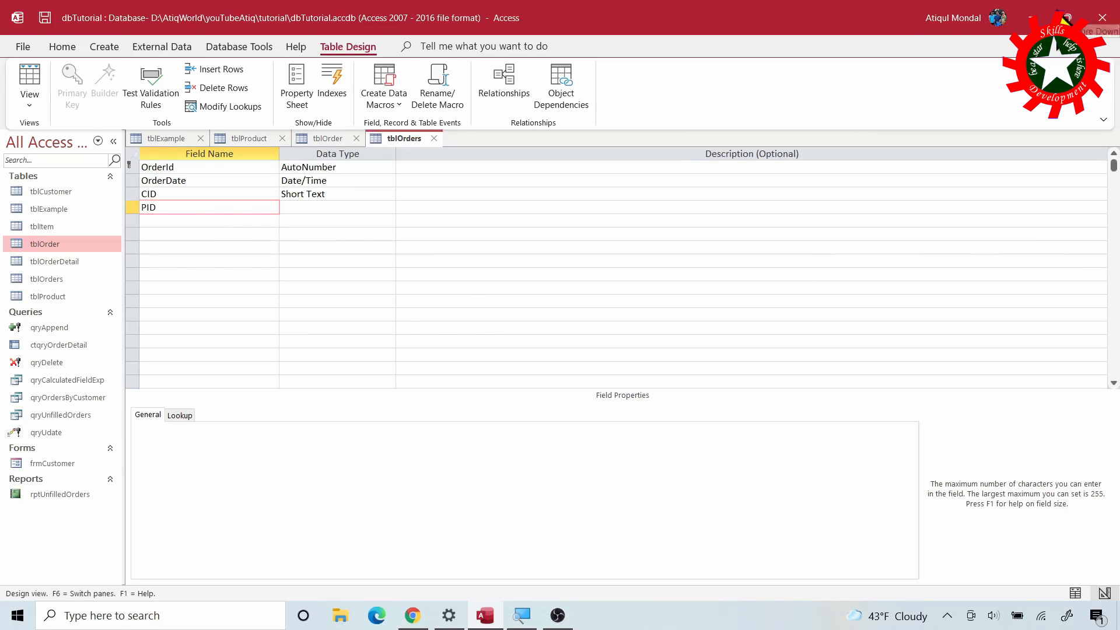
pyautogui.click(381, 208)
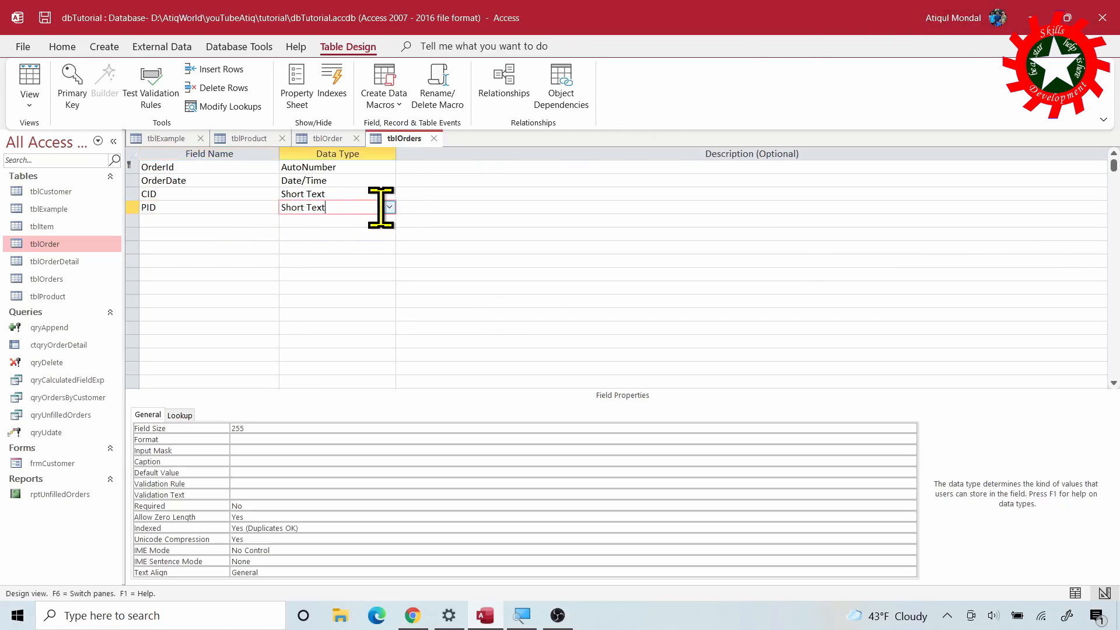
pyautogui.click(391, 208)
pyautogui.click(328, 395)
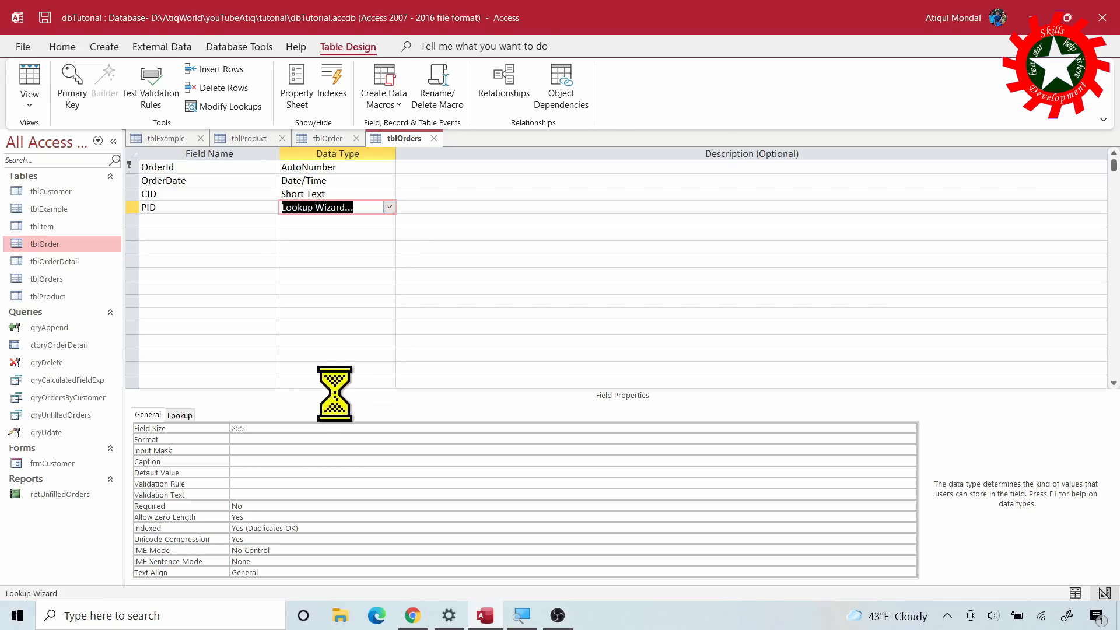
pyautogui.click(643, 346)
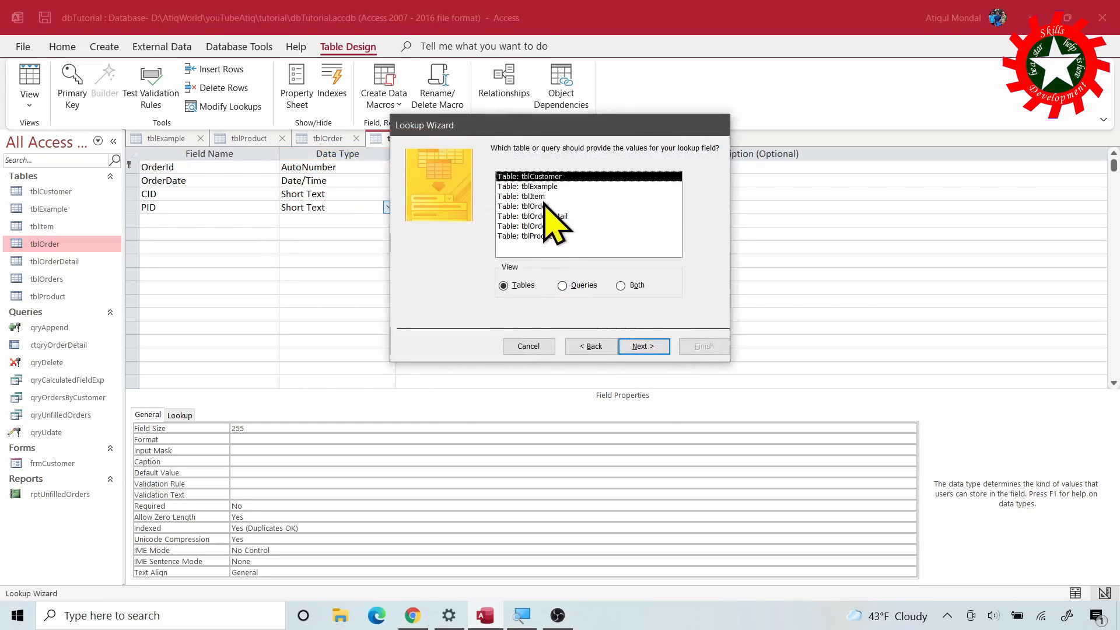
# - Use tblProduct as the lookup source and include its ProductId and ProductName fields
pyautogui.click(537, 236)
pyautogui.click(644, 346)
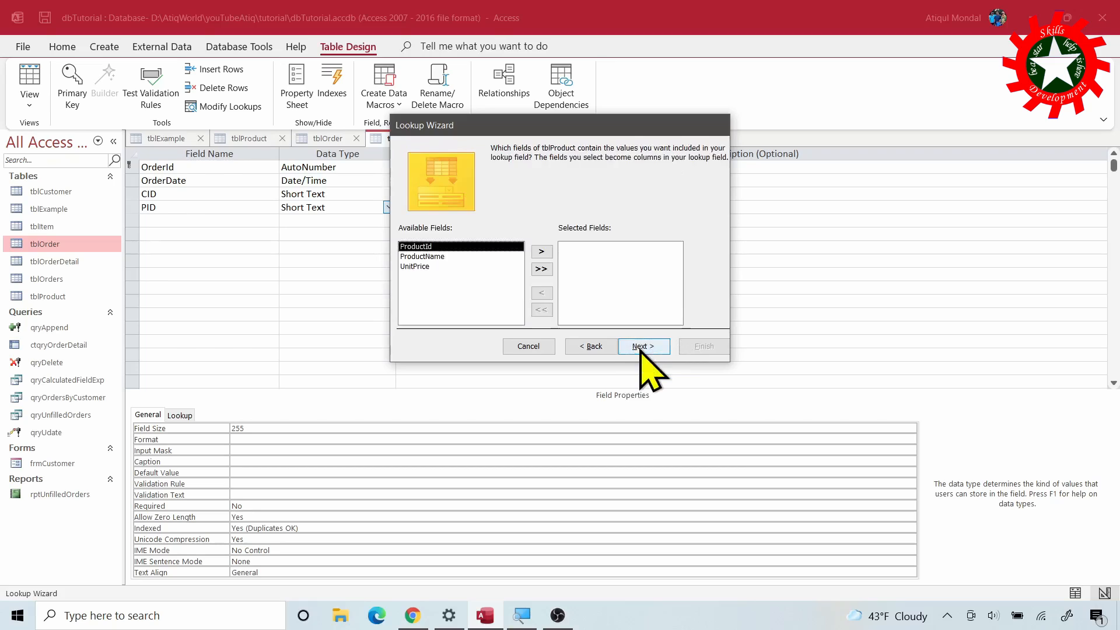
pyautogui.click(541, 251)
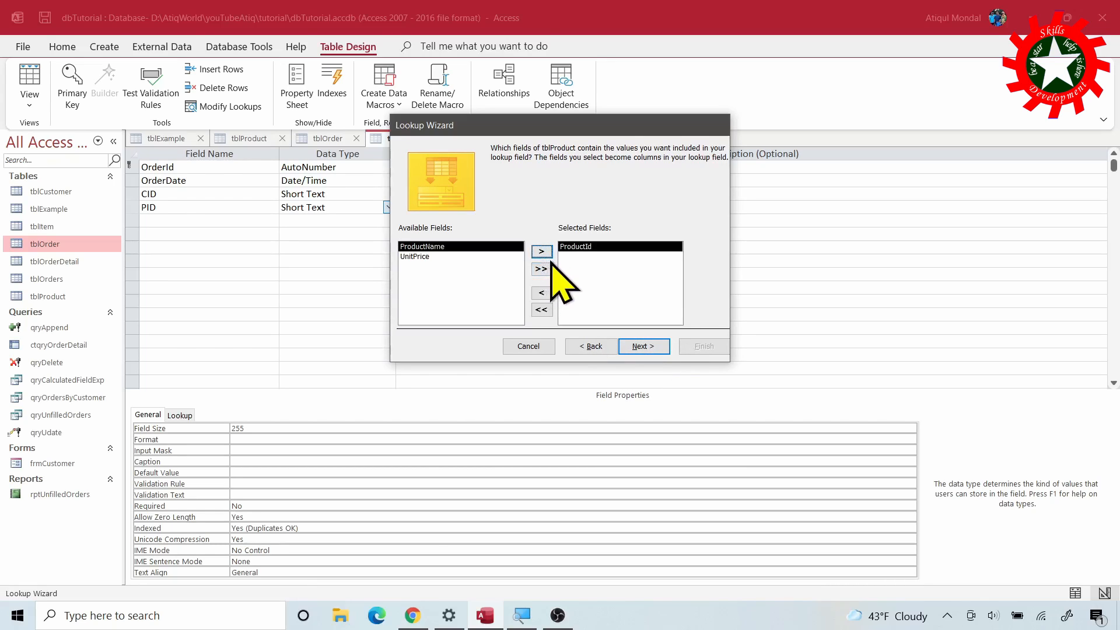
pyautogui.click(542, 251)
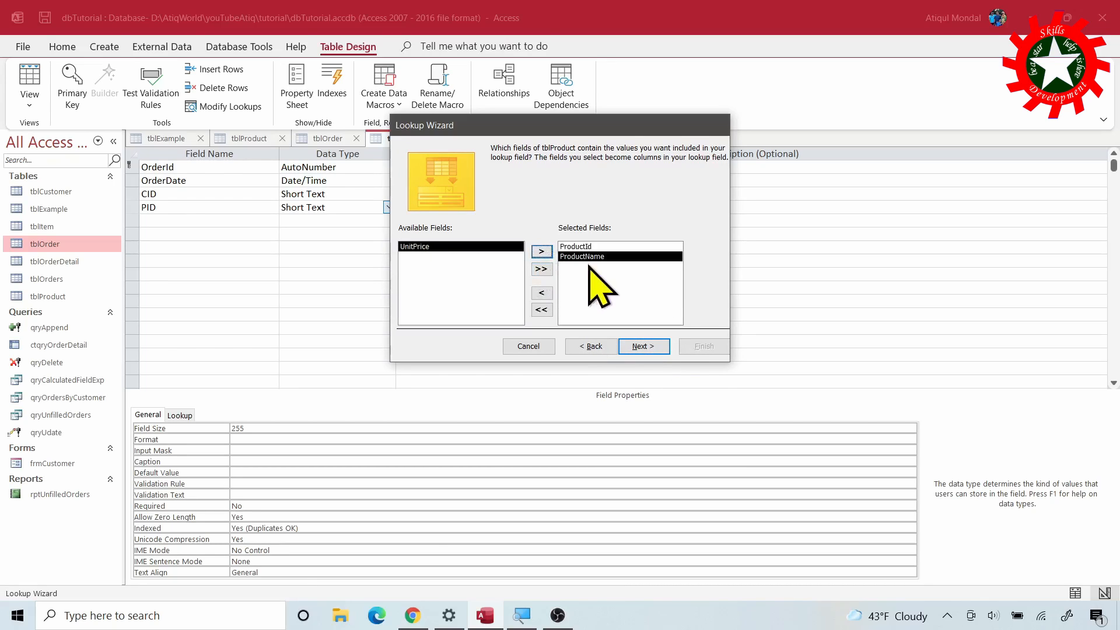
pyautogui.click(644, 345)
# - Sort the product lookup list by ProductName in ascending order and show the key column
pyautogui.click(519, 196)
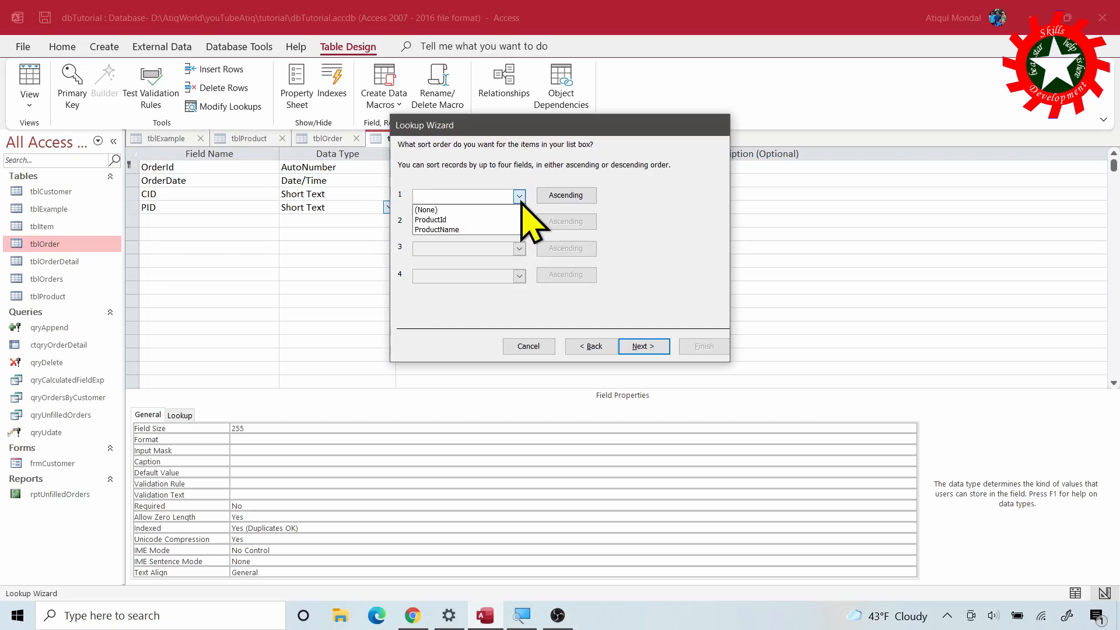
pyautogui.click(461, 230)
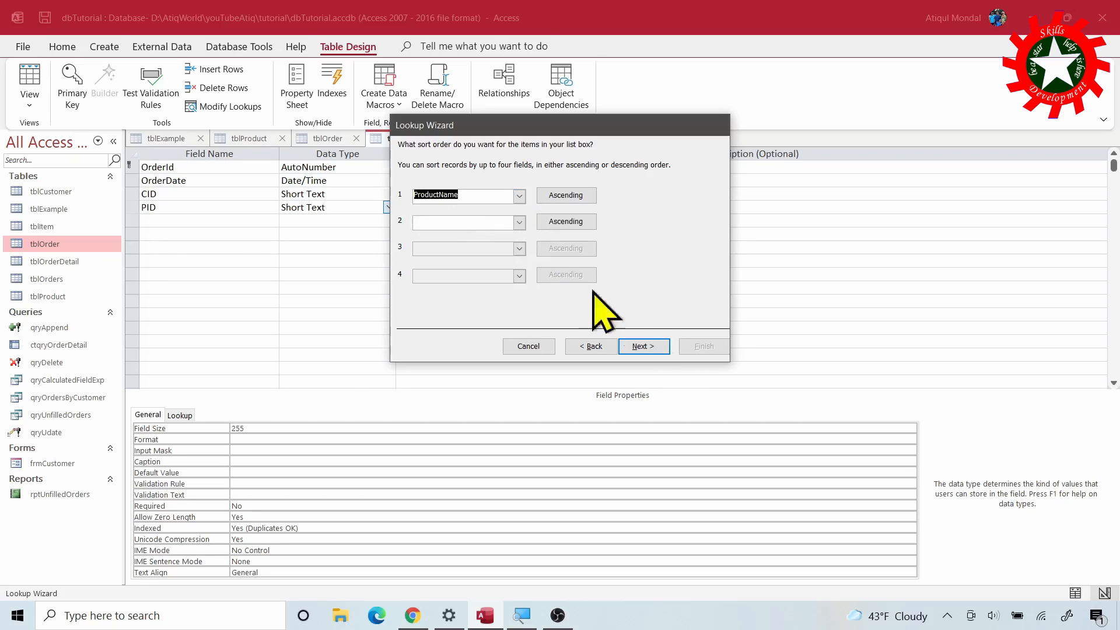
pyautogui.click(644, 346)
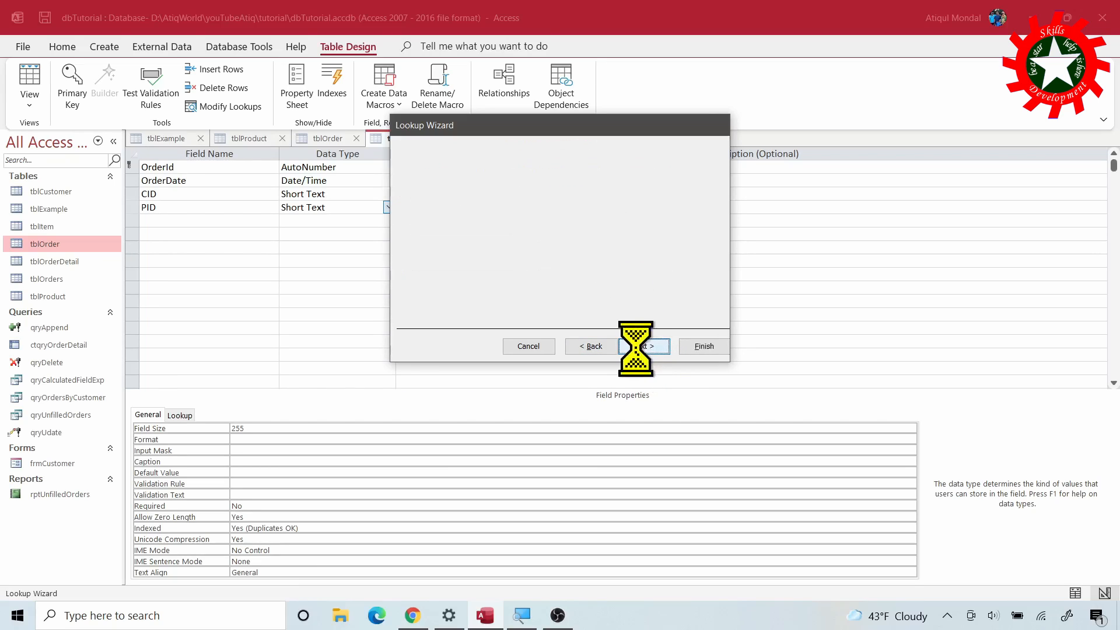
pyautogui.click(403, 204)
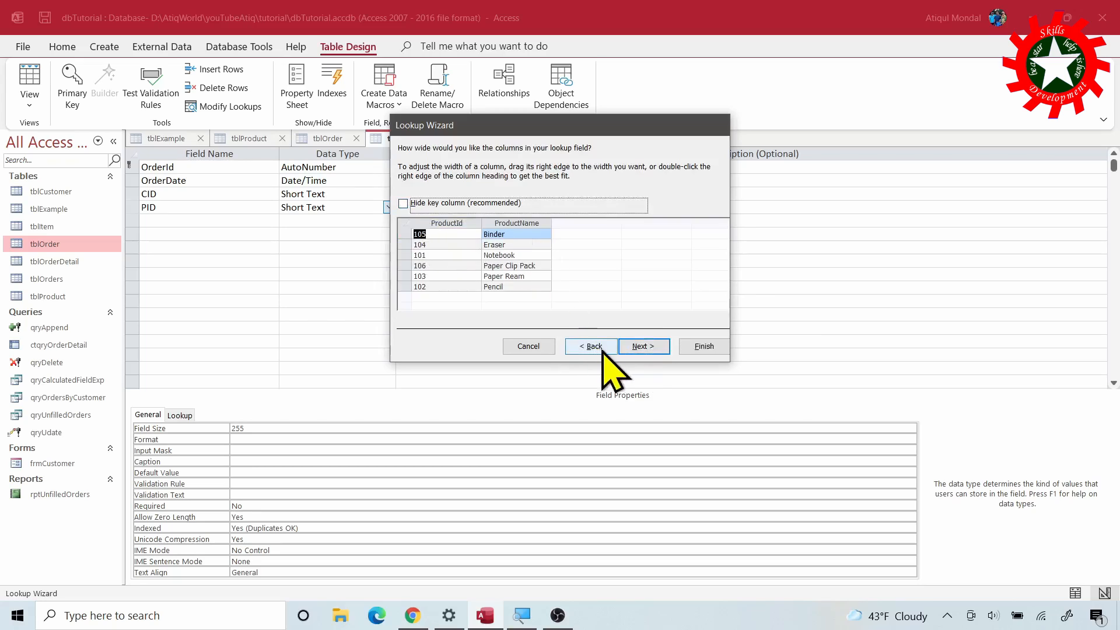
pyautogui.click(644, 347)
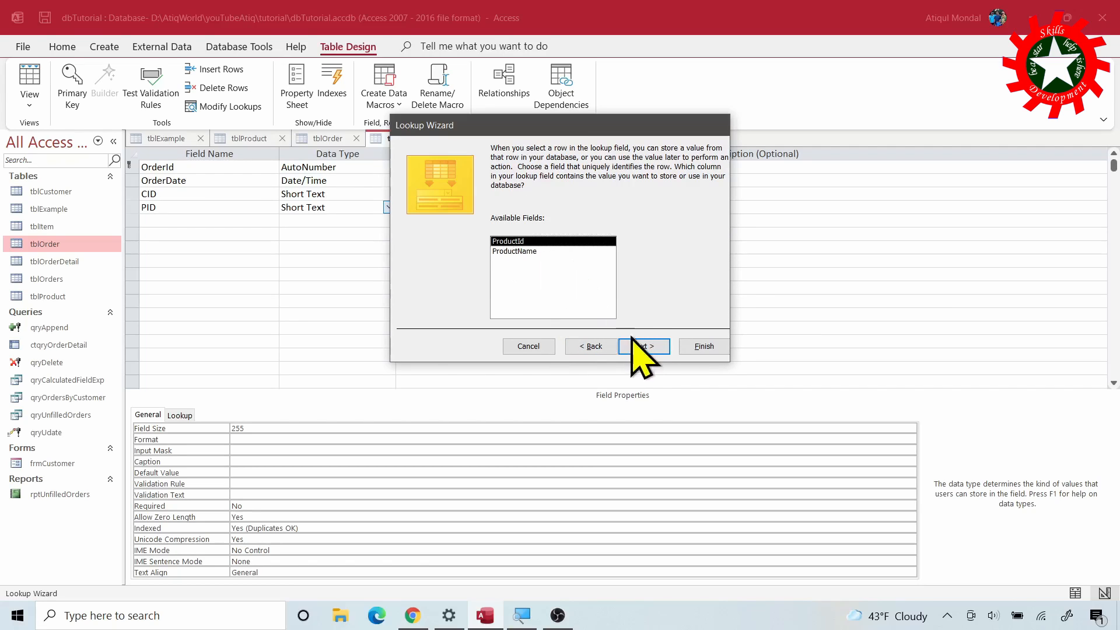
# - Store the ProductId value for the lookup, keep the label PID, and finish the wizard, saving the table
pyautogui.click(639, 346)
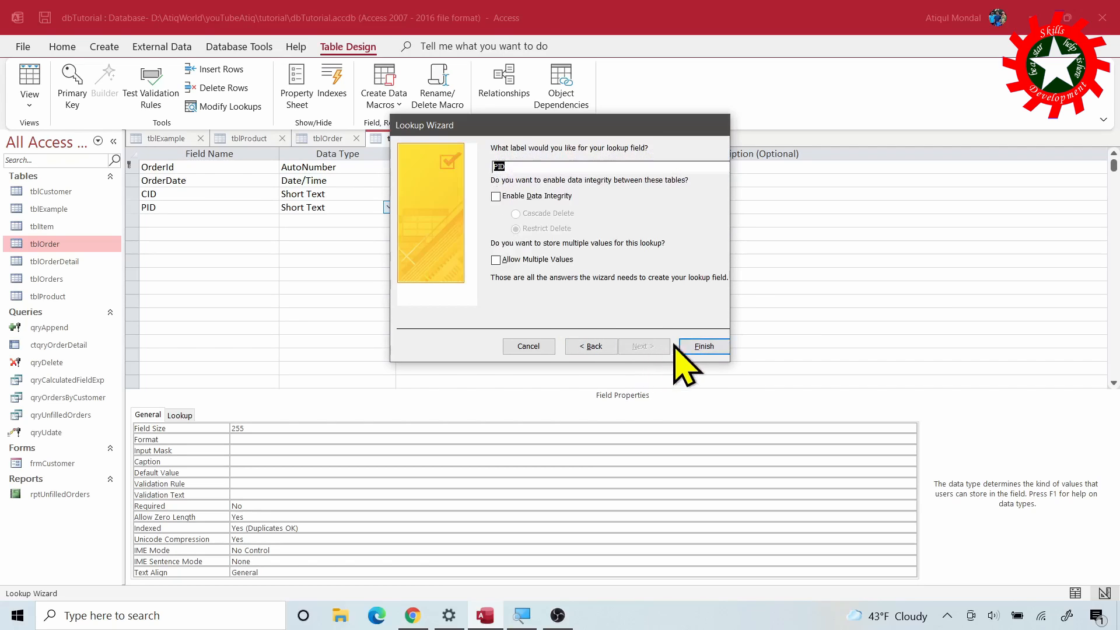
pyautogui.click(704, 346)
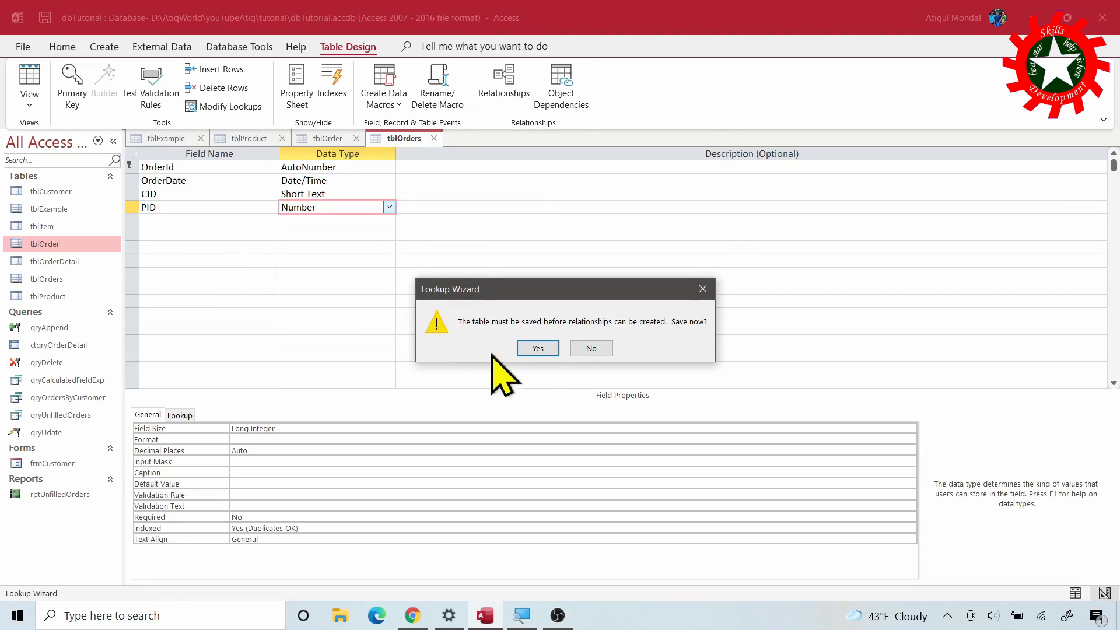
pyautogui.click(545, 348)
# - Check the columns of tblOrder, and add a UnitSold field with the Number data type to tblOrders
pyautogui.click(320, 140)
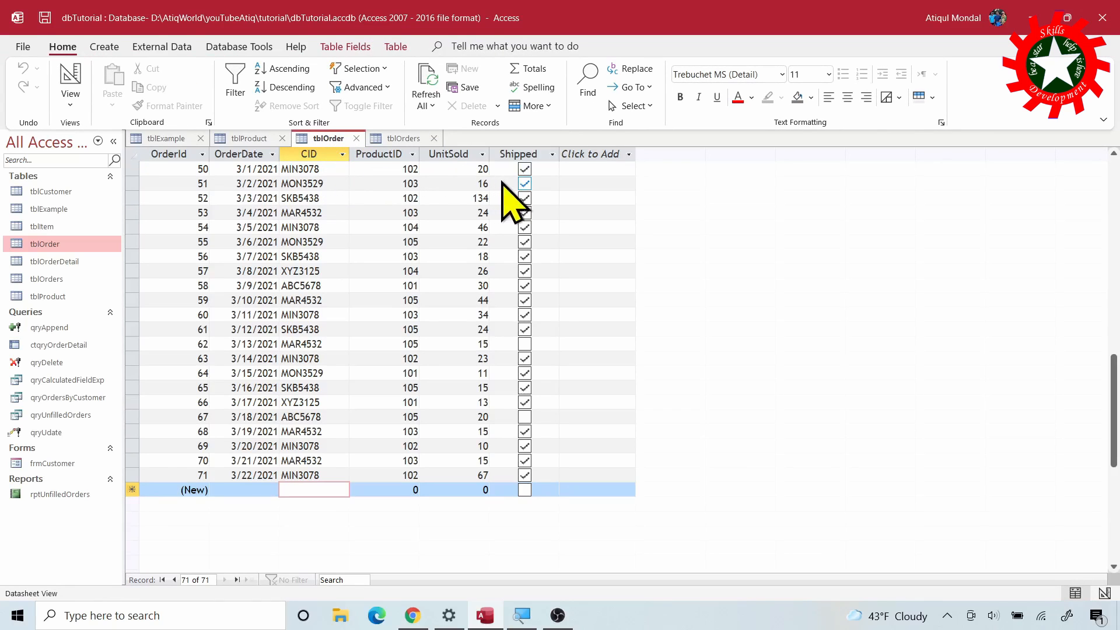
pyautogui.click(392, 139)
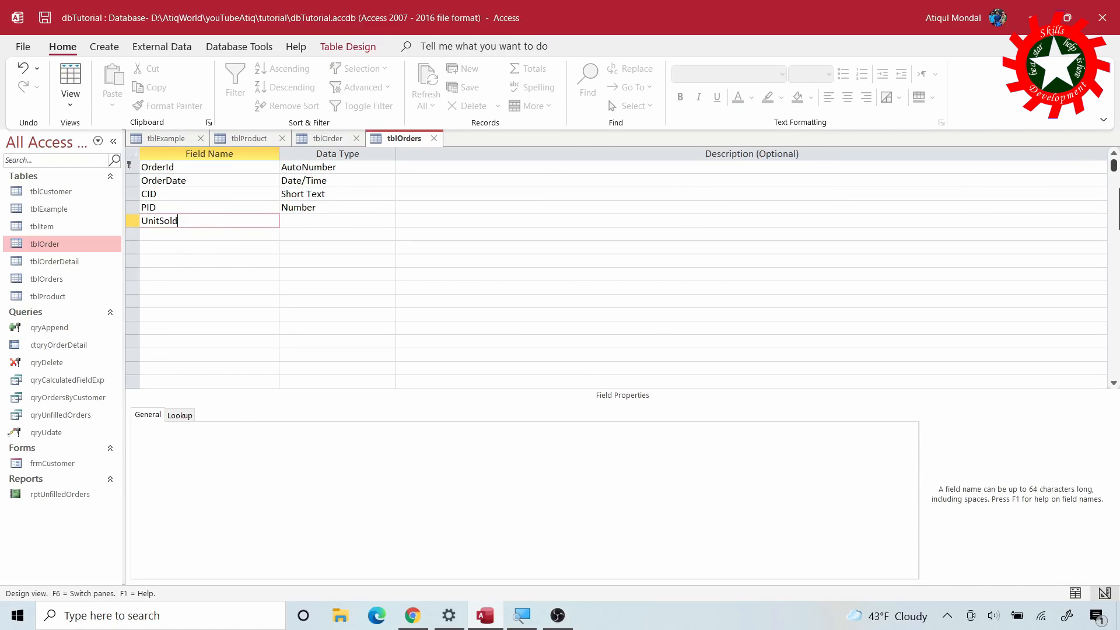
pyautogui.press('Tab')
pyautogui.write('n')
pyautogui.press('Tab')
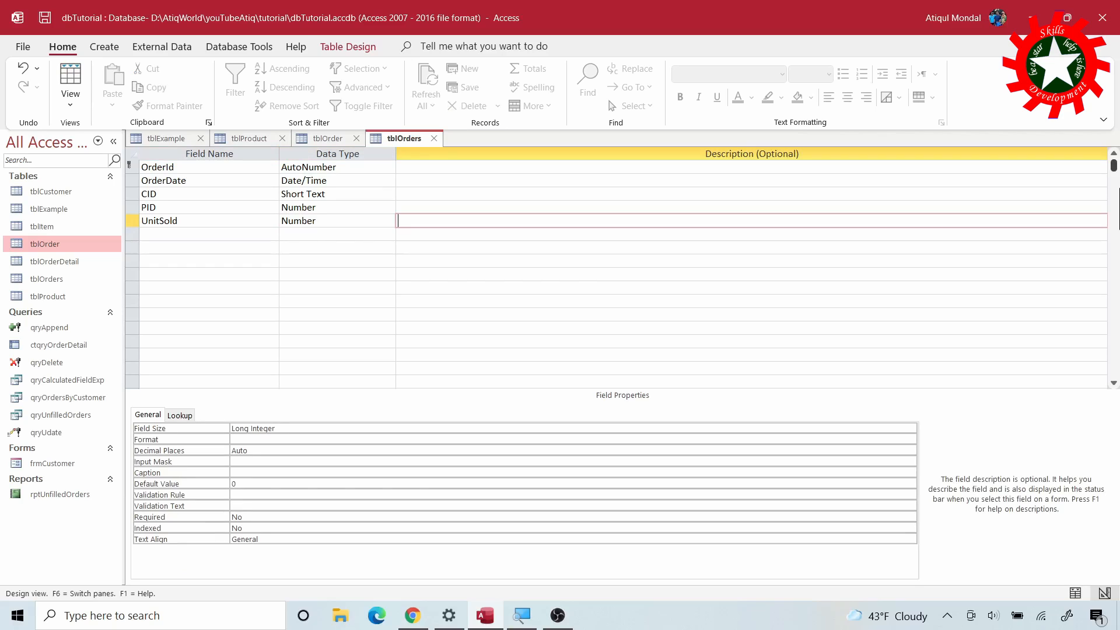
pyautogui.click(323, 222)
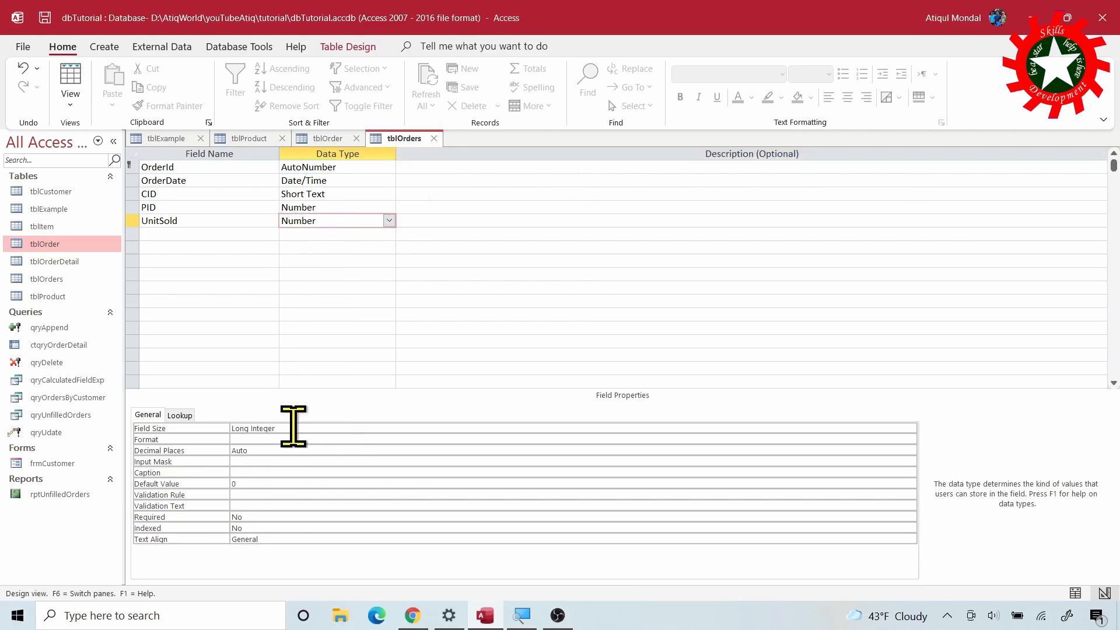
# - Add a Shipped field with the Yes/No data type below UnitSold
pyautogui.click(179, 235)
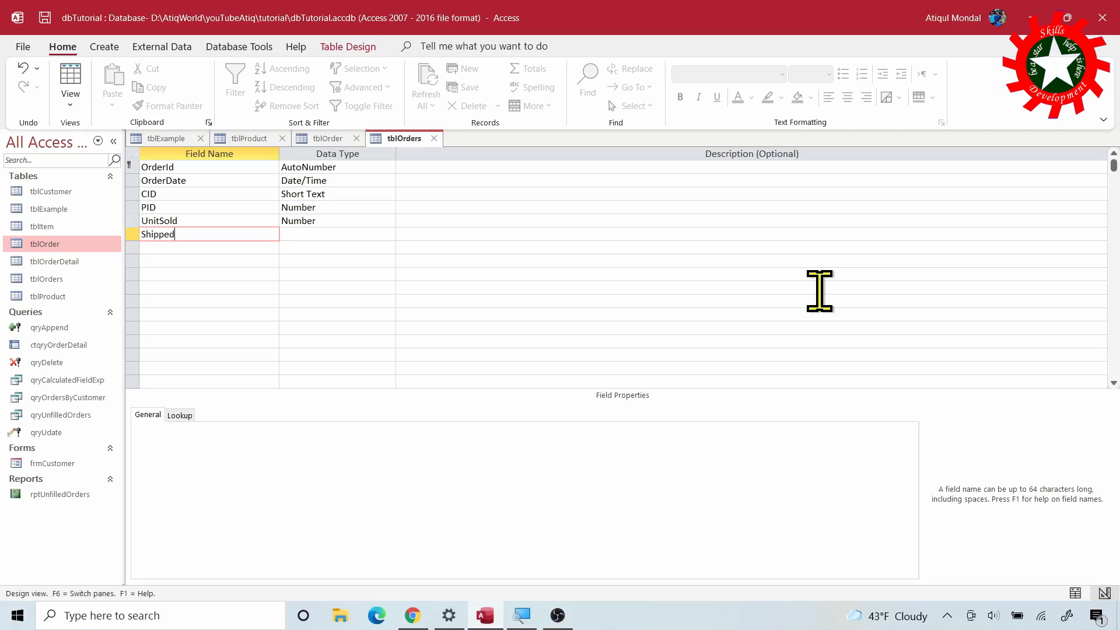
pyautogui.press('Tab')
pyautogui.press('Tab')
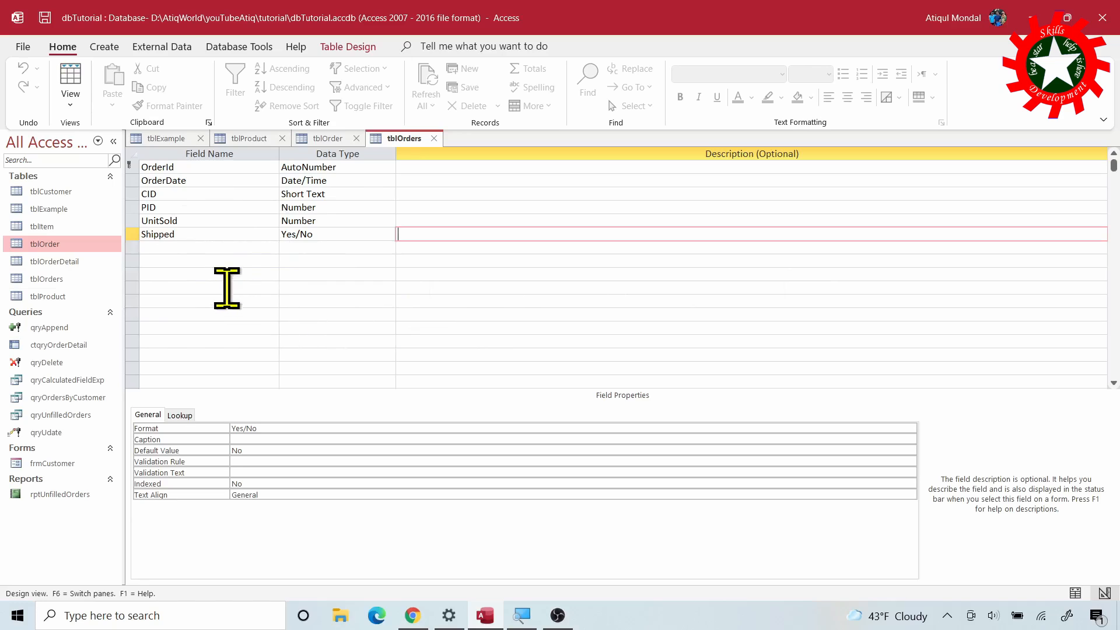
# - Close tblOrders with its design changes saved, and close tblOrder, tblProduct and tblExample
pyautogui.click(433, 139)
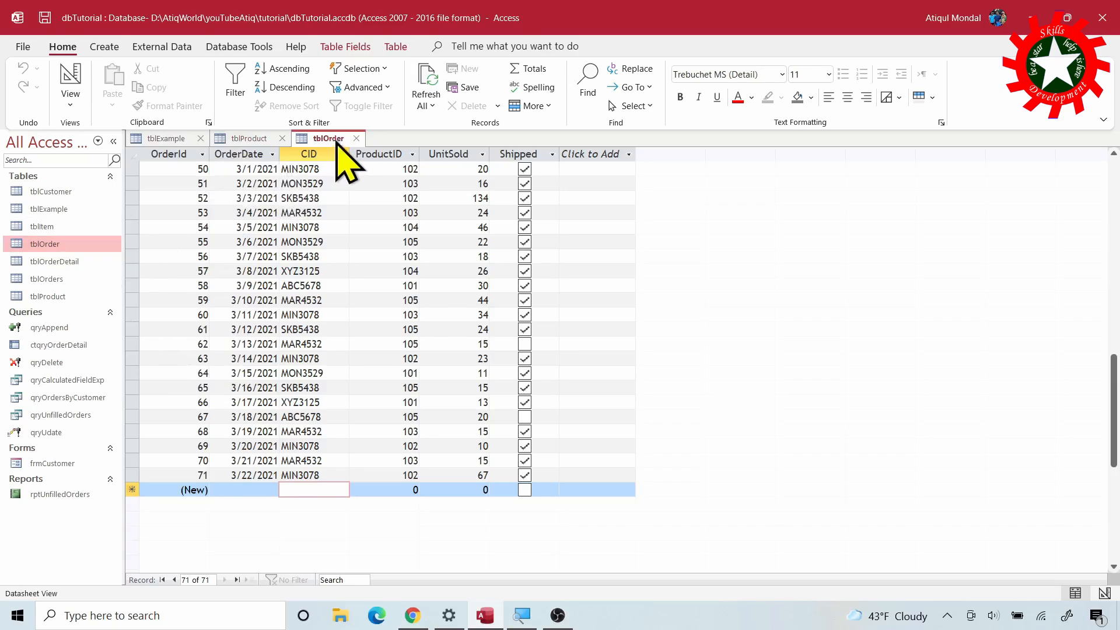
pyautogui.click(356, 138)
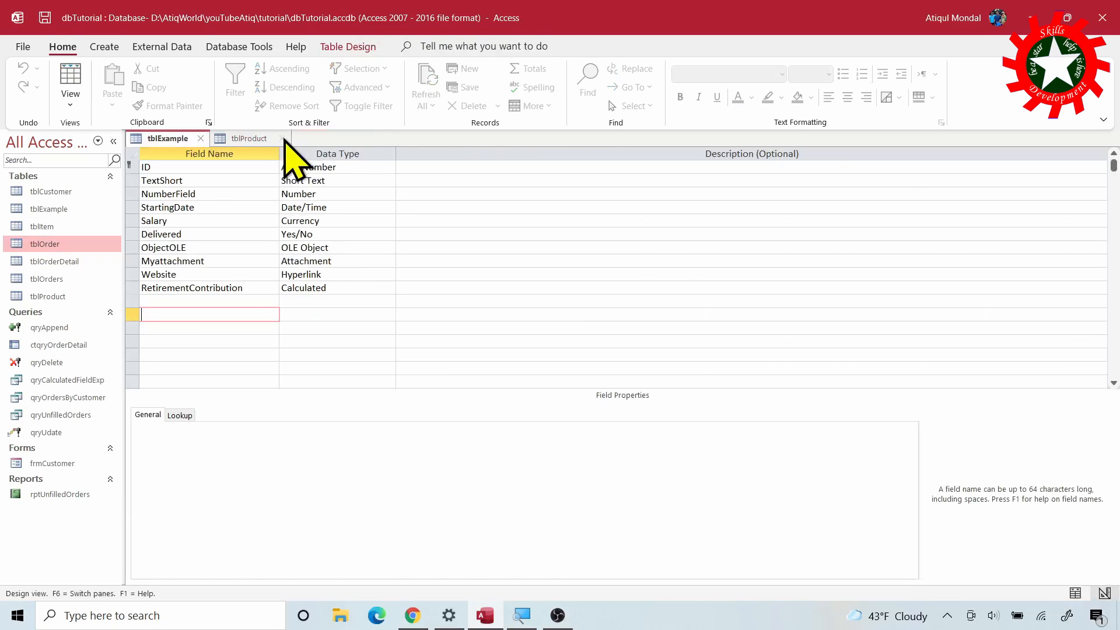
pyautogui.click(281, 139)
pyautogui.click(202, 138)
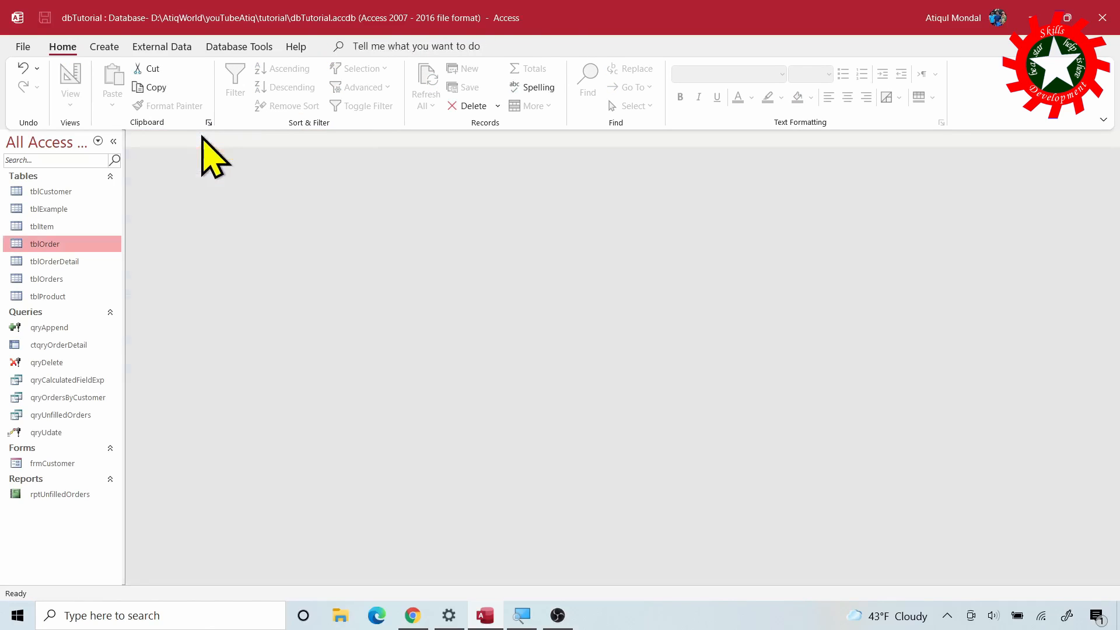
# - Create a new query in design view and make it an append query targeting tblOrders in the current database
pyautogui.click(102, 46)
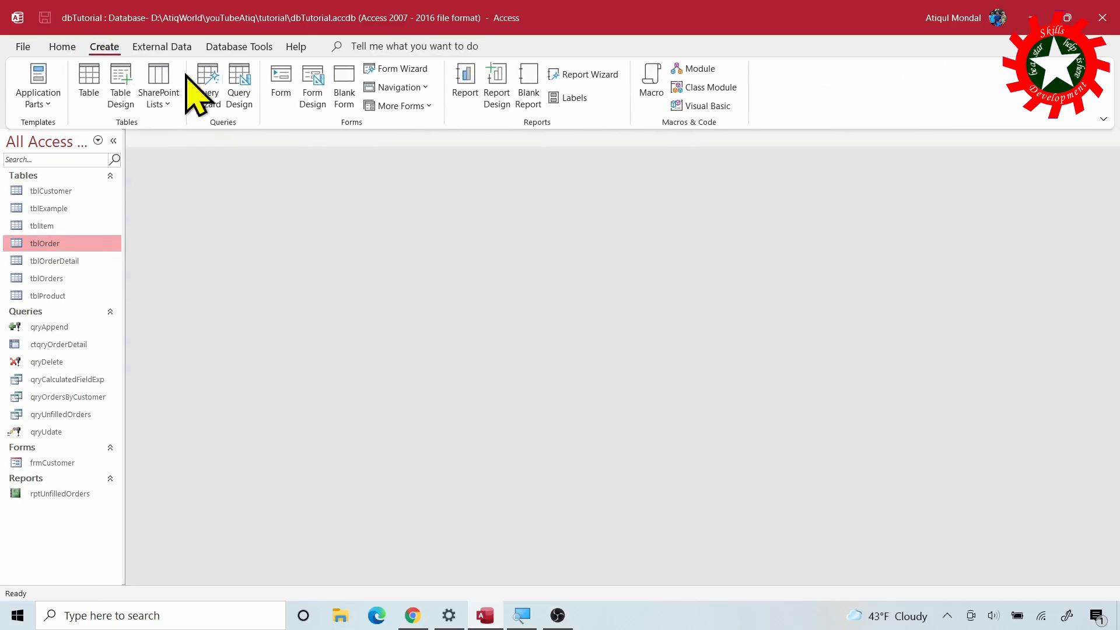
pyautogui.click(238, 93)
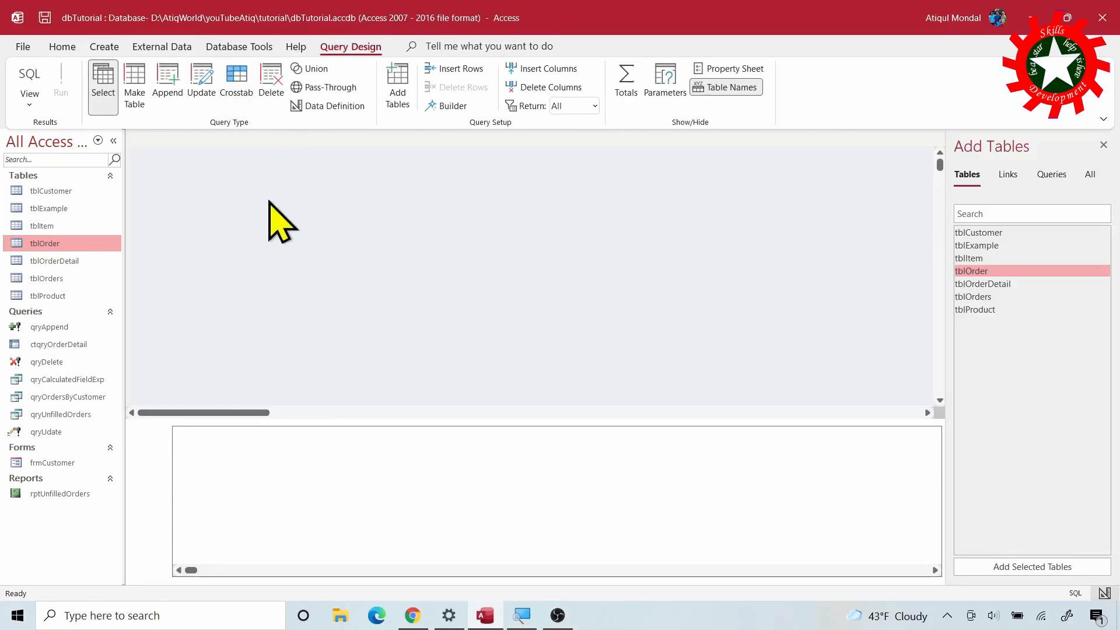
pyautogui.click(165, 84)
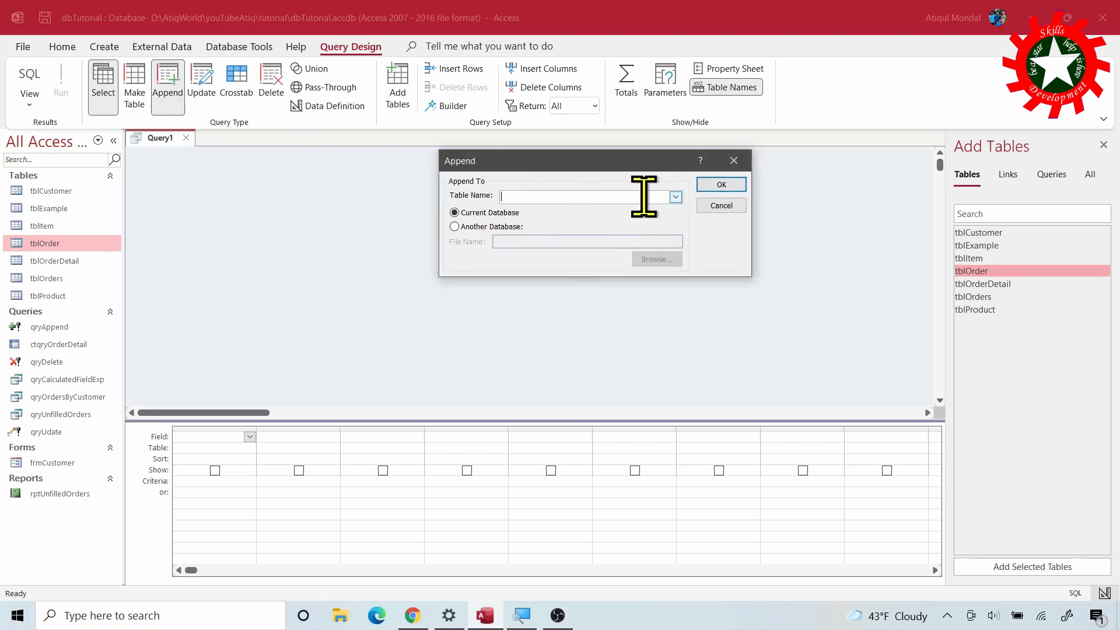
pyautogui.click(675, 197)
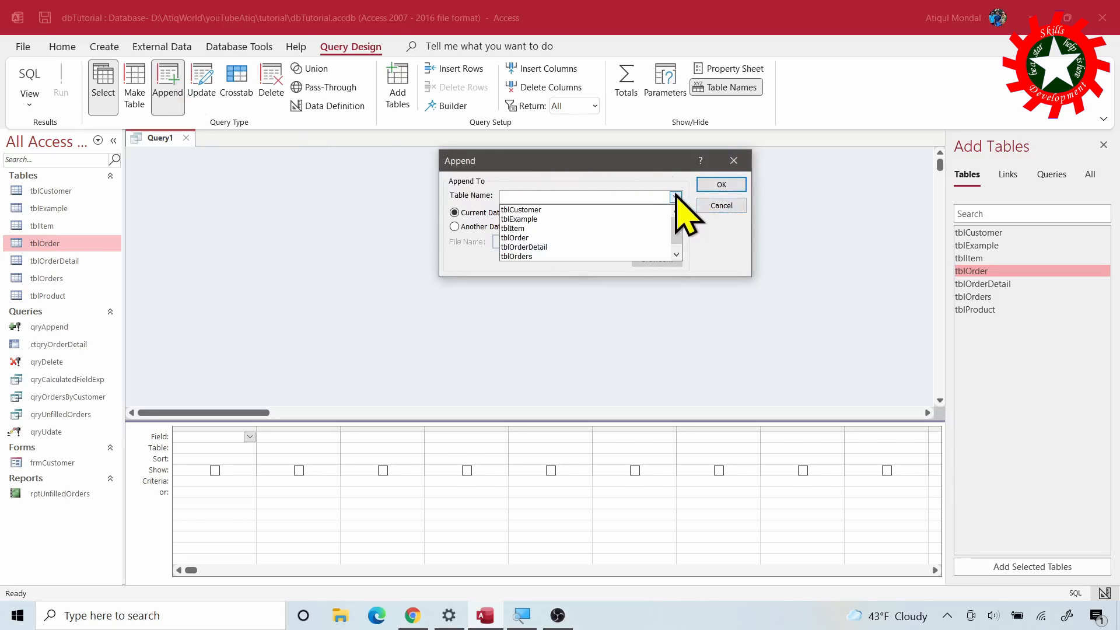
pyautogui.click(519, 257)
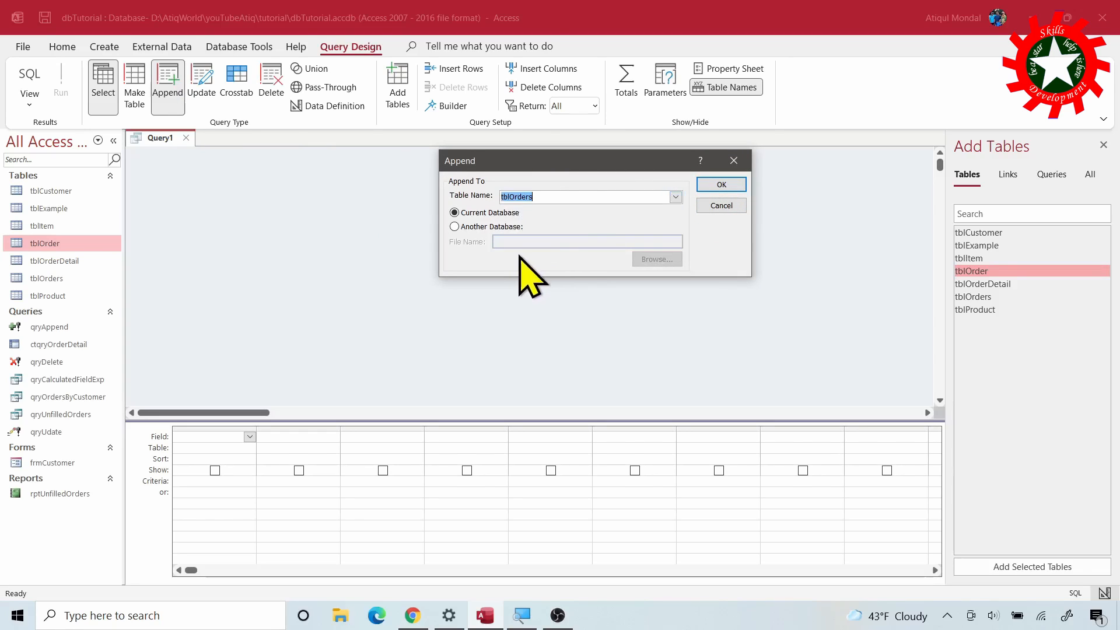
pyautogui.click(721, 184)
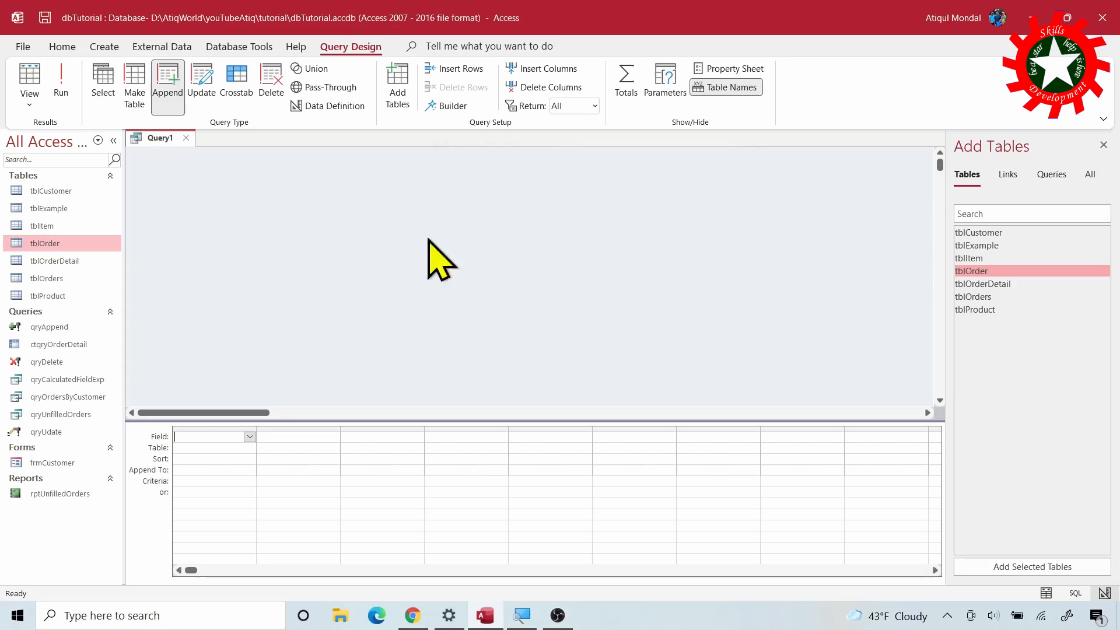
# - Add tblOrder to the append query and place all its fields from OrderId to Shipped in the design grid
pyautogui.doubleClick(1014, 271)
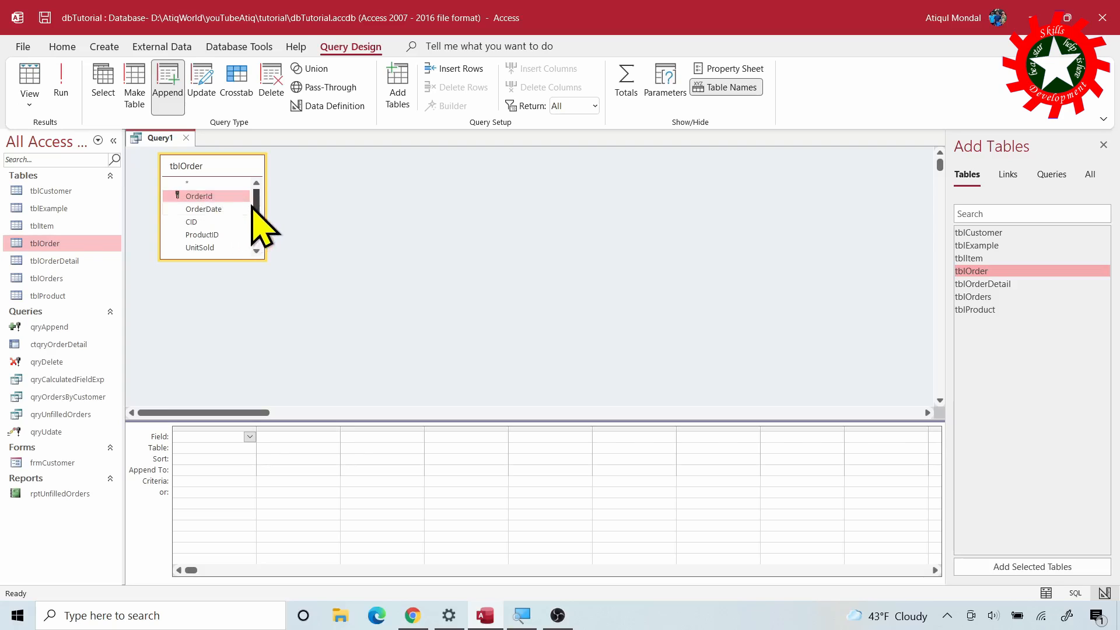
pyautogui.scroll(-1, 257, 204)
pyautogui.keyDown('shift'); pyautogui.click(219, 251); pyautogui.keyUp('shift')
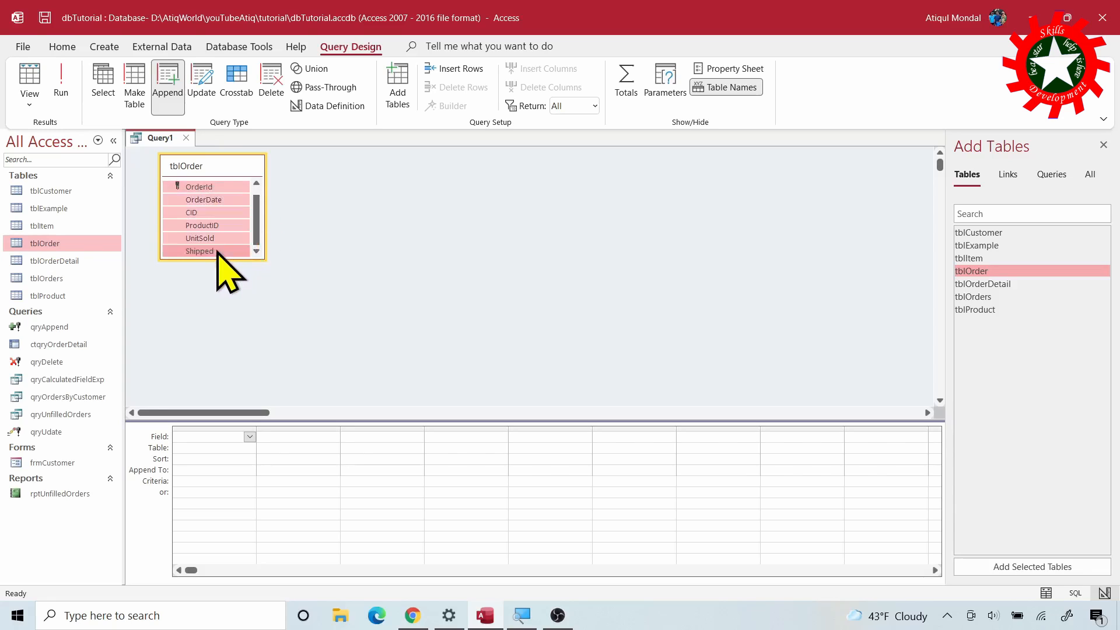
pyautogui.moveTo(213, 210); pyautogui.dragTo(204, 438)
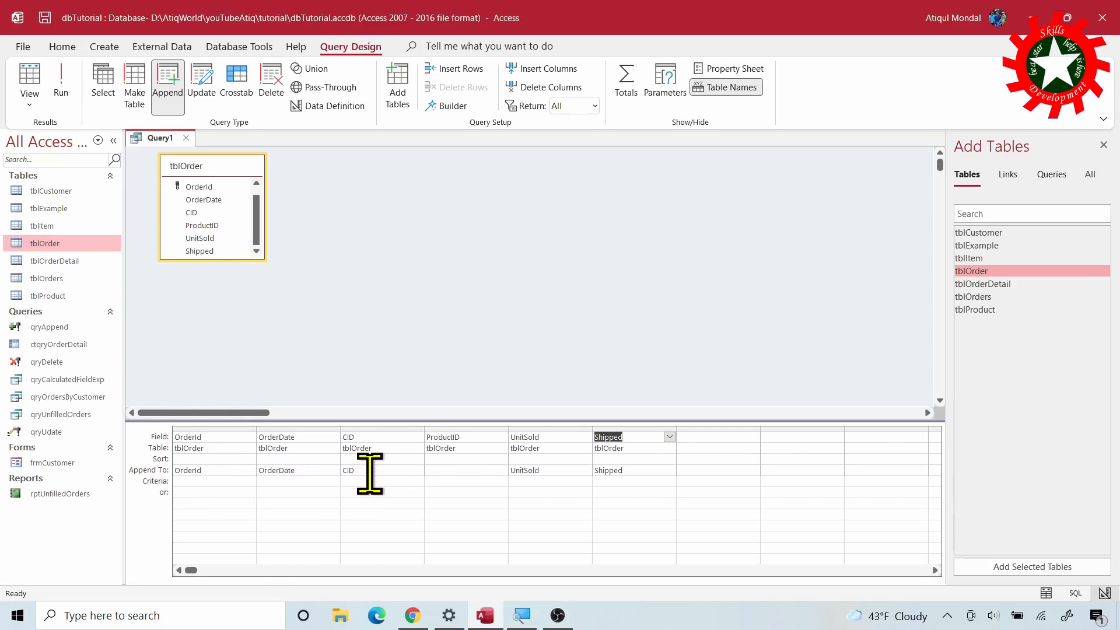
# - Map the ProductID column to append to PID, then run the append query and accept adding the rows
pyautogui.click(448, 470)
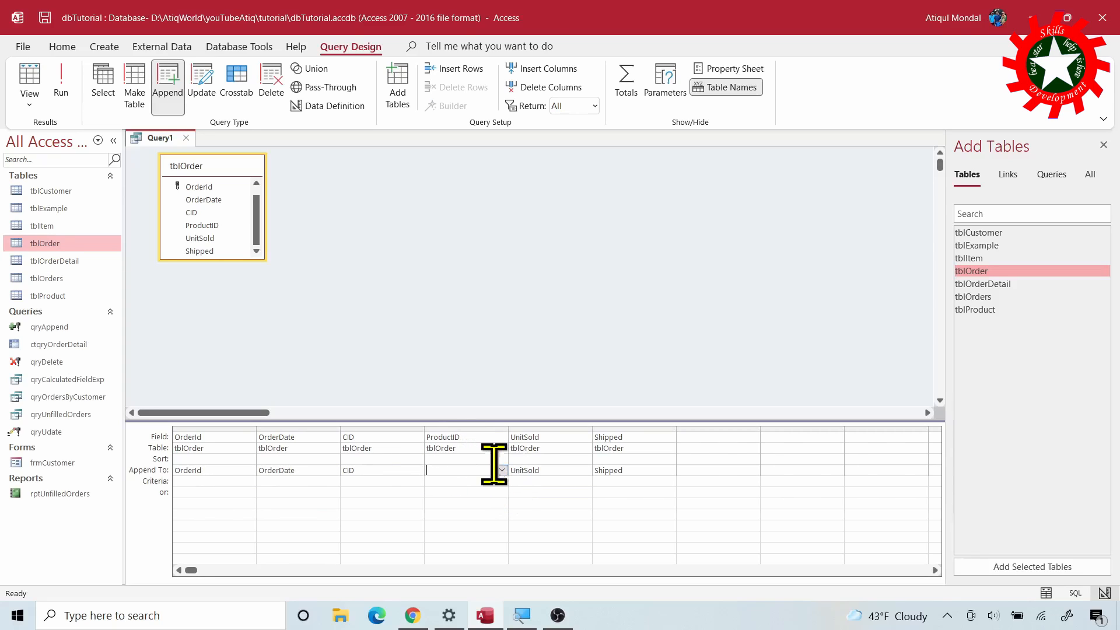
pyautogui.click(501, 469)
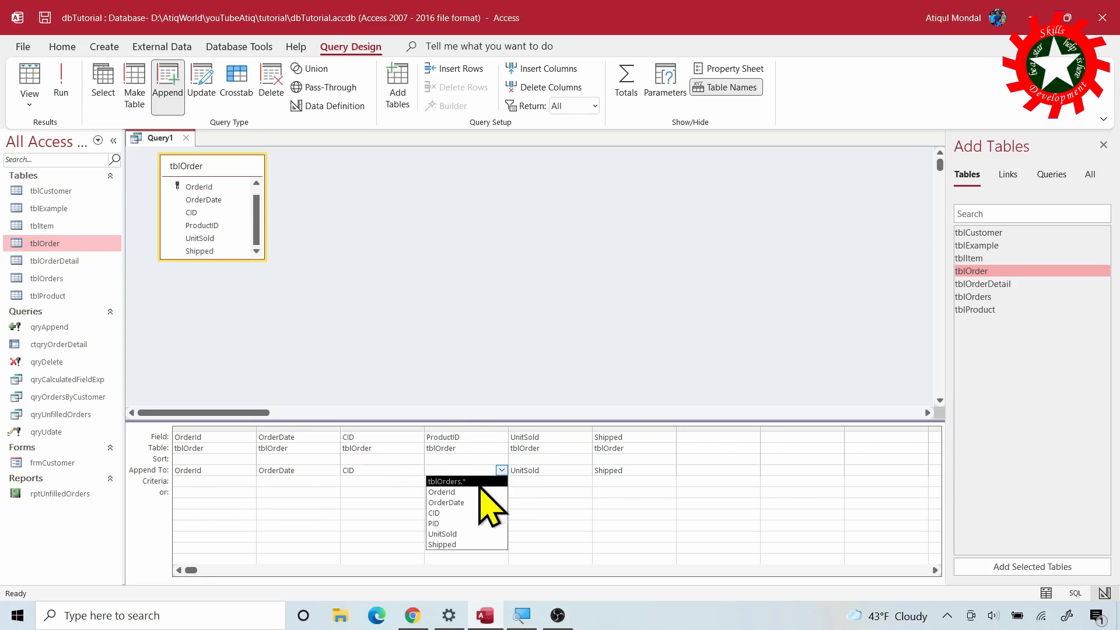
pyautogui.click(469, 520)
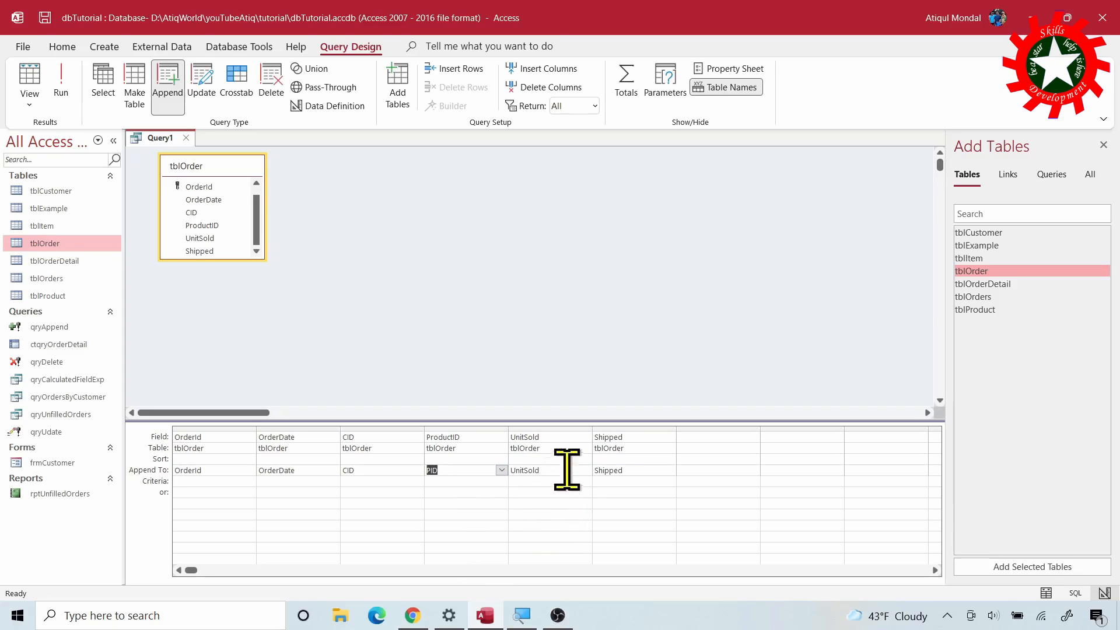
pyautogui.click(364, 296)
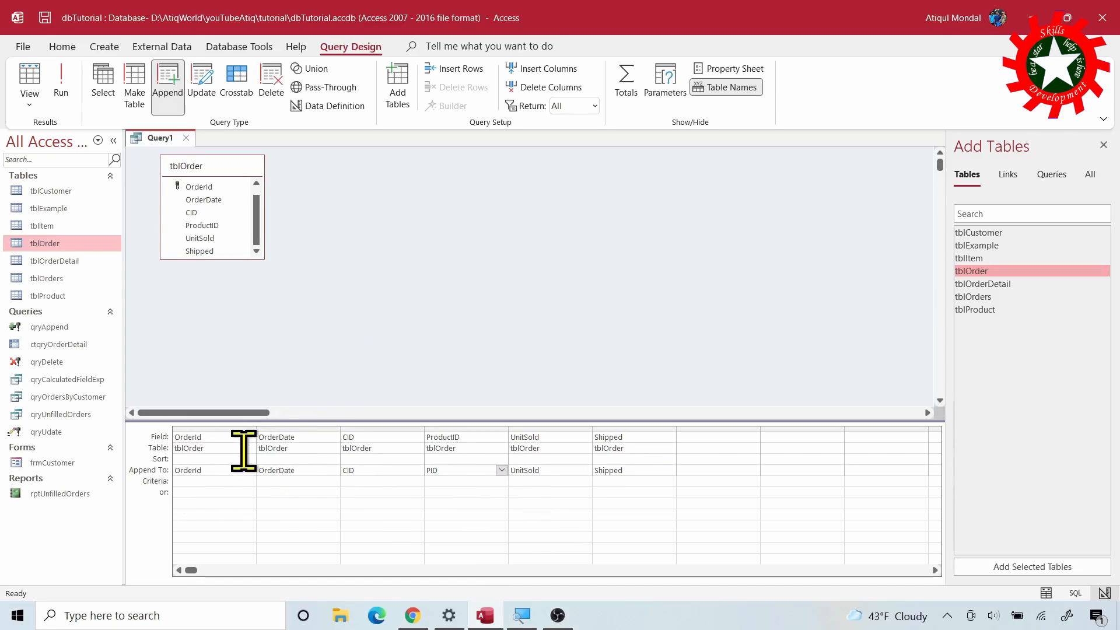
pyautogui.click(59, 82)
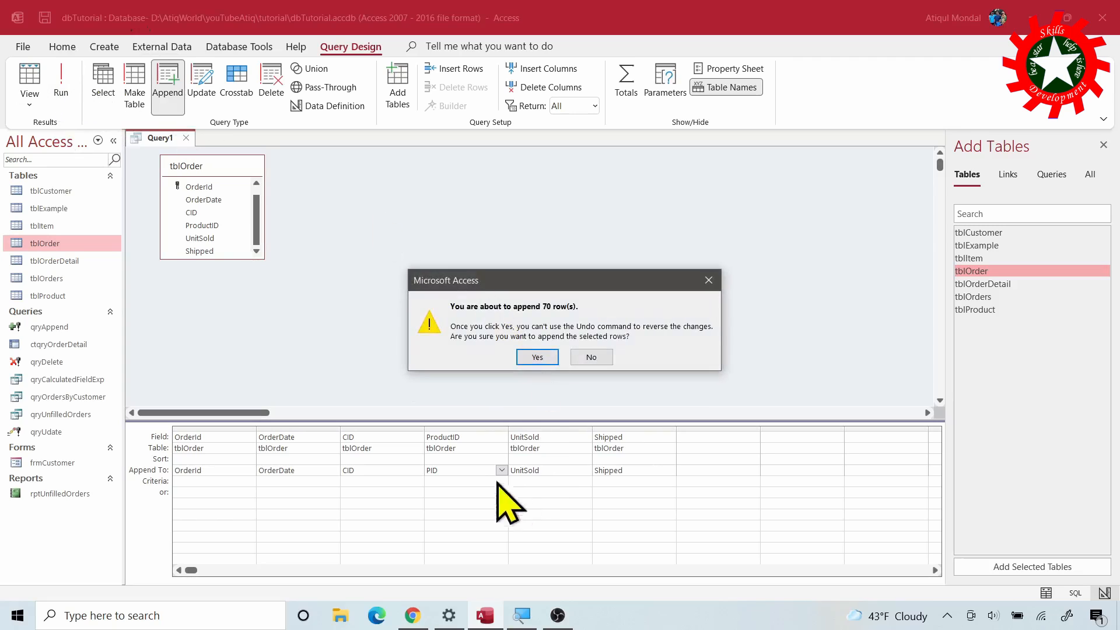
pyautogui.click(537, 357)
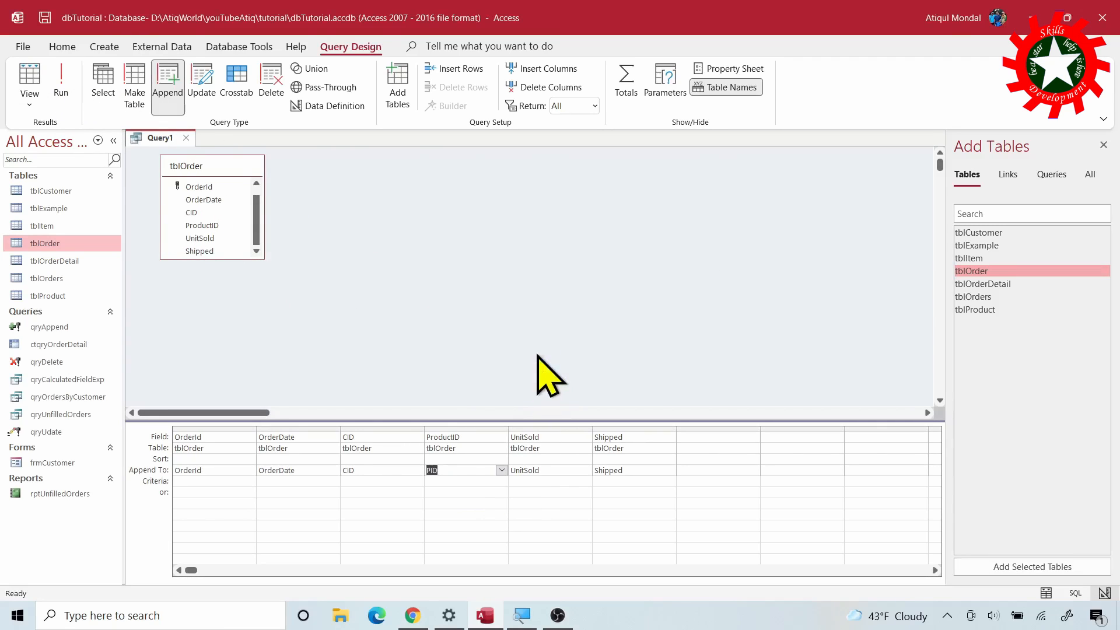
# - Open tblOrders, look through its records and set the first record's OrderDate to 12/6/2021
pyautogui.doubleClick(47, 279)
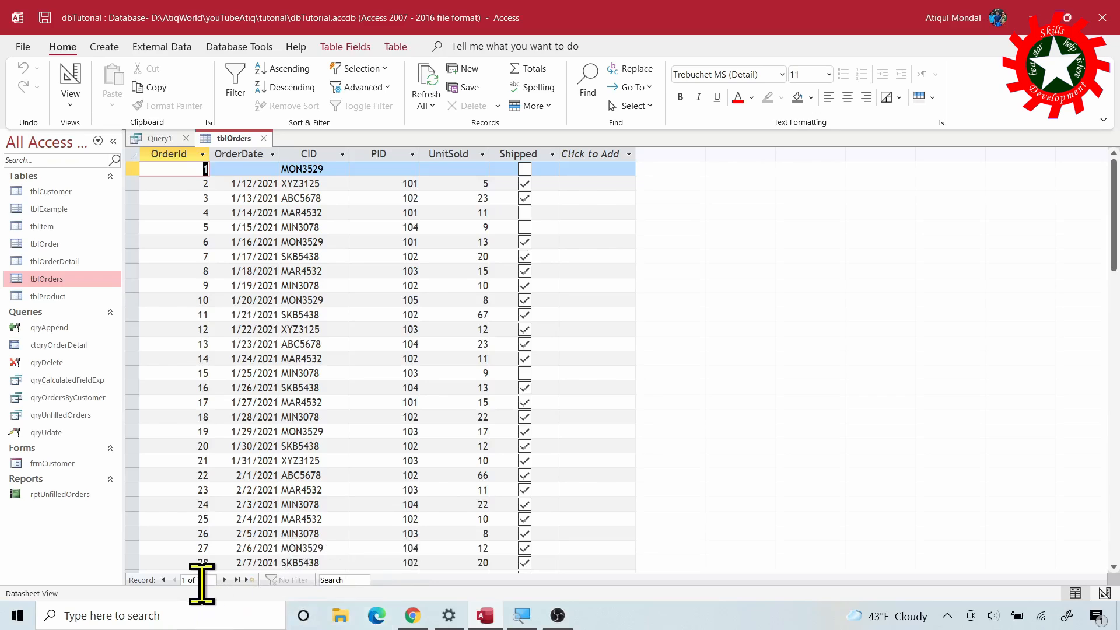
pyautogui.scroll(-14, 482, 296)
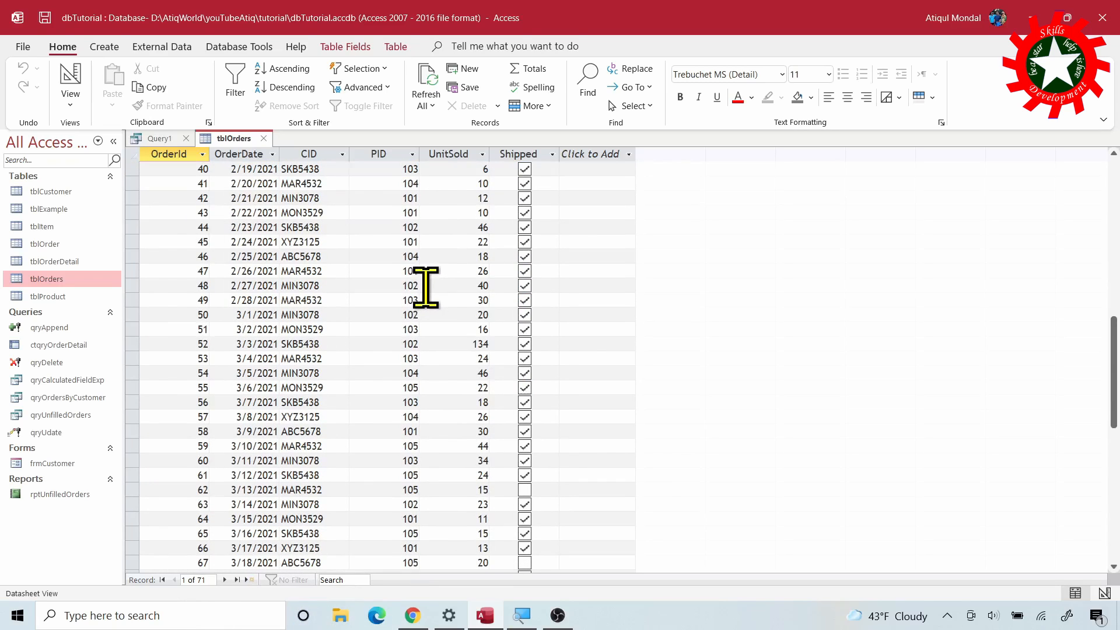
pyautogui.scroll(-7, 408, 271)
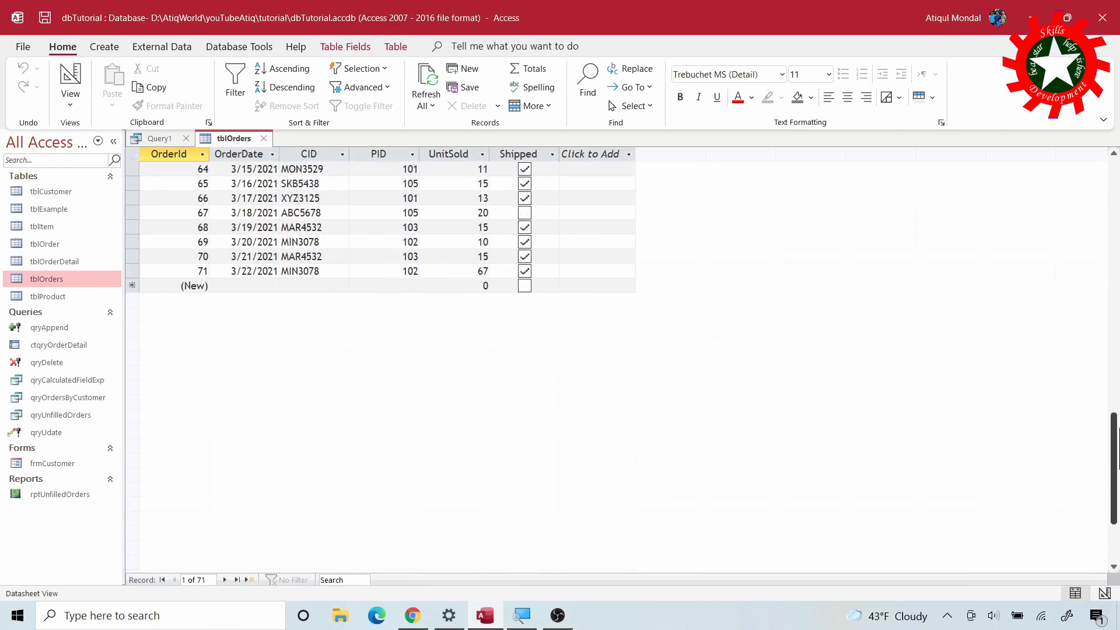
pyautogui.scroll(20, 1114, 449)
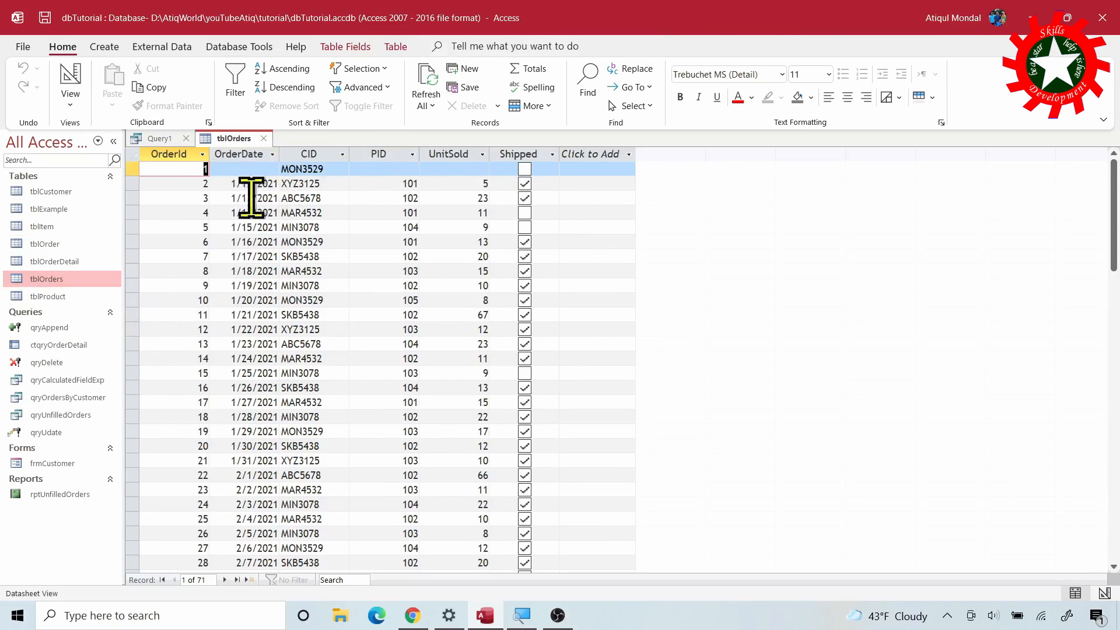
pyautogui.click(262, 167)
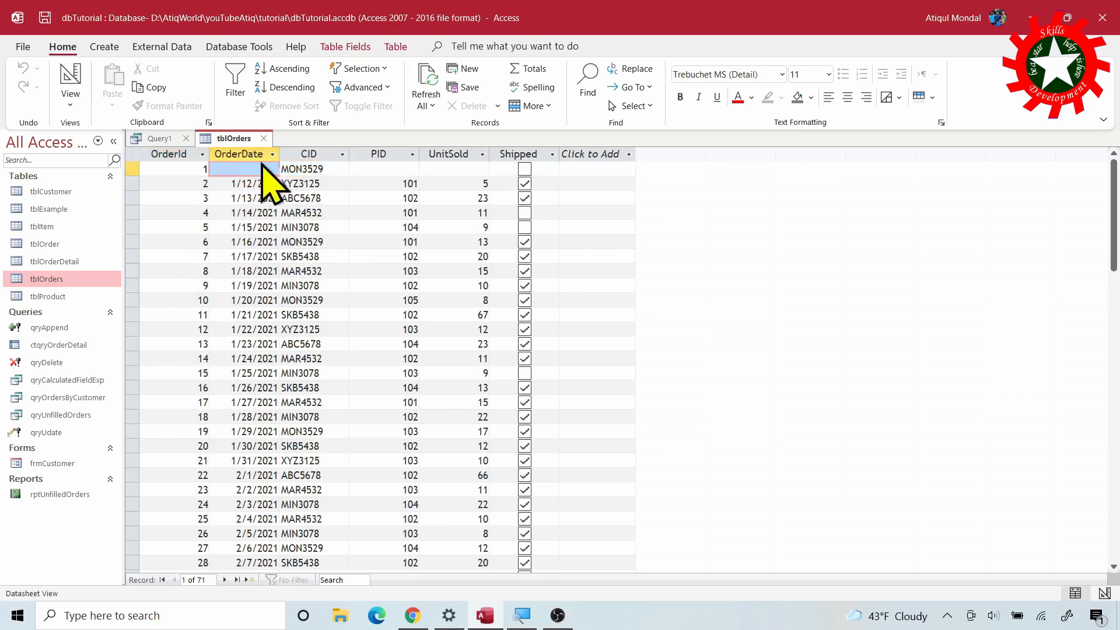
pyautogui.click(271, 168)
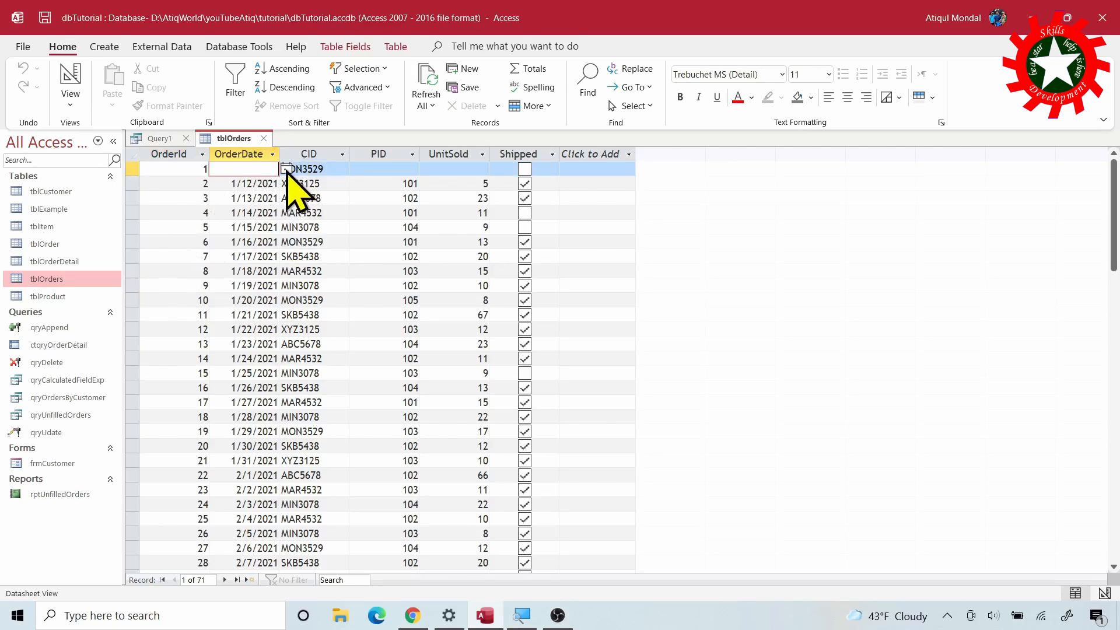
pyautogui.click(286, 169)
pyautogui.click(208, 225)
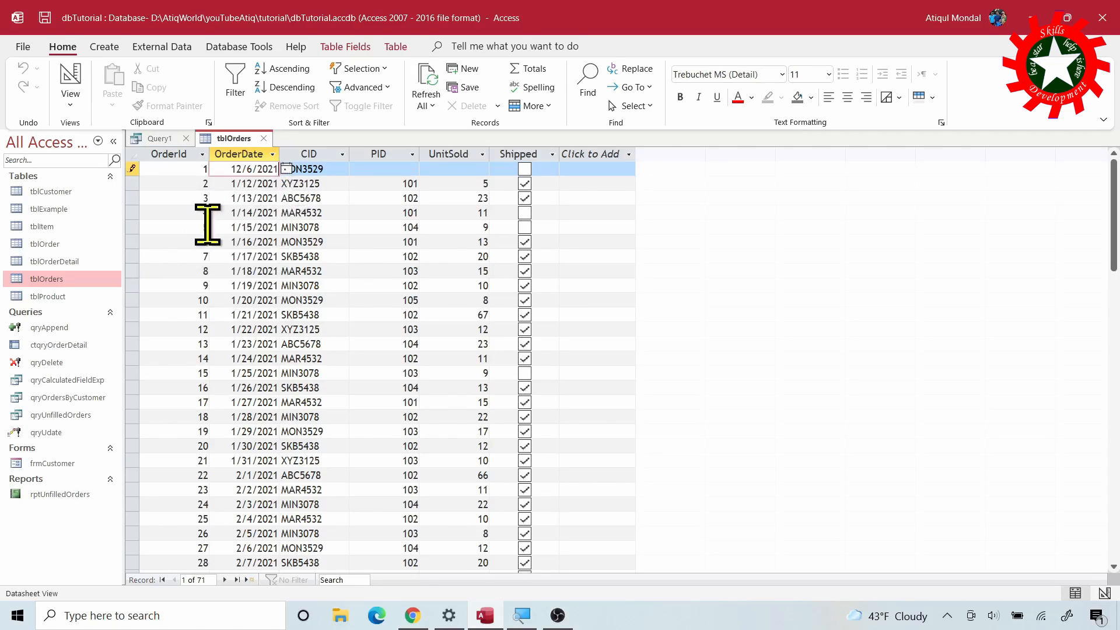
# - Complete the first tblOrders record with PID 103, UnitSold 42 and Shipped ticked
pyautogui.click(368, 168)
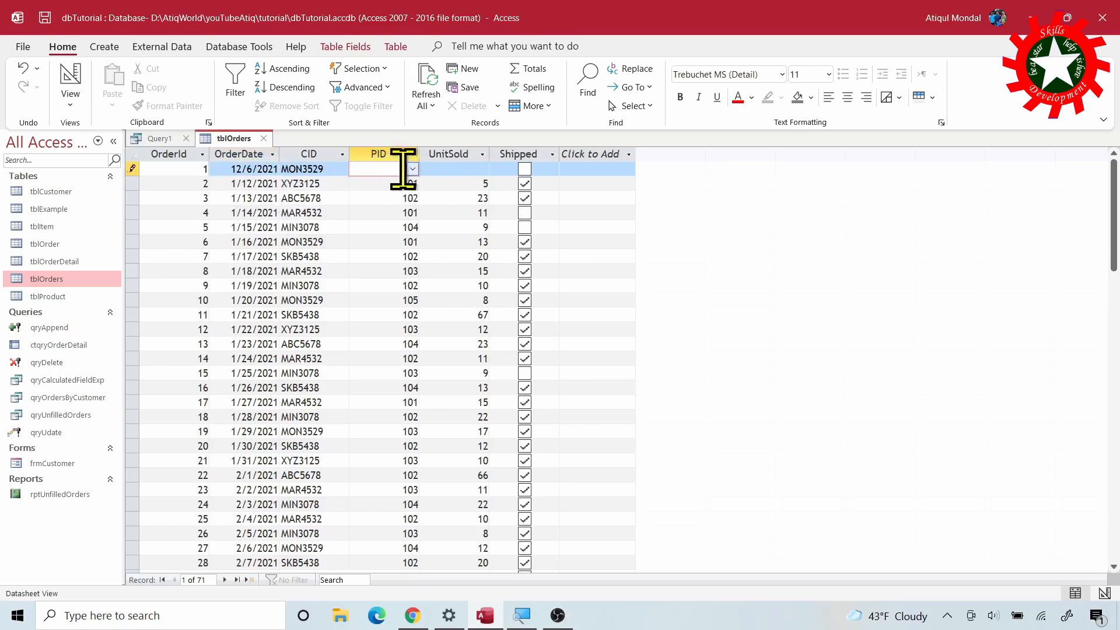
pyautogui.click(412, 169)
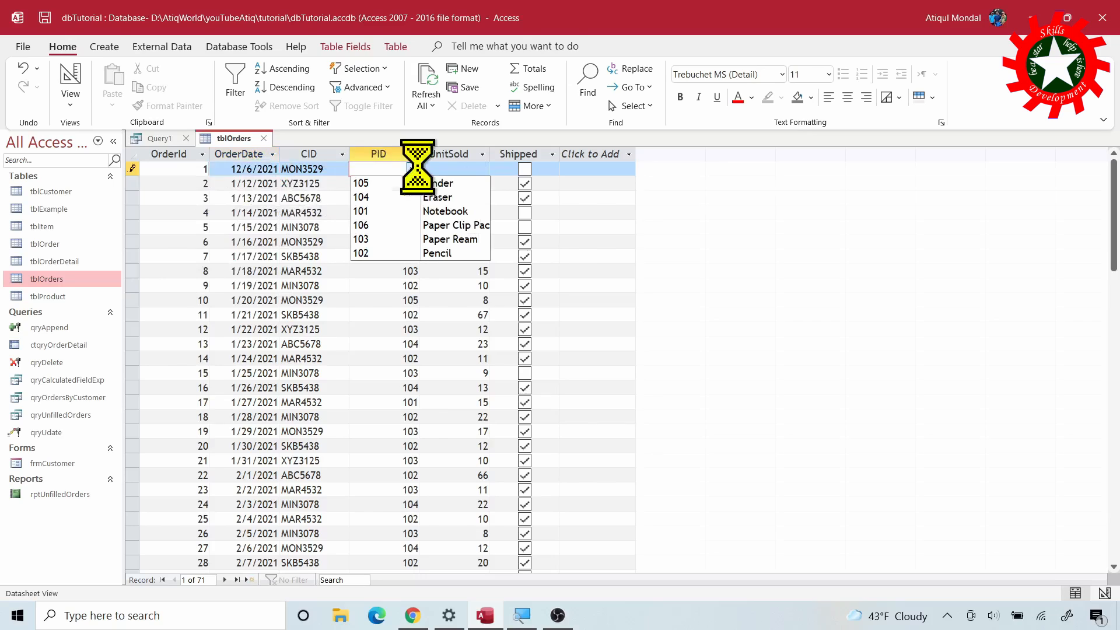
pyautogui.click(363, 240)
pyautogui.click(450, 168)
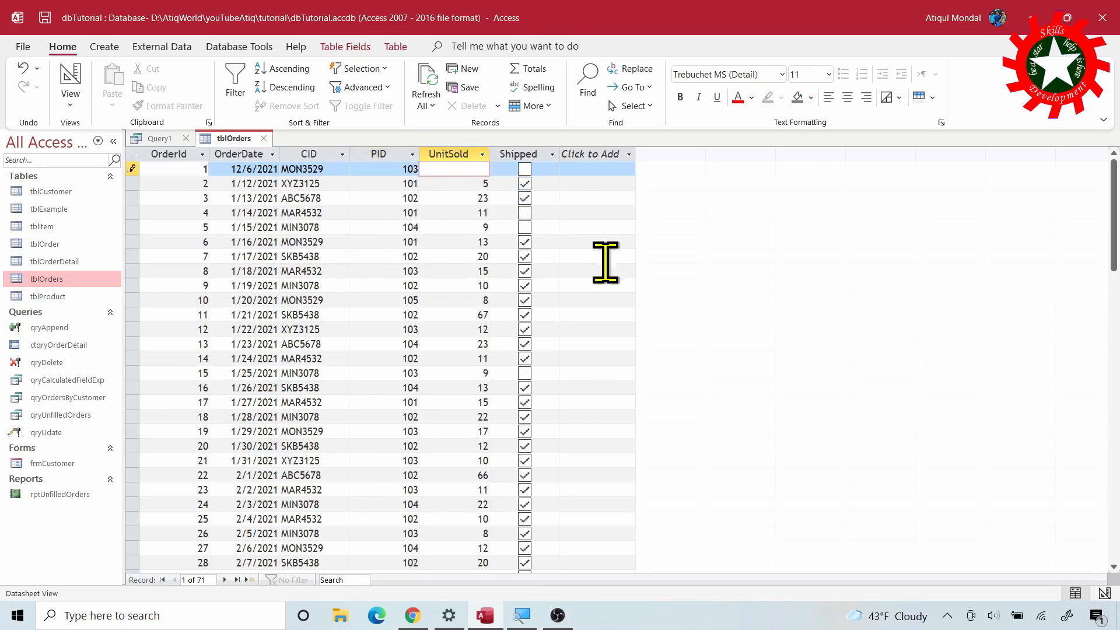
pyautogui.click(525, 169)
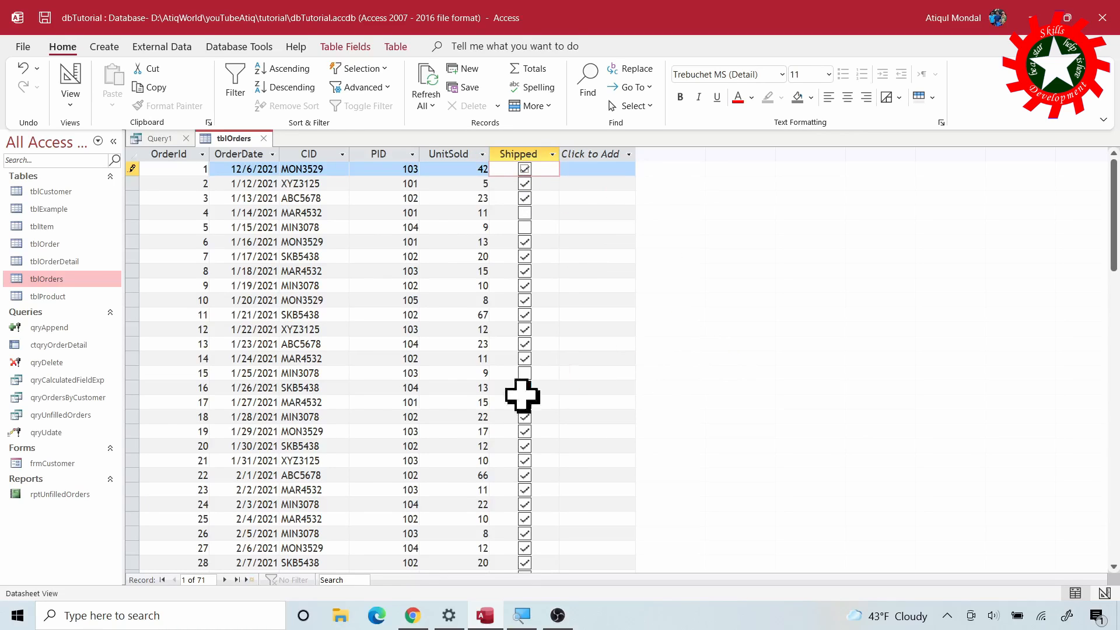
# - Examine the lookup choices offered by the CID and PID fields of the first tblOrders record
pyautogui.click(344, 169)
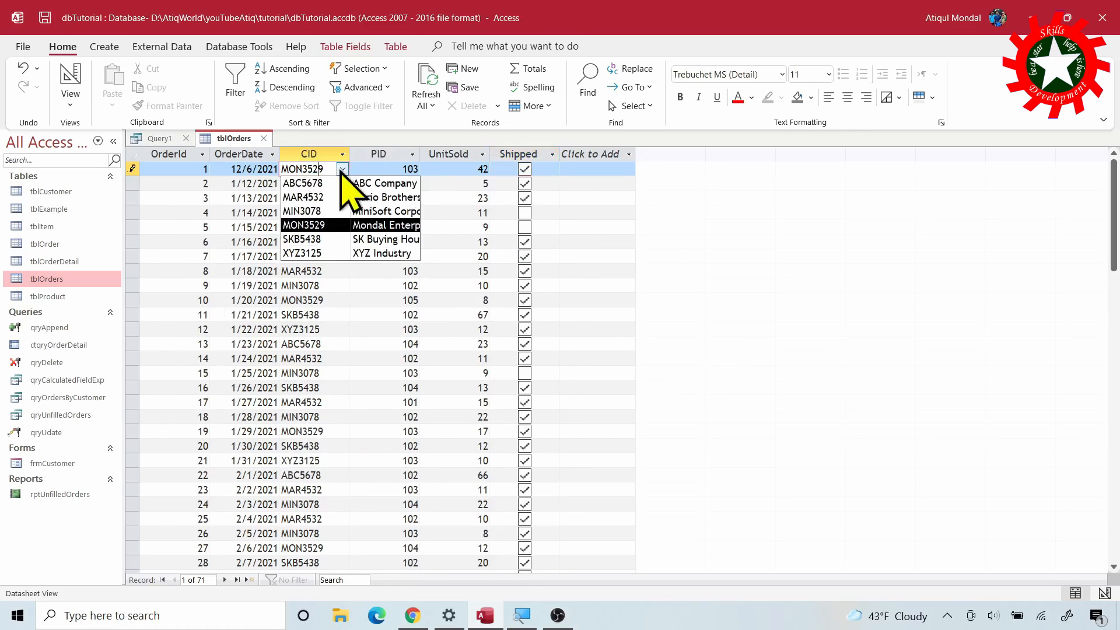
pyautogui.click(380, 153)
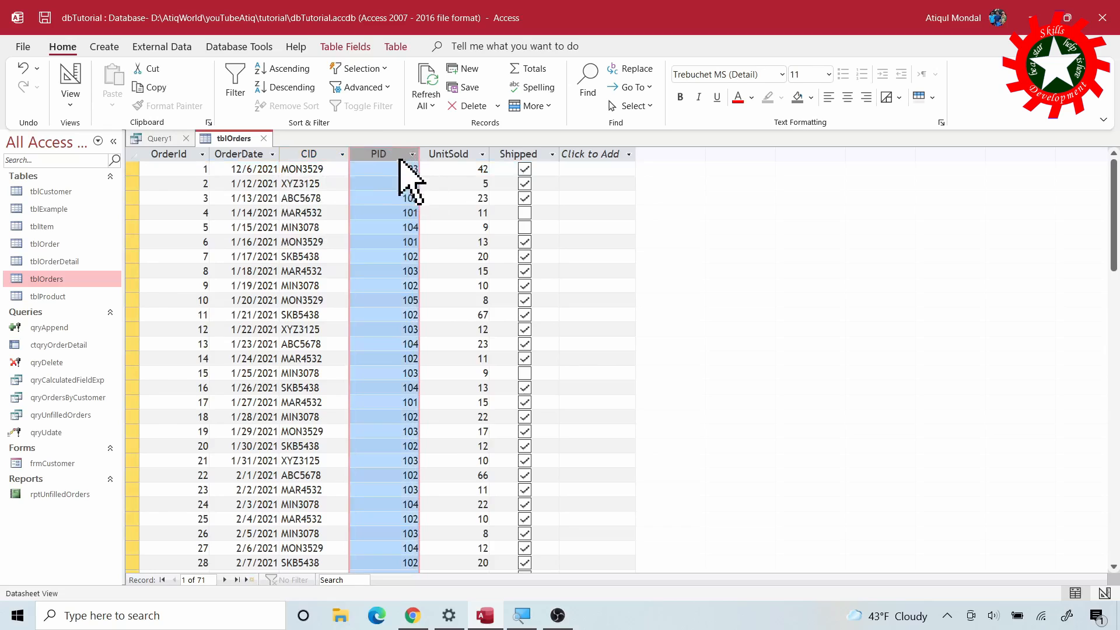
pyautogui.click(376, 169)
pyautogui.click(412, 168)
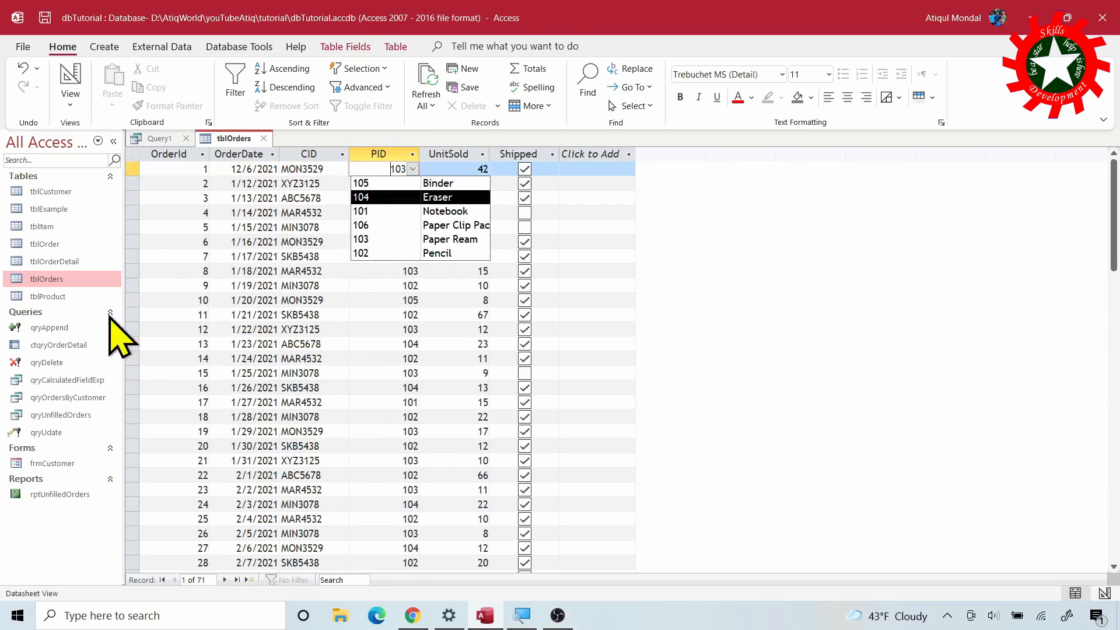
pyautogui.click(57, 245)
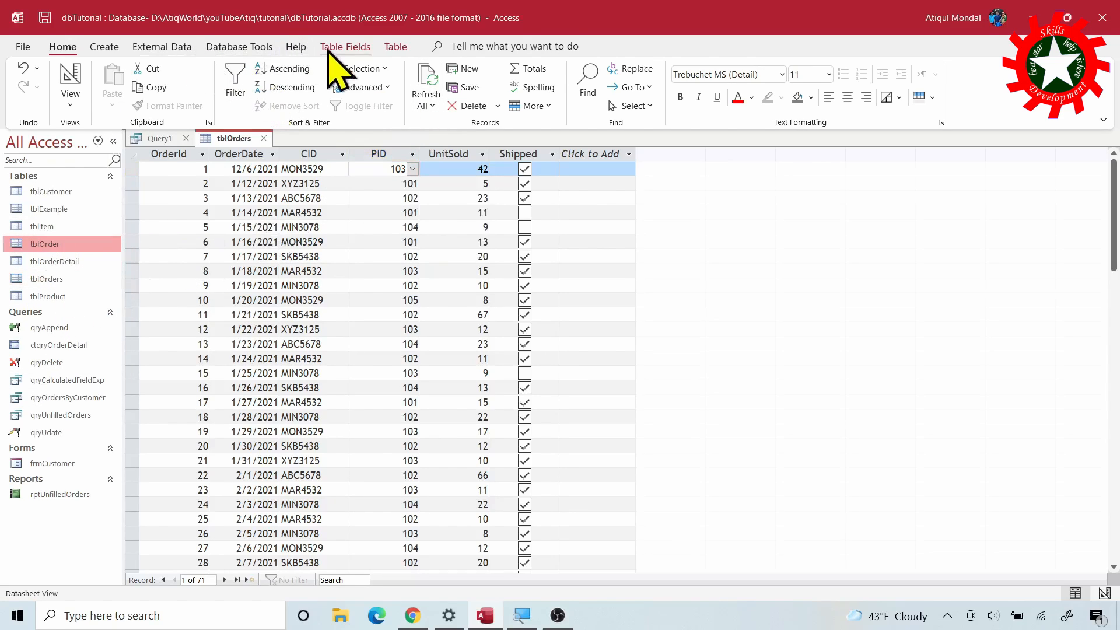
# - Open the database relationships and try to delete the relationship between tblOrder and tblProduct
pyautogui.click(239, 47)
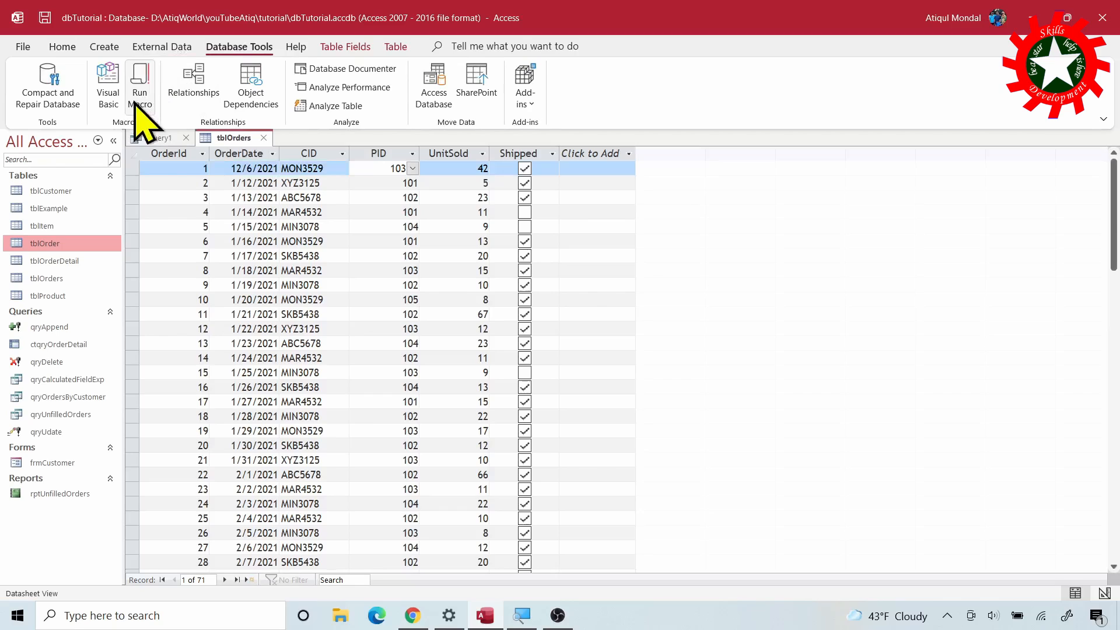
pyautogui.click(189, 94)
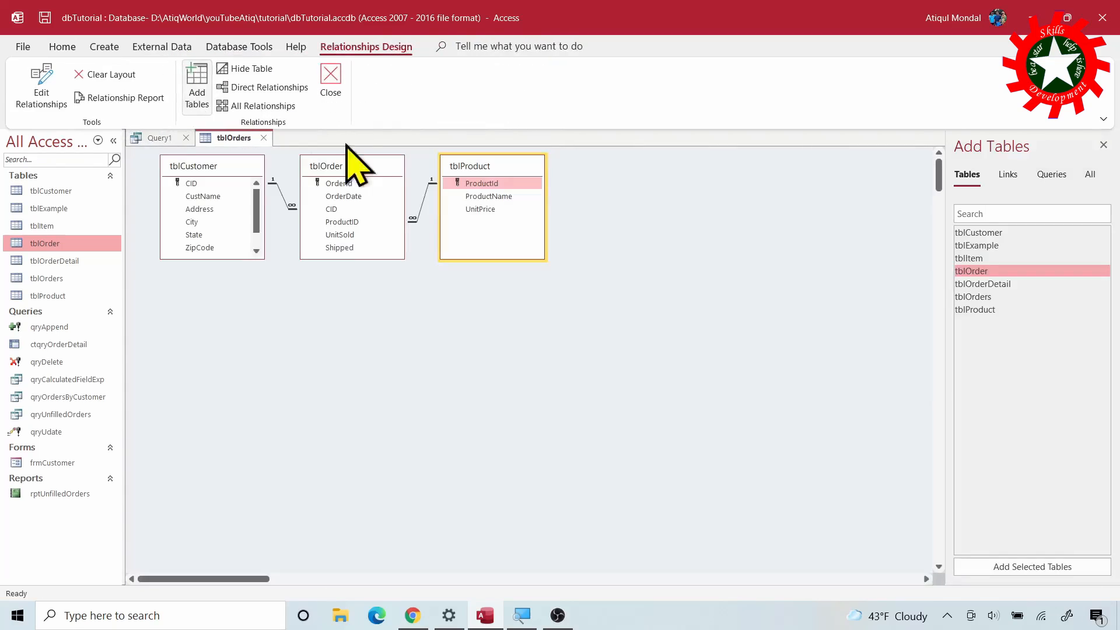
pyautogui.rightClick(423, 200)
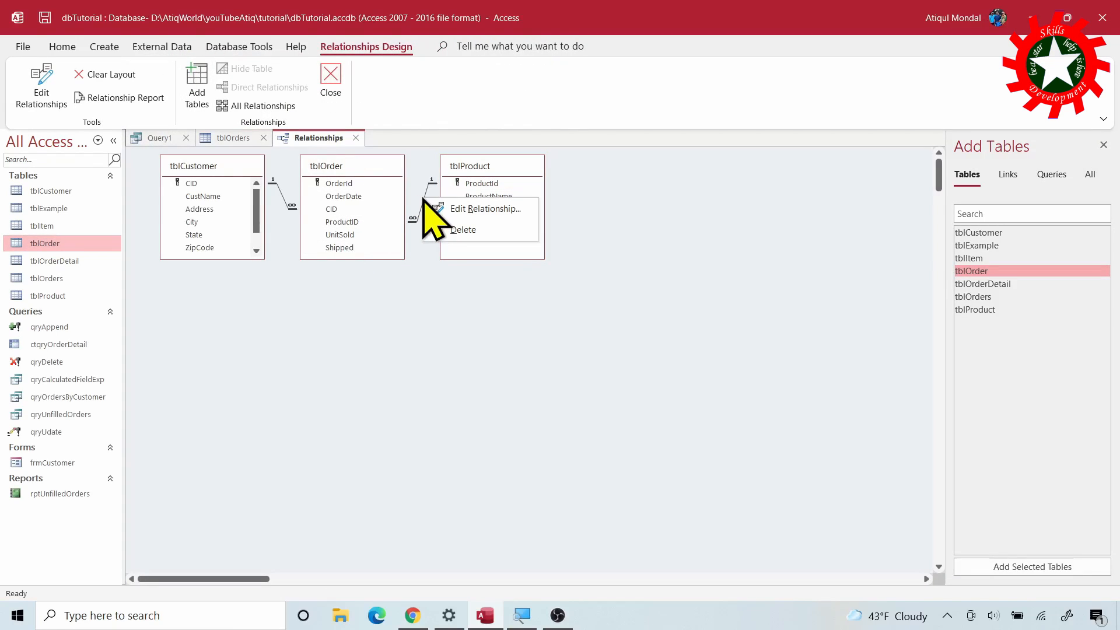
pyautogui.click(466, 232)
pyautogui.click(537, 348)
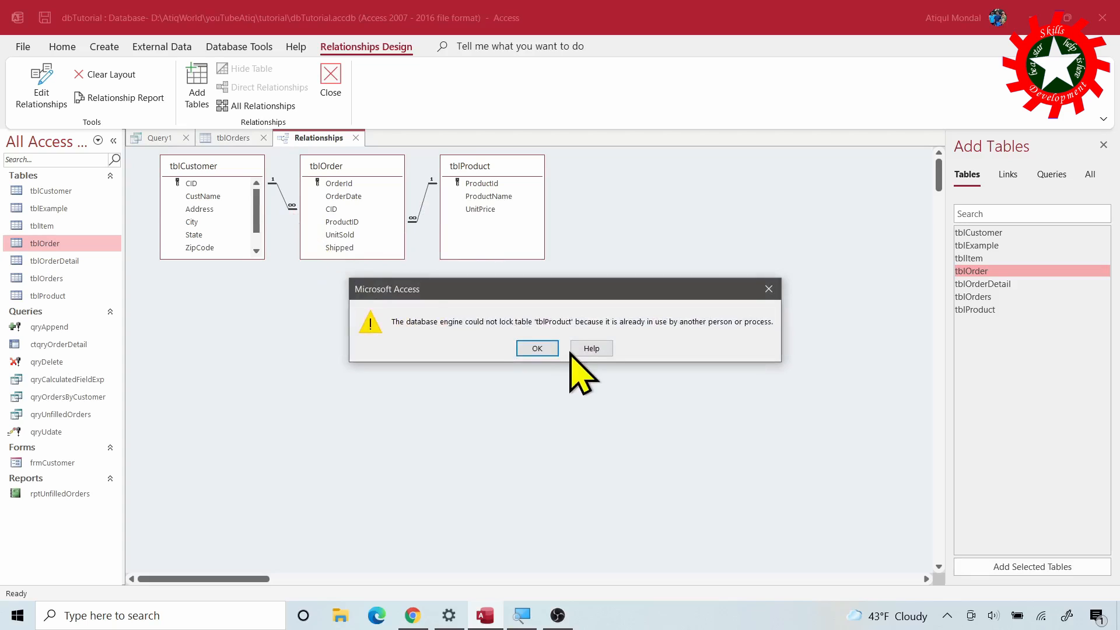
pyautogui.click(542, 350)
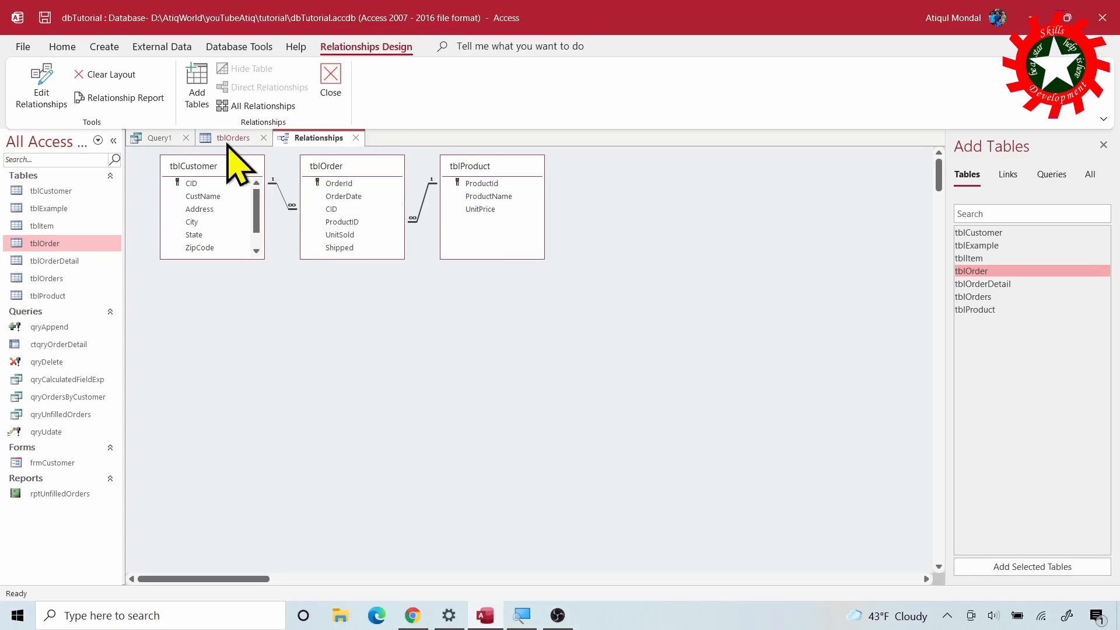
# - Close tblOrders and the append query Query1, discarding the query's design changes
pyautogui.click(245, 138)
pyautogui.click(264, 138)
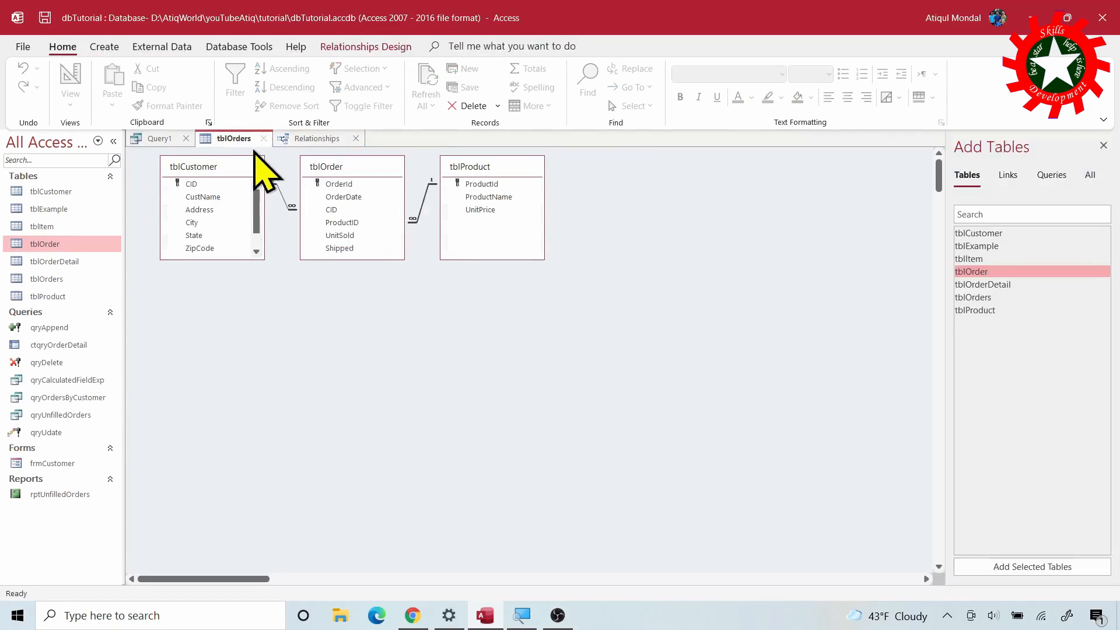
pyautogui.click(173, 140)
pyautogui.click(186, 139)
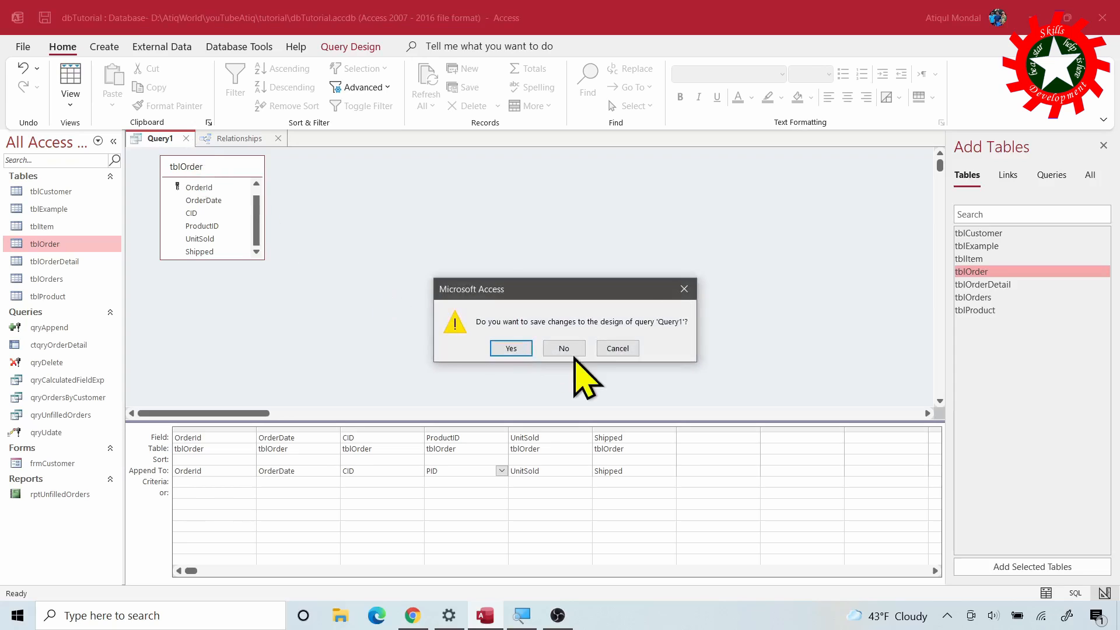
pyautogui.click(561, 350)
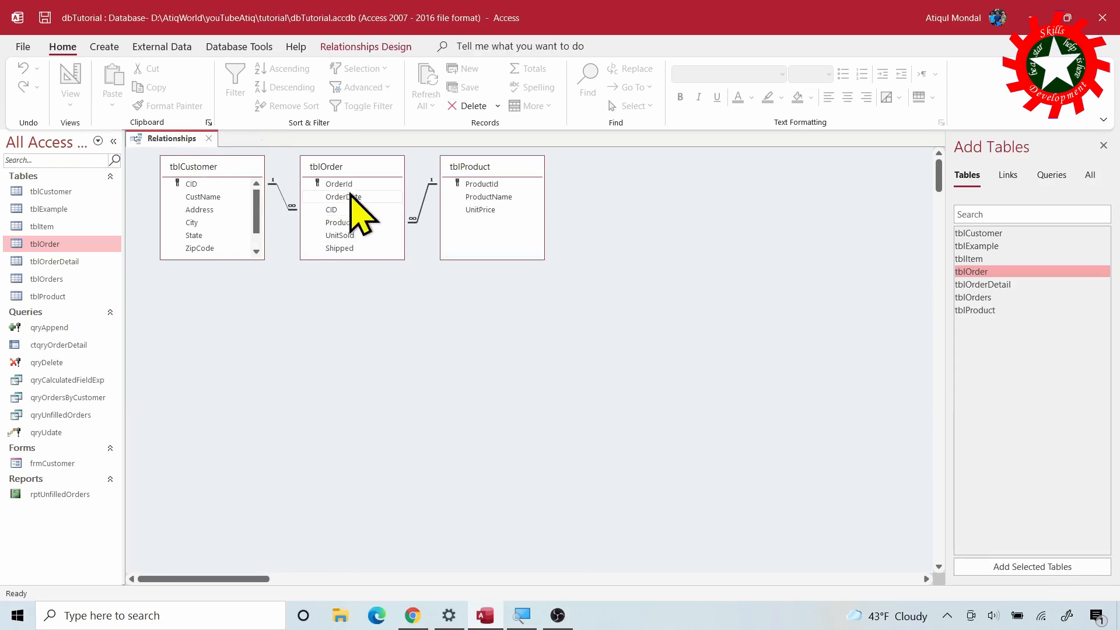
# - Permanently delete the relationships linking tblOrder to tblProduct and tblCustomer to tblOrder
pyautogui.rightClick(425, 197)
pyautogui.click(458, 226)
pyautogui.click(535, 349)
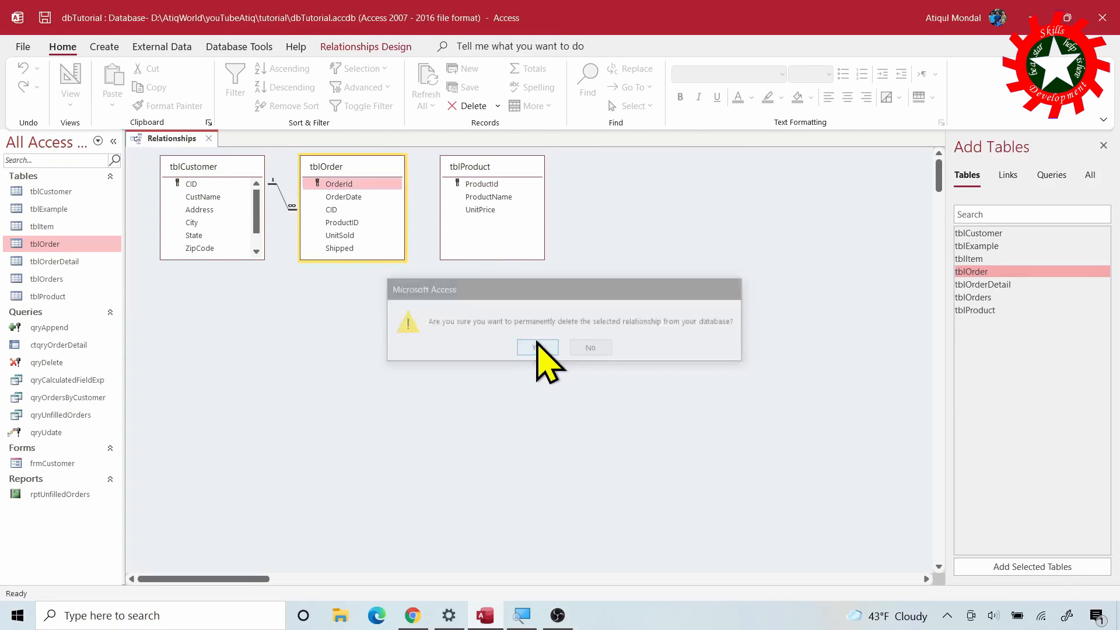
pyautogui.click(282, 194)
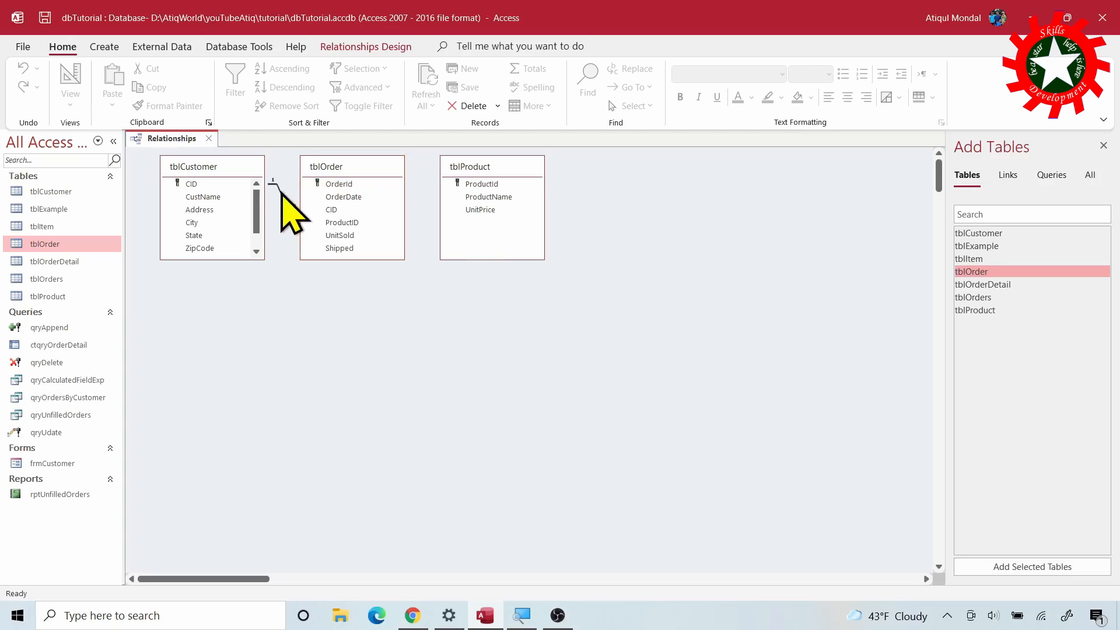
pyautogui.rightClick(282, 195)
pyautogui.click(323, 224)
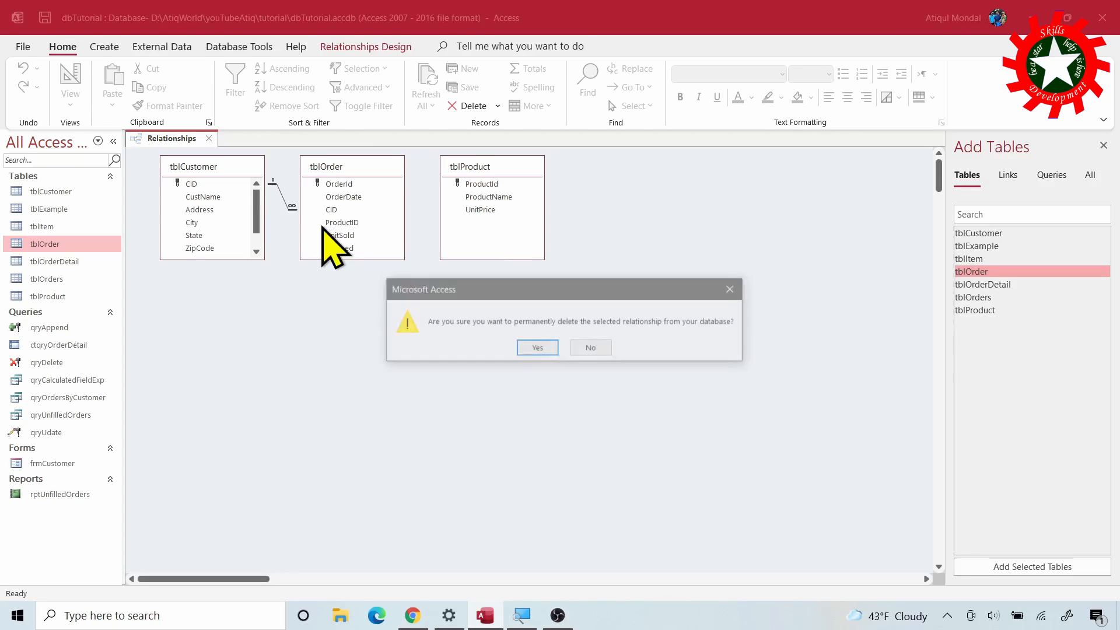
pyautogui.click(548, 349)
# - Hide the tblOrder table from the relationships layout
pyautogui.rightClick(344, 170)
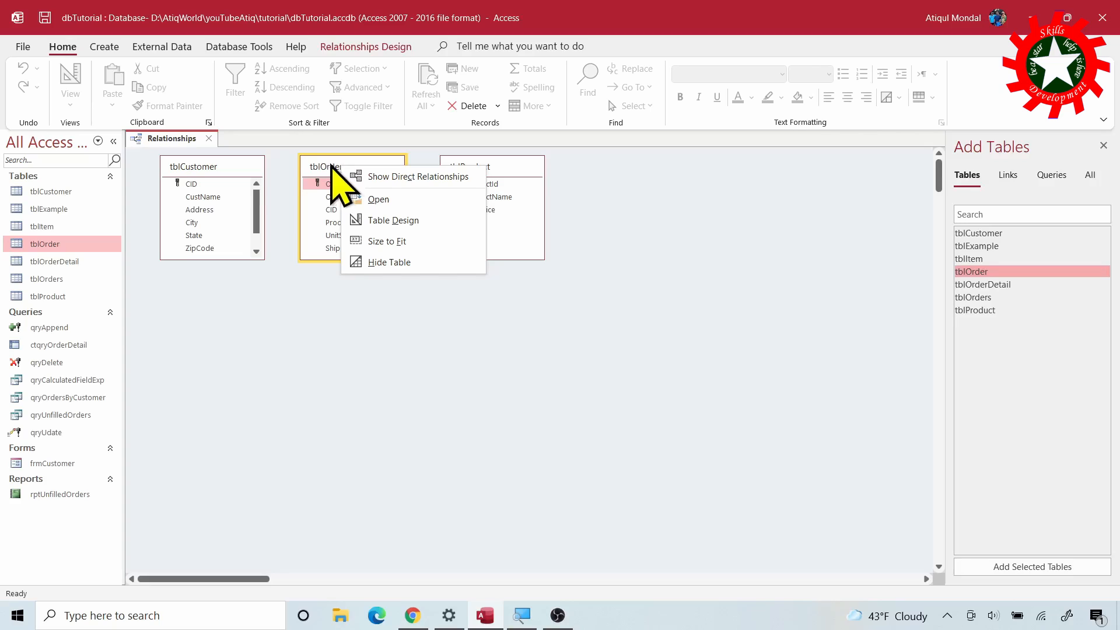
pyautogui.click(383, 263)
pyautogui.rightClick(350, 170)
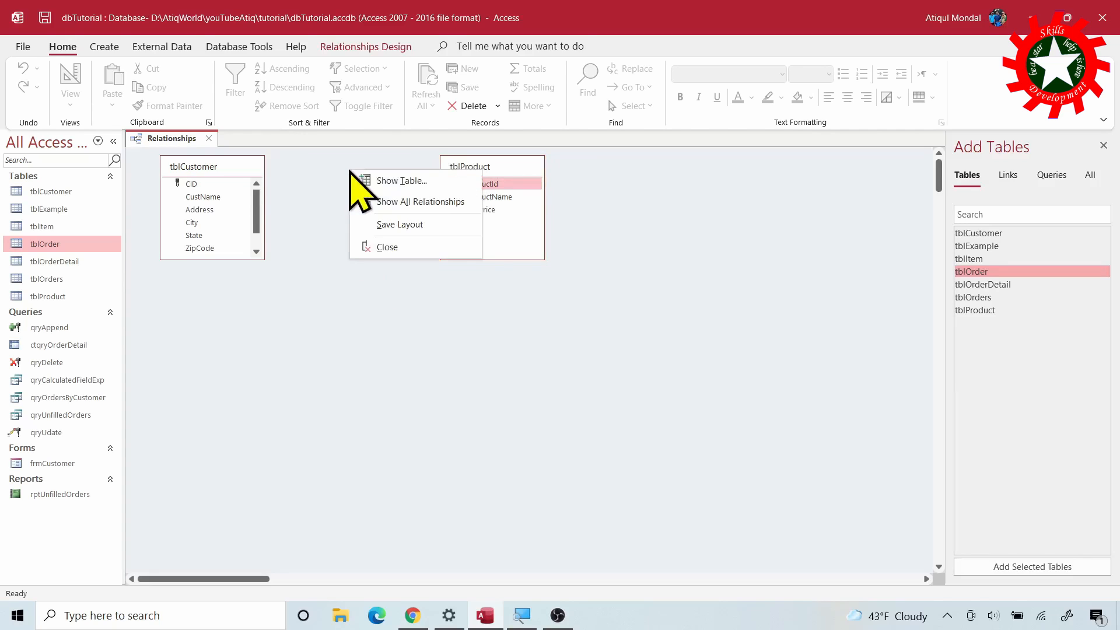
pyautogui.click(596, 304)
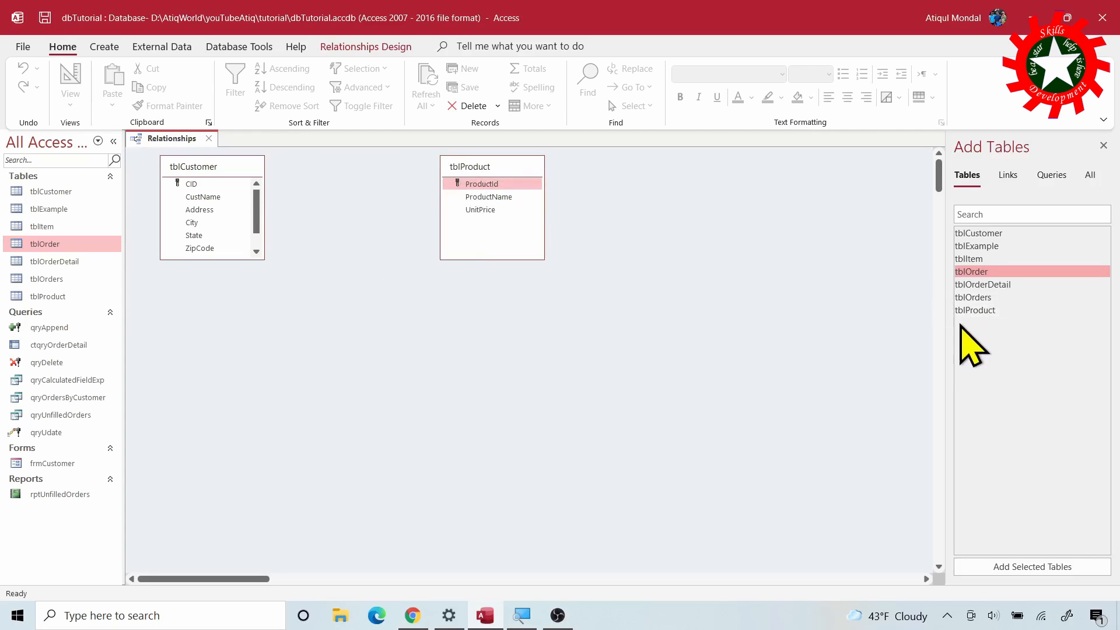
# - Add tblOrders to the relationships layout and enforce referential integrity on its ProductId–PID relationship with tblProduct
pyautogui.moveTo(980, 297); pyautogui.dragTo(341, 248)
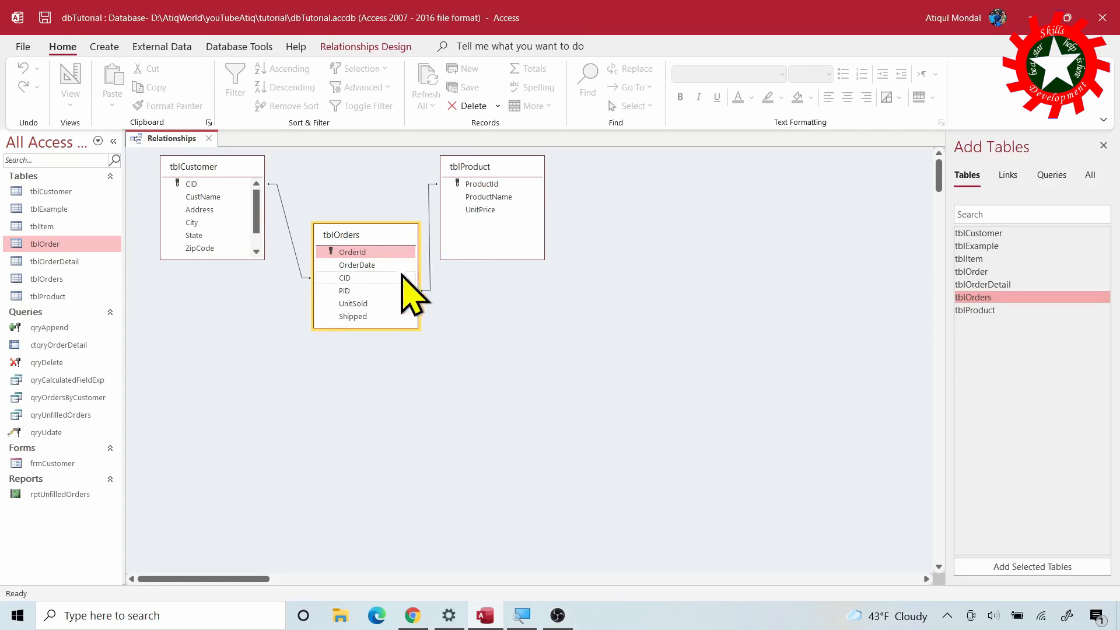
pyautogui.rightClick(432, 251)
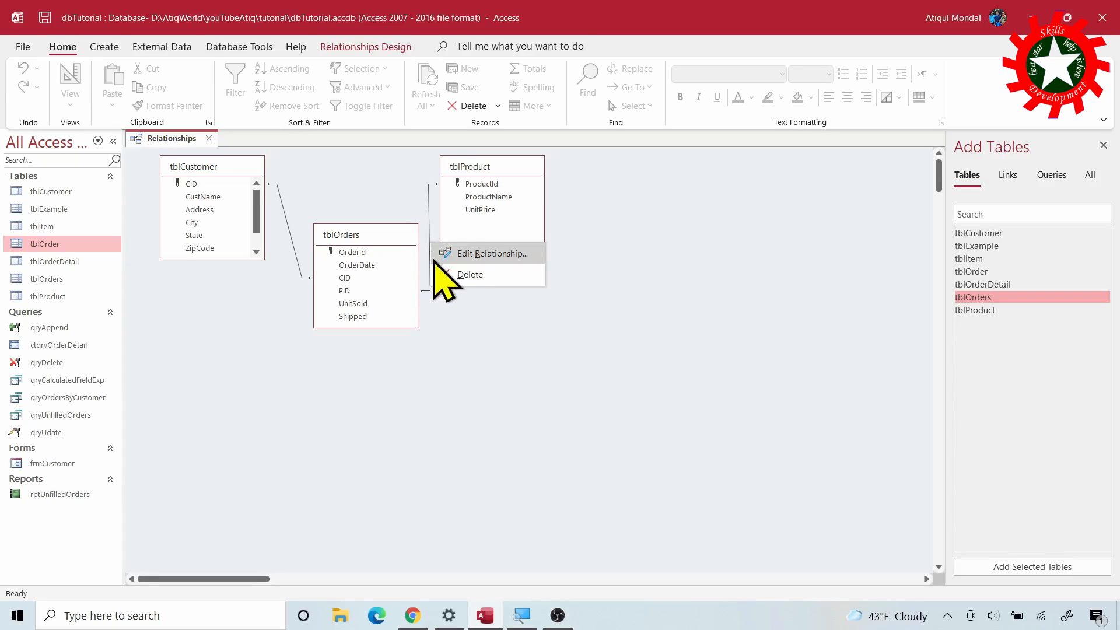
pyautogui.click(460, 255)
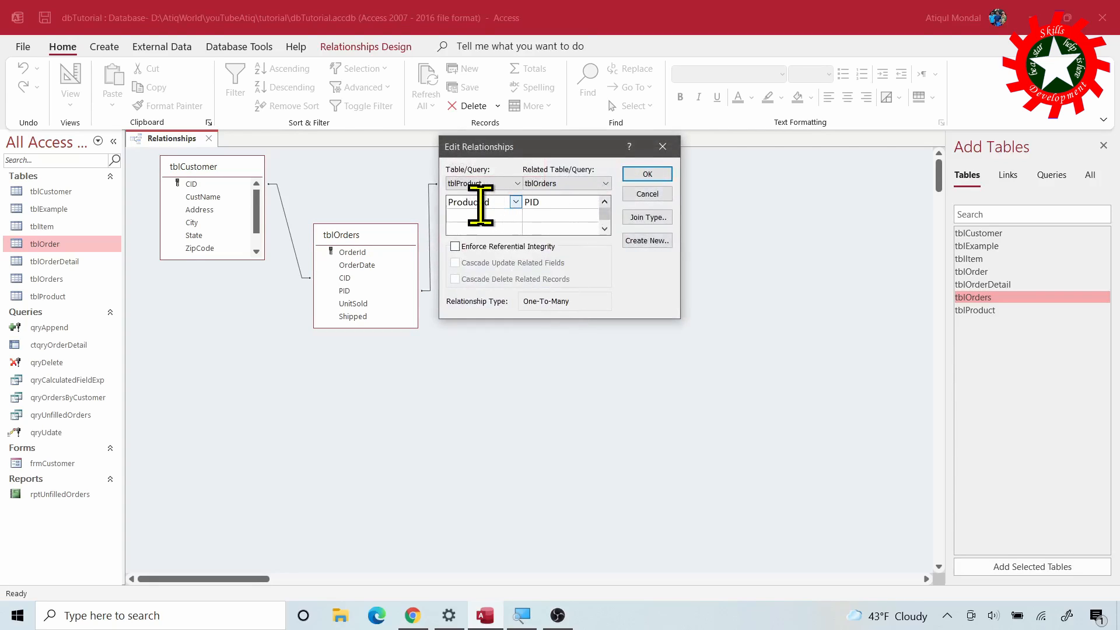
pyautogui.click(455, 246)
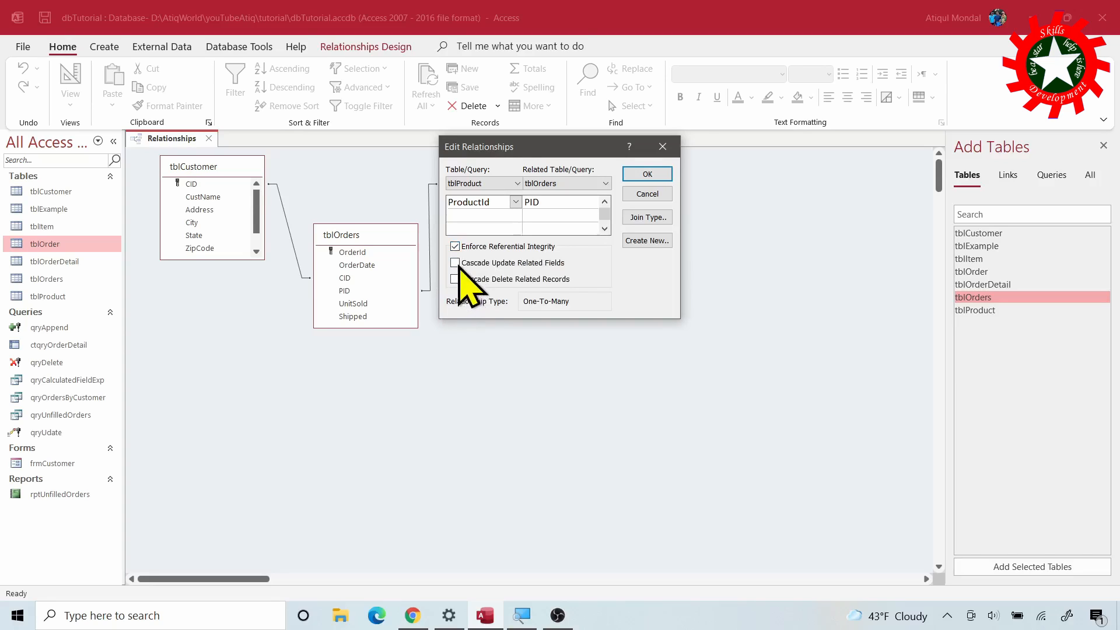
pyautogui.click(631, 175)
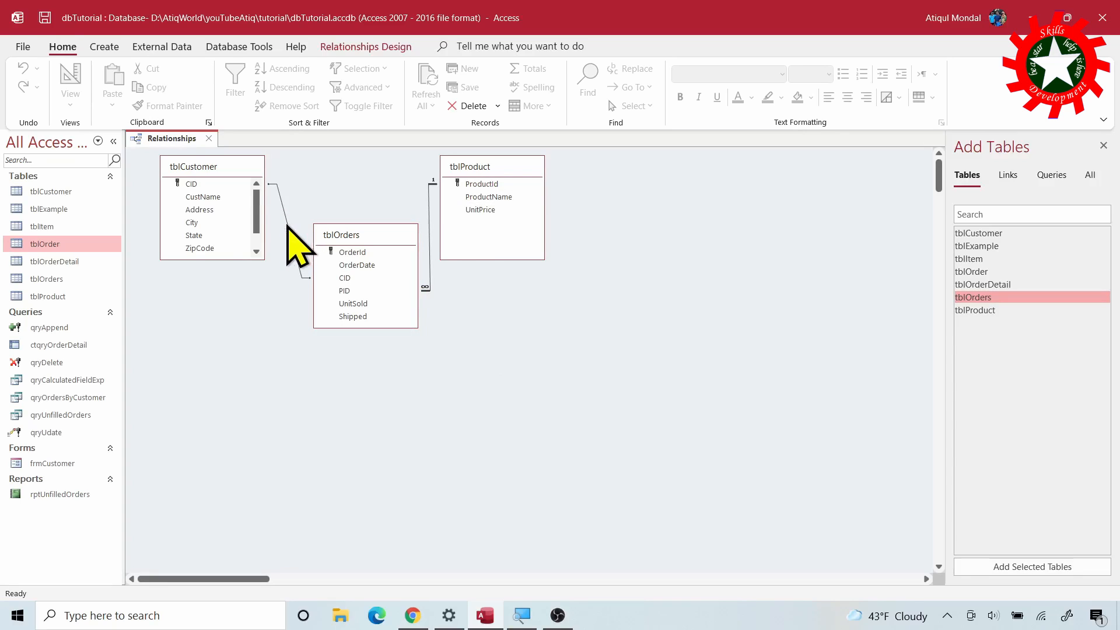
# - Enforce referential integrity with cascading updates of related fields on the CID relationship between tblCustomer and tblOrders
pyautogui.rightClick(287, 225)
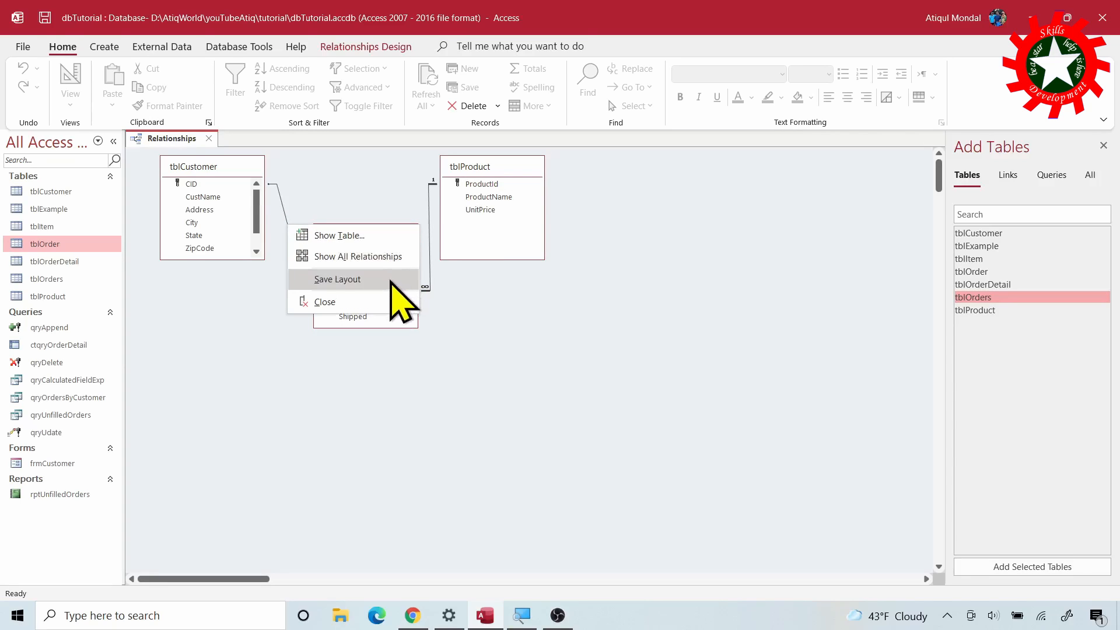
pyautogui.click(286, 230)
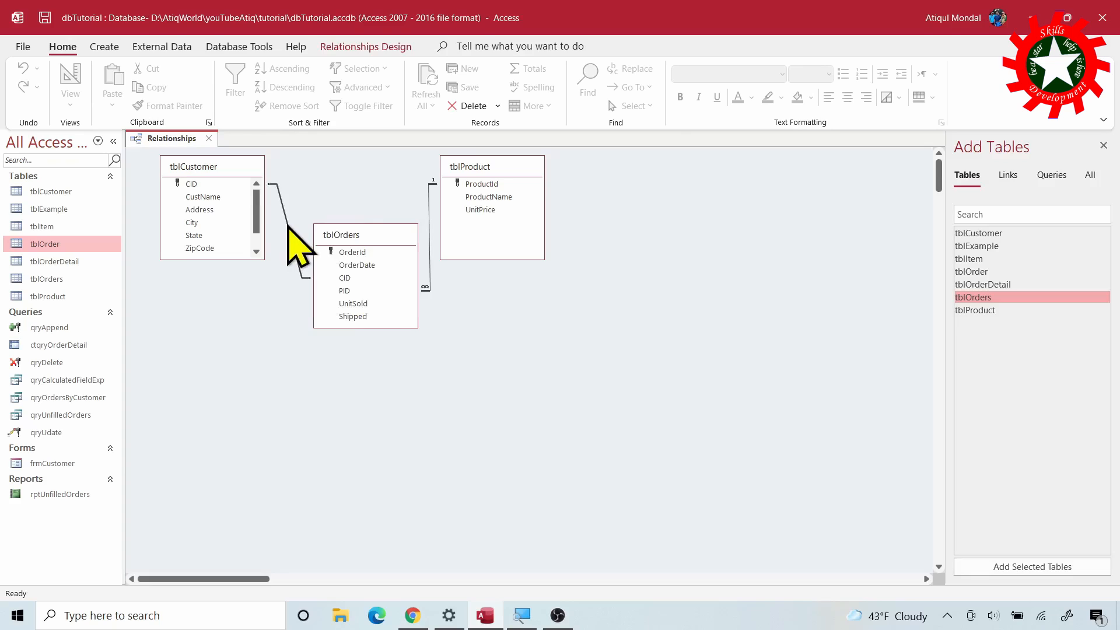
pyautogui.doubleClick(288, 229)
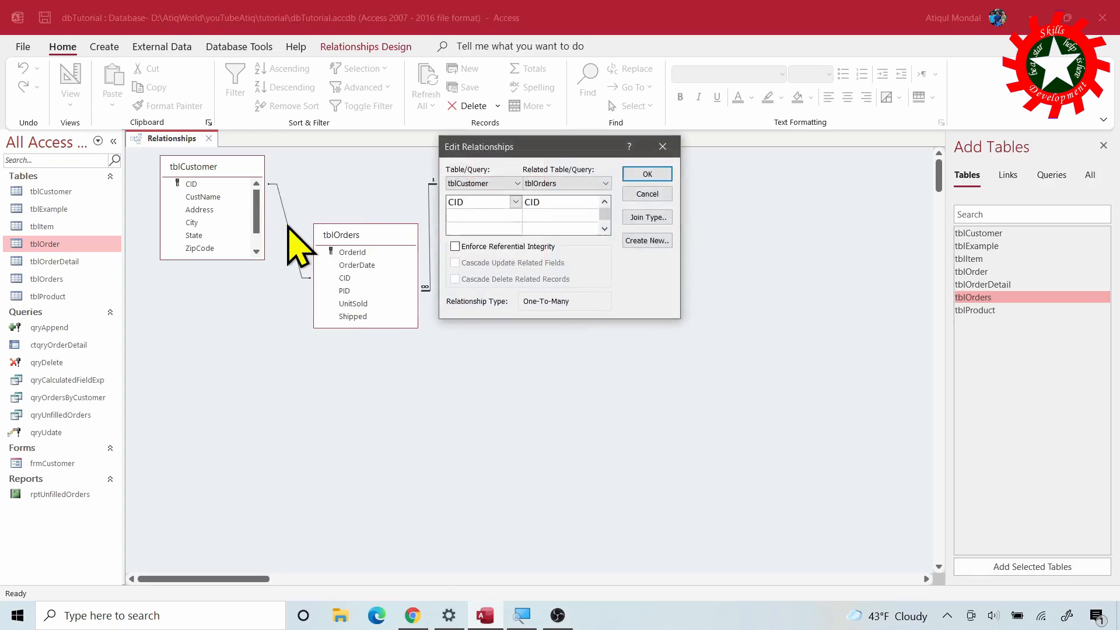
pyautogui.click(455, 247)
pyautogui.click(457, 262)
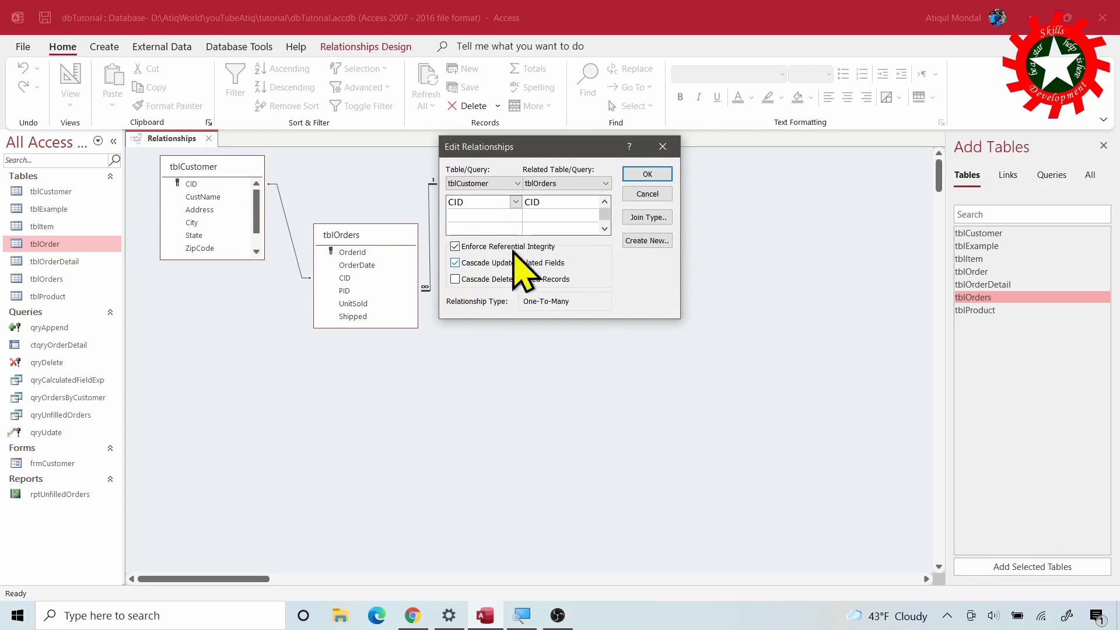
pyautogui.click(646, 175)
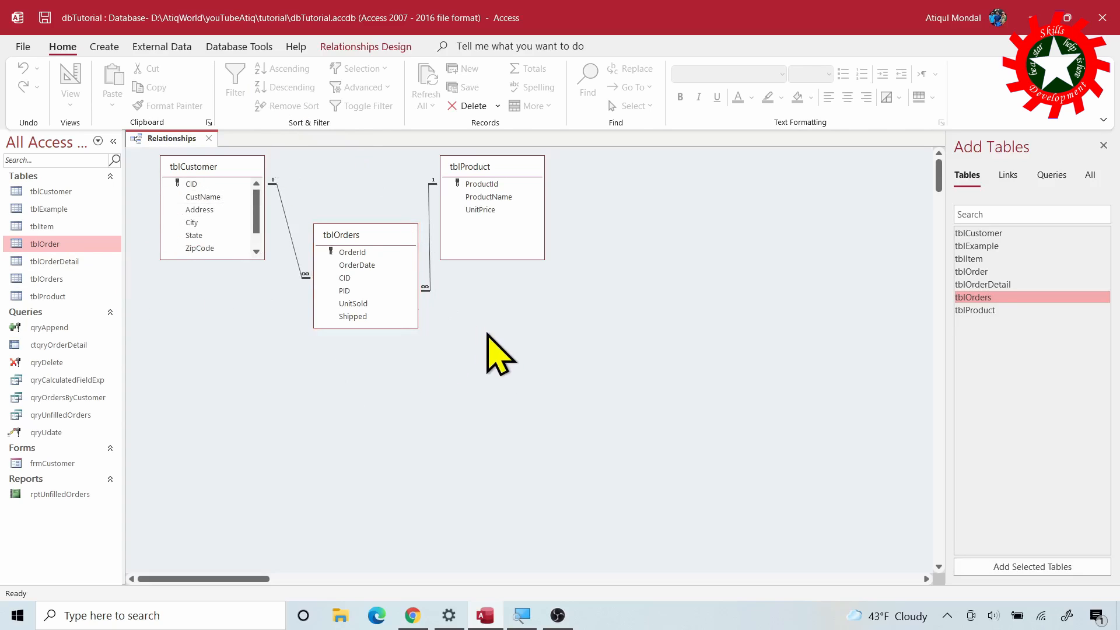
# - Delete the tblOrder table from the database and open the tblOrders table in Datasheet View
pyautogui.rightClick(51, 244)
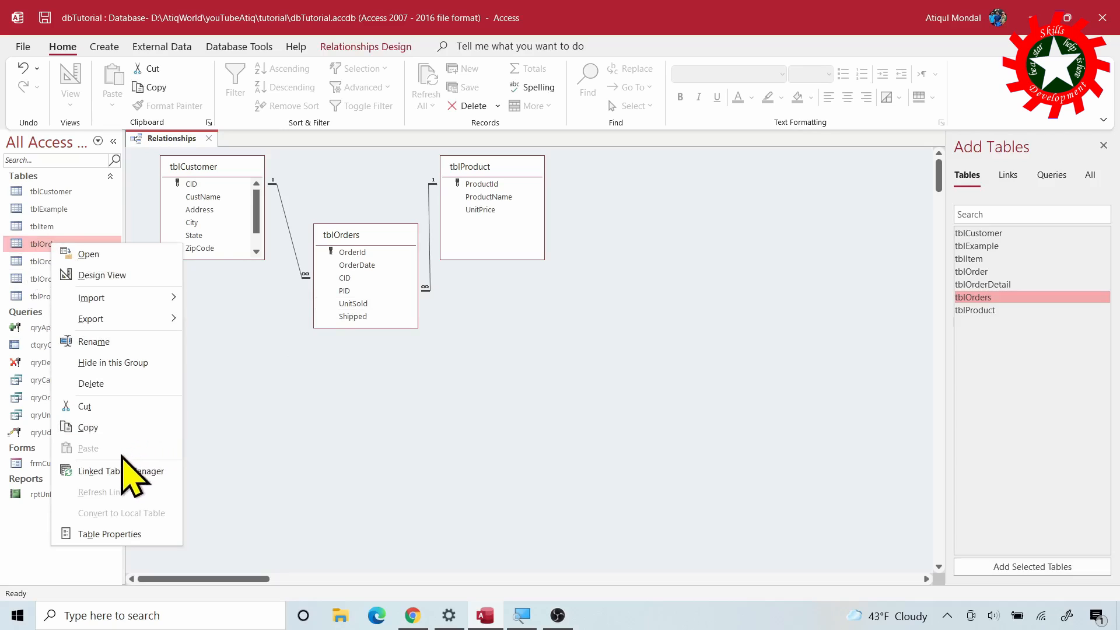
pyautogui.click(91, 383)
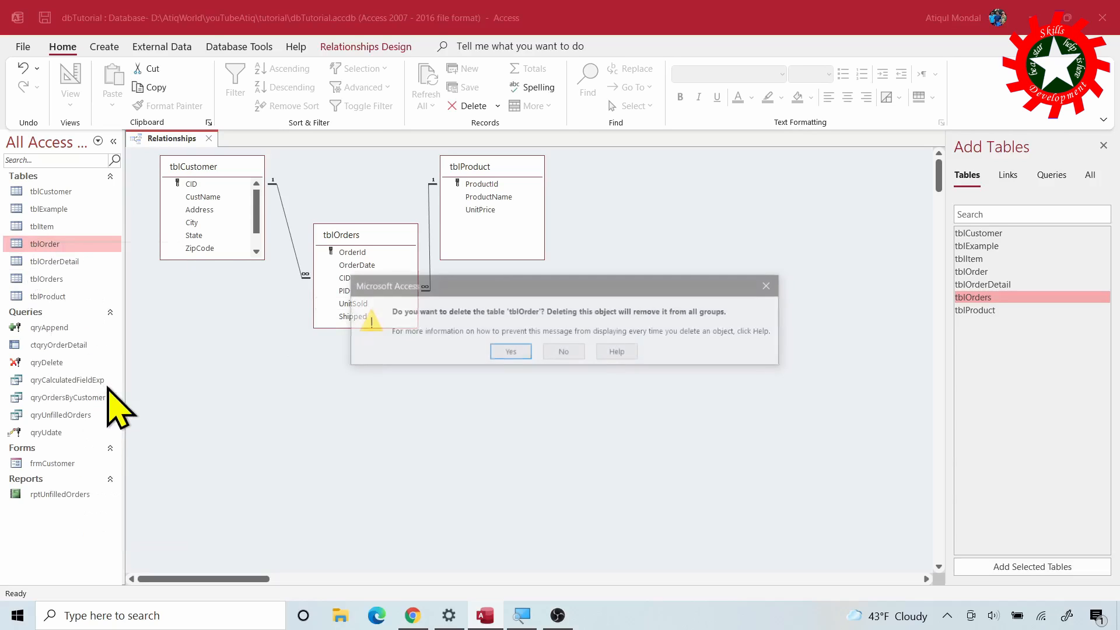
pyautogui.click(509, 353)
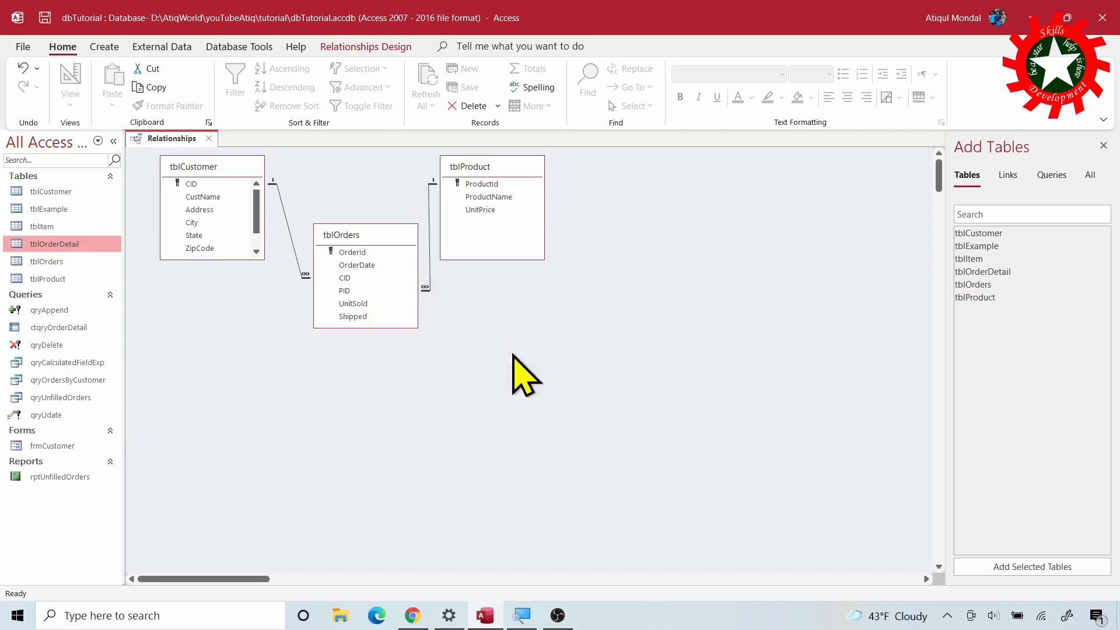
pyautogui.click(59, 262)
pyautogui.doubleClick(58, 262)
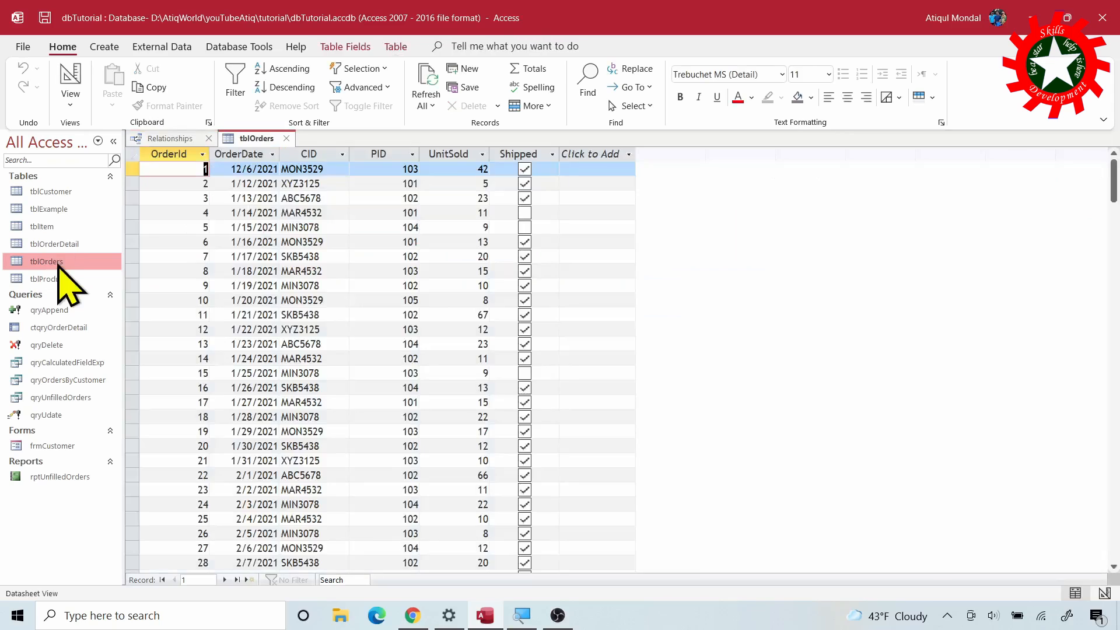